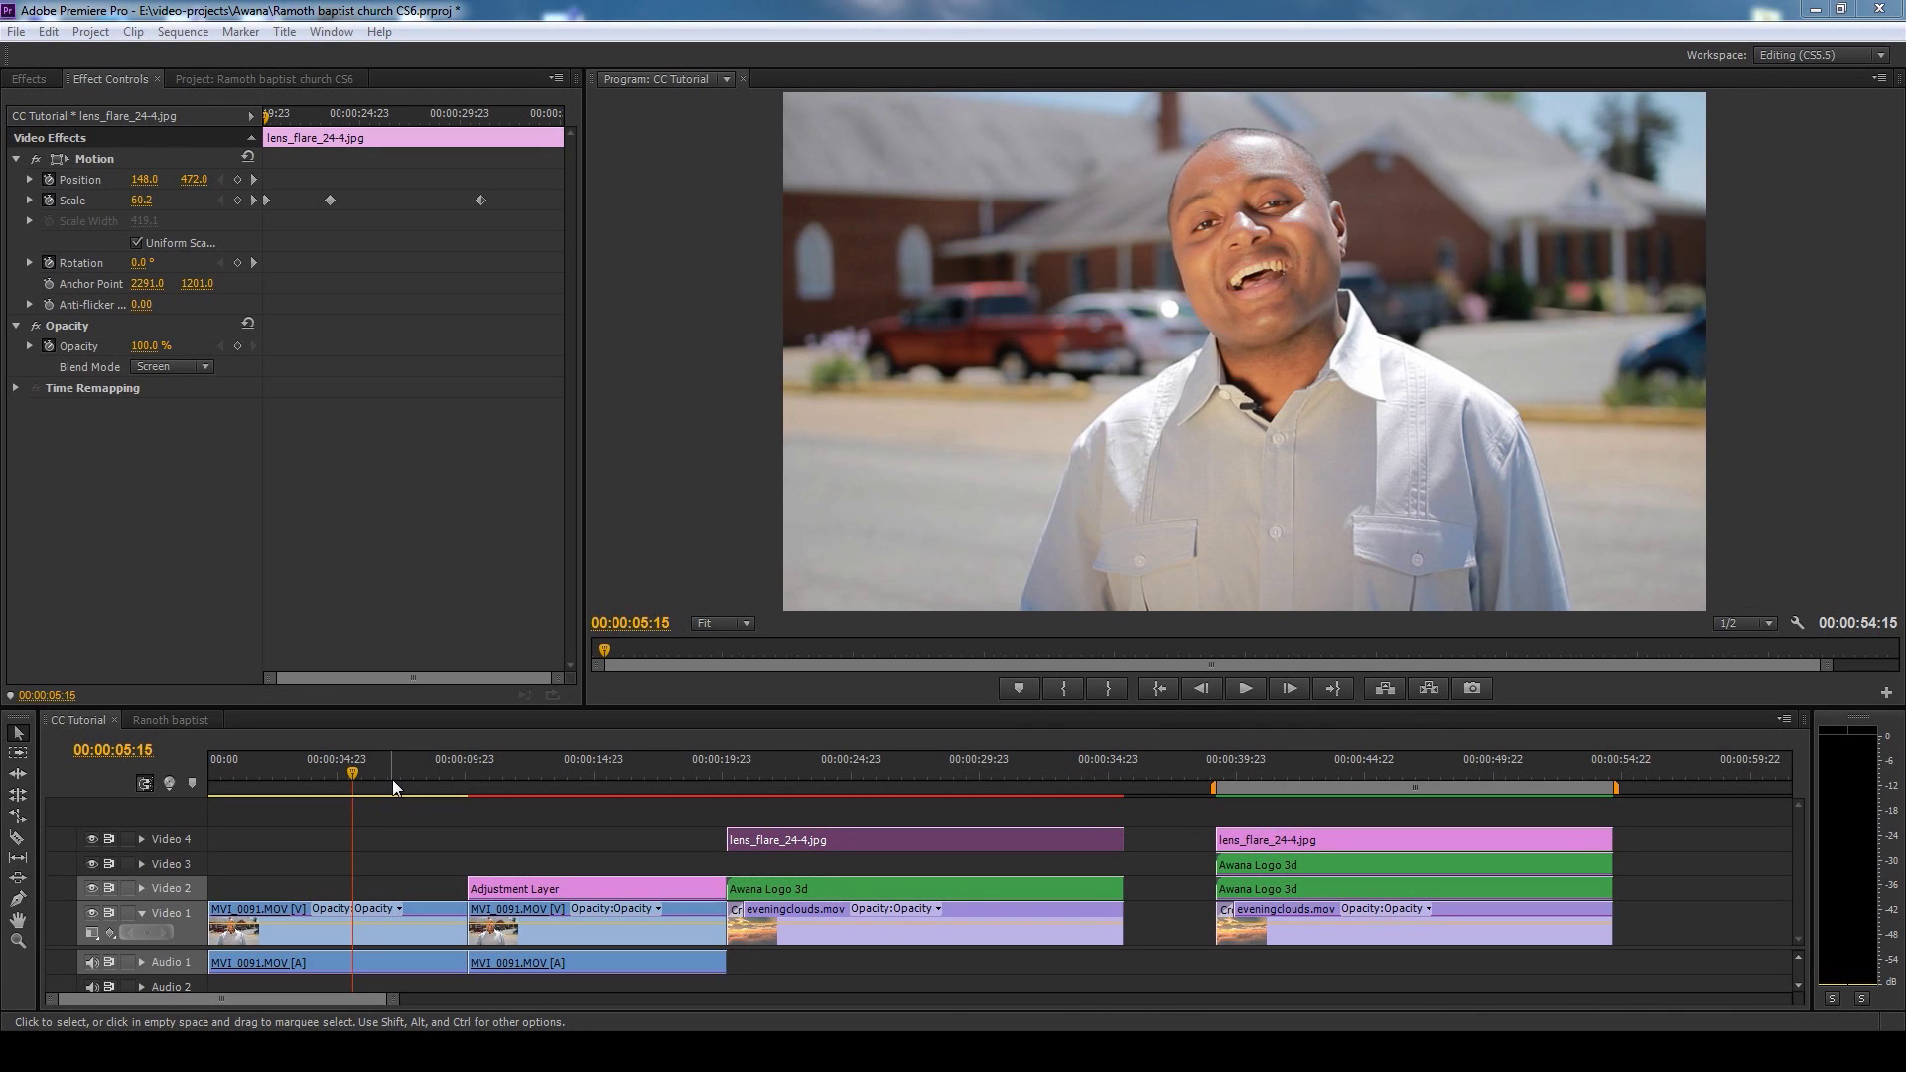
- Create a new 1920 x 1080 adjustment layer in the project with a 23.976 fps timebase and square pixels
{"action": "left_click_drag", "start_coordinate": [391, 778], "coordinate": [512, 784]}
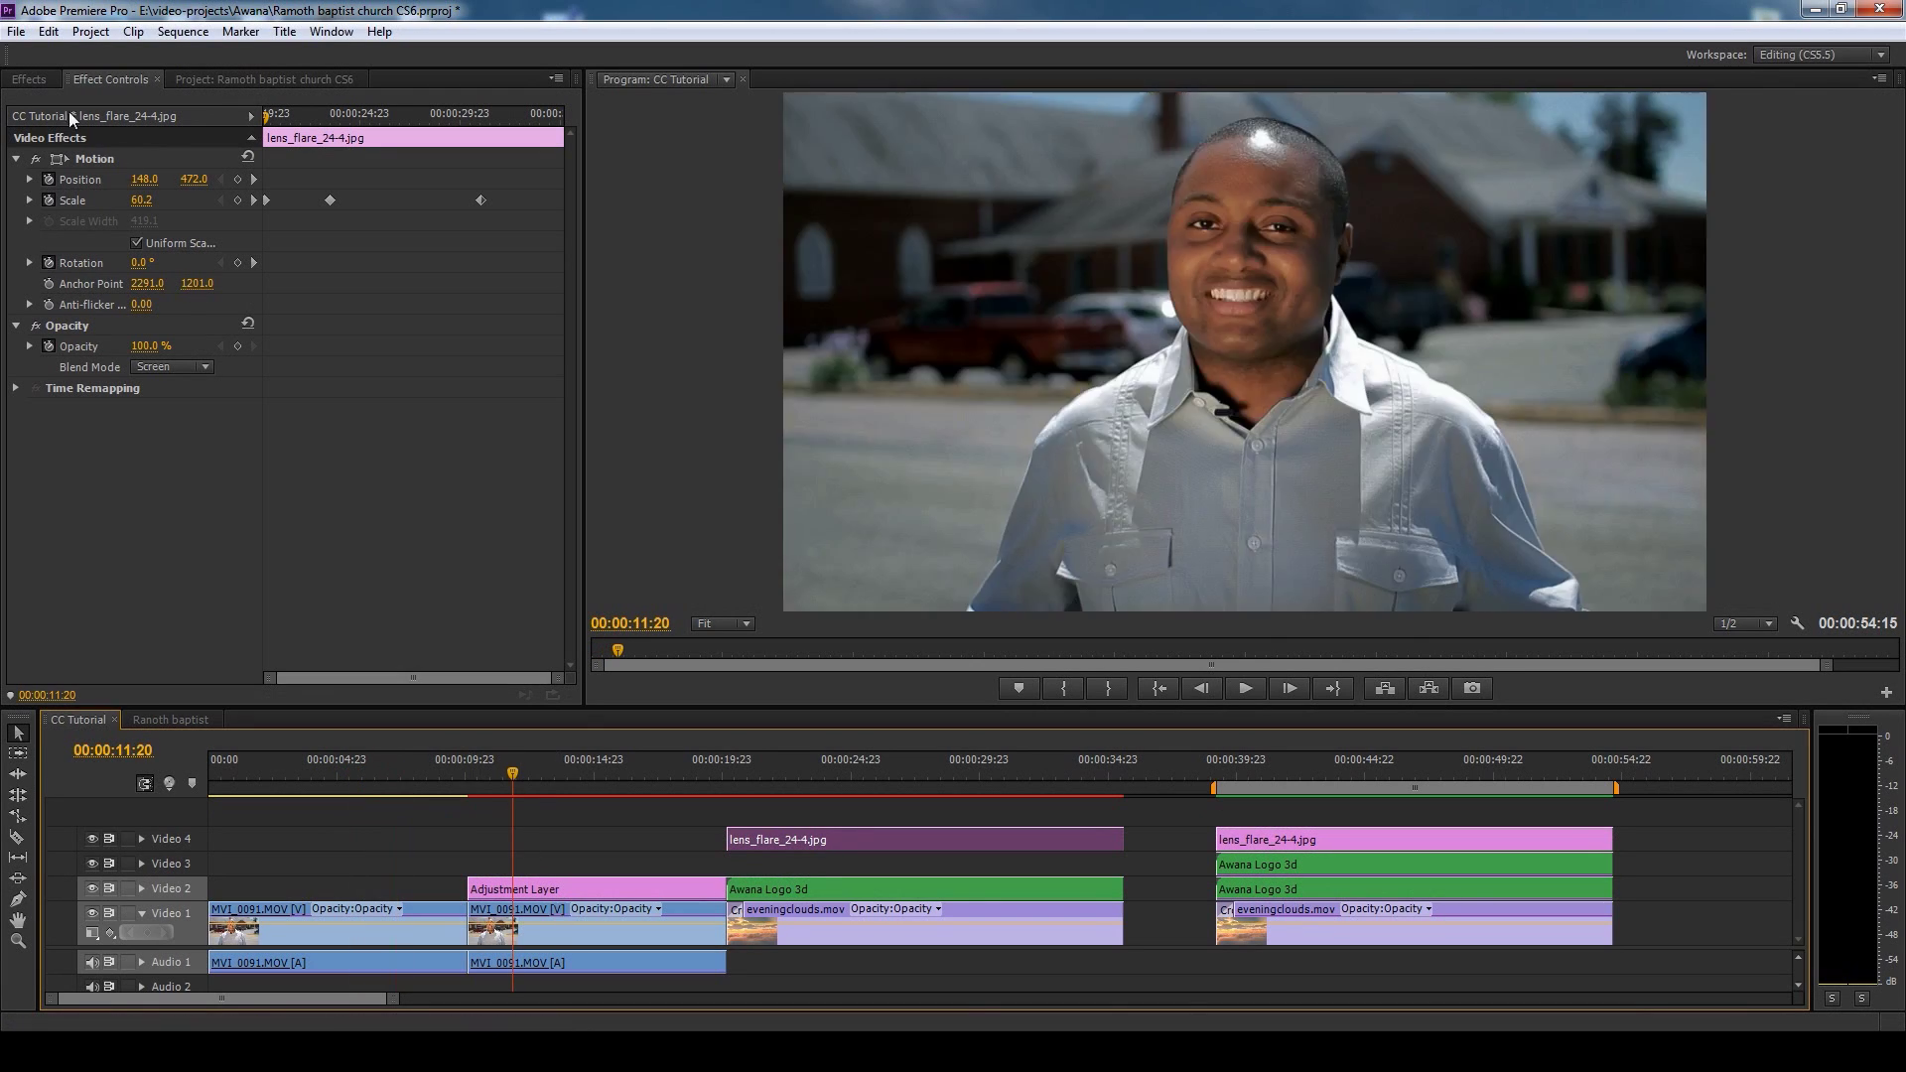
{"action": "left_click", "coordinate": [30, 80]}
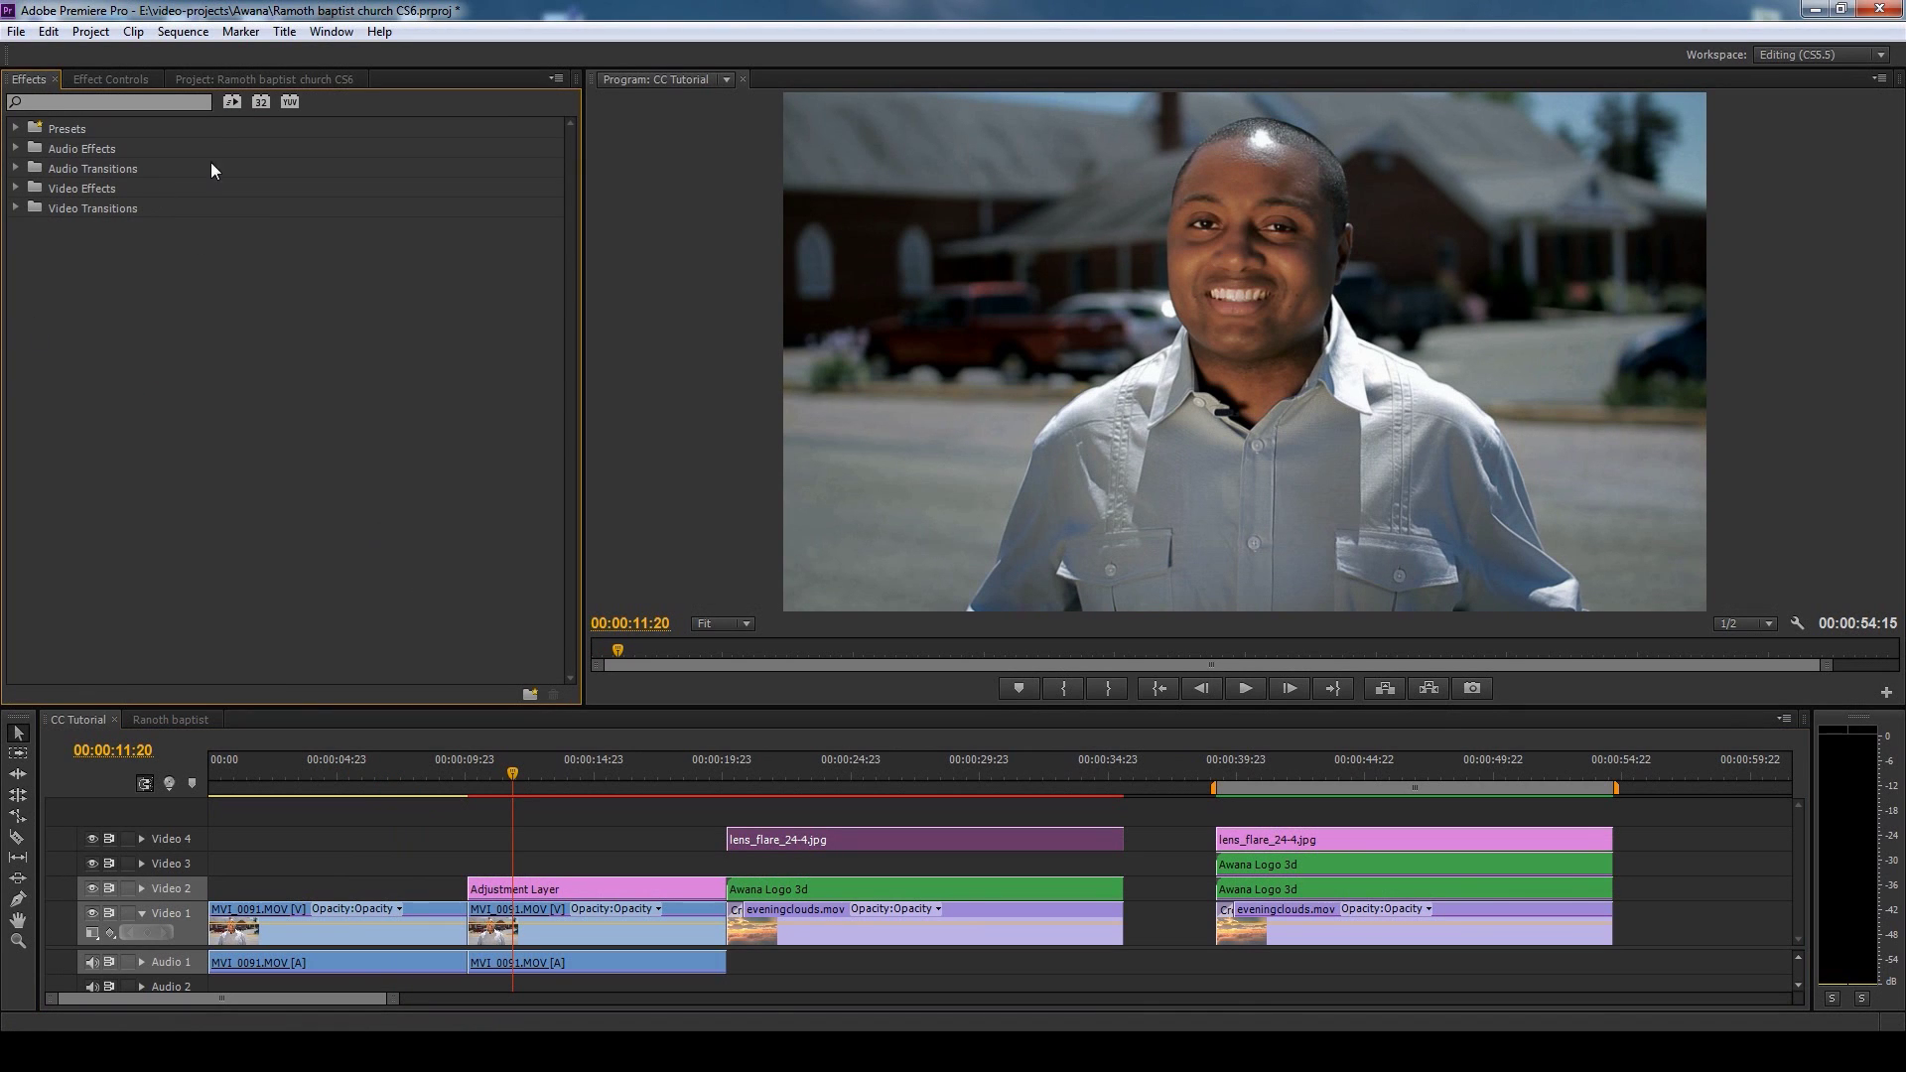
{"action": "left_click", "coordinate": [264, 79]}
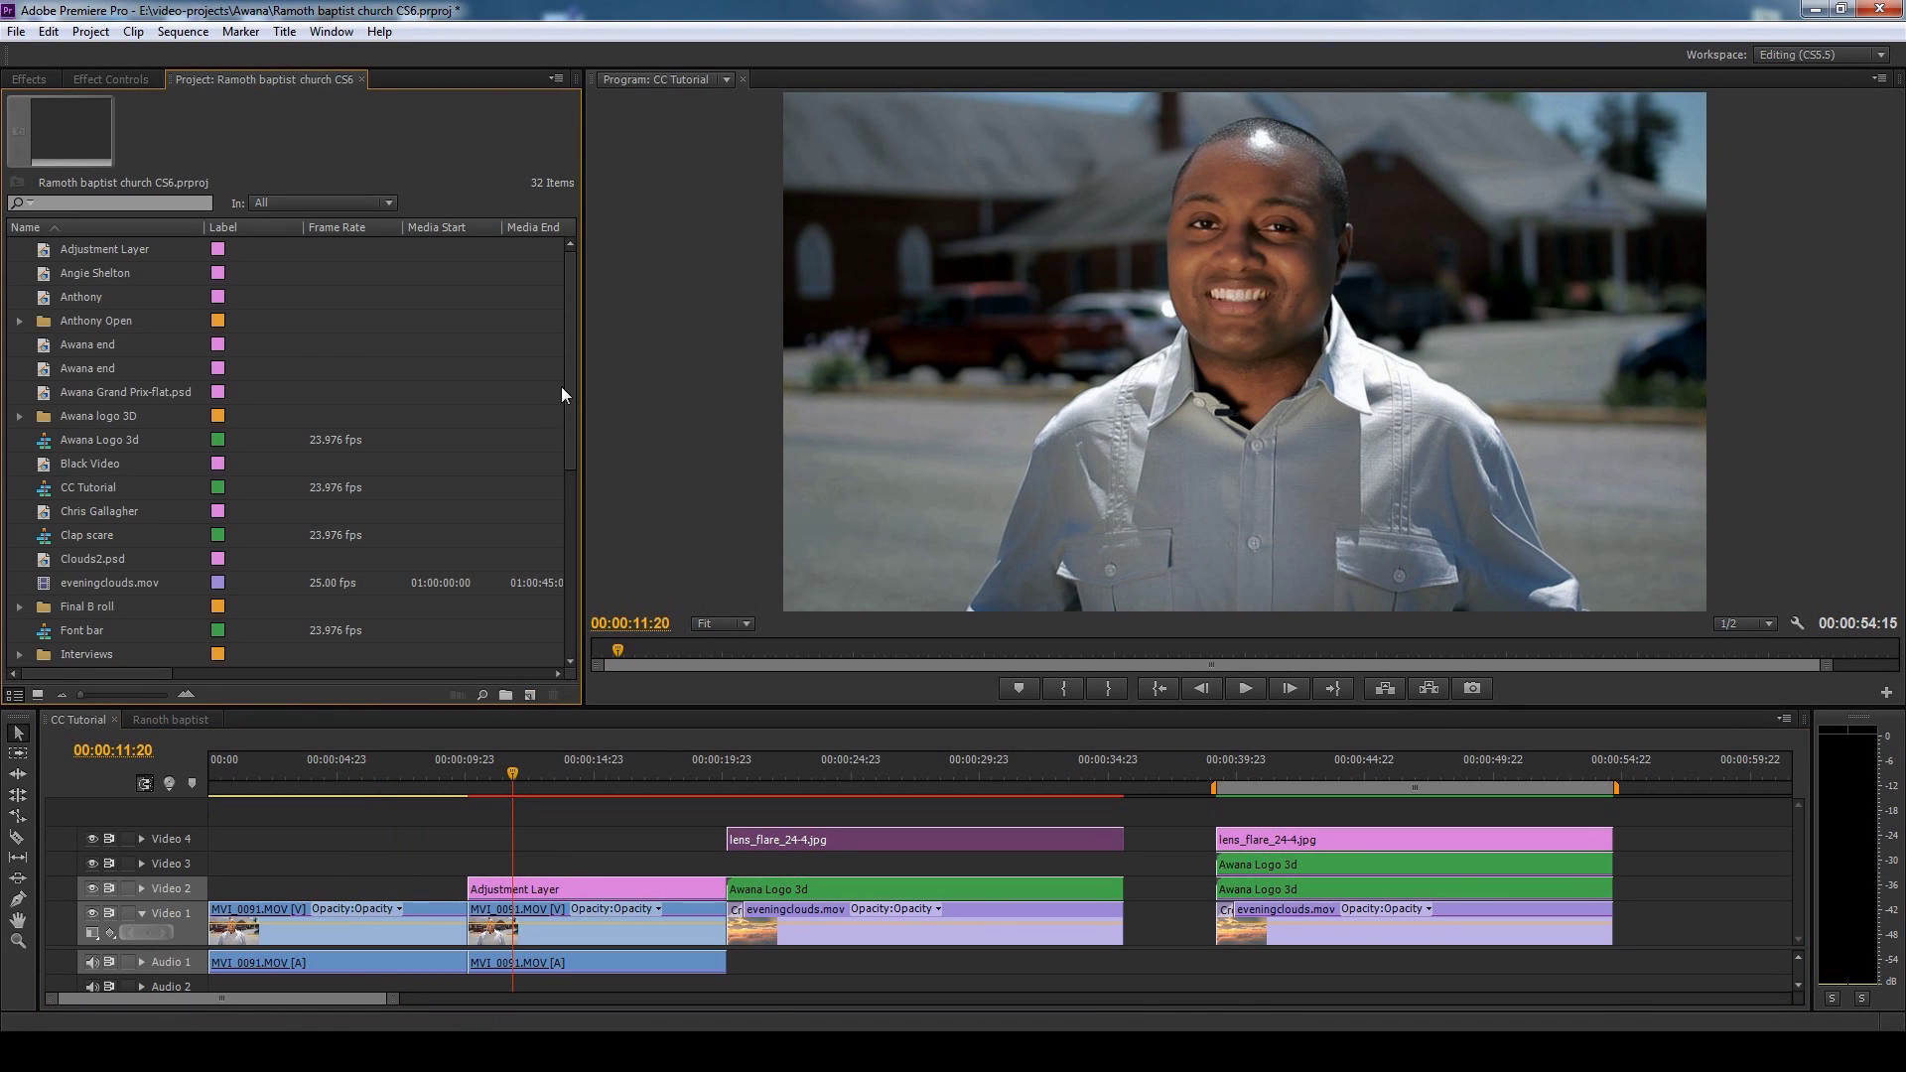
{"action": "left_click_drag", "start_coordinate": [564, 392], "coordinate": [572, 576]}
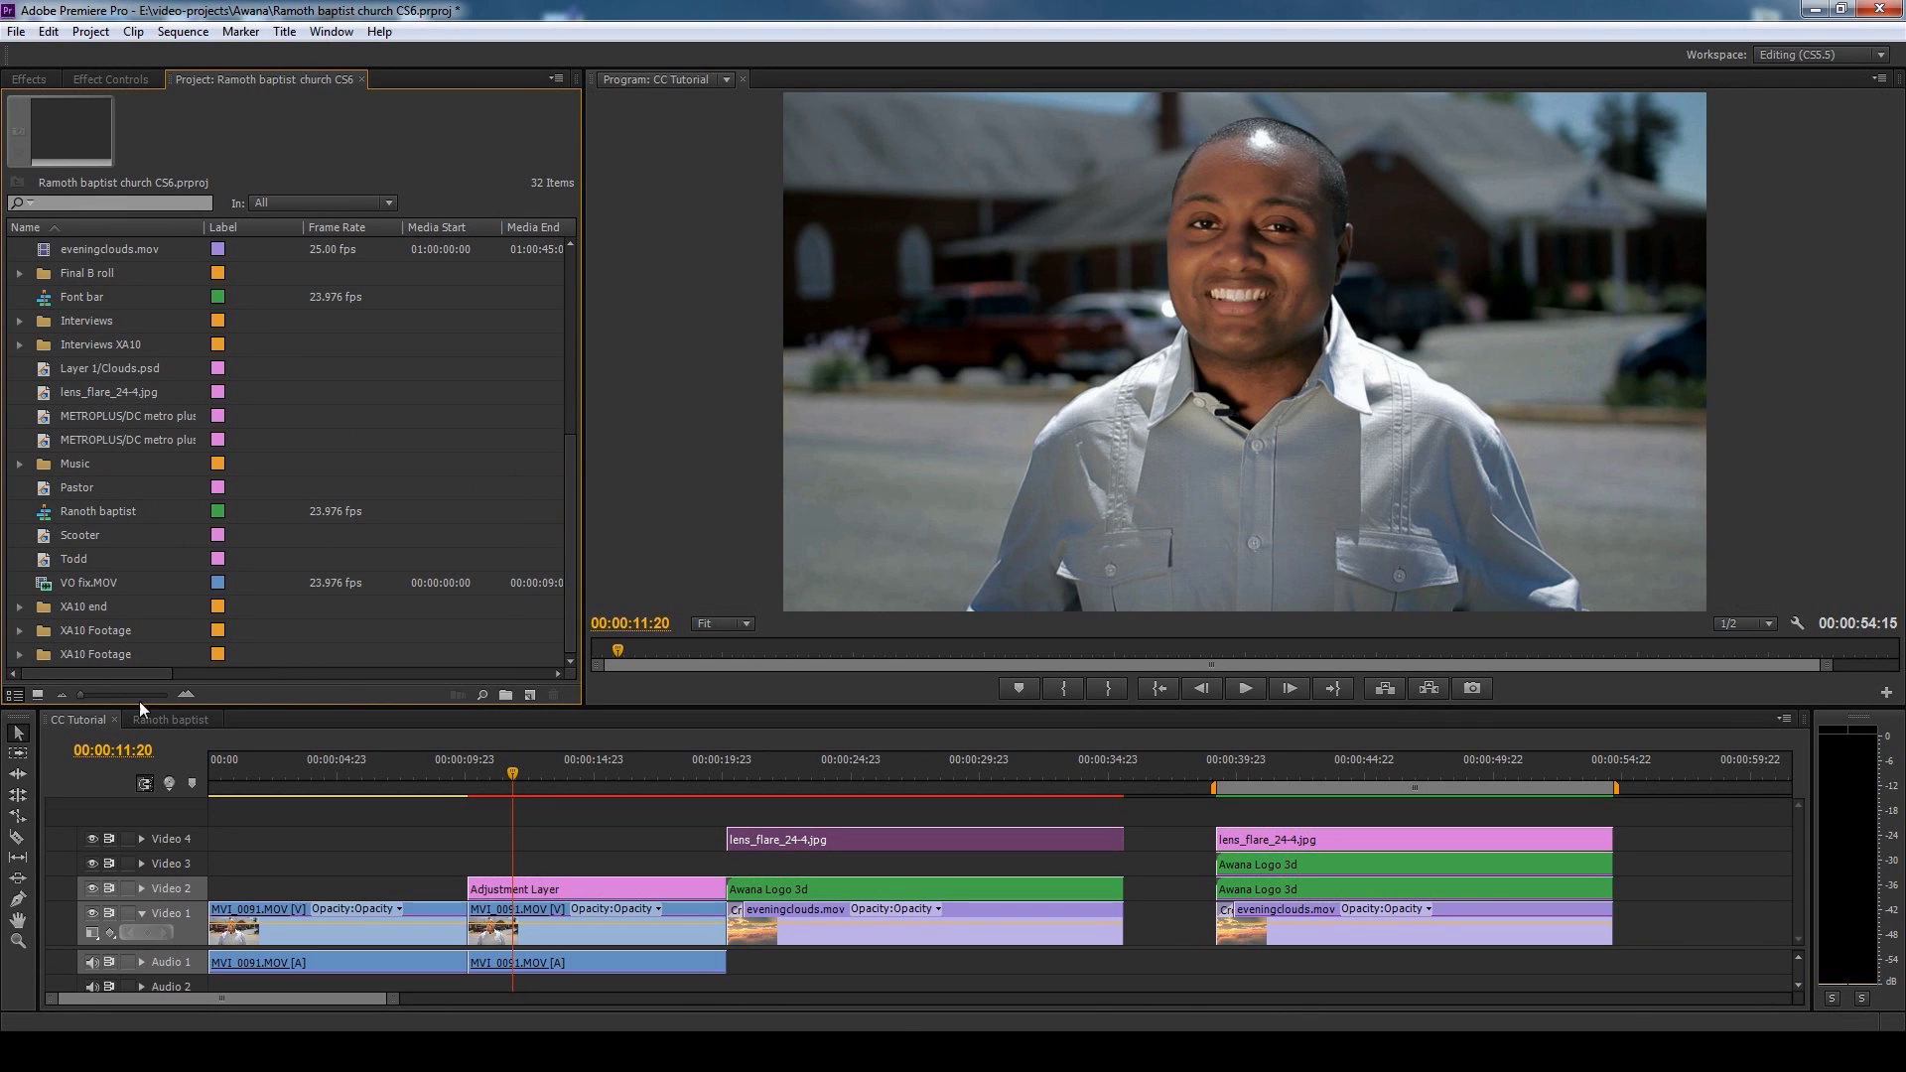
{"action": "left_click", "coordinate": [529, 696]}
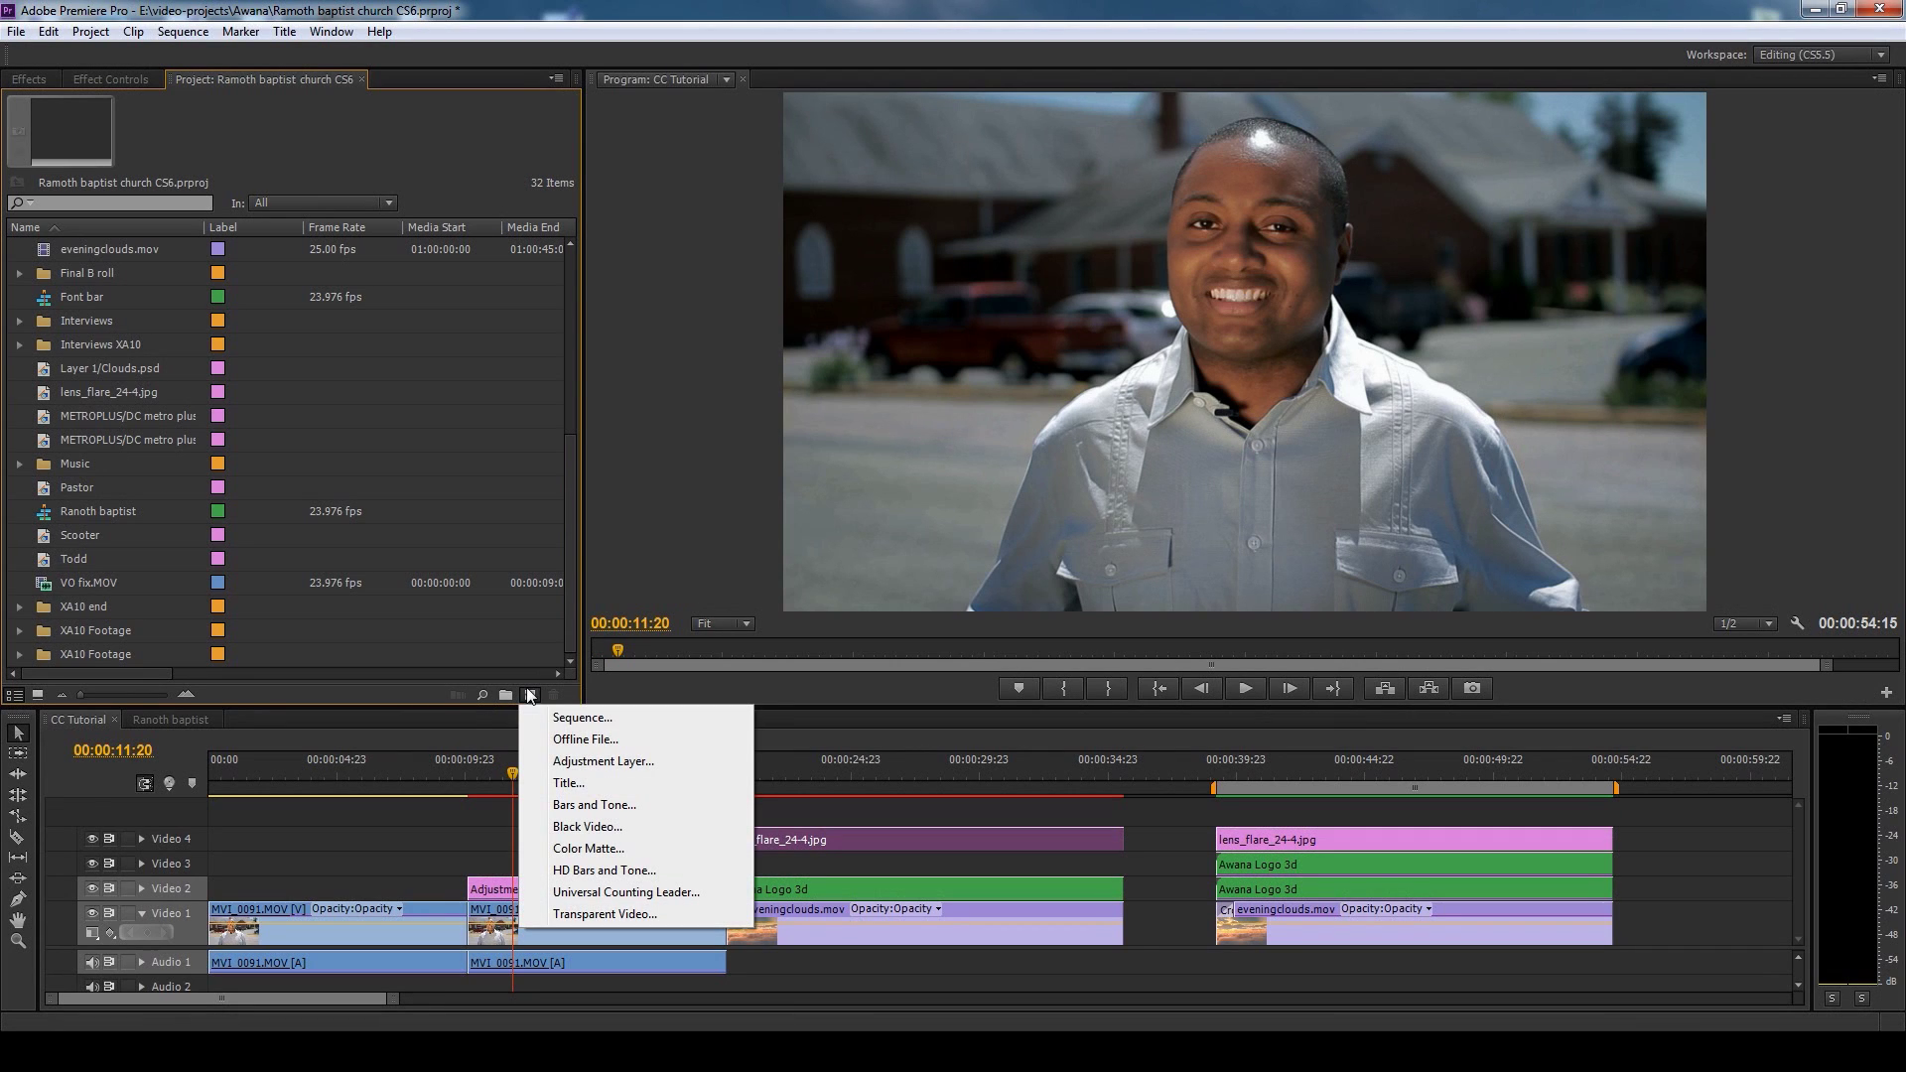
{"action": "left_click", "coordinate": [595, 762]}
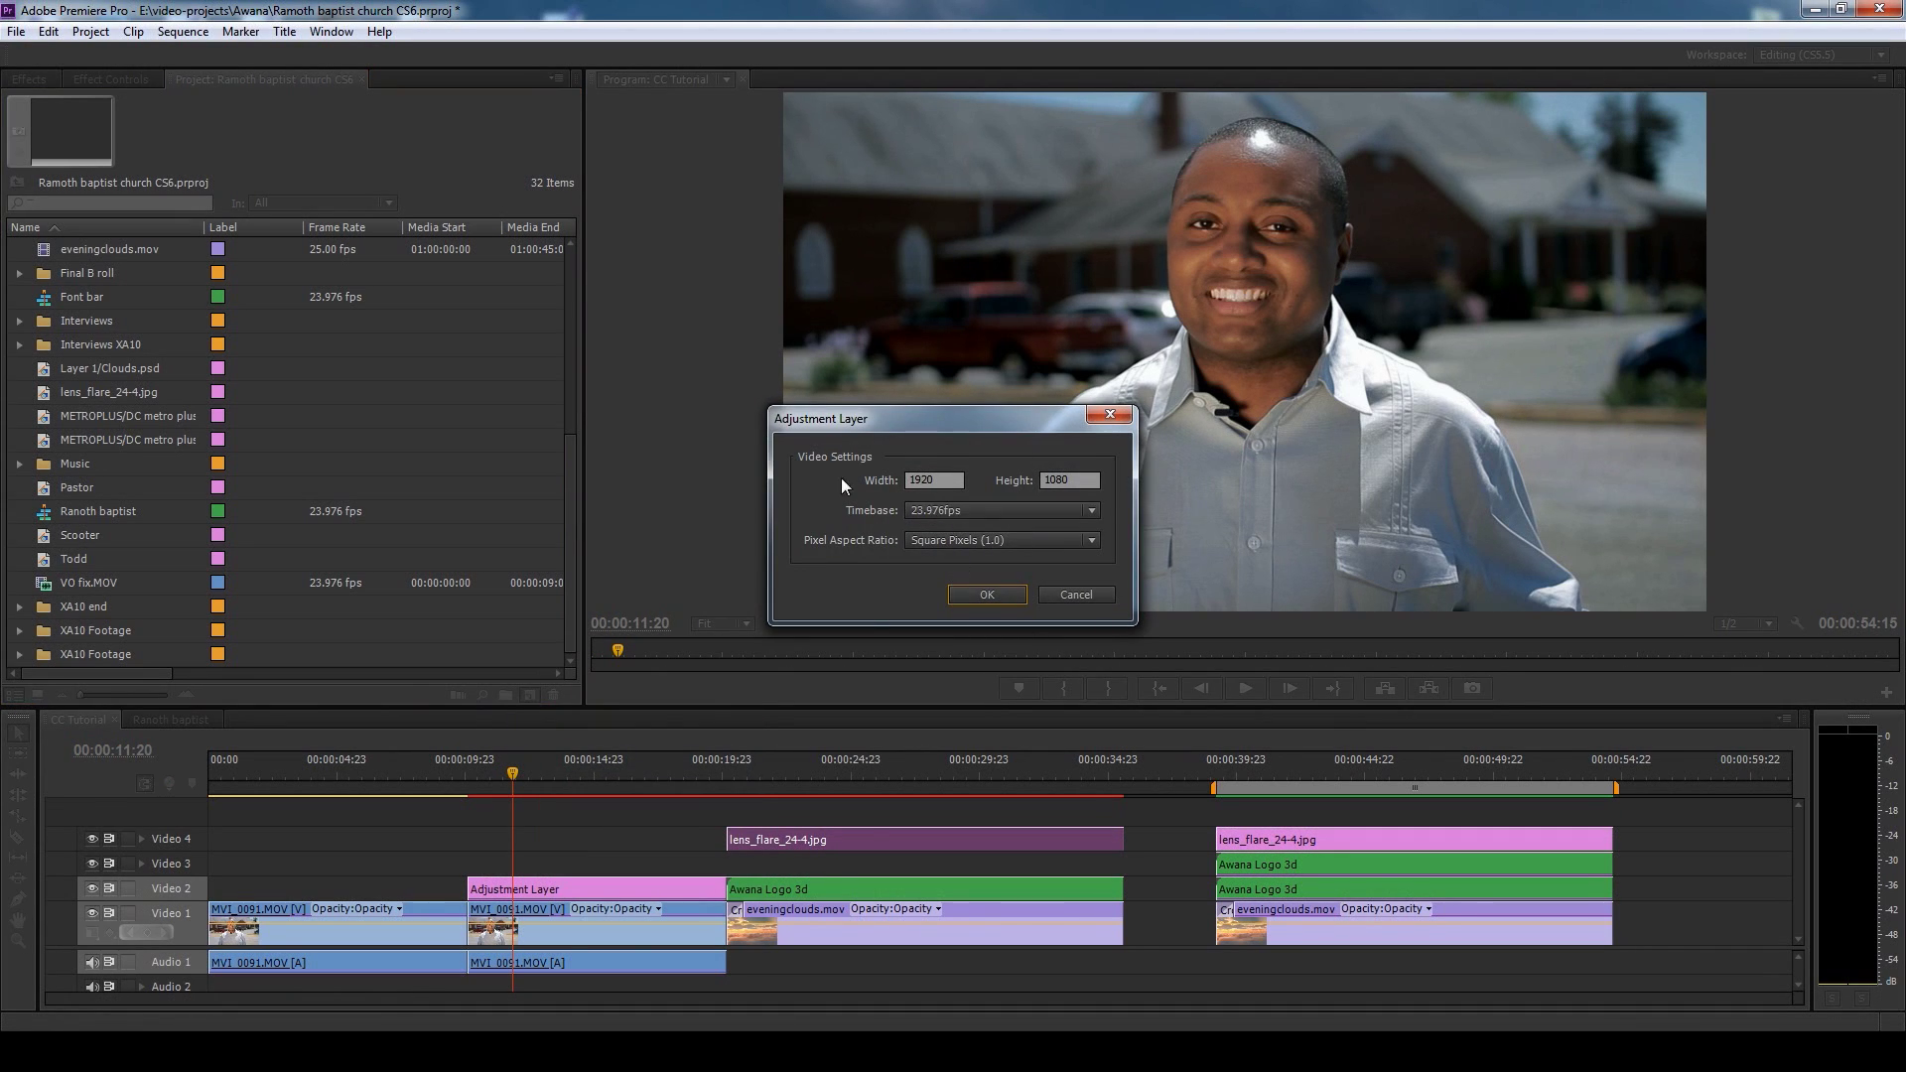
{"action": "left_click", "coordinate": [973, 598]}
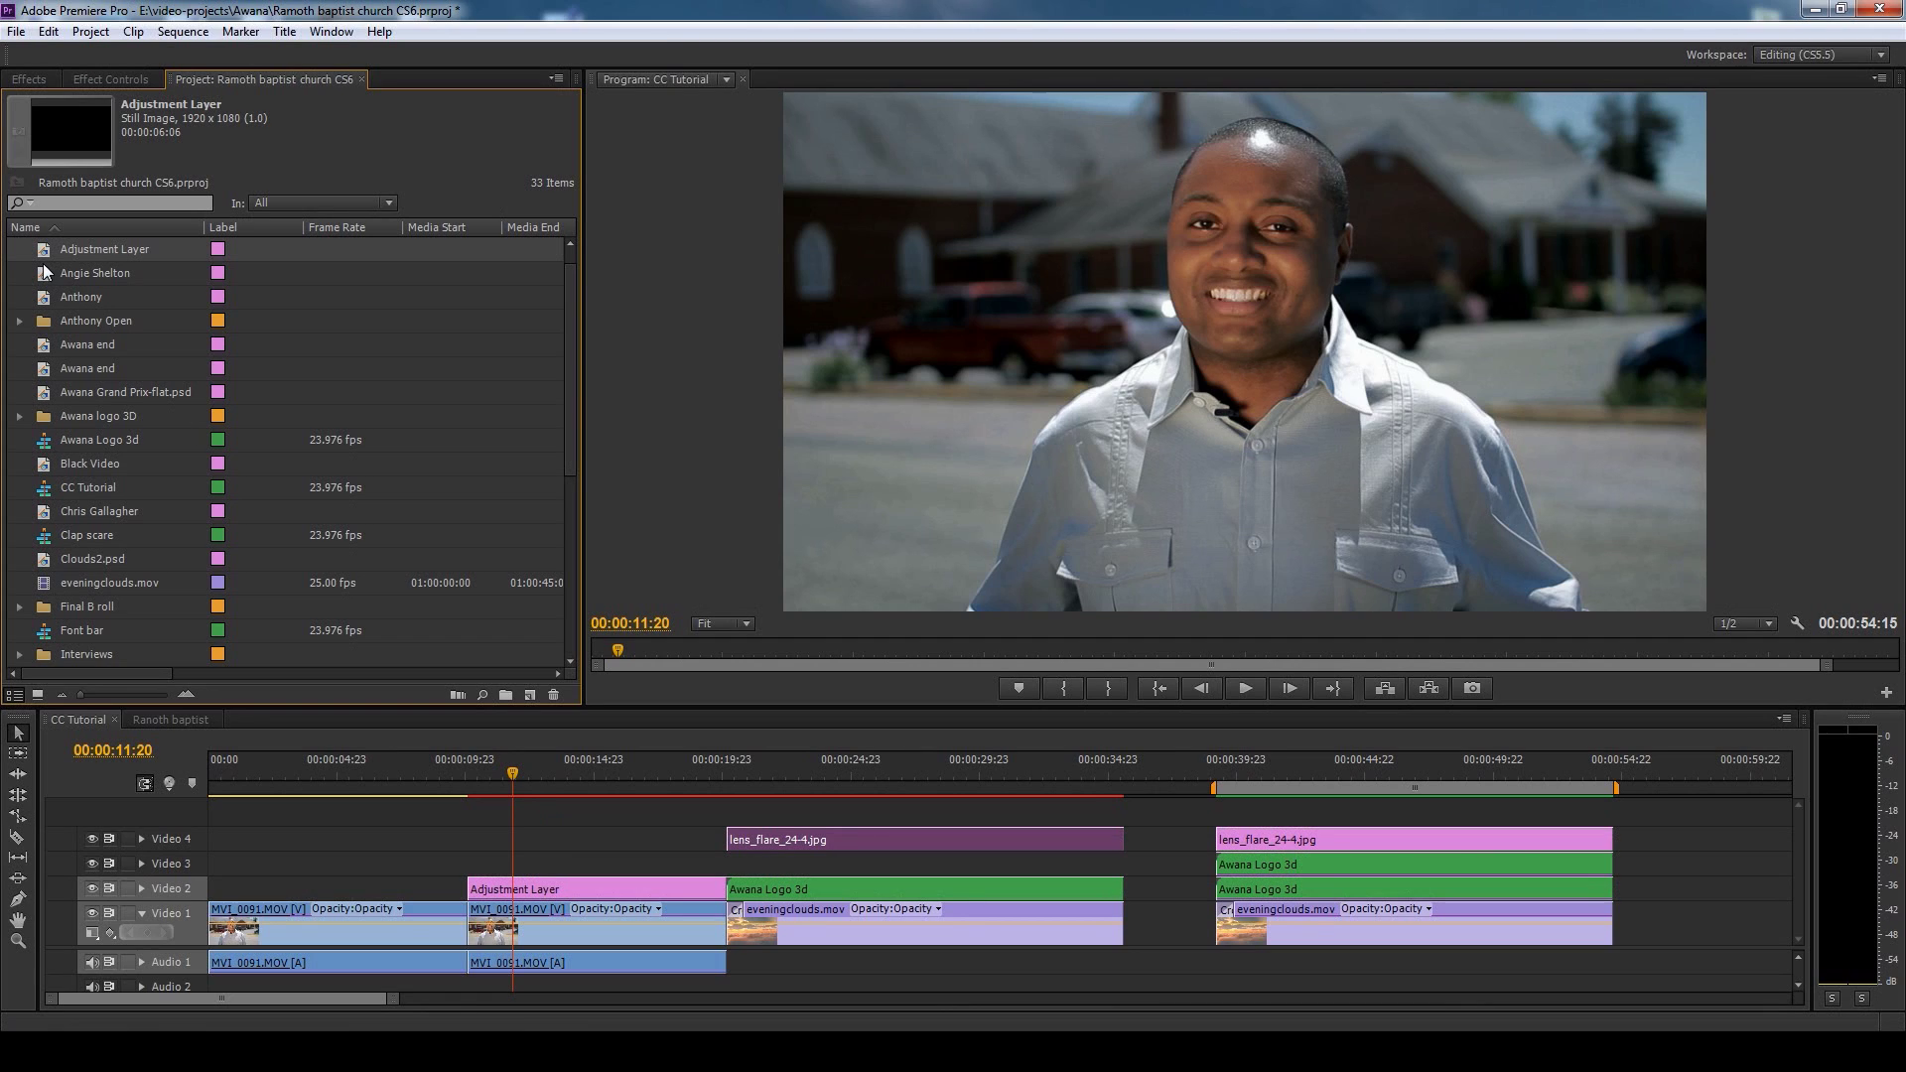
- Place the new adjustment layer on Video 3 above the first MVI_0091.MOV clip and remove it again
{"action": "left_click_drag", "start_coordinate": [50, 253], "coordinate": [290, 871]}
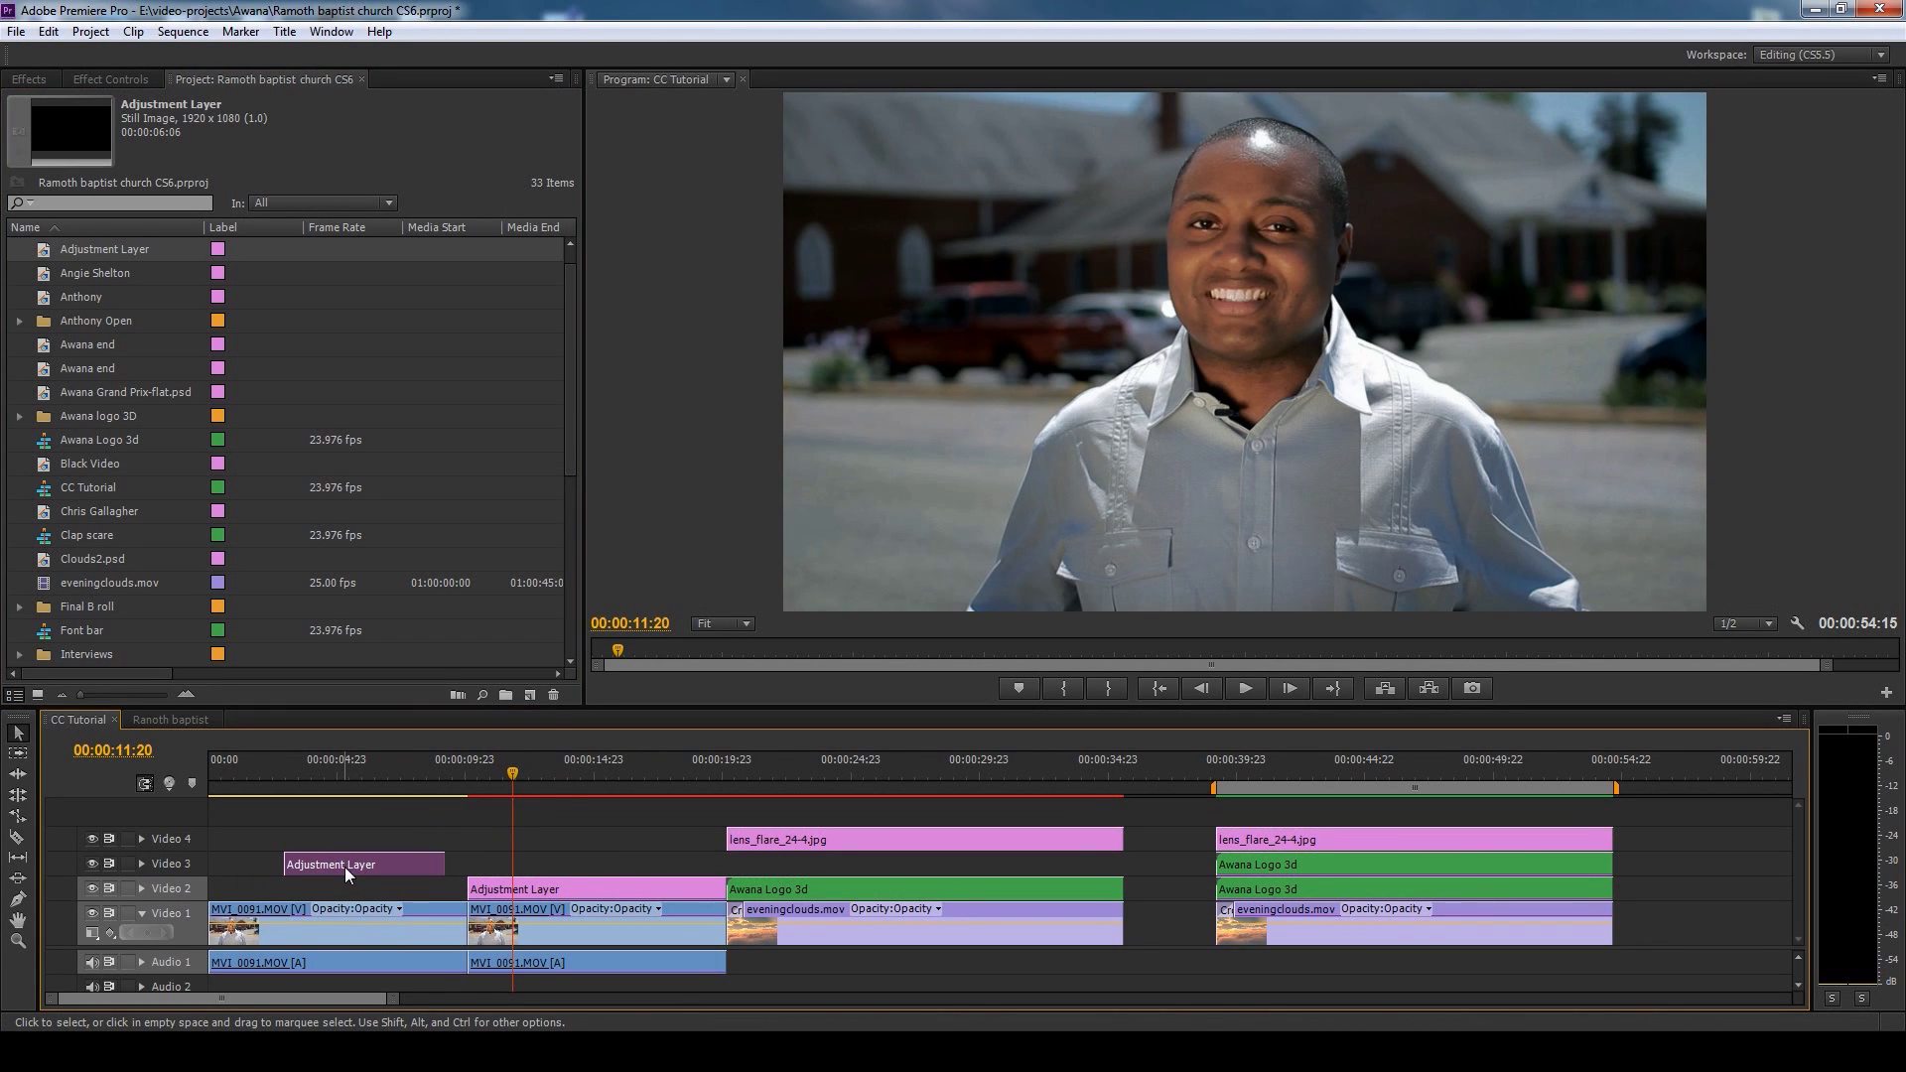
{"action": "key", "text": "Delete"}
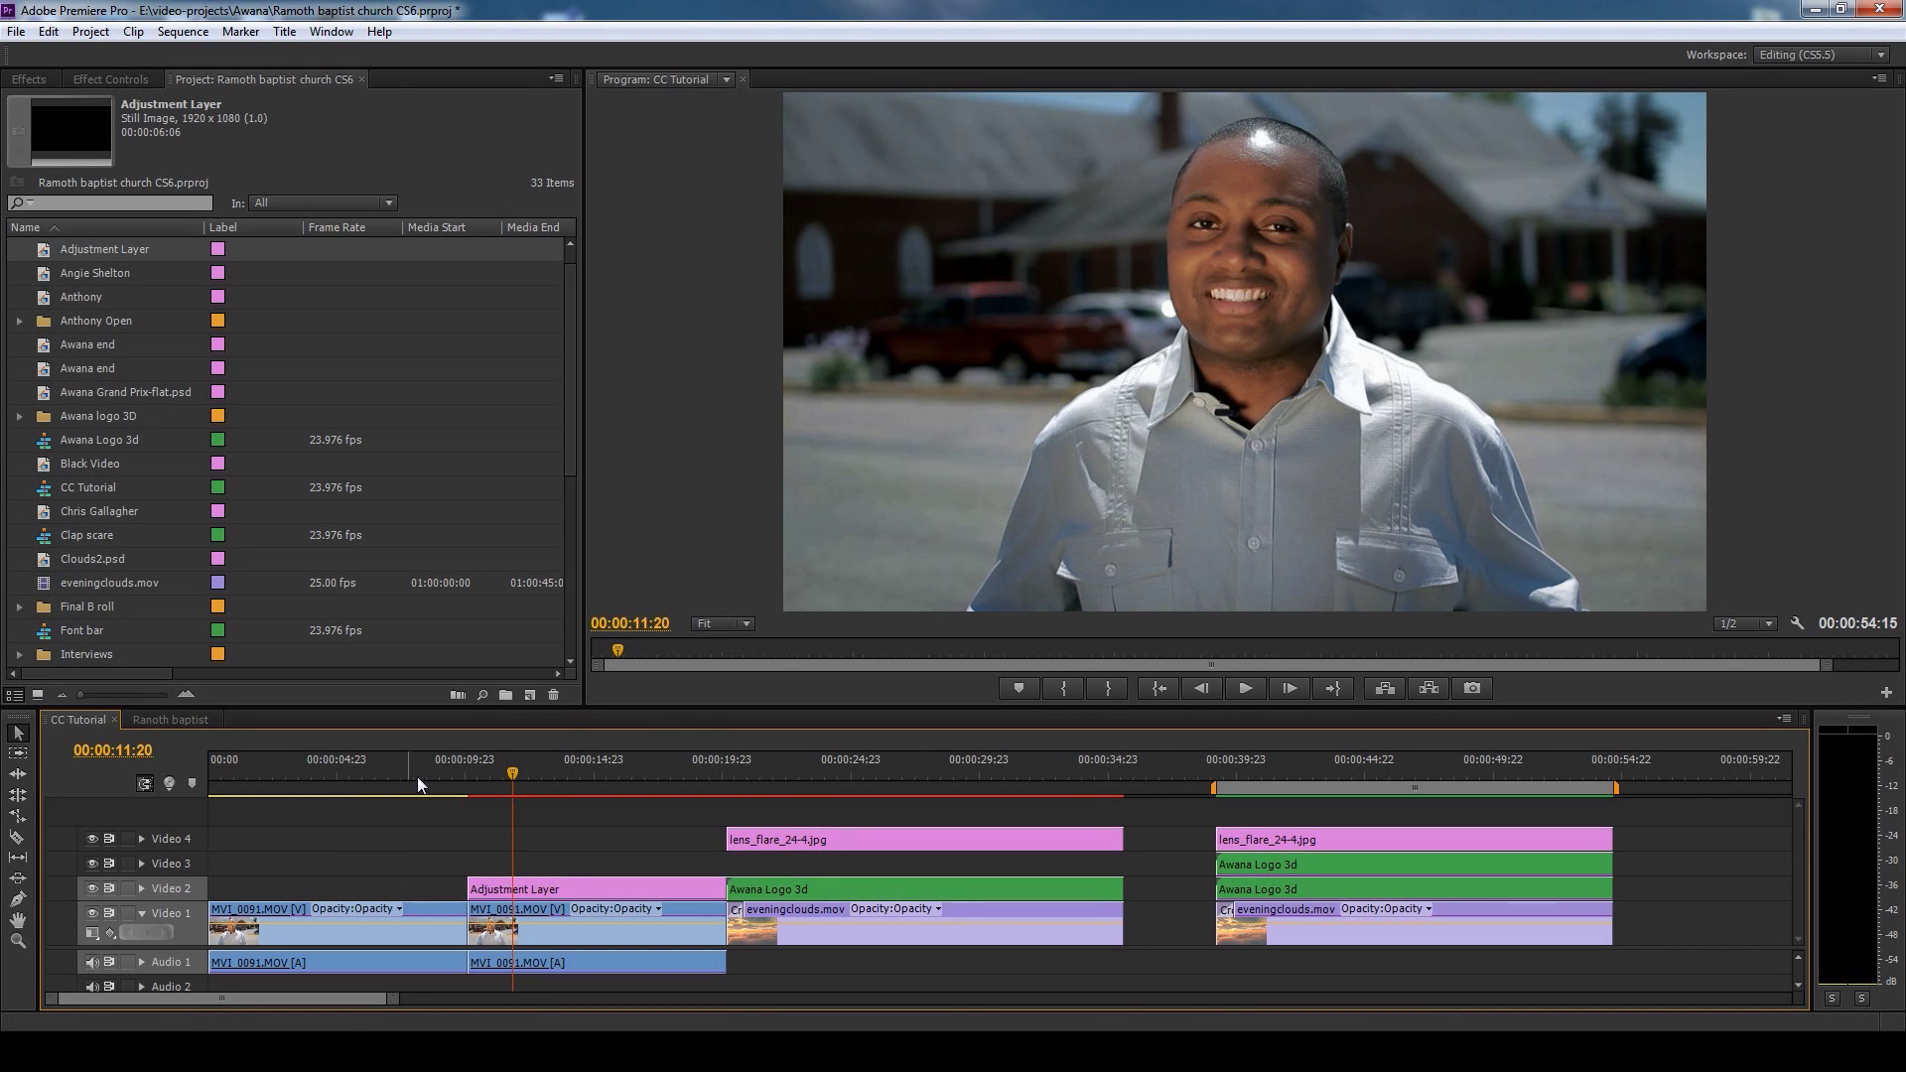
- Compare the ungraded first MVI_0091.MOV clip with the graded second one, ending with the playhead at 00:00:11:22
{"action": "left_click_drag", "start_coordinate": [417, 776], "coordinate": [385, 782]}
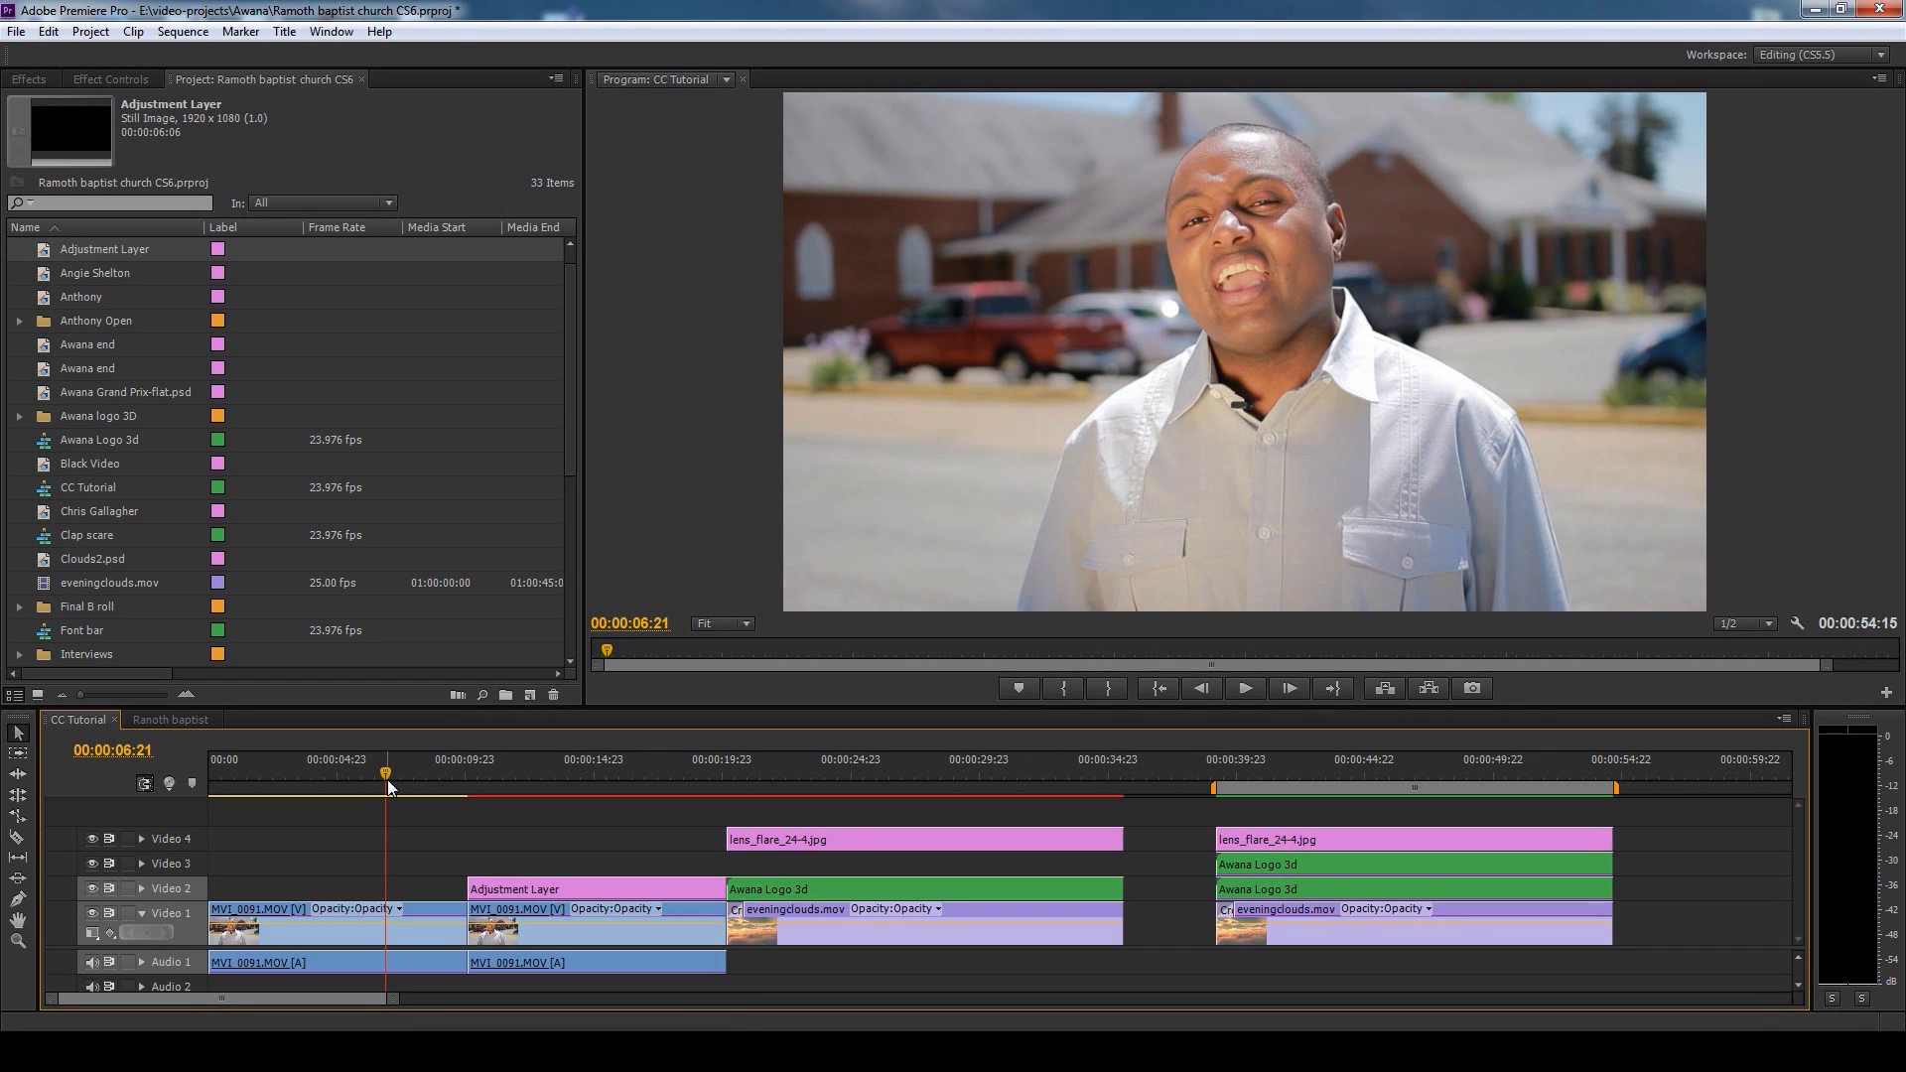
{"action": "left_click_drag", "start_coordinate": [385, 778], "coordinate": [383, 779]}
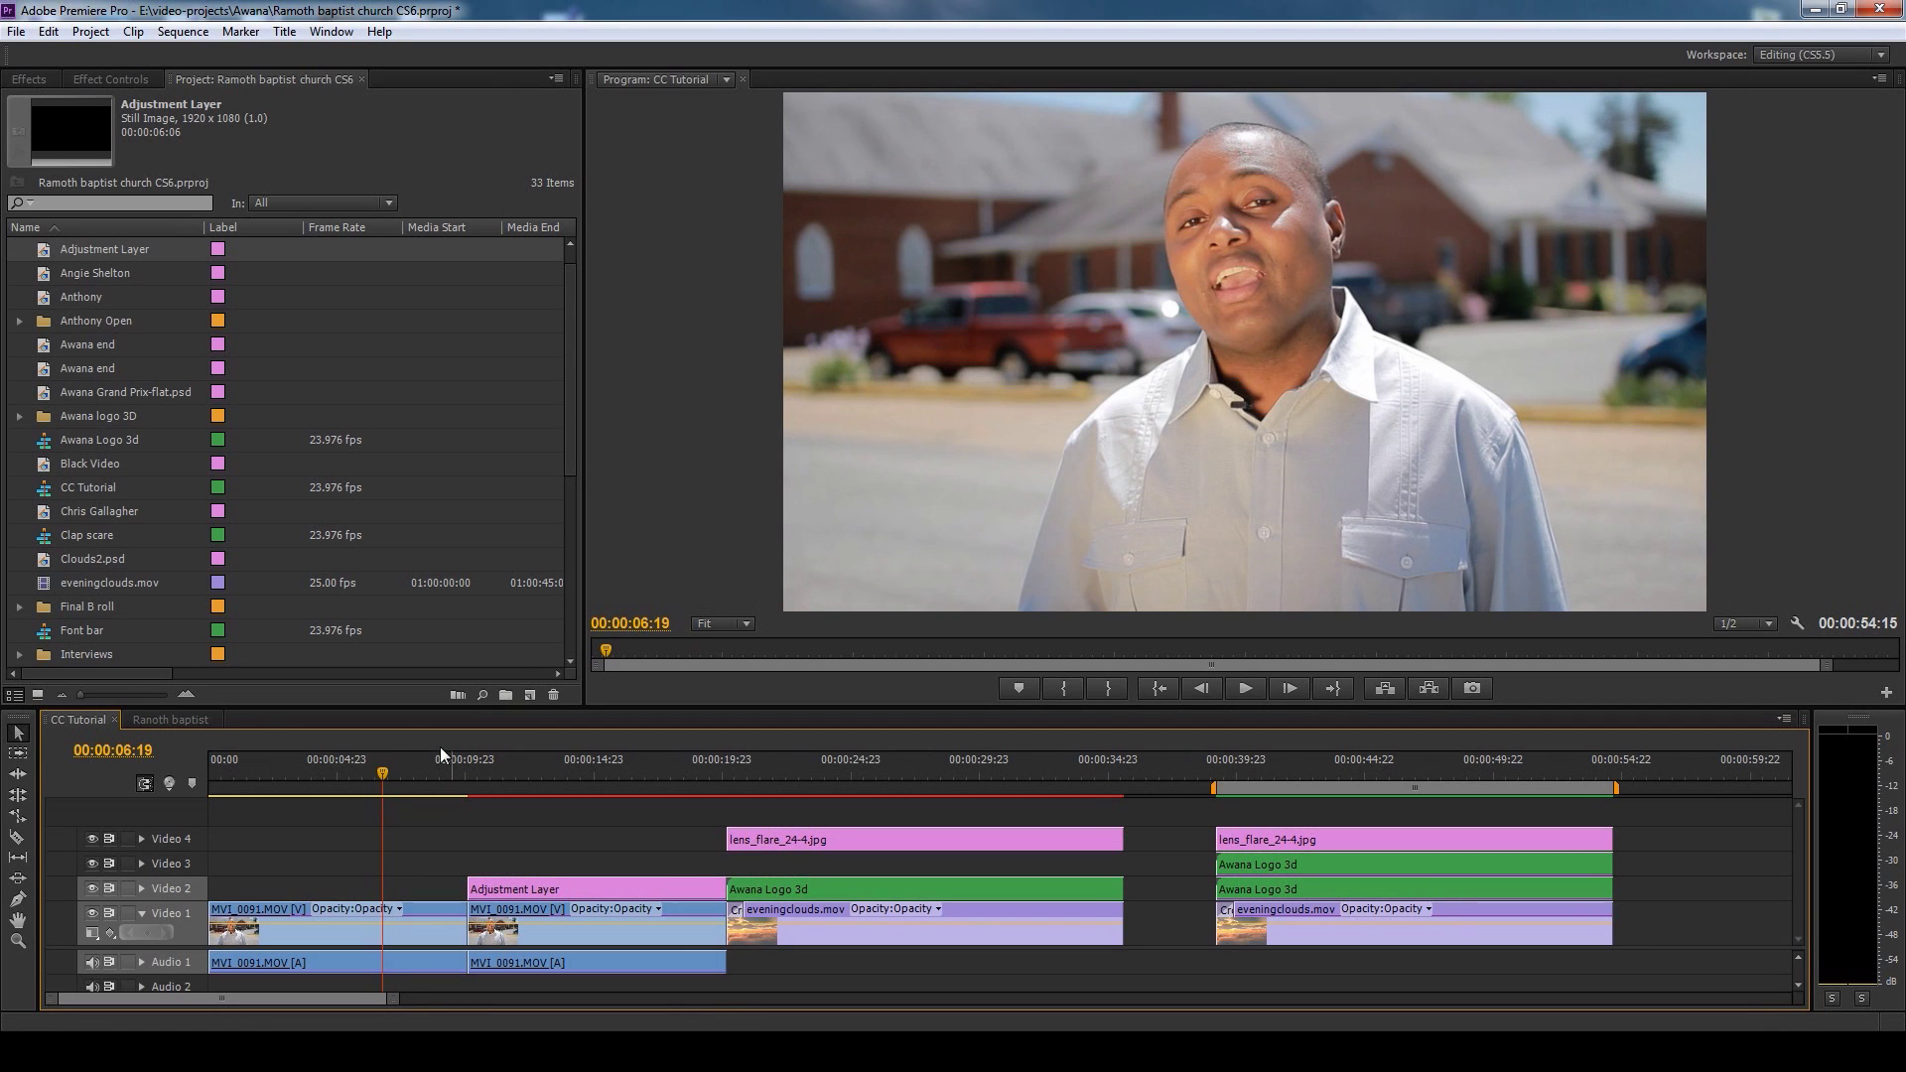
{"action": "mouse_move", "coordinate": [373, 772]}
{"action": "left_mouse_down"}
{"action": "mouse_move", "coordinate": [318, 775]}
{"action": "mouse_move", "coordinate": [351, 762]}
{"action": "left_mouse_up"}
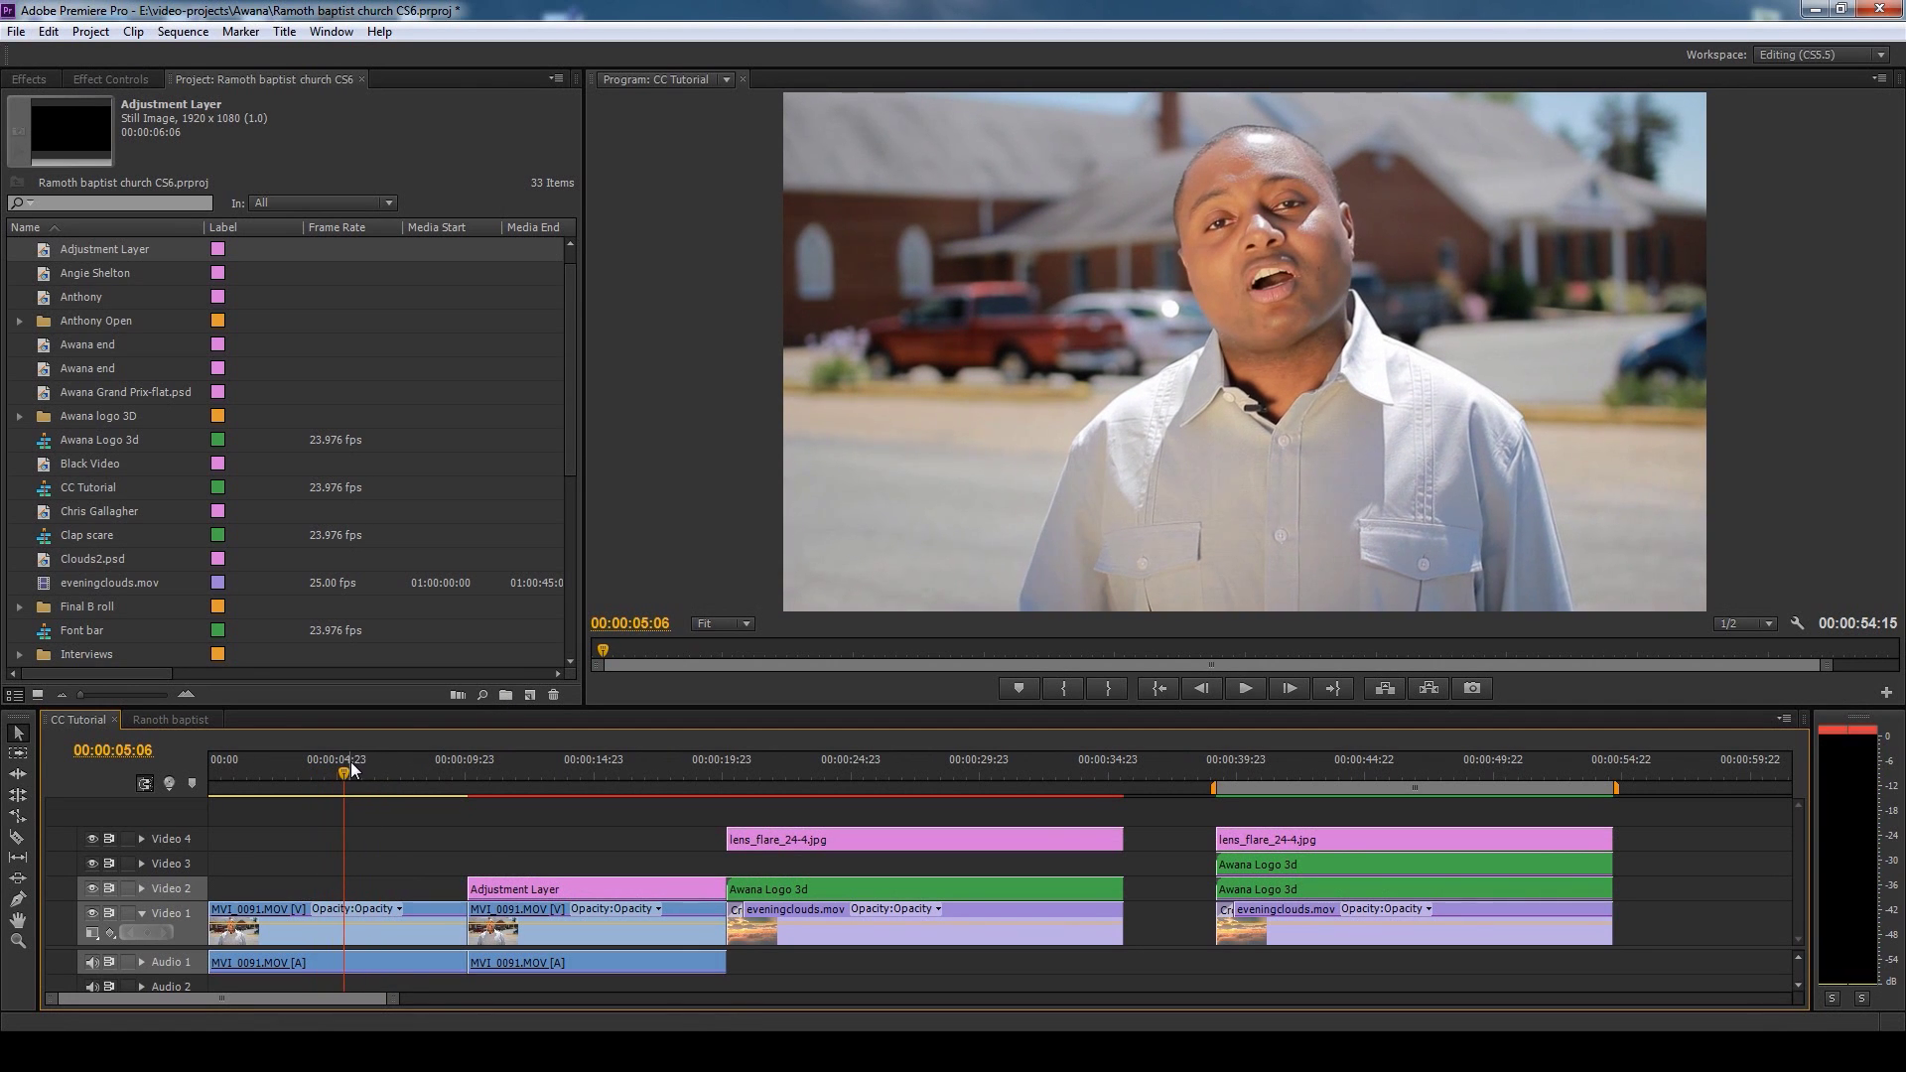
{"action": "left_click", "coordinate": [498, 772]}
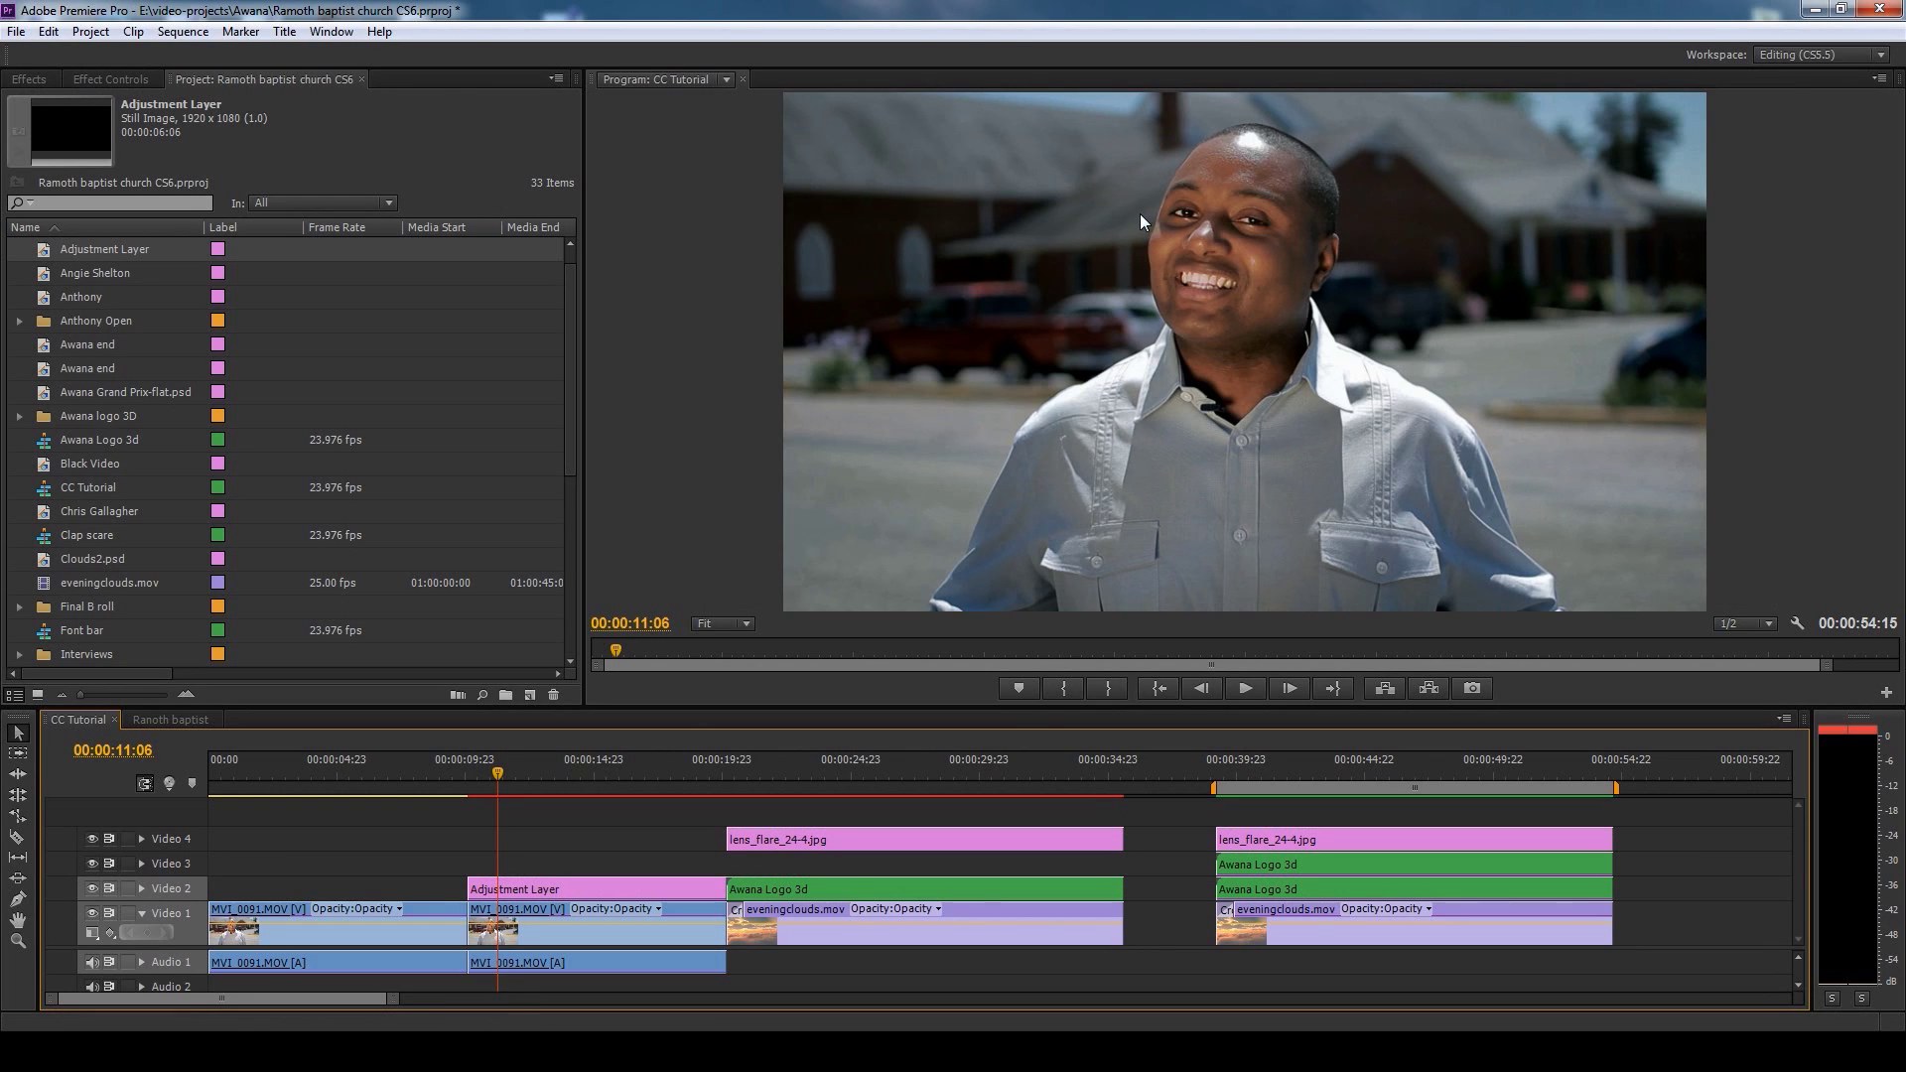
{"action": "left_click", "coordinate": [514, 775]}
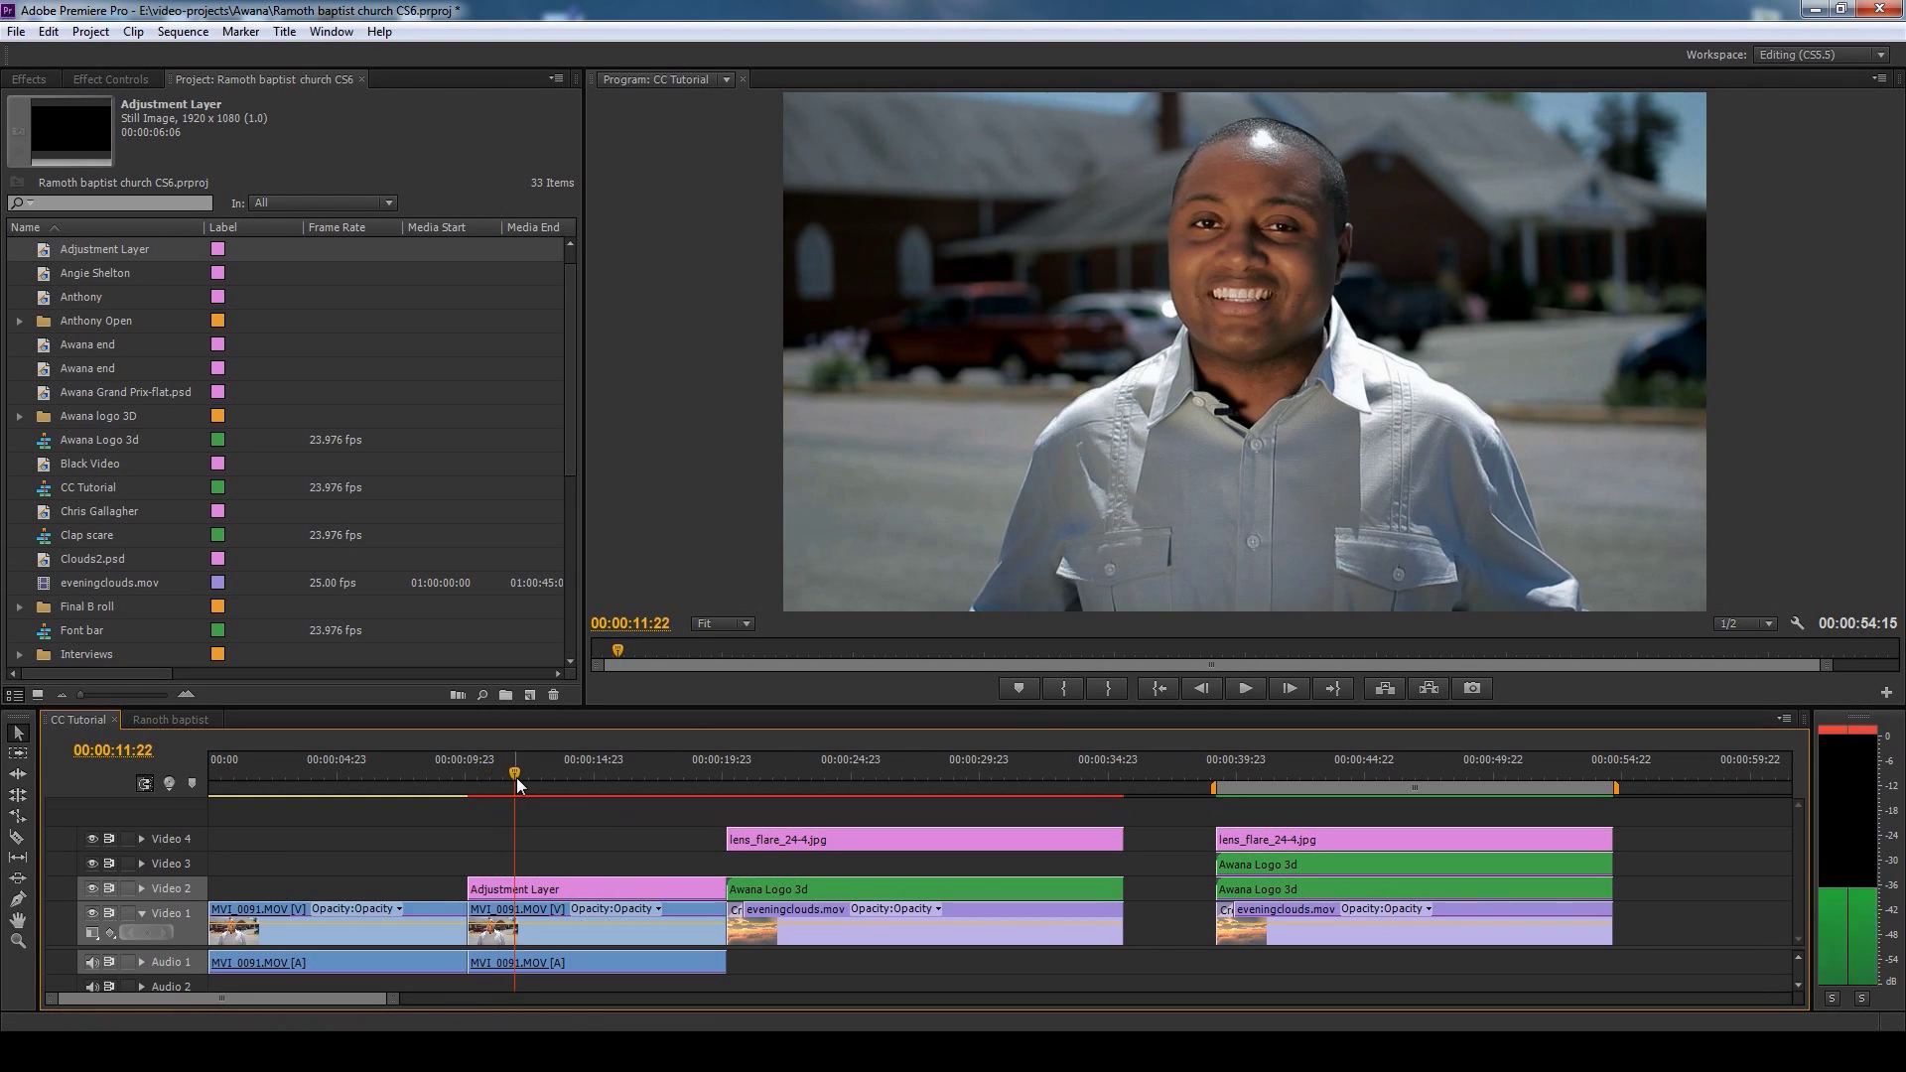
- Select the adjustment layer on Video 2 and toggle that track's visibility off and on to compare the grade
{"action": "left_click", "coordinate": [556, 890]}
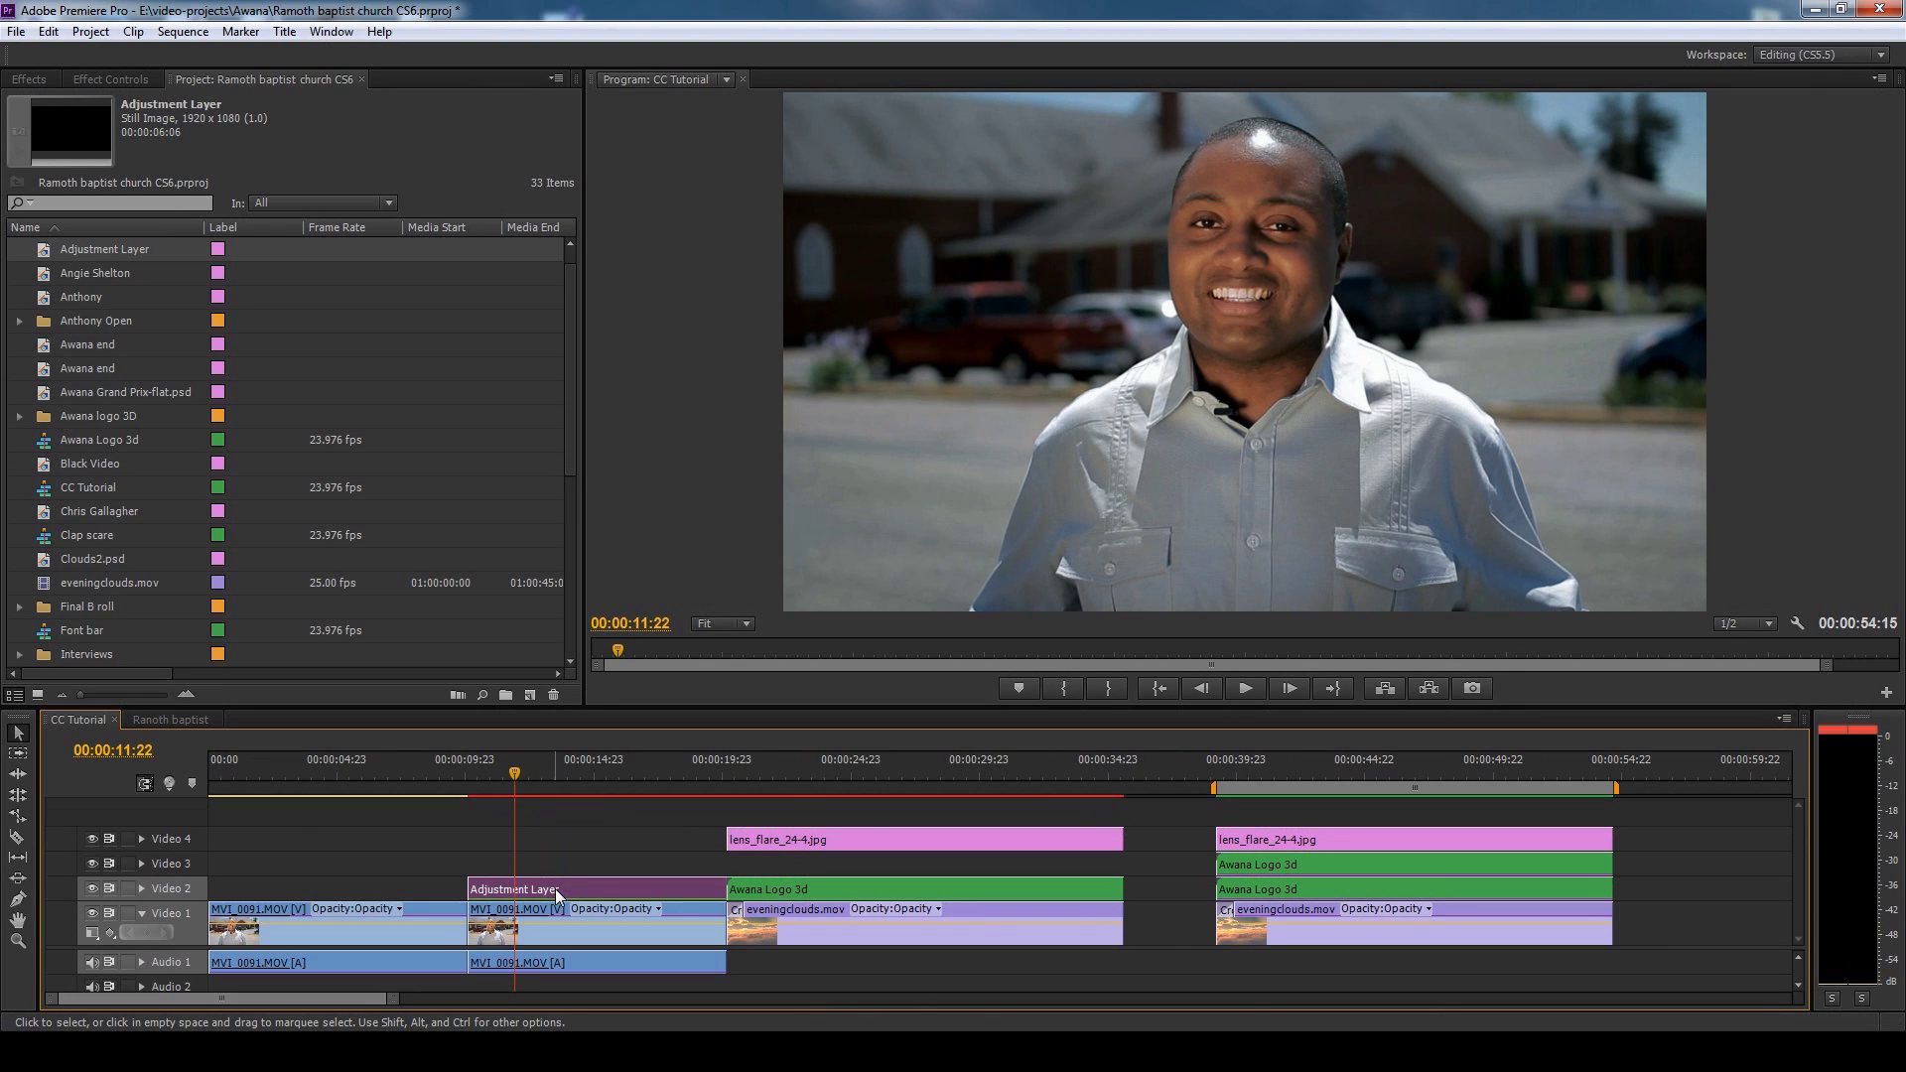
{"action": "left_click", "coordinate": [94, 885]}
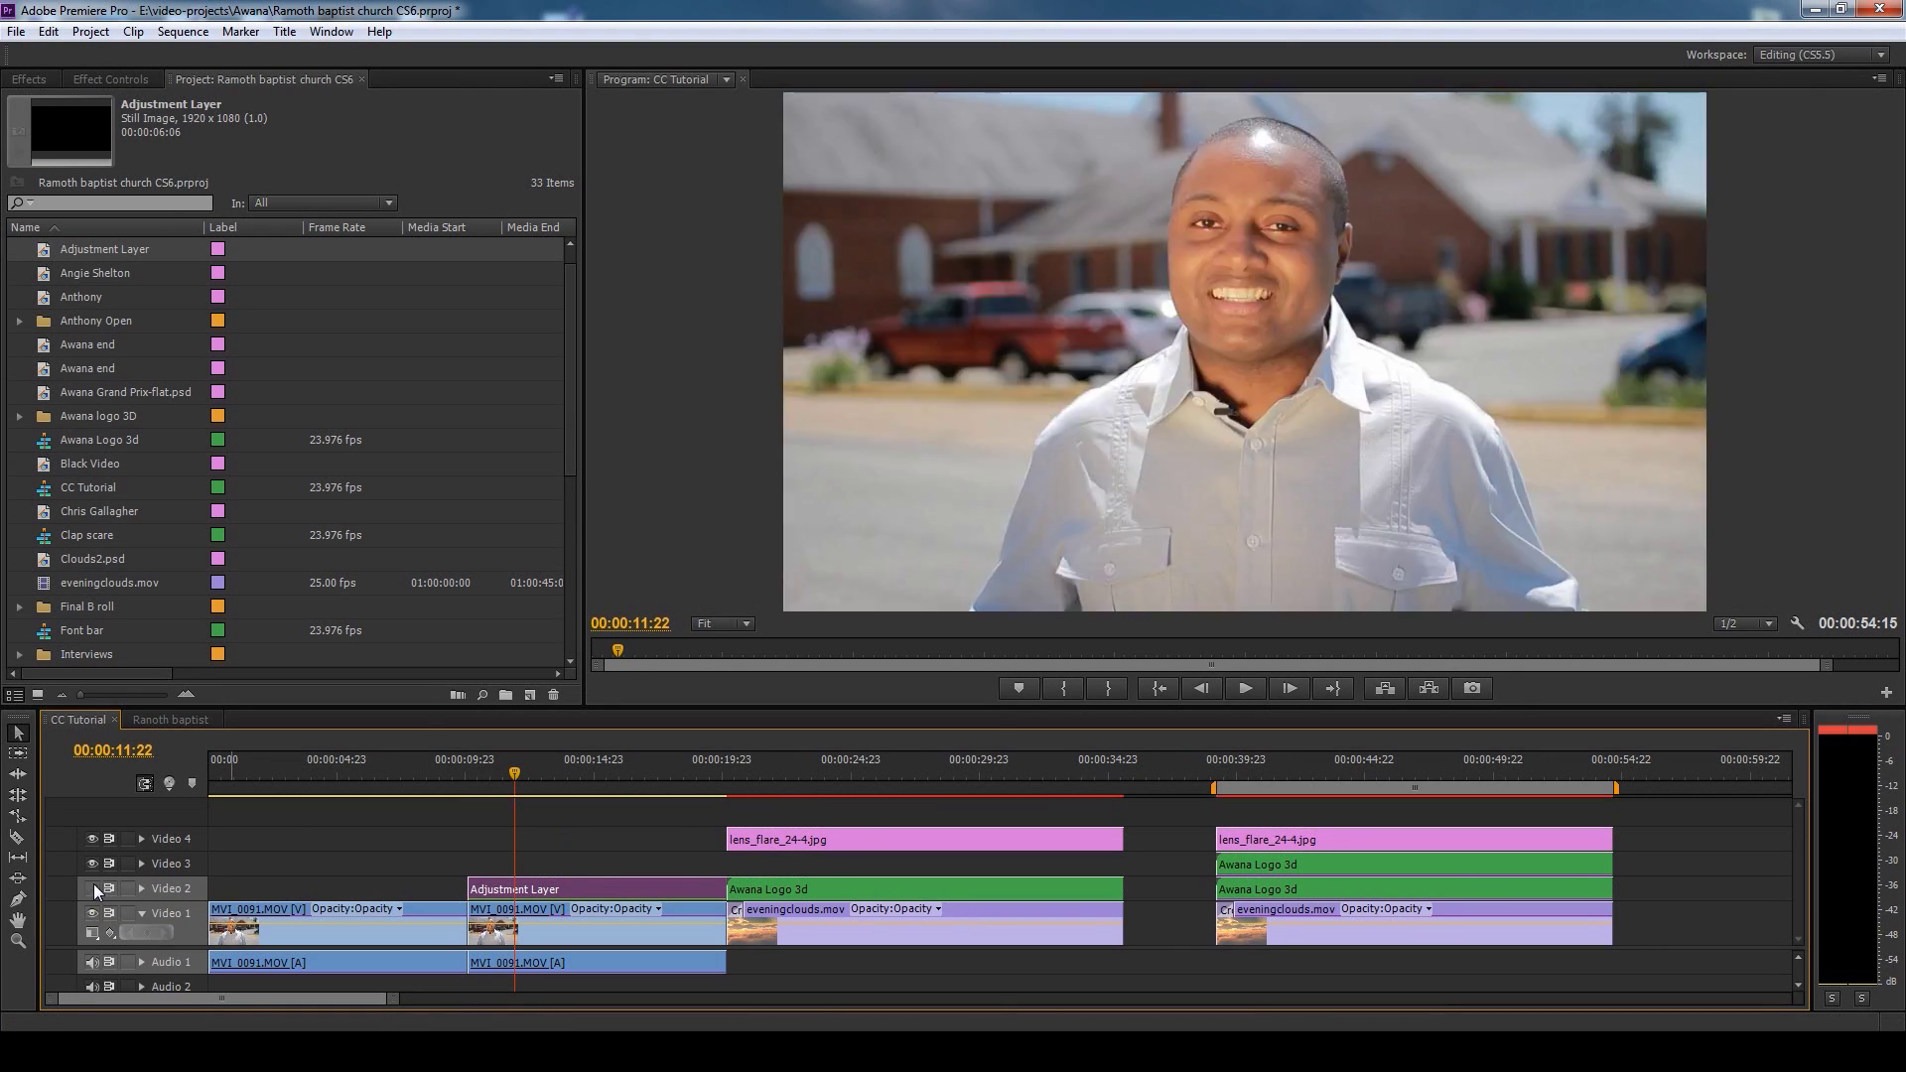
{"action": "left_click", "coordinate": [93, 884]}
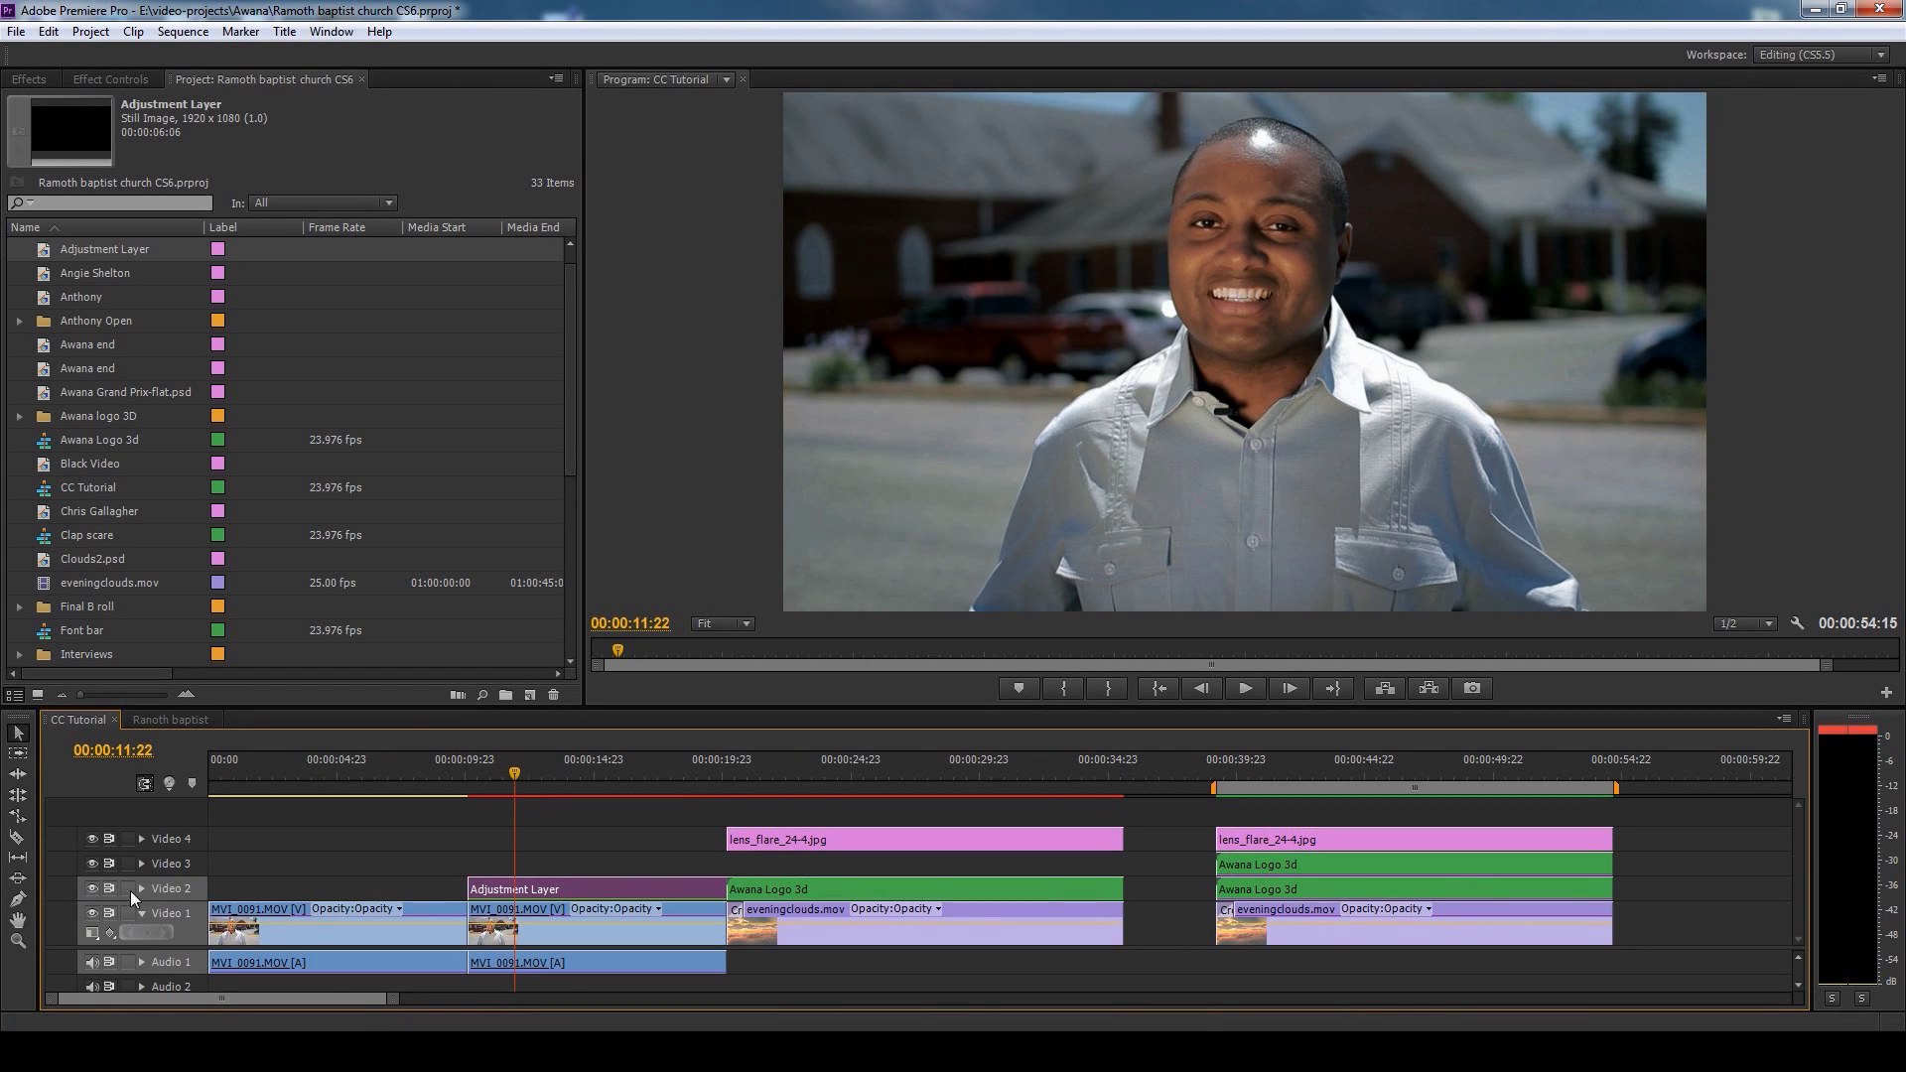
{"action": "left_click", "coordinate": [93, 890]}
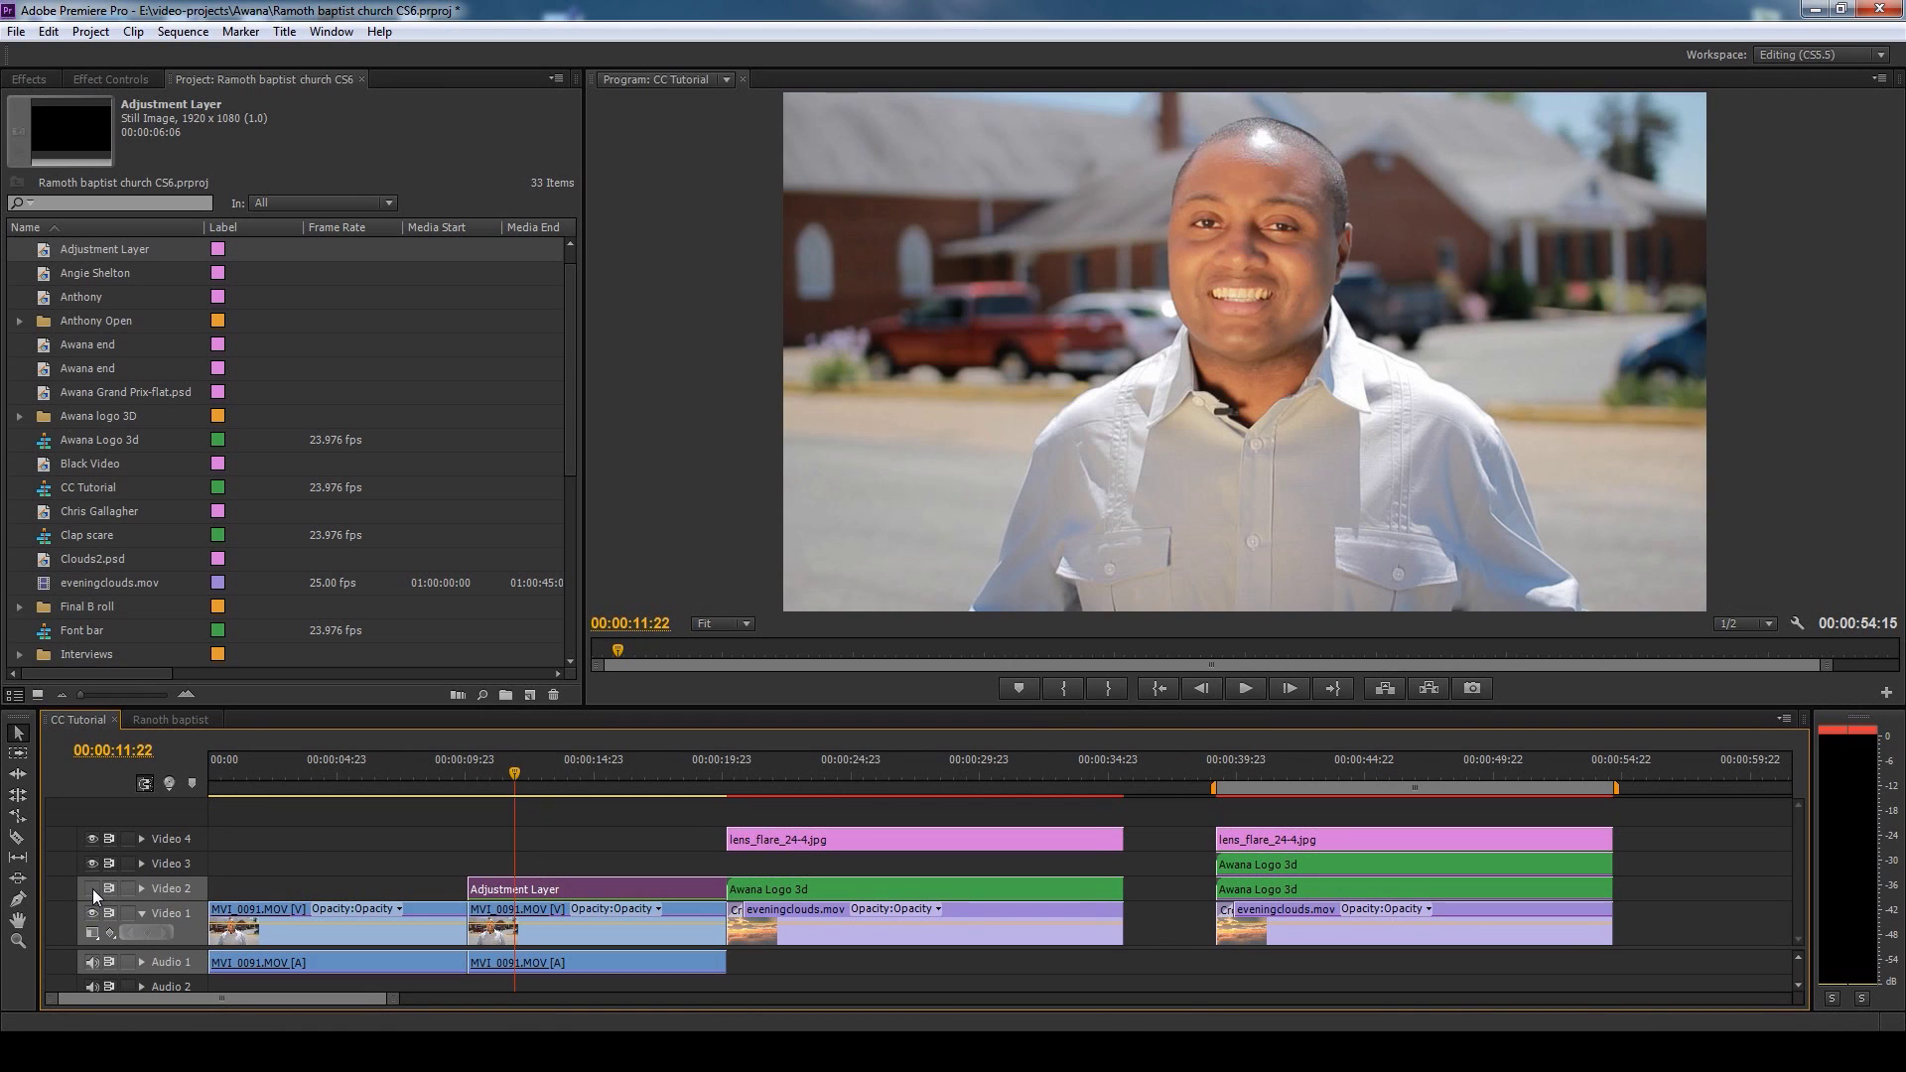
{"action": "left_click", "coordinate": [91, 889]}
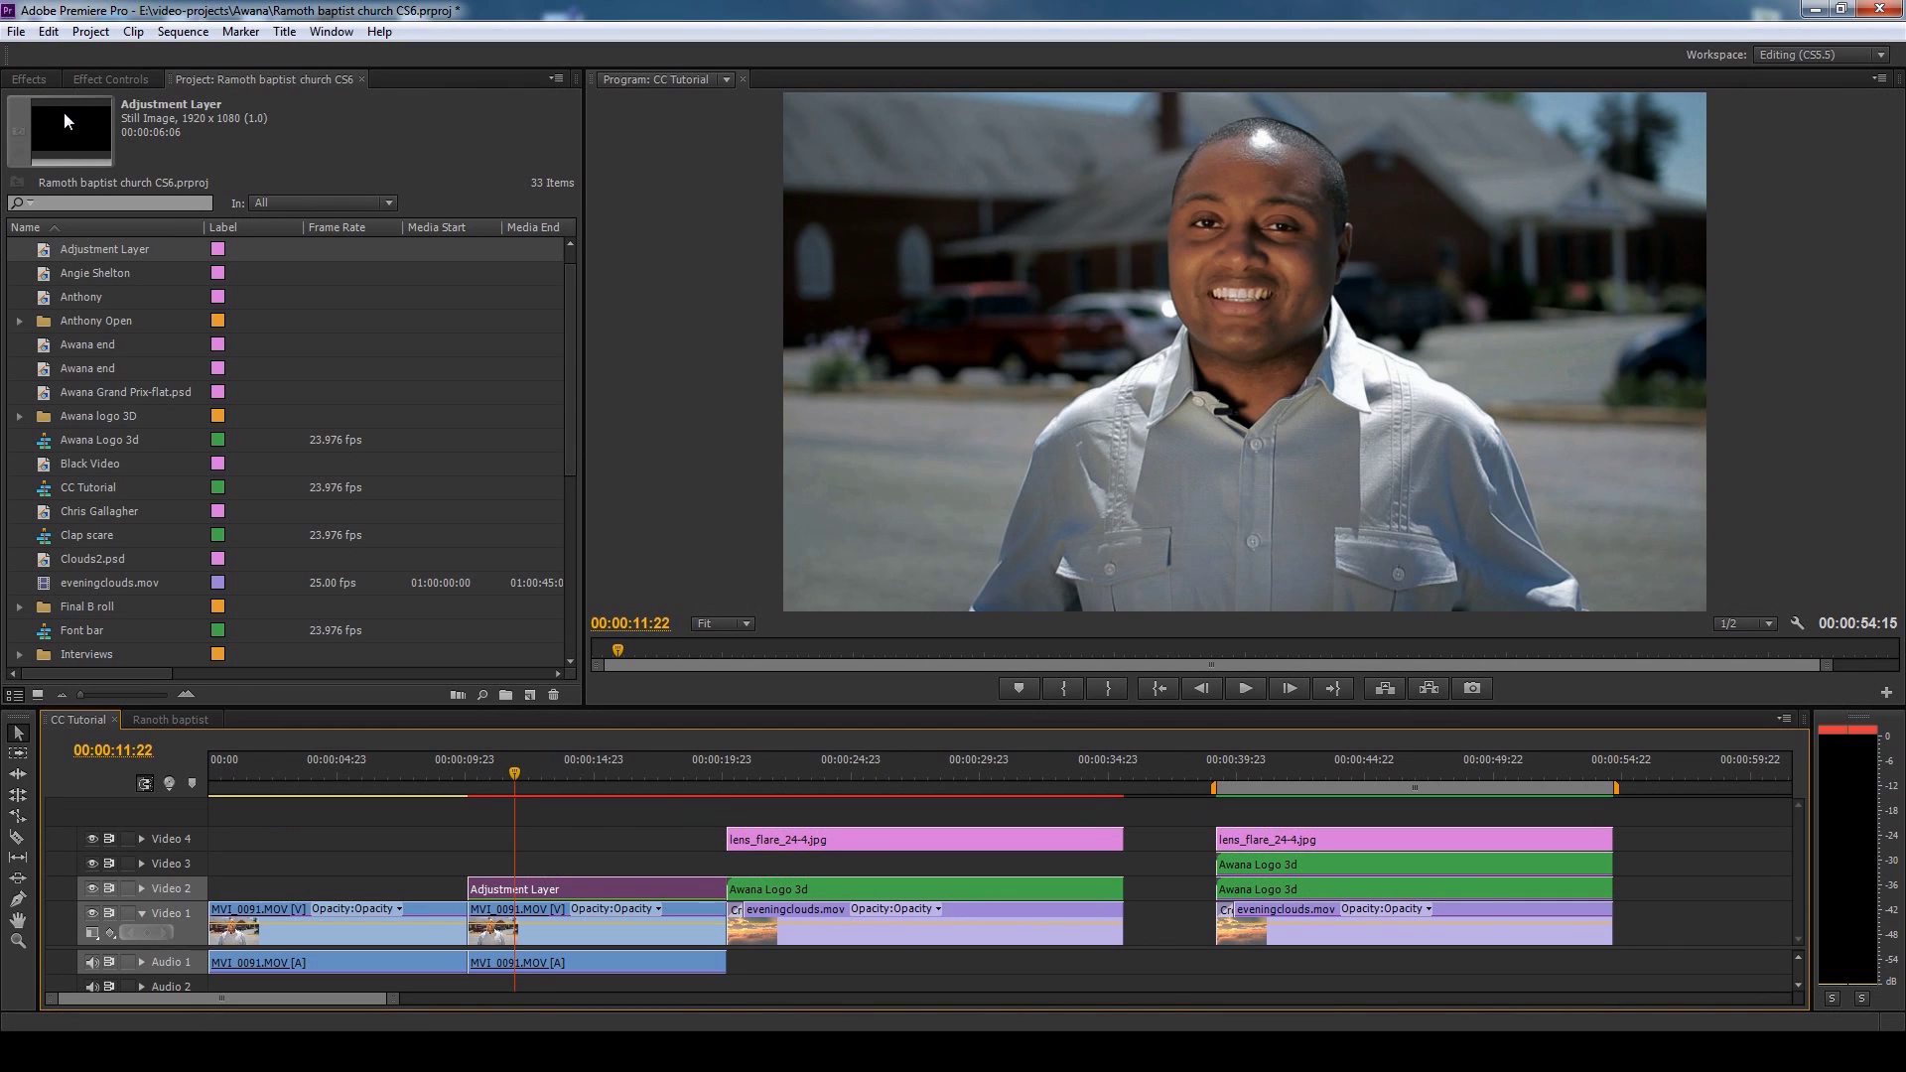
- Disable Brightness & Contrast, Color Balance (HLS), Three-Way Color Corrector and both RGB Curves effects on the adjustment layer
{"action": "left_click", "coordinate": [97, 75]}
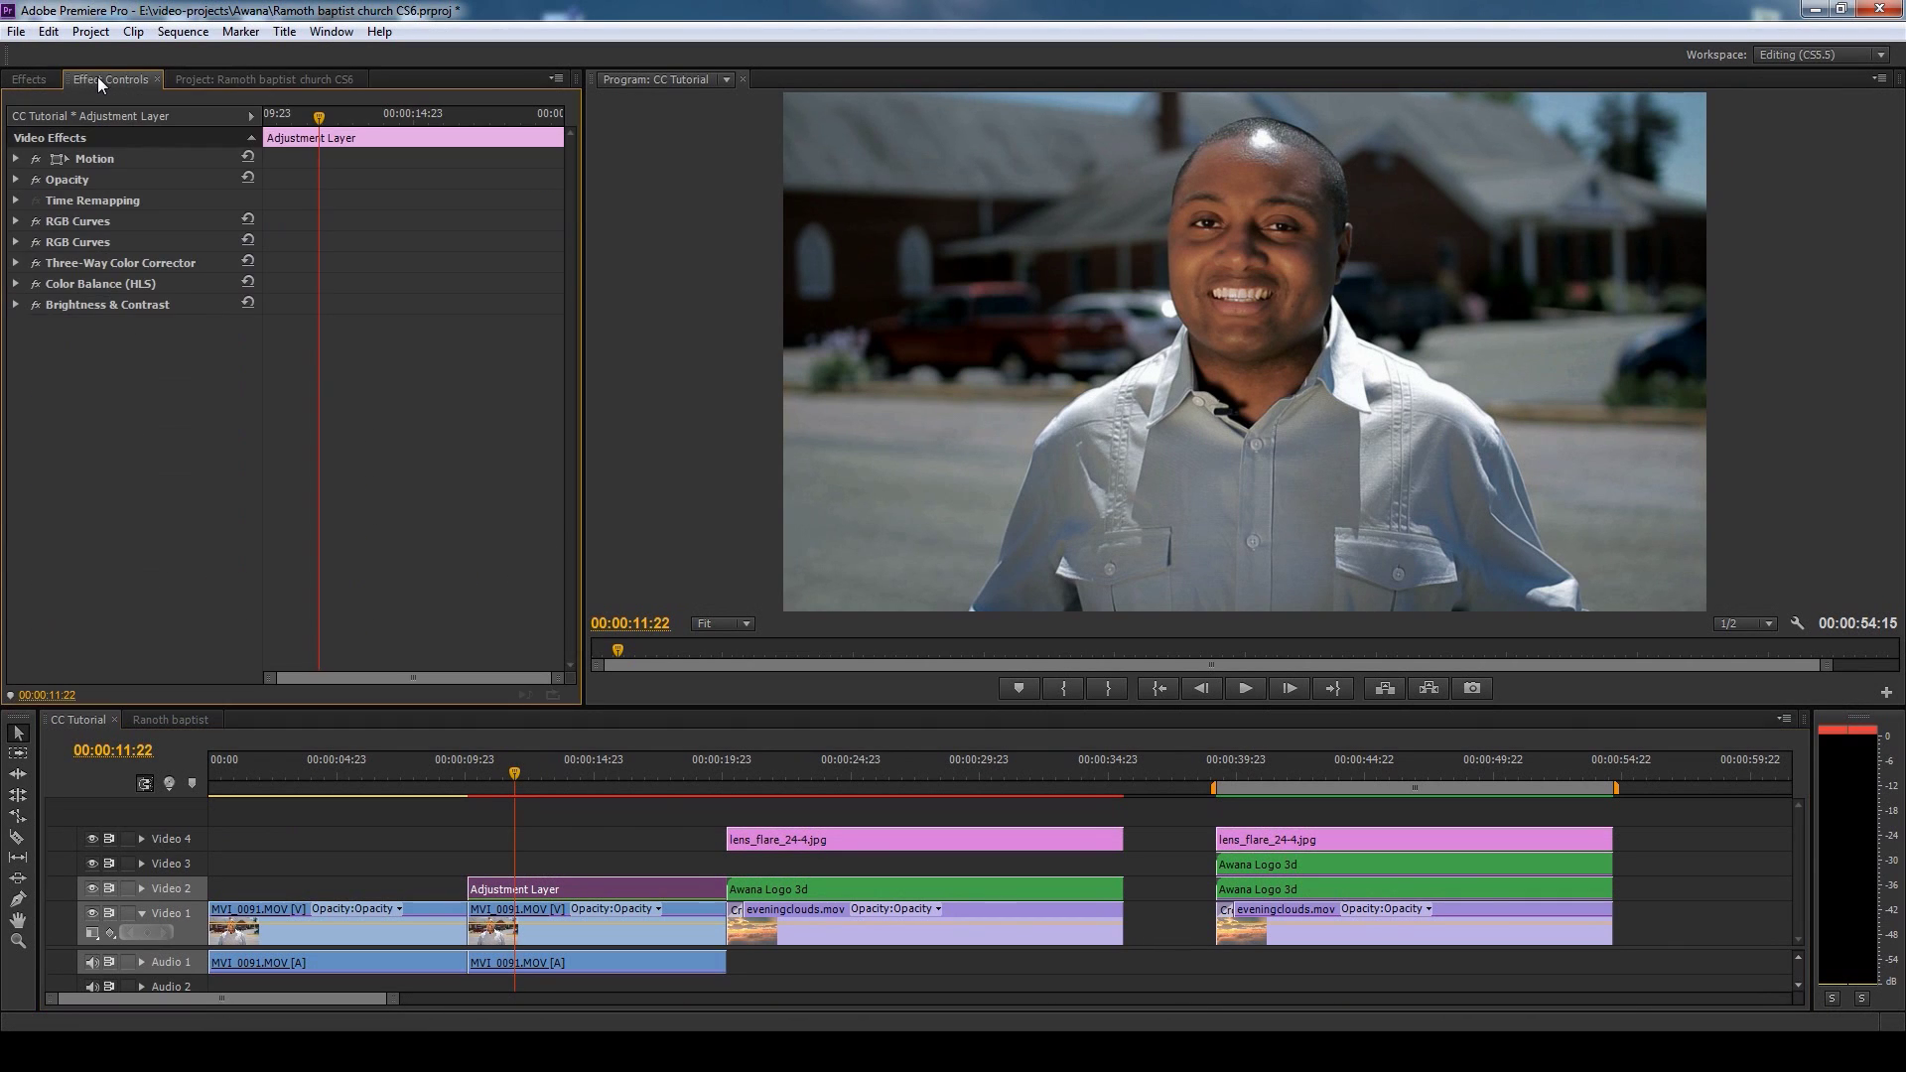
{"action": "left_click", "coordinate": [34, 303]}
{"action": "left_click", "coordinate": [36, 283]}
{"action": "left_click", "coordinate": [36, 262]}
{"action": "left_click", "coordinate": [36, 241]}
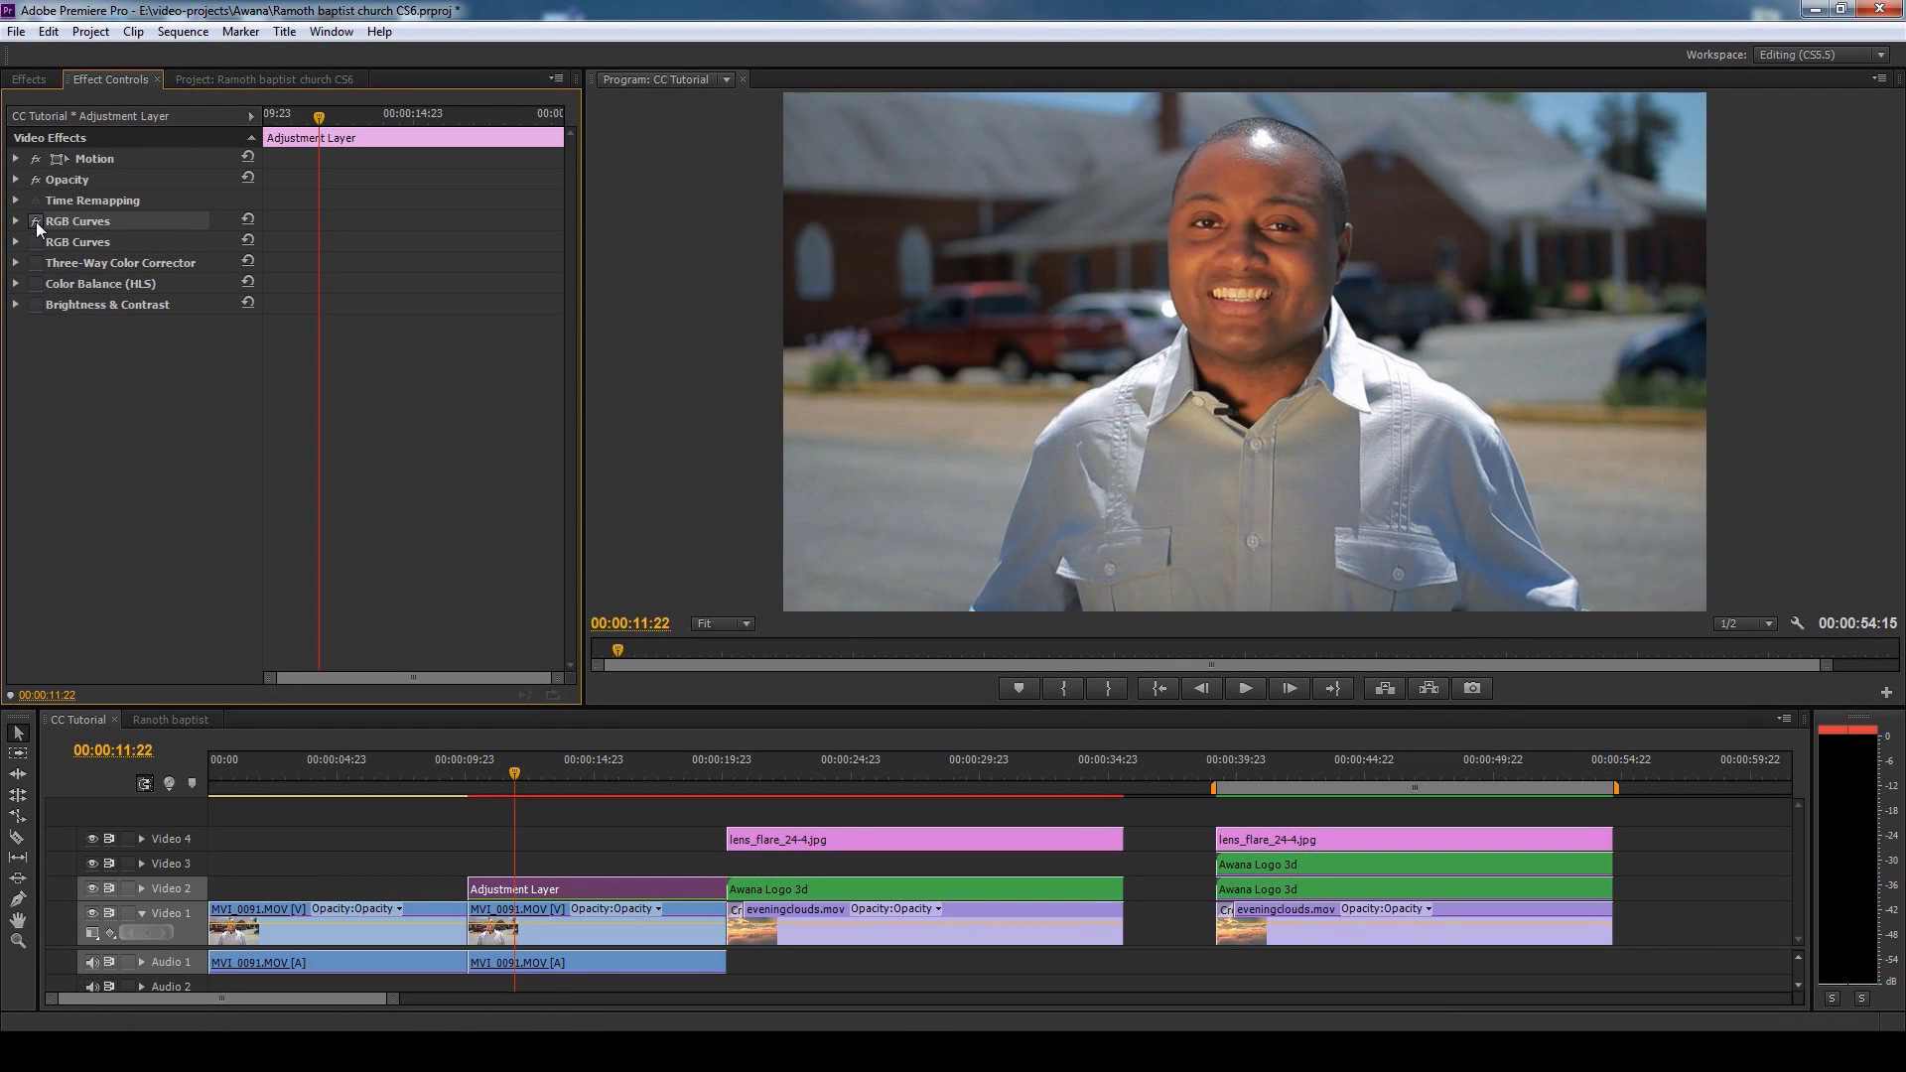
{"action": "left_click", "coordinate": [35, 220]}
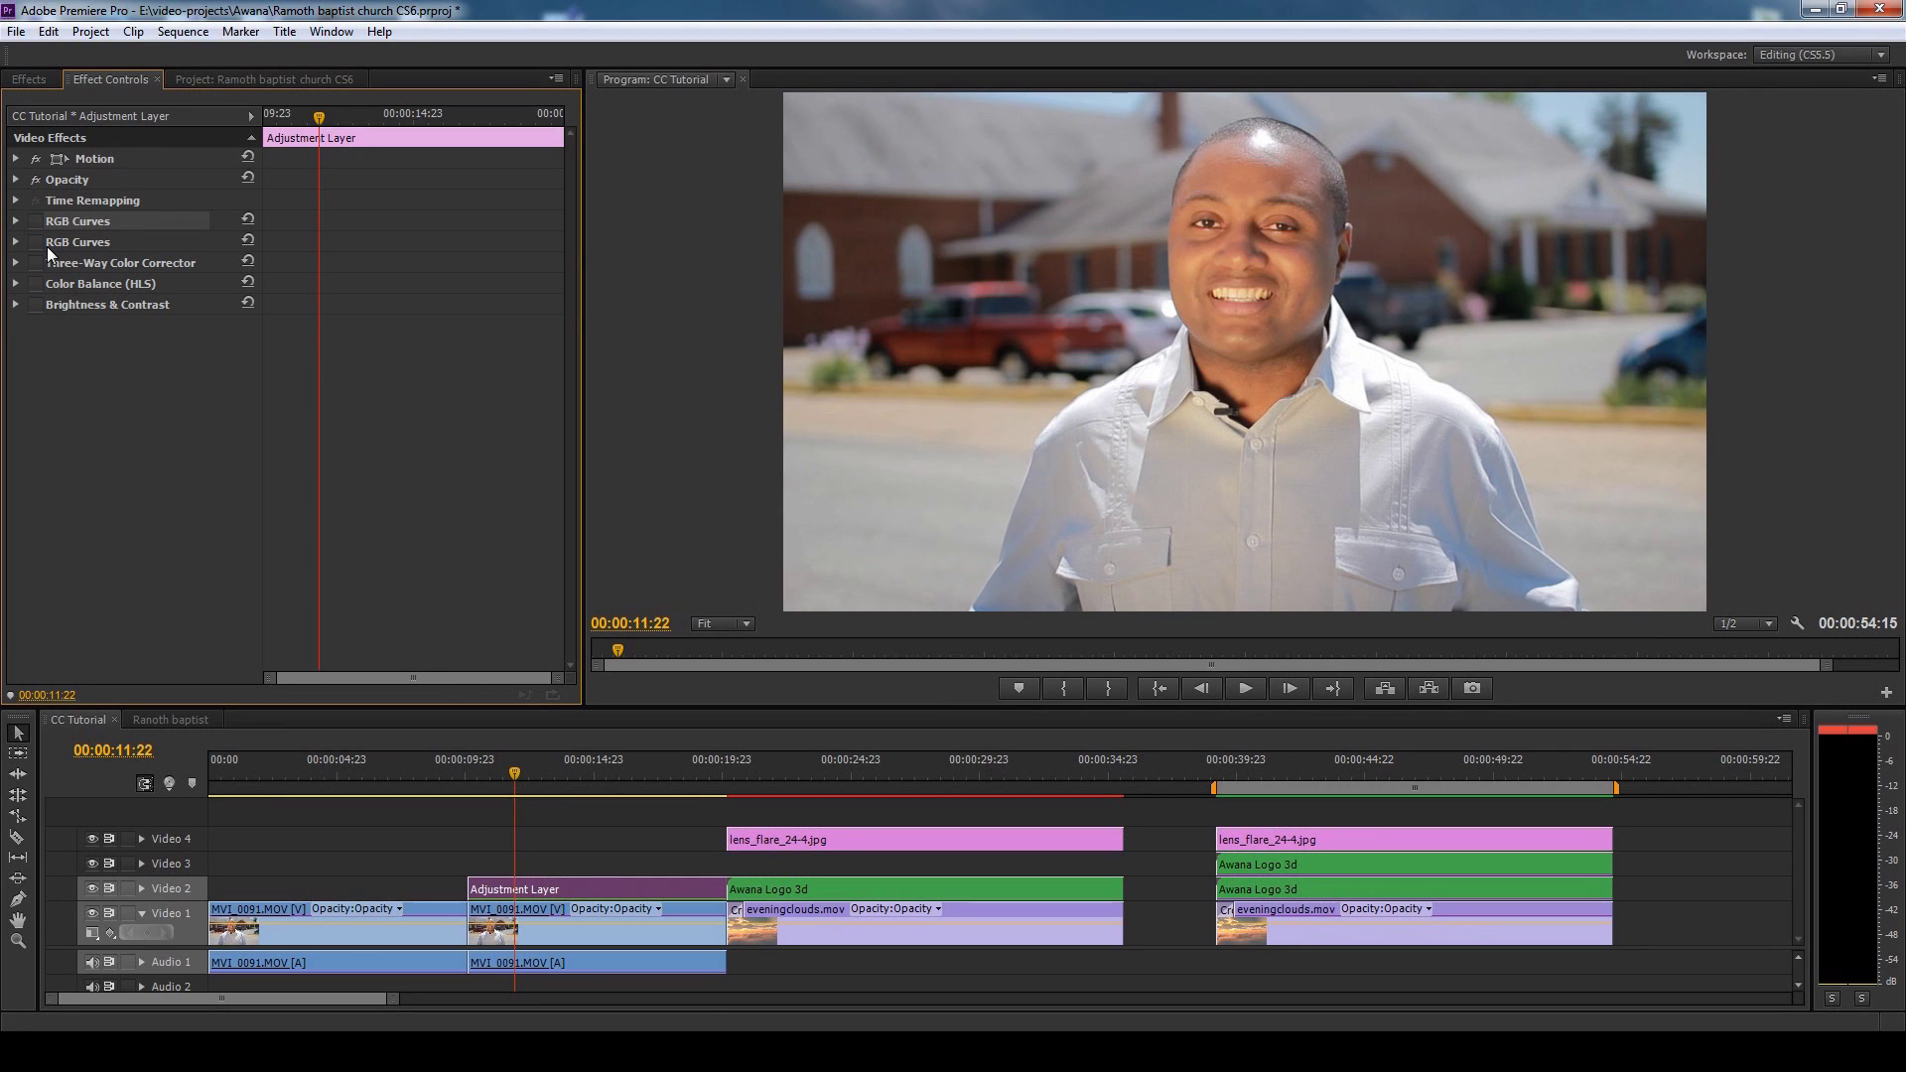
- Re-enable the first RGB Curves effect, try lowering the midpoint of its red curve, and undo that curve change
{"action": "left_click", "coordinate": [35, 221]}
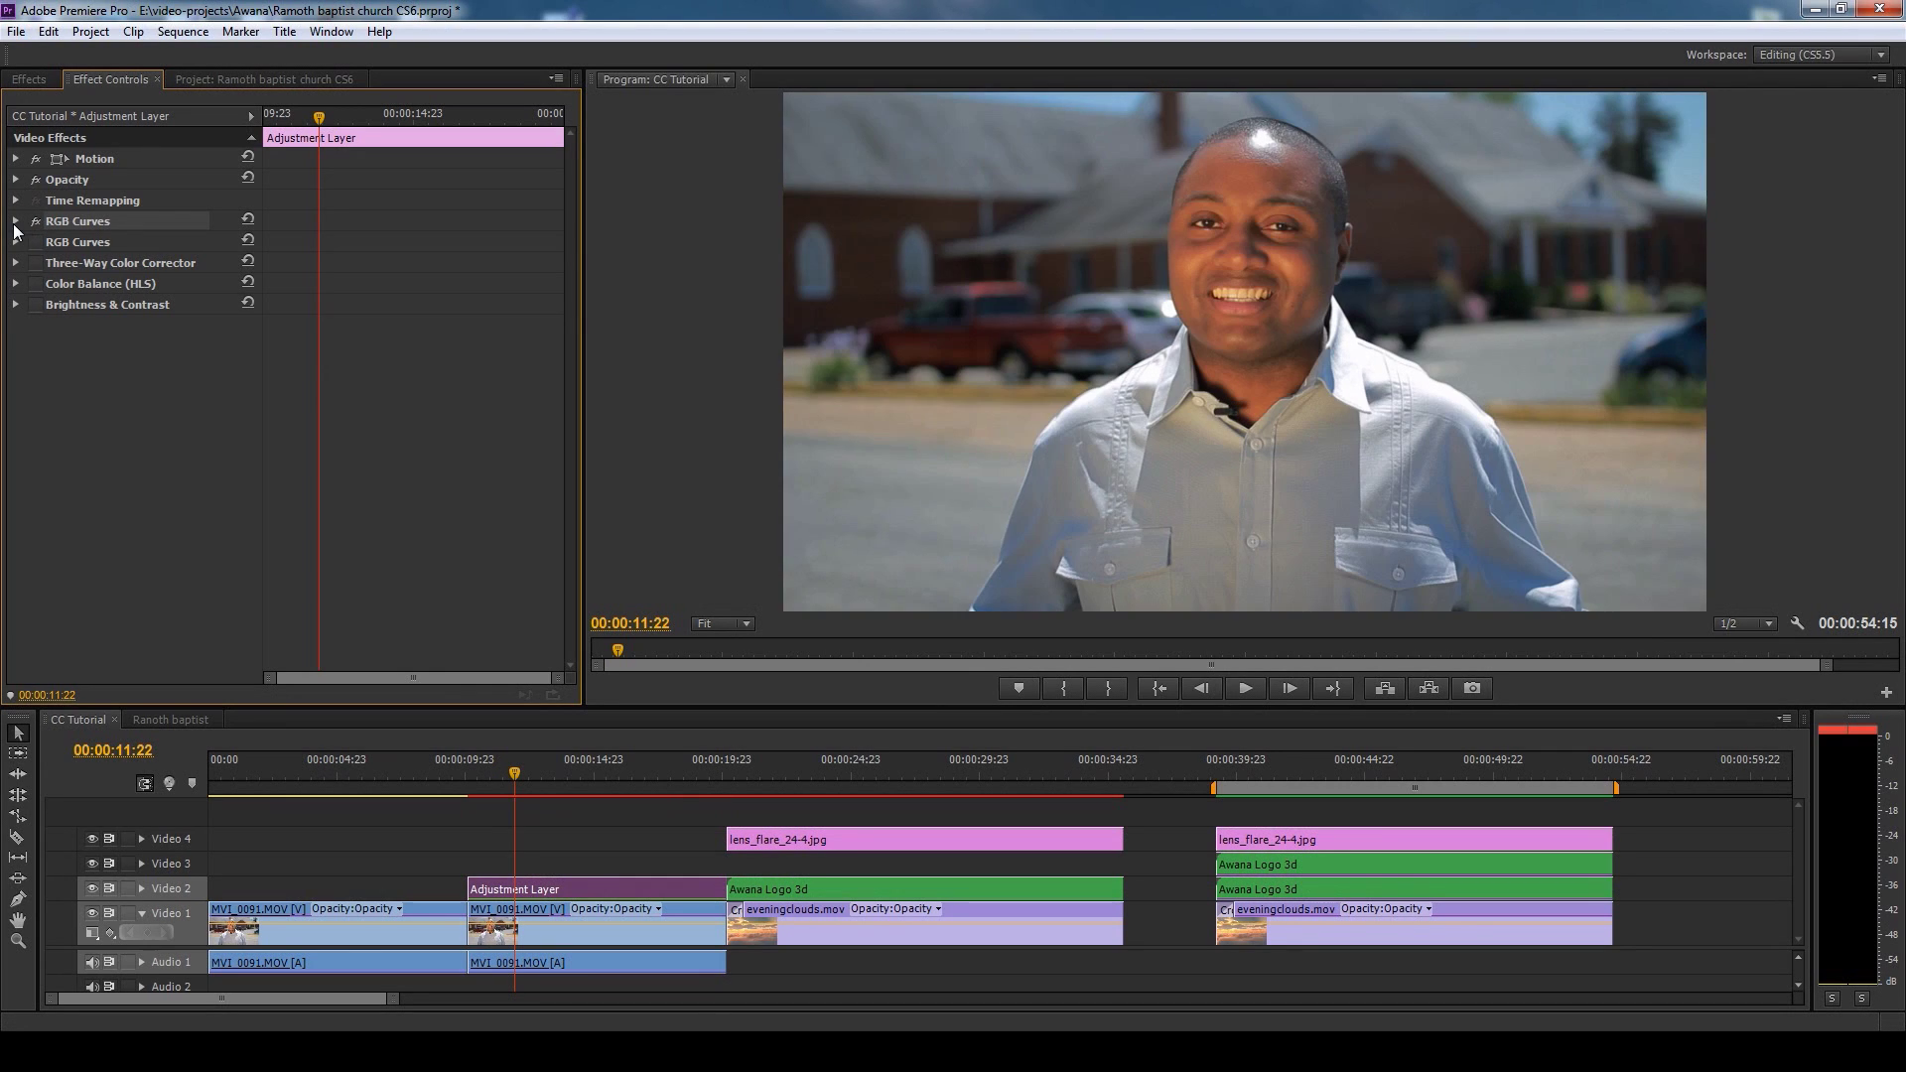
{"action": "left_click", "coordinate": [16, 220]}
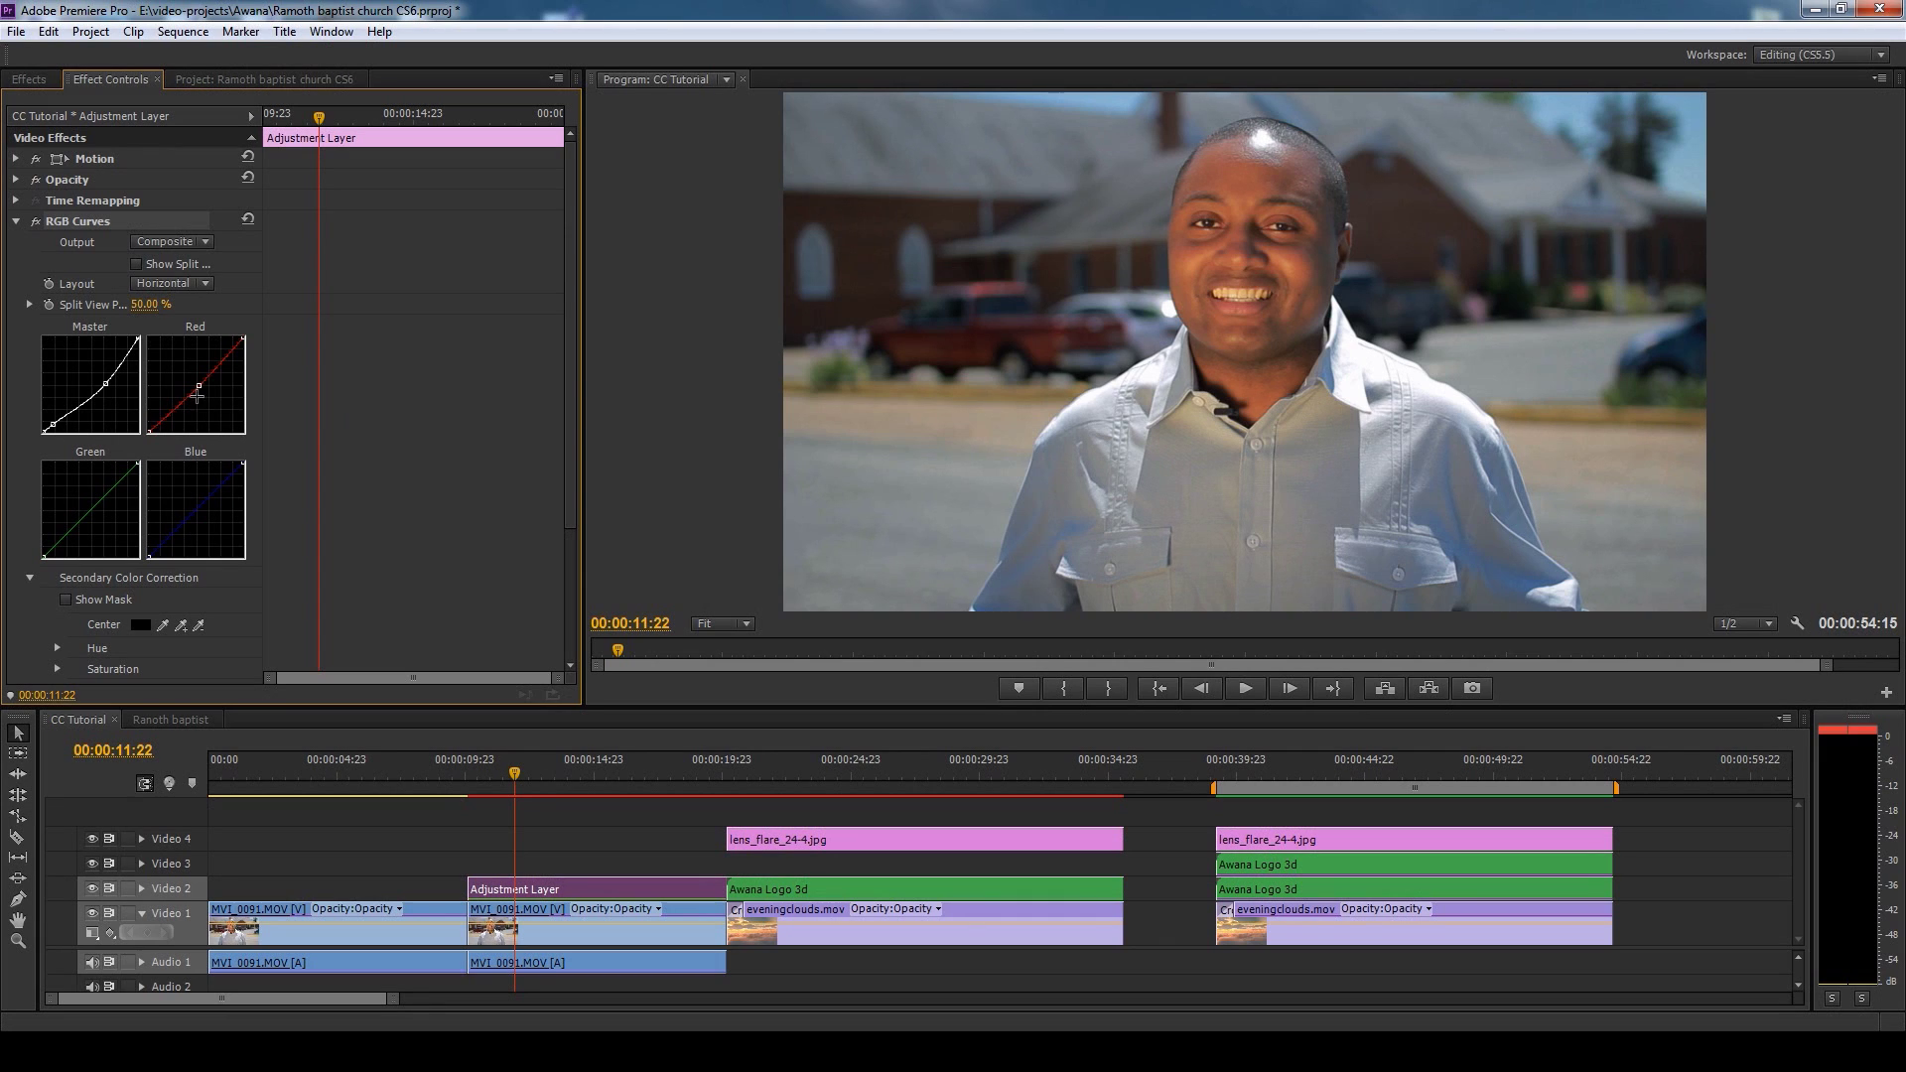
{"action": "left_click_drag", "start_coordinate": [198, 385], "coordinate": [206, 391]}
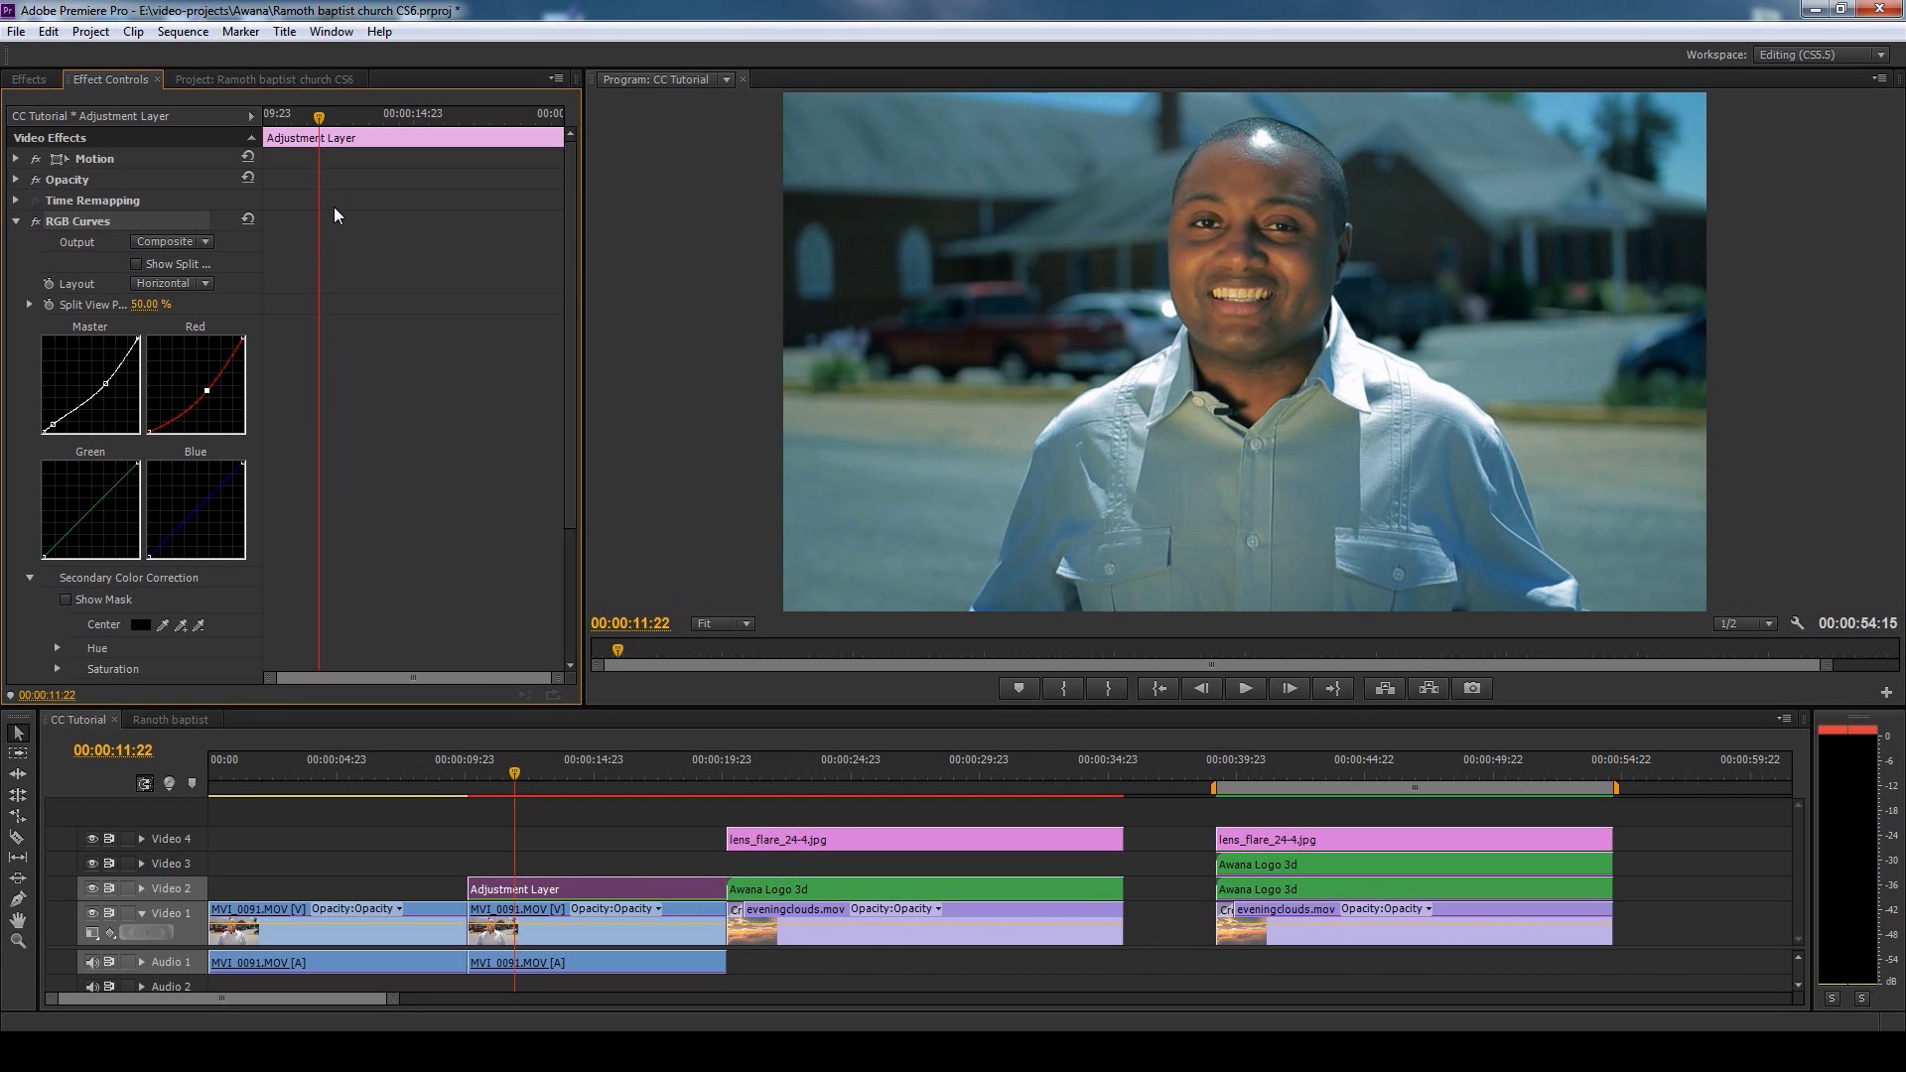
{"action": "key", "text": "ctrl+z"}
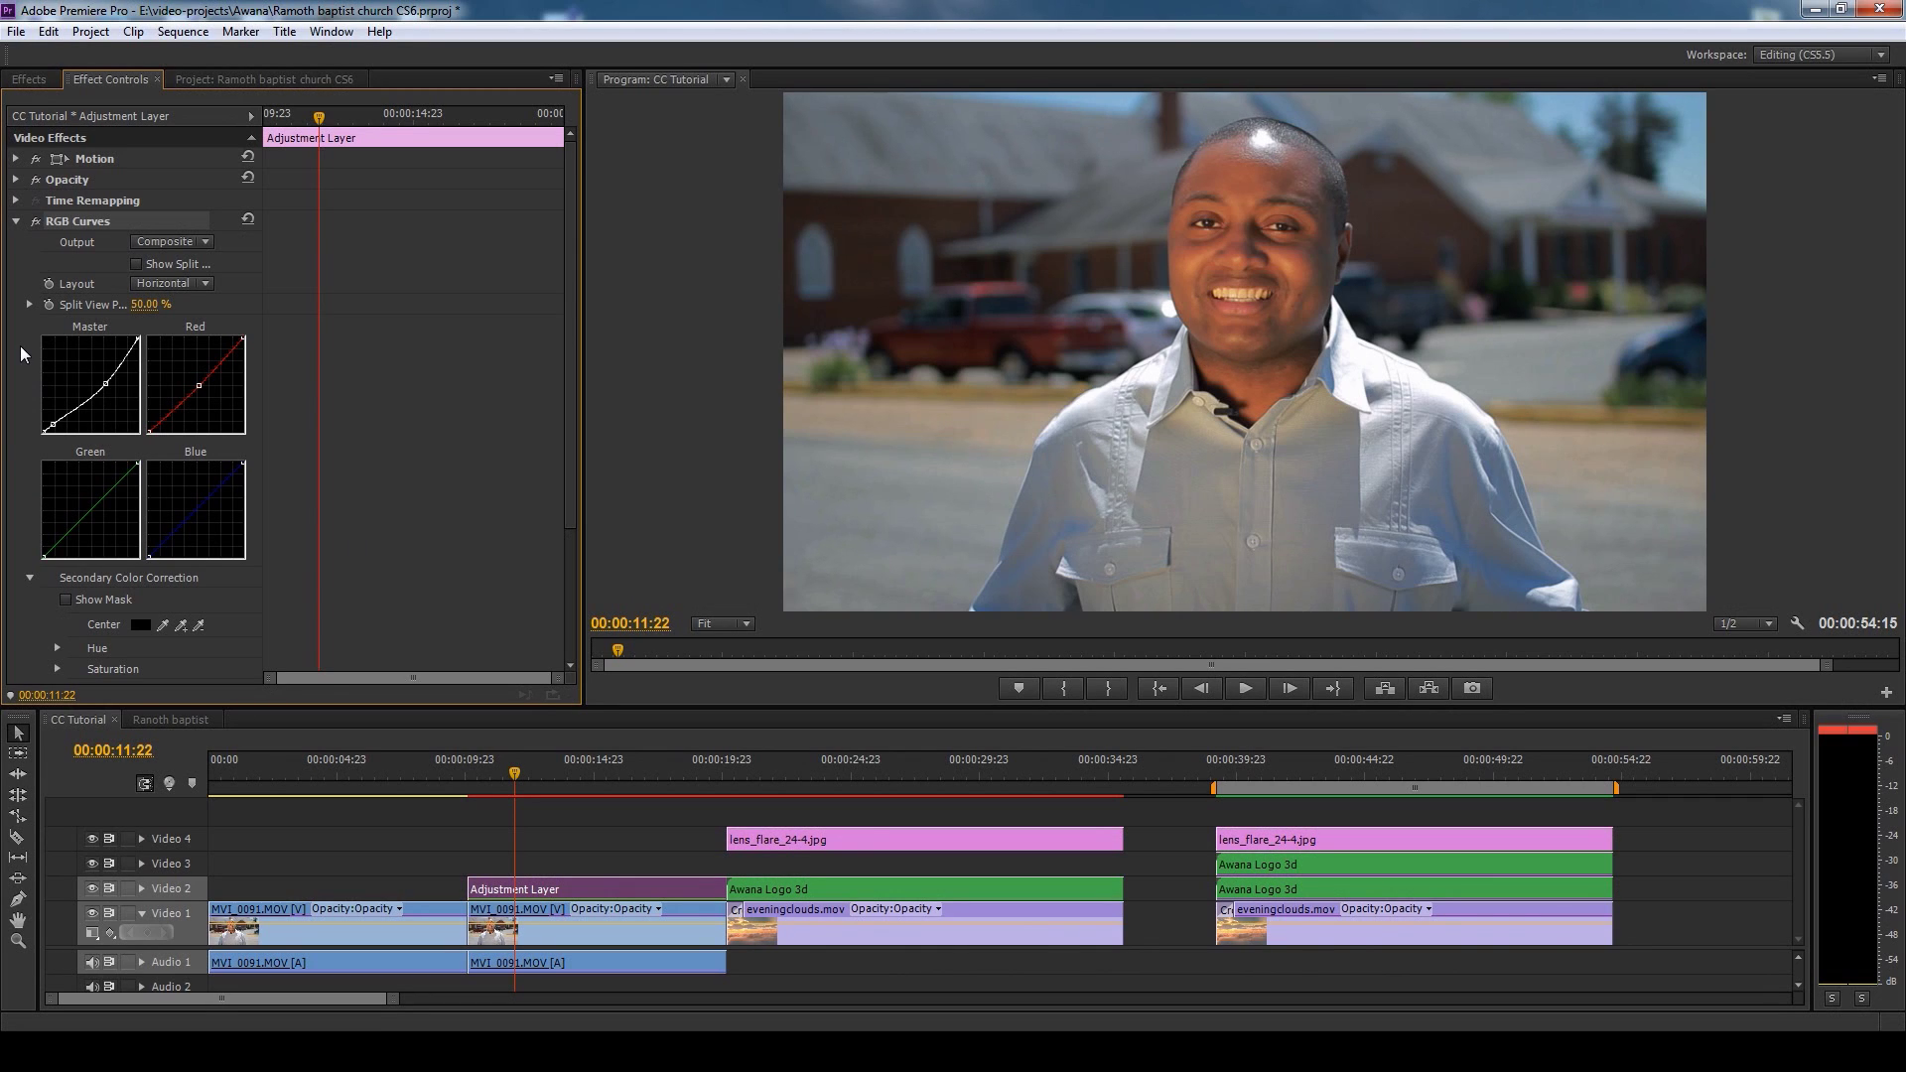
{"action": "left_click", "coordinate": [16, 222]}
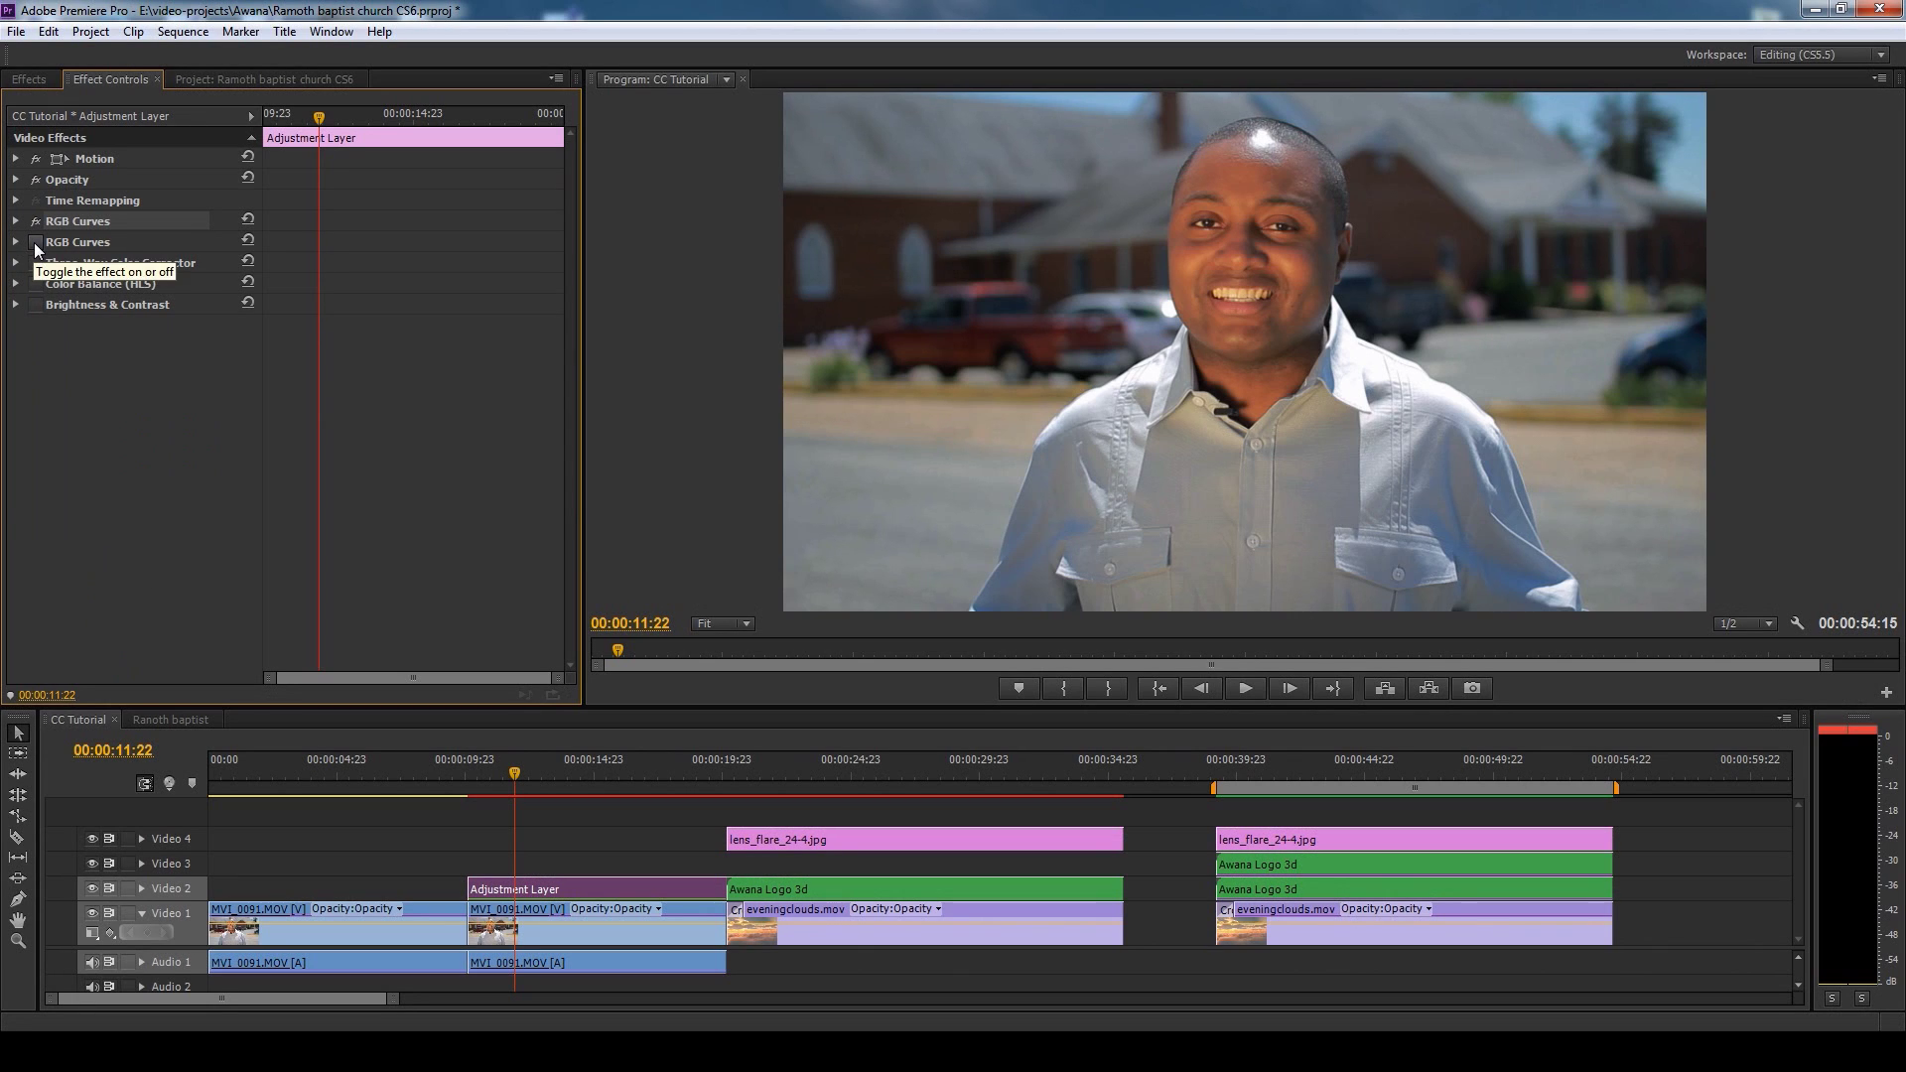
- Re-enable the second RGB Curves effect on the adjustment layer and expand its settings
{"action": "left_click", "coordinate": [35, 243]}
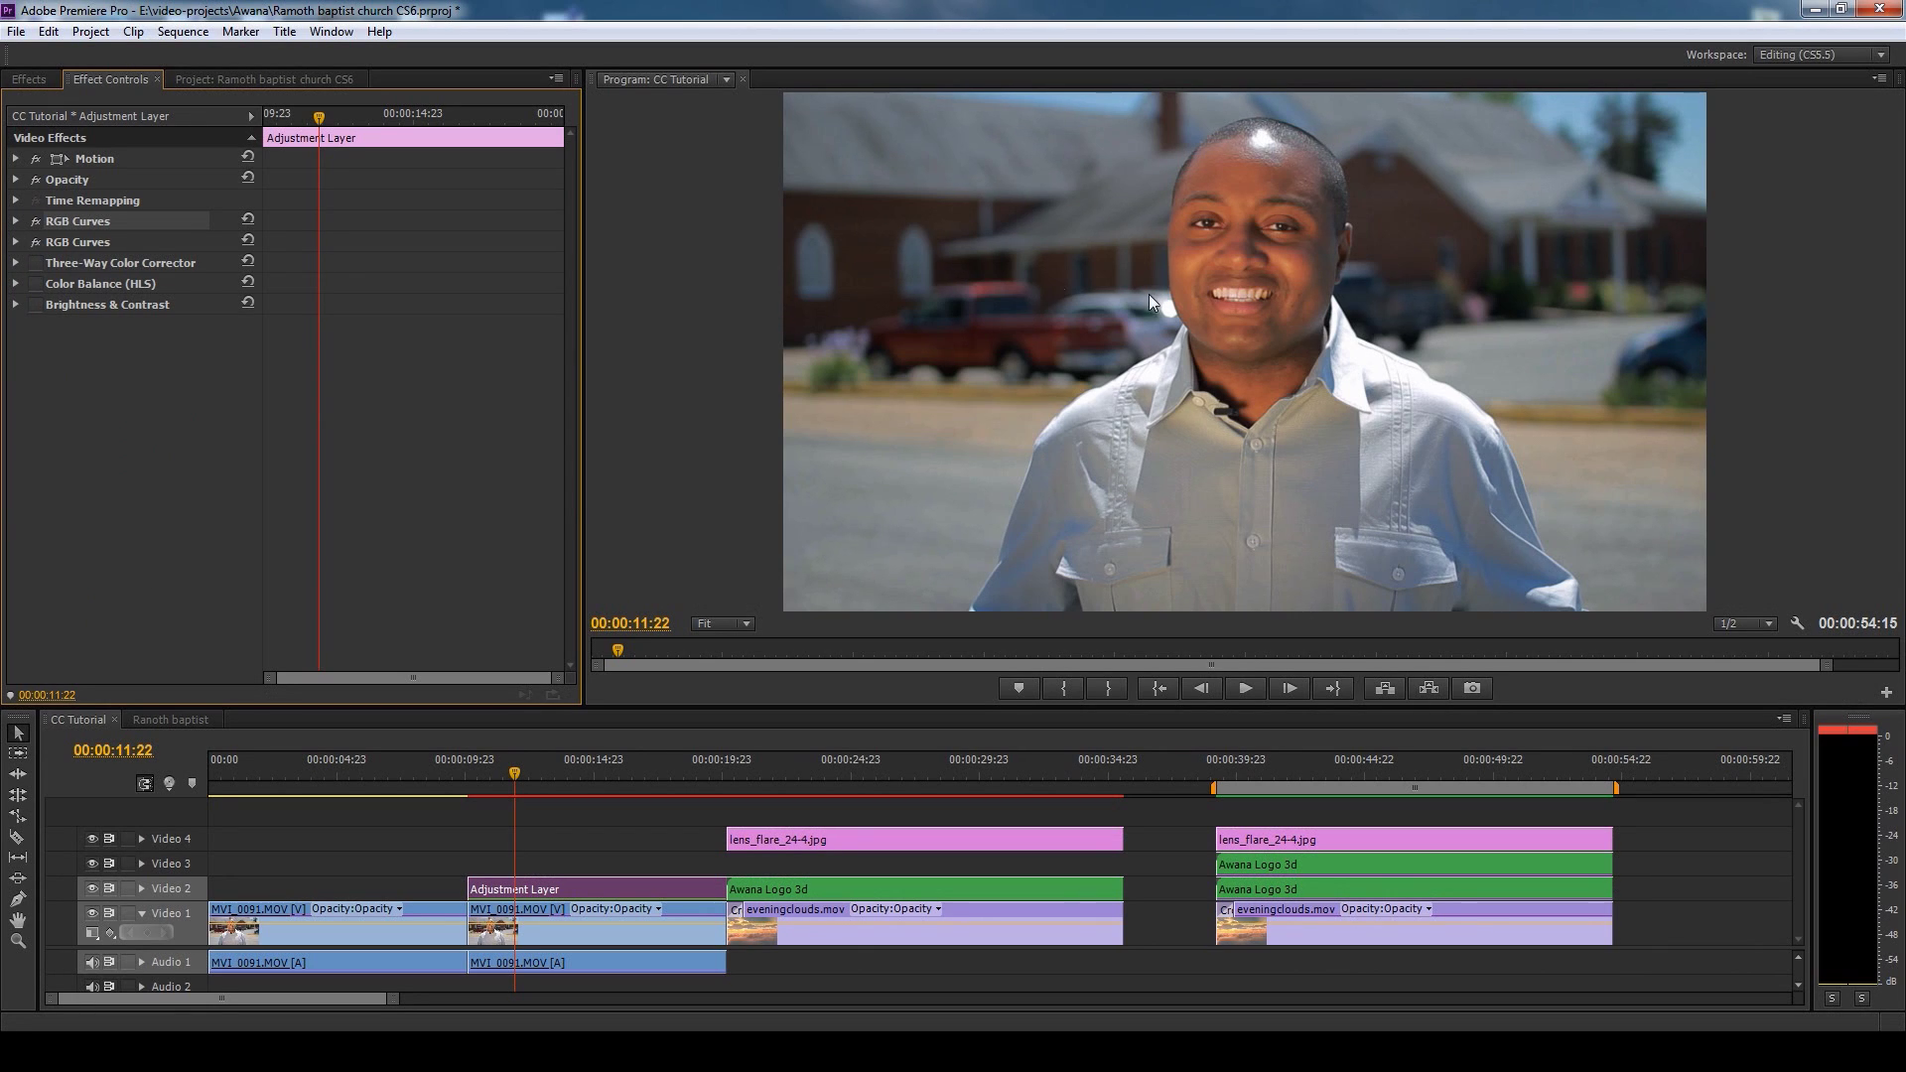
{"action": "left_click", "coordinate": [34, 243]}
{"action": "left_click", "coordinate": [16, 242]}
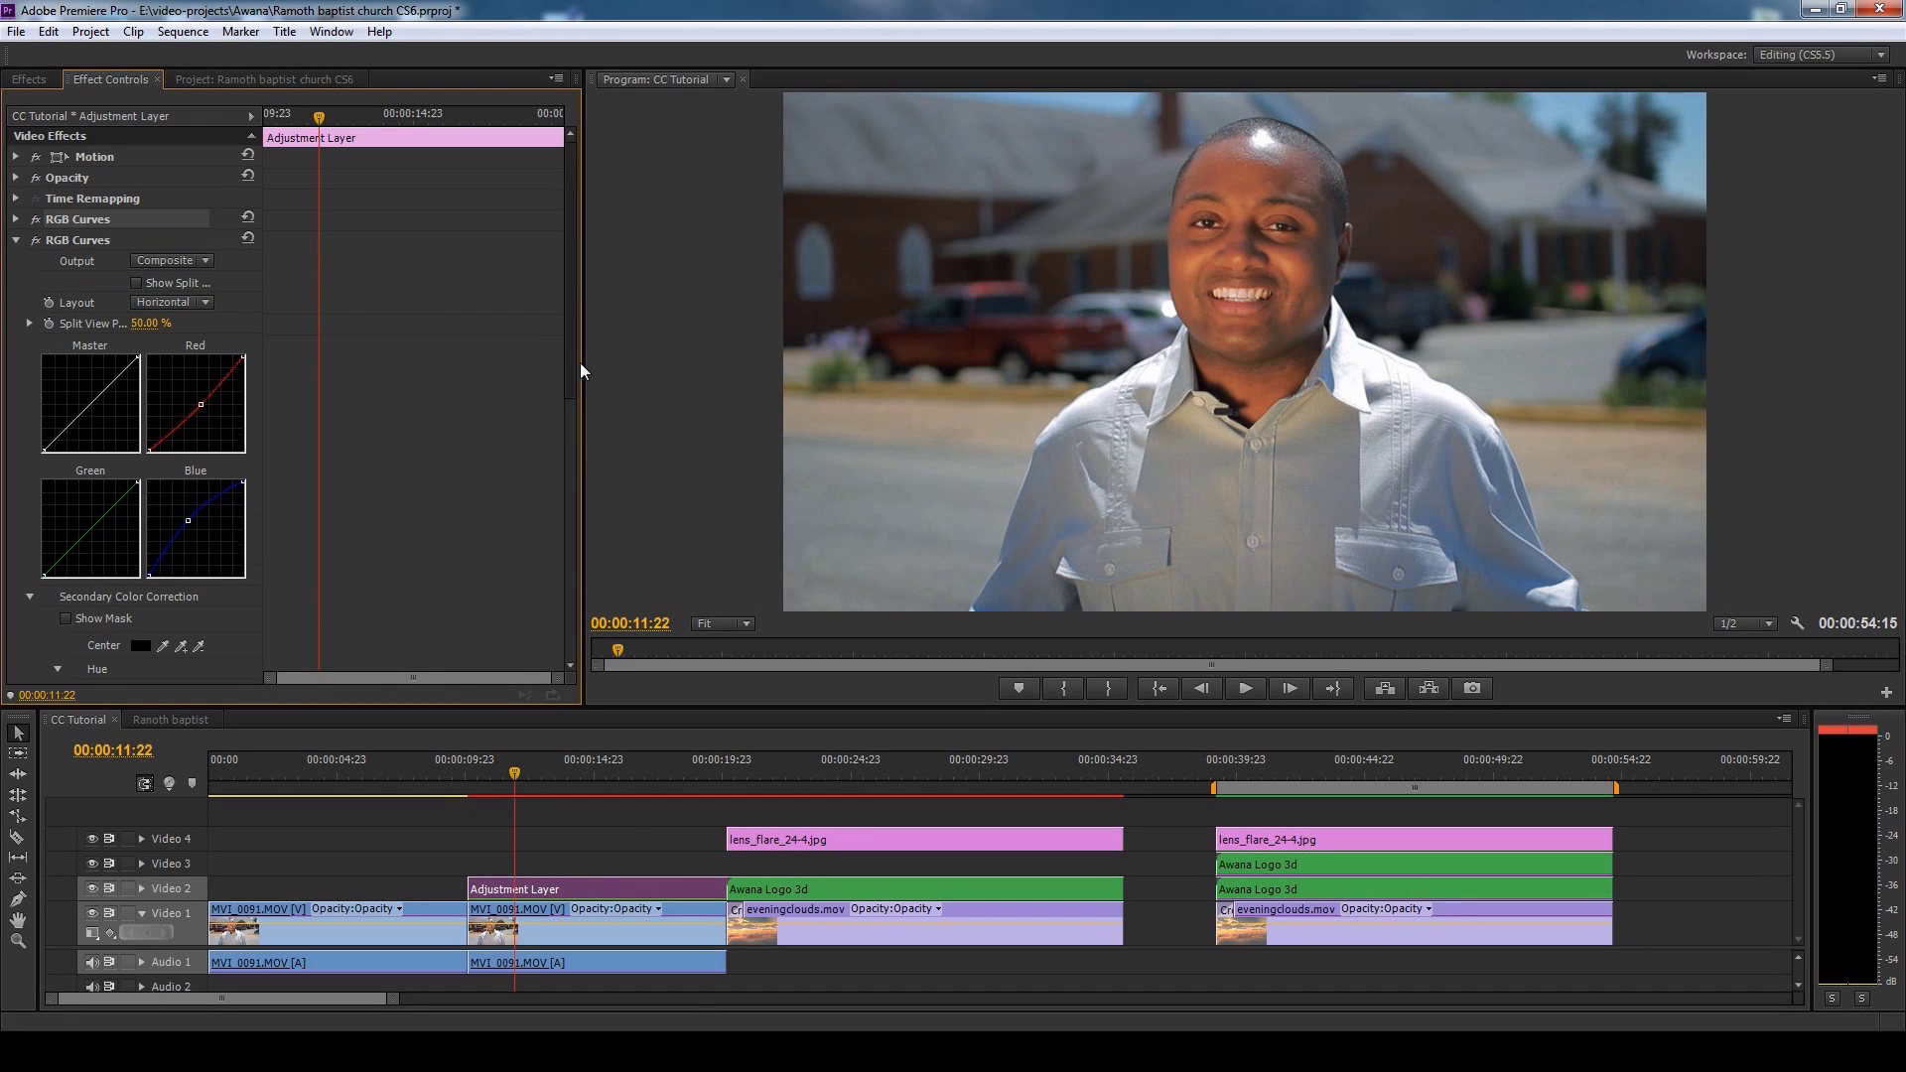
- Display the secondary color correction mask of the second RGB Curves effect and review its hue, saturation and luma ranges
{"action": "left_click_drag", "start_coordinate": [574, 361], "coordinate": [574, 437]}
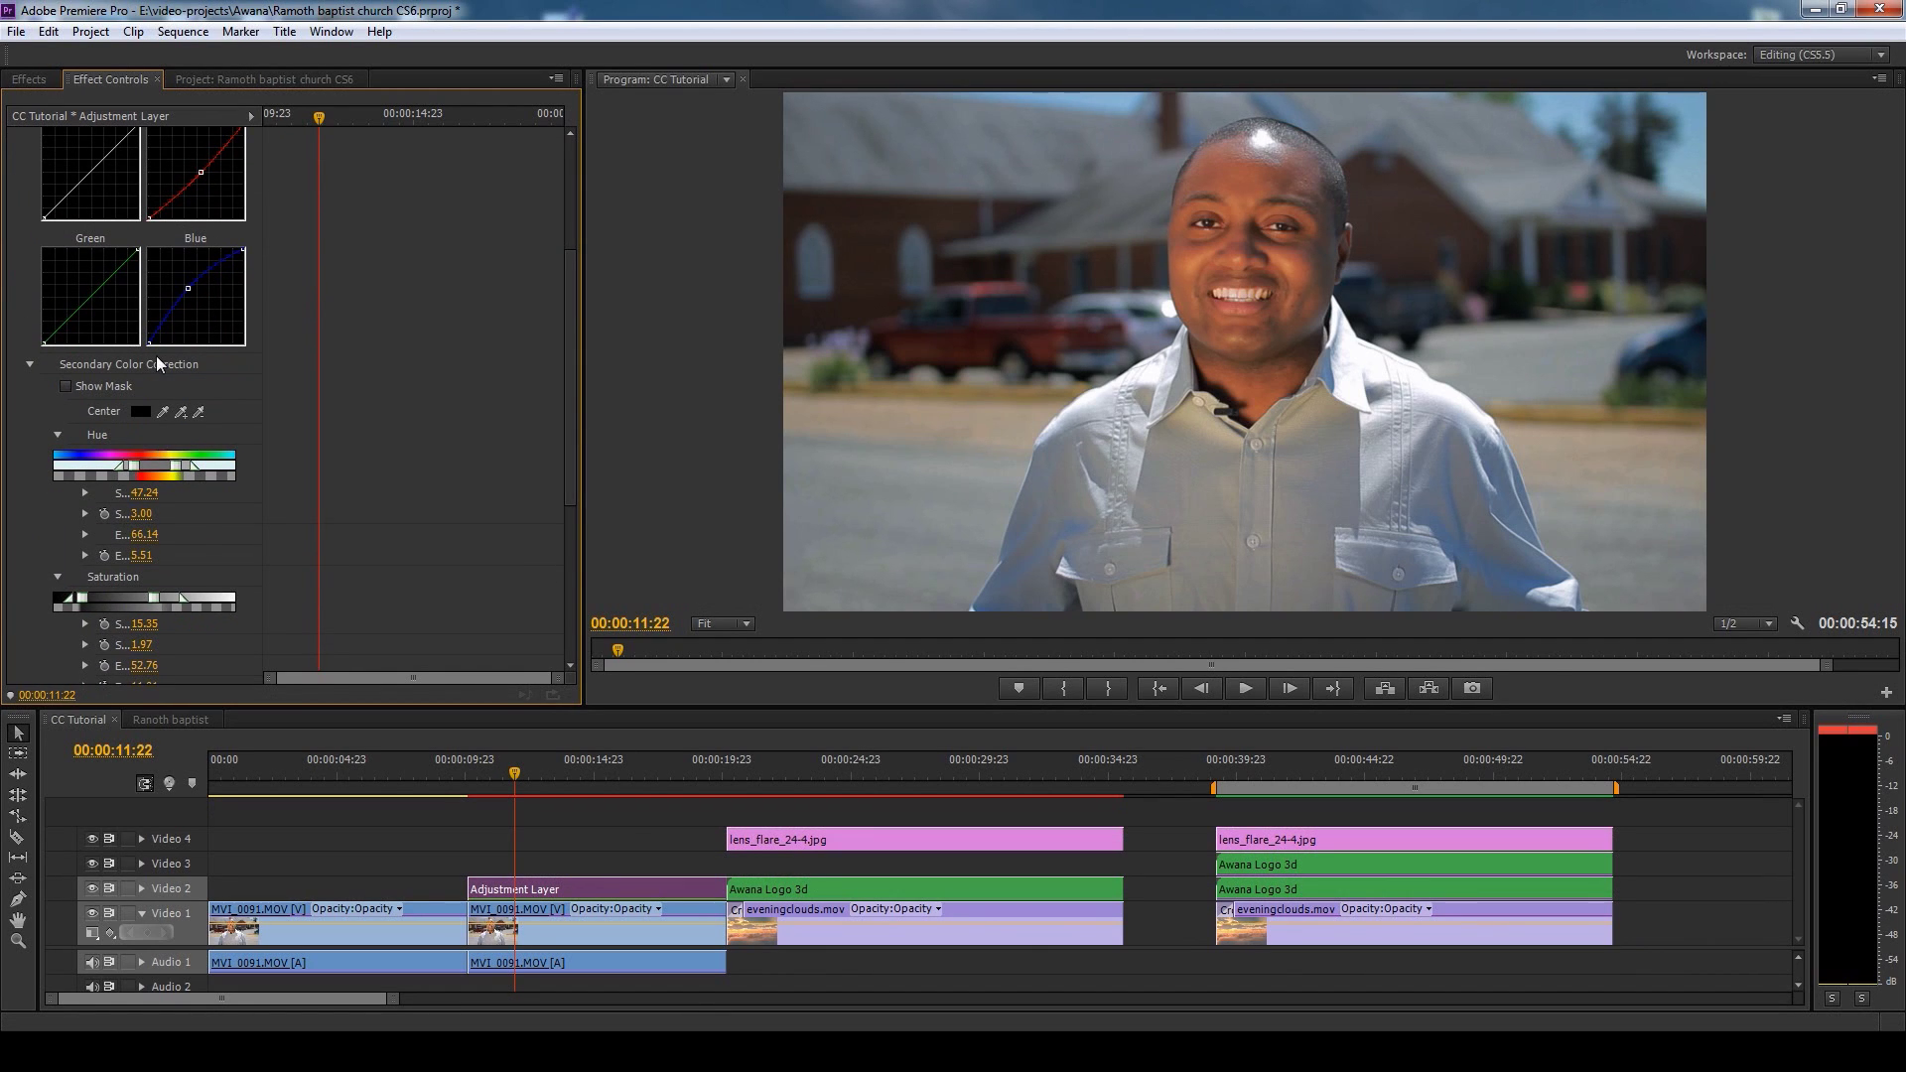
{"action": "mouse_move", "coordinate": [573, 424]}
{"action": "left_mouse_down"}
{"action": "mouse_move", "coordinate": [571, 387]}
{"action": "mouse_move", "coordinate": [571, 418]}
{"action": "left_mouse_up"}
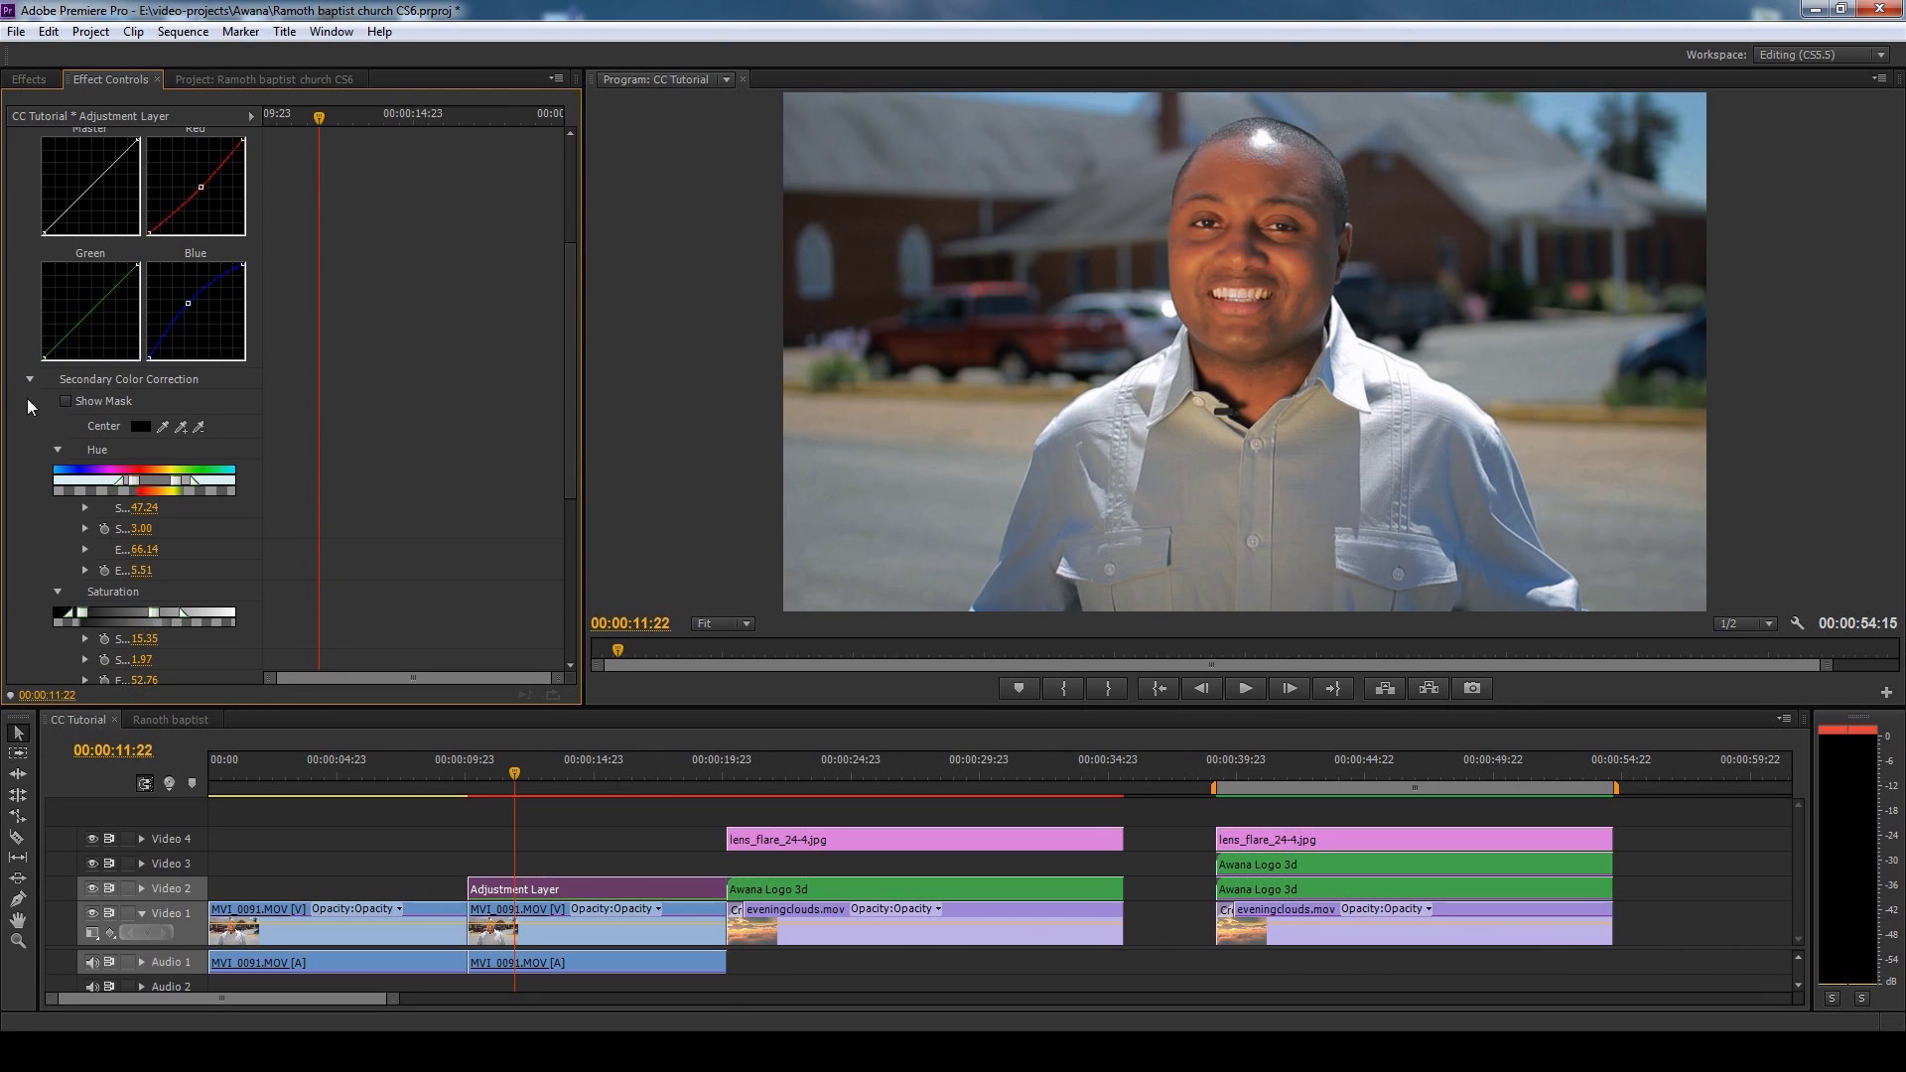
{"action": "left_click", "coordinate": [68, 402]}
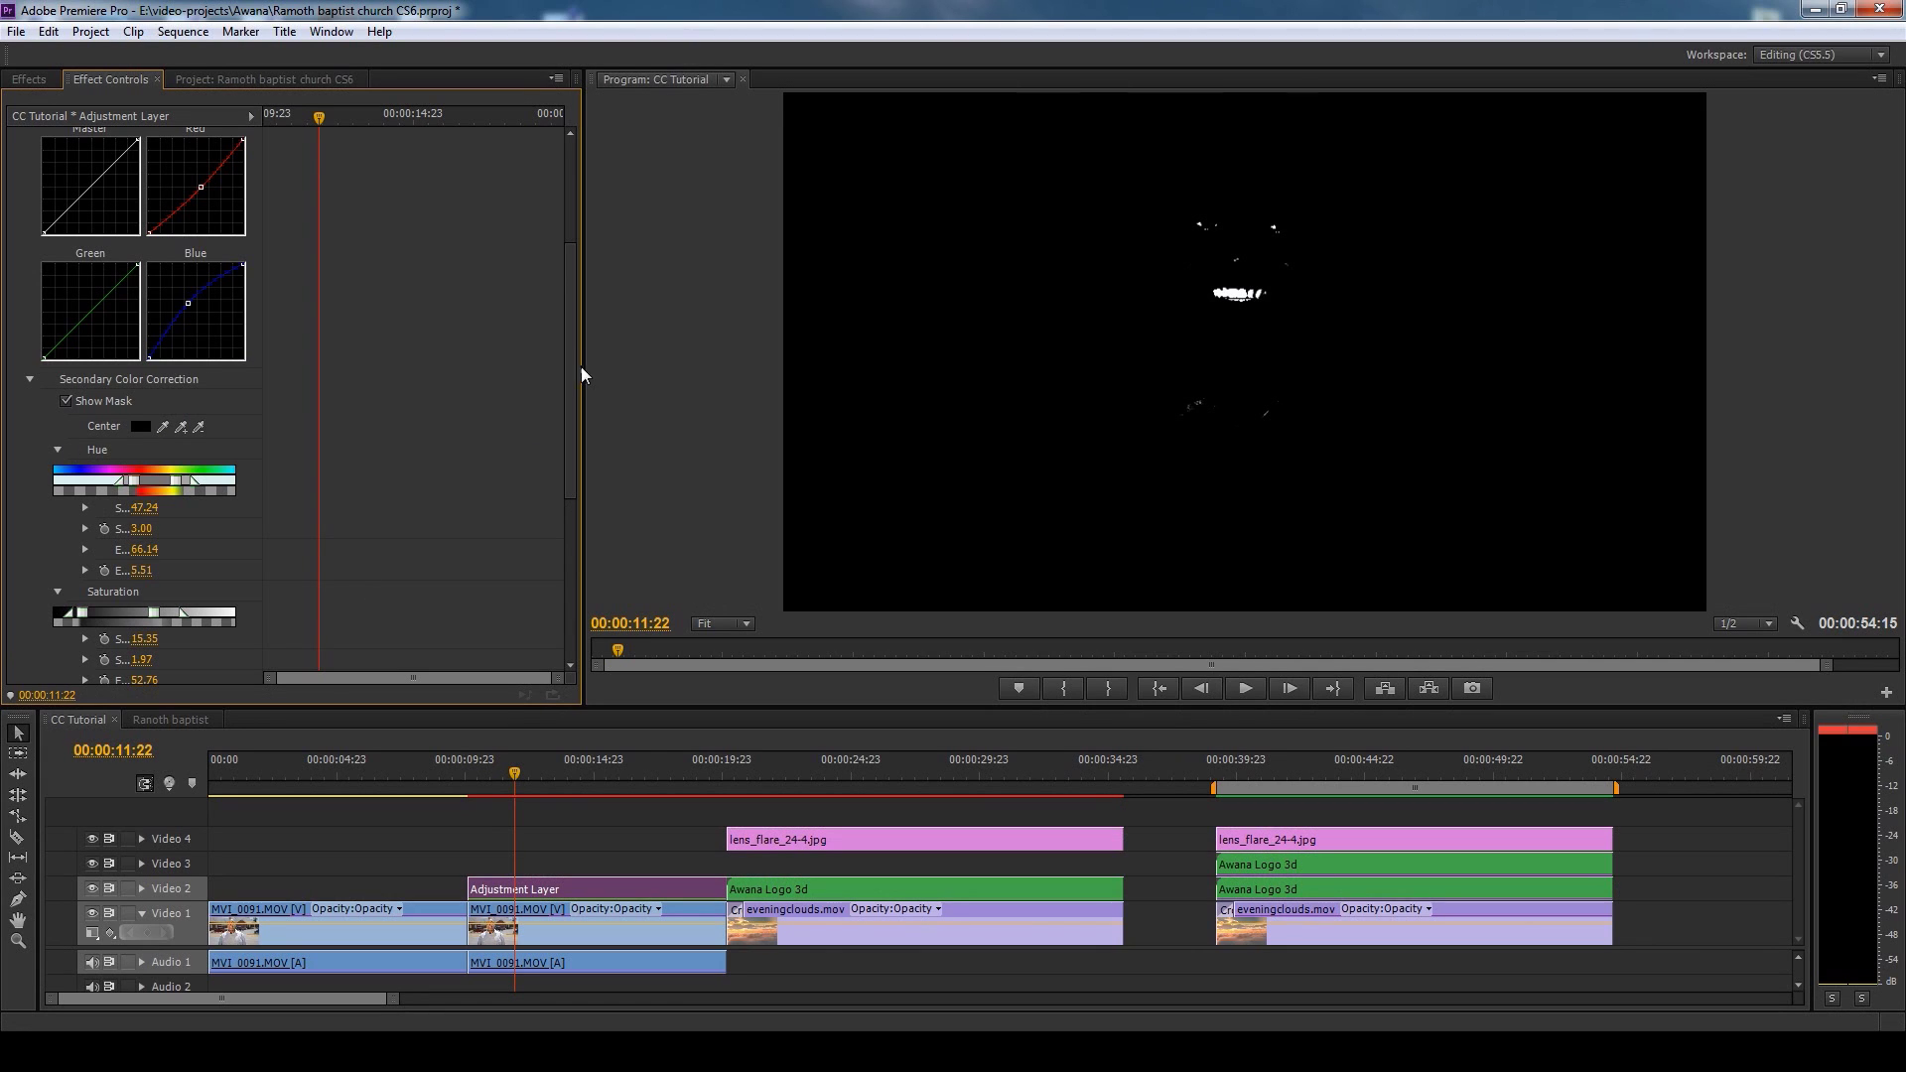
{"action": "scroll", "coordinate": [571, 382], "scroll_direction": "down", "scroll_amount": 1}
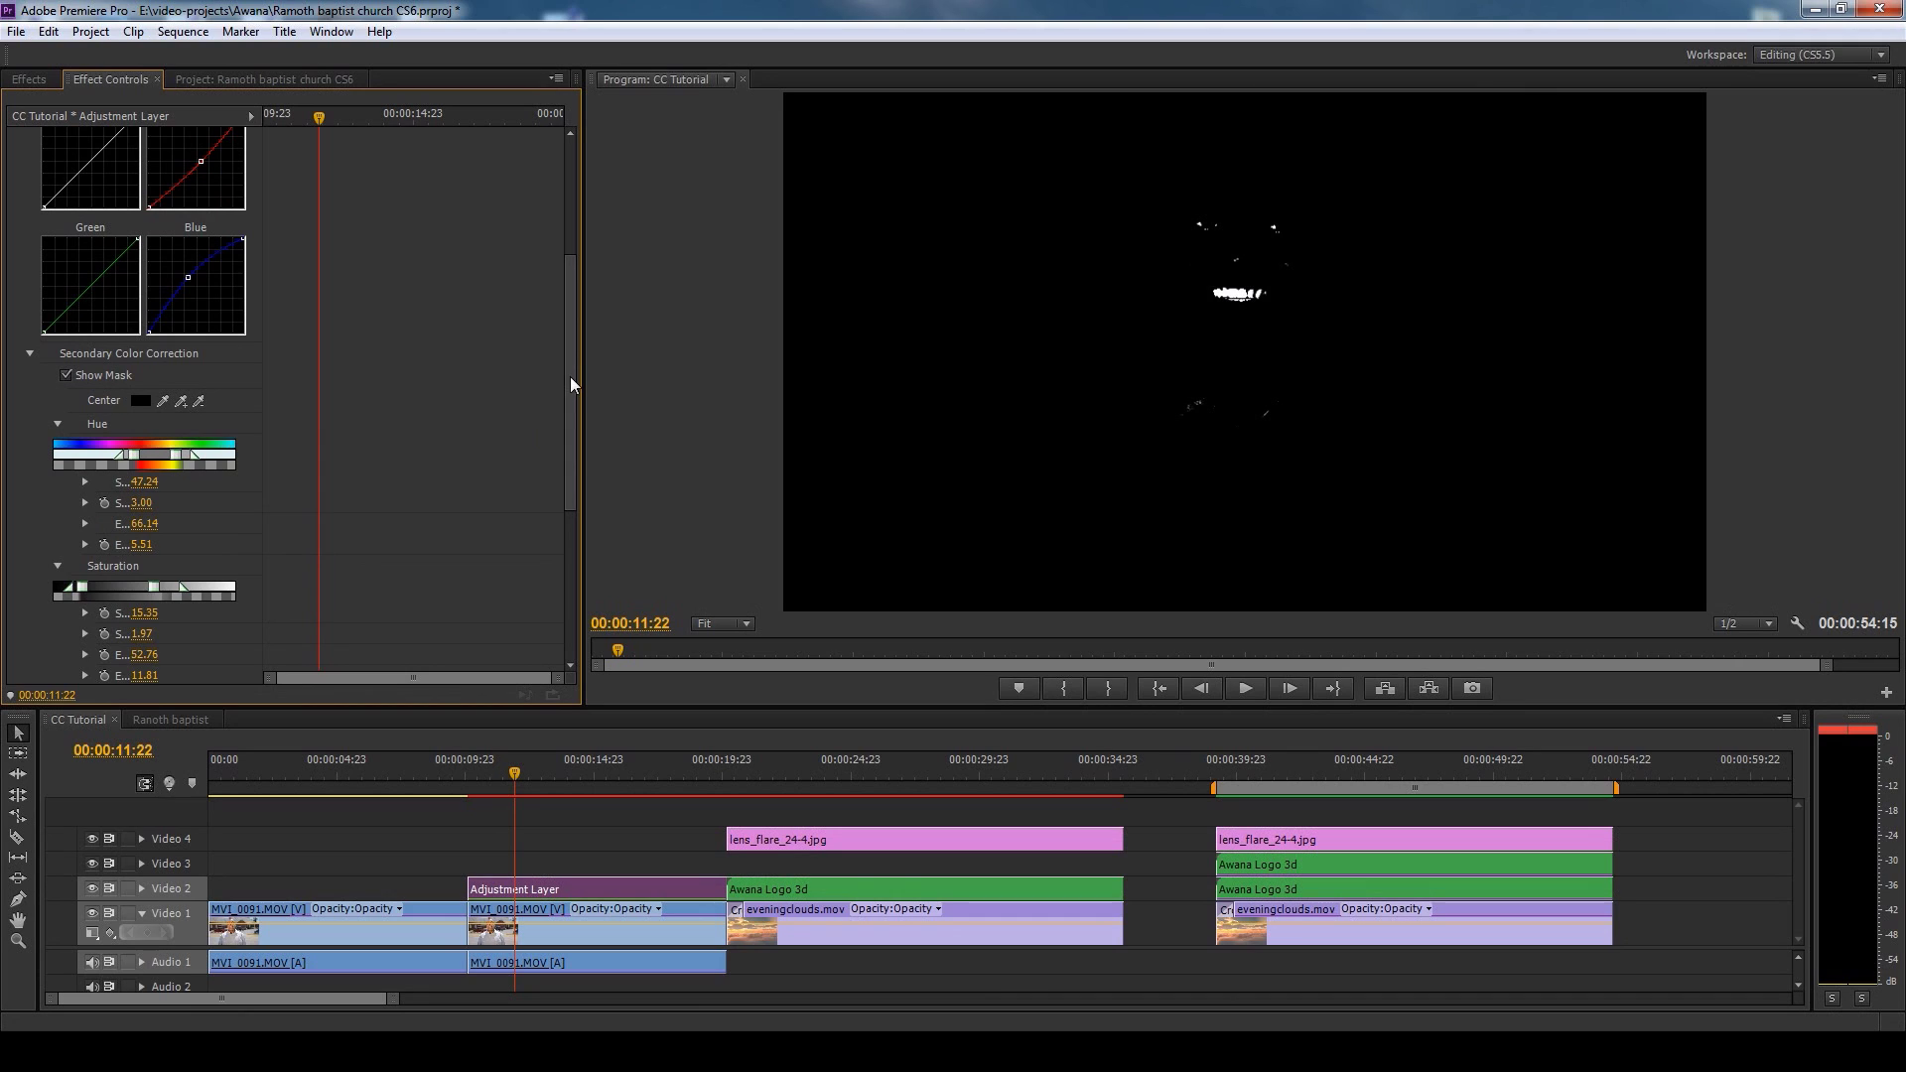
{"action": "scroll", "coordinate": [574, 383], "scroll_direction": "down", "scroll_amount": 1}
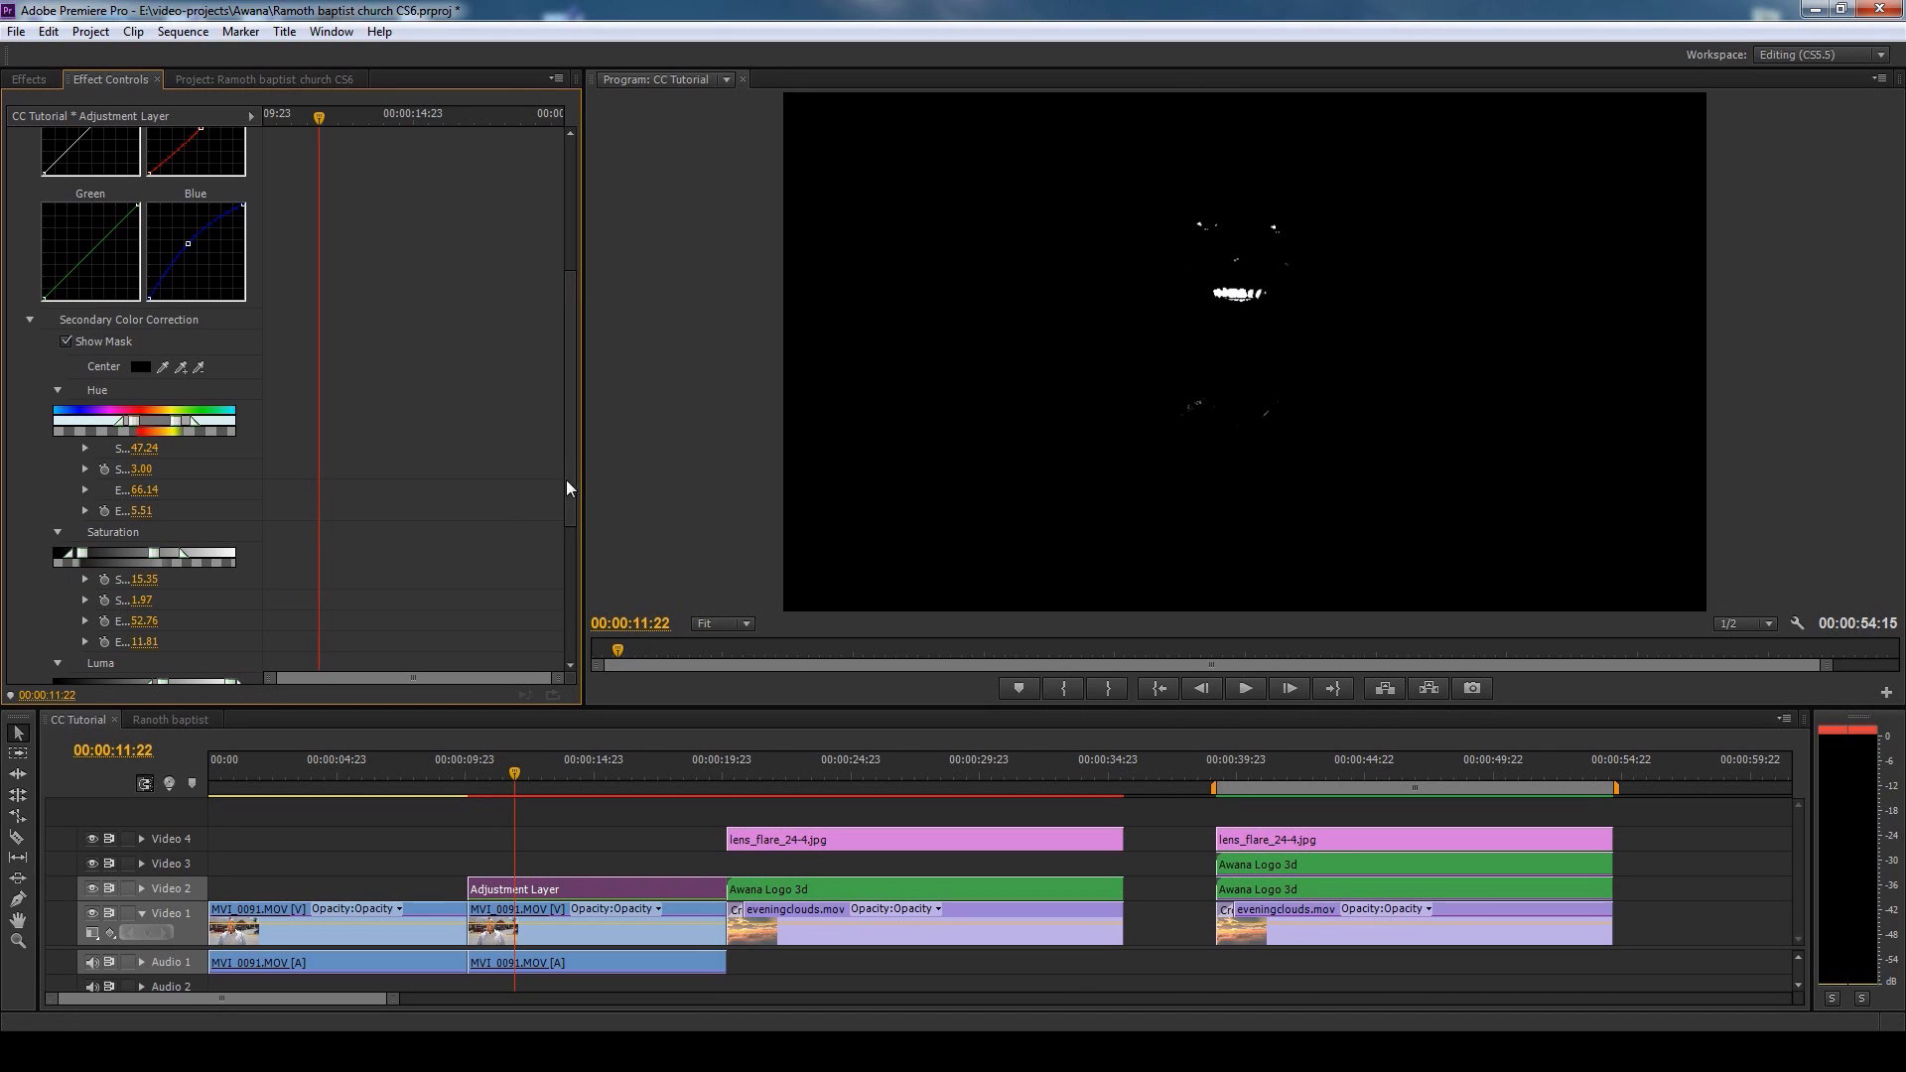
{"action": "left_click_drag", "start_coordinate": [570, 460], "coordinate": [572, 486]}
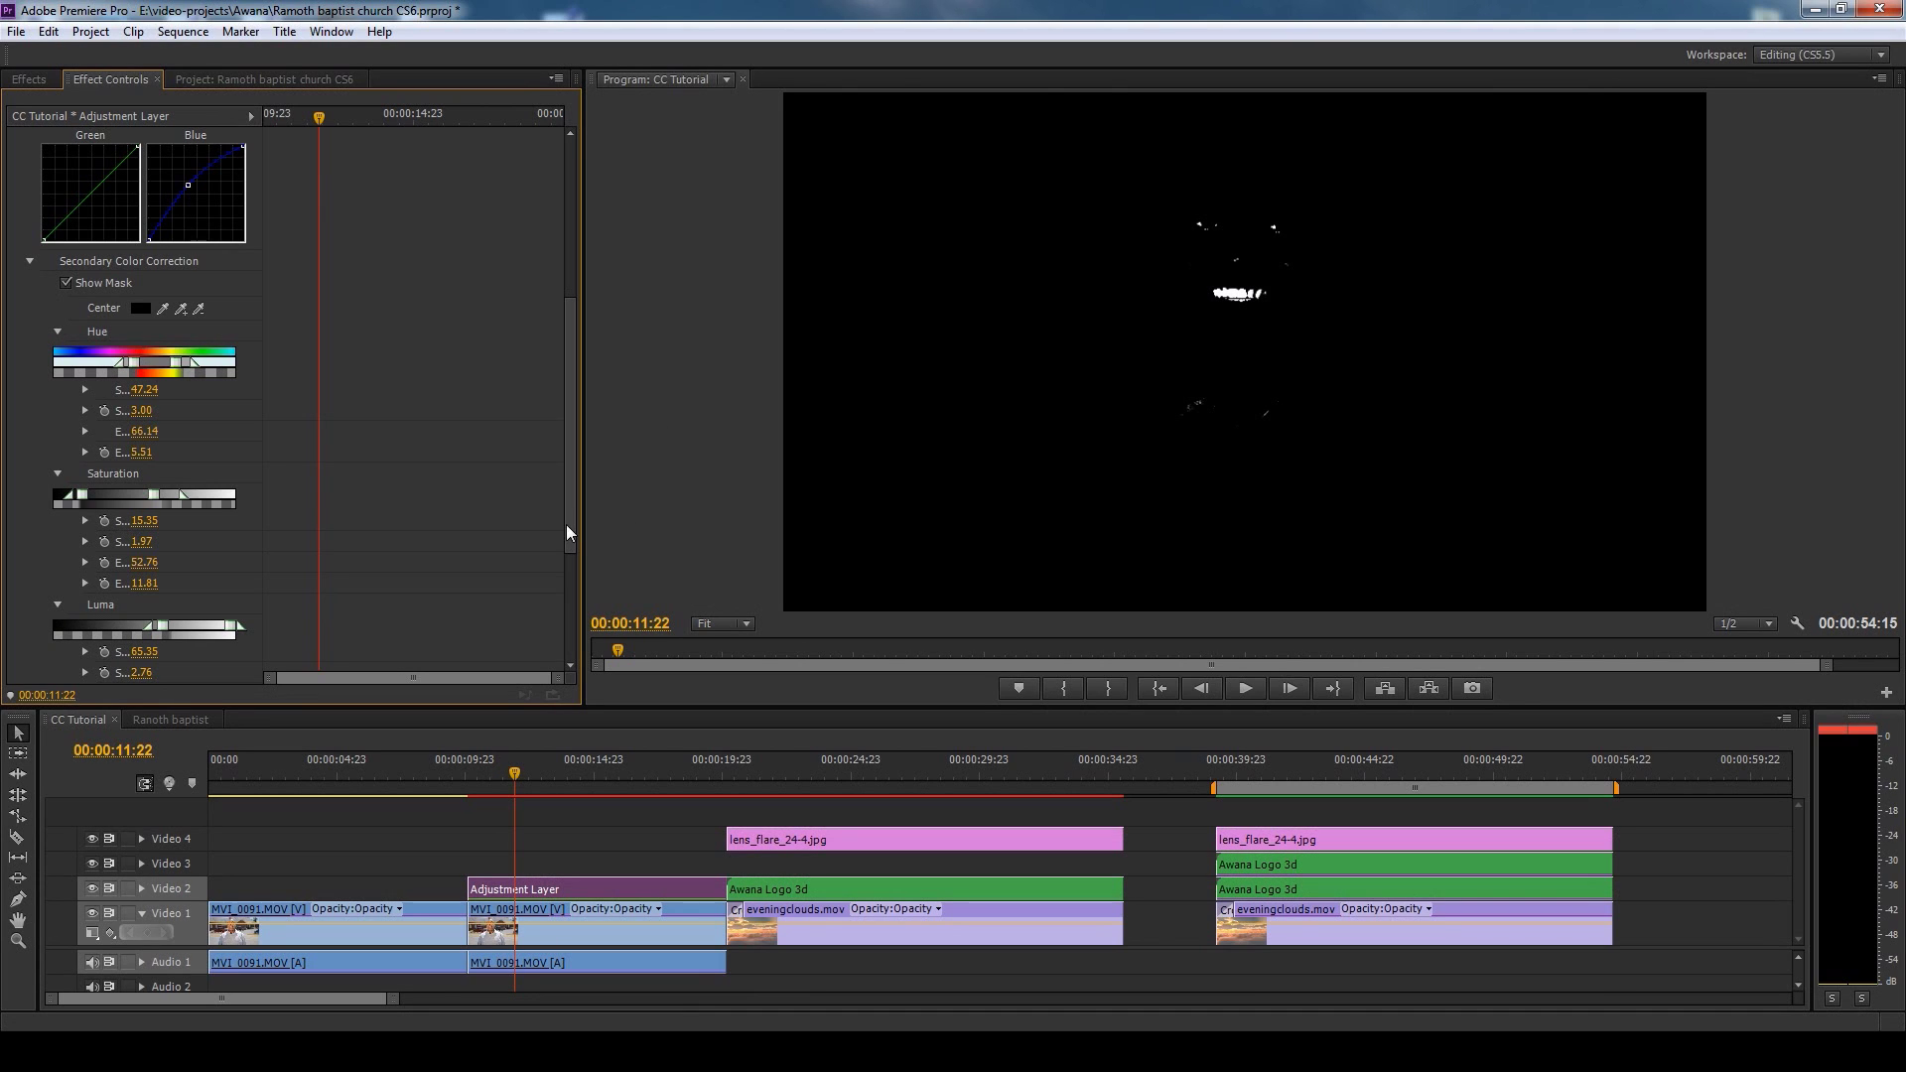
- Hide the secondary color correction mask of the second RGB Curves effect and collapse that effect's settings
{"action": "scroll", "coordinate": [570, 521], "scroll_direction": "up", "scroll_amount": 4}
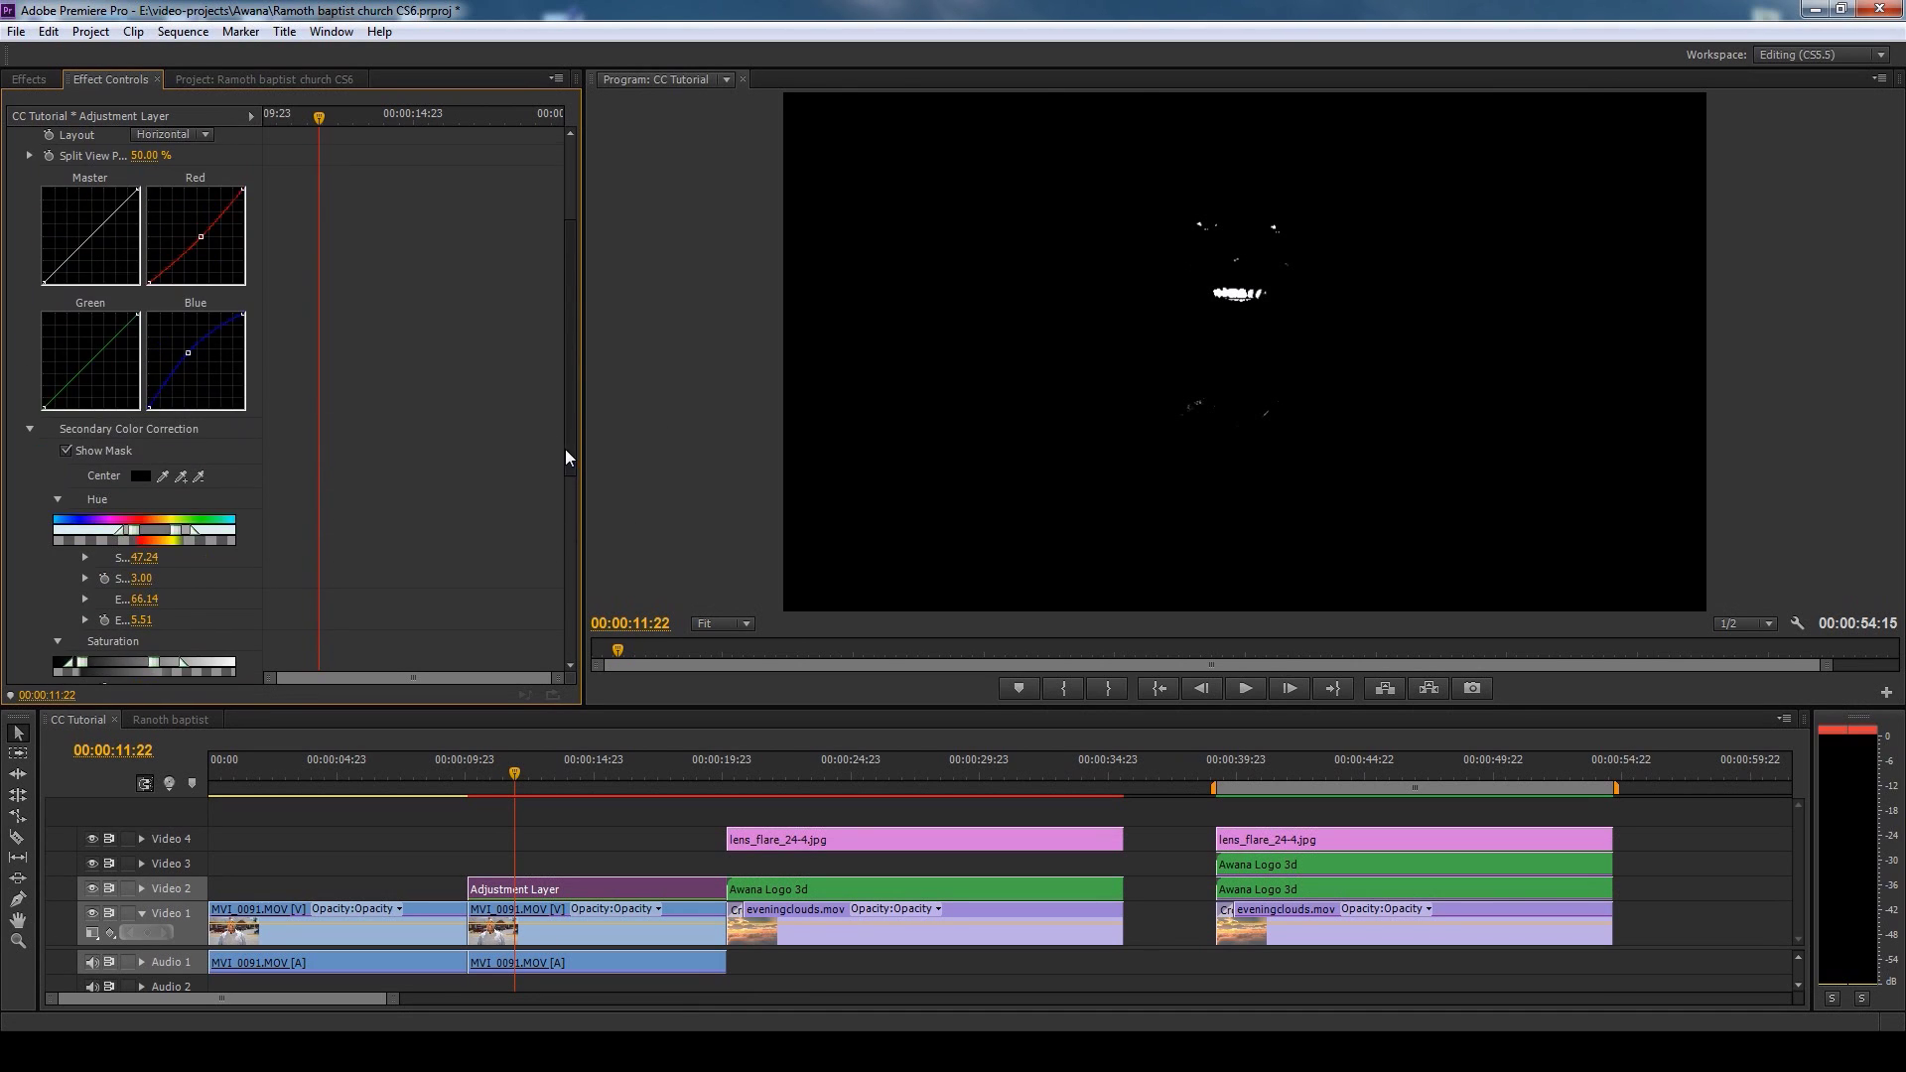
{"action": "scroll", "coordinate": [499, 347], "scroll_direction": "up", "scroll_amount": 3}
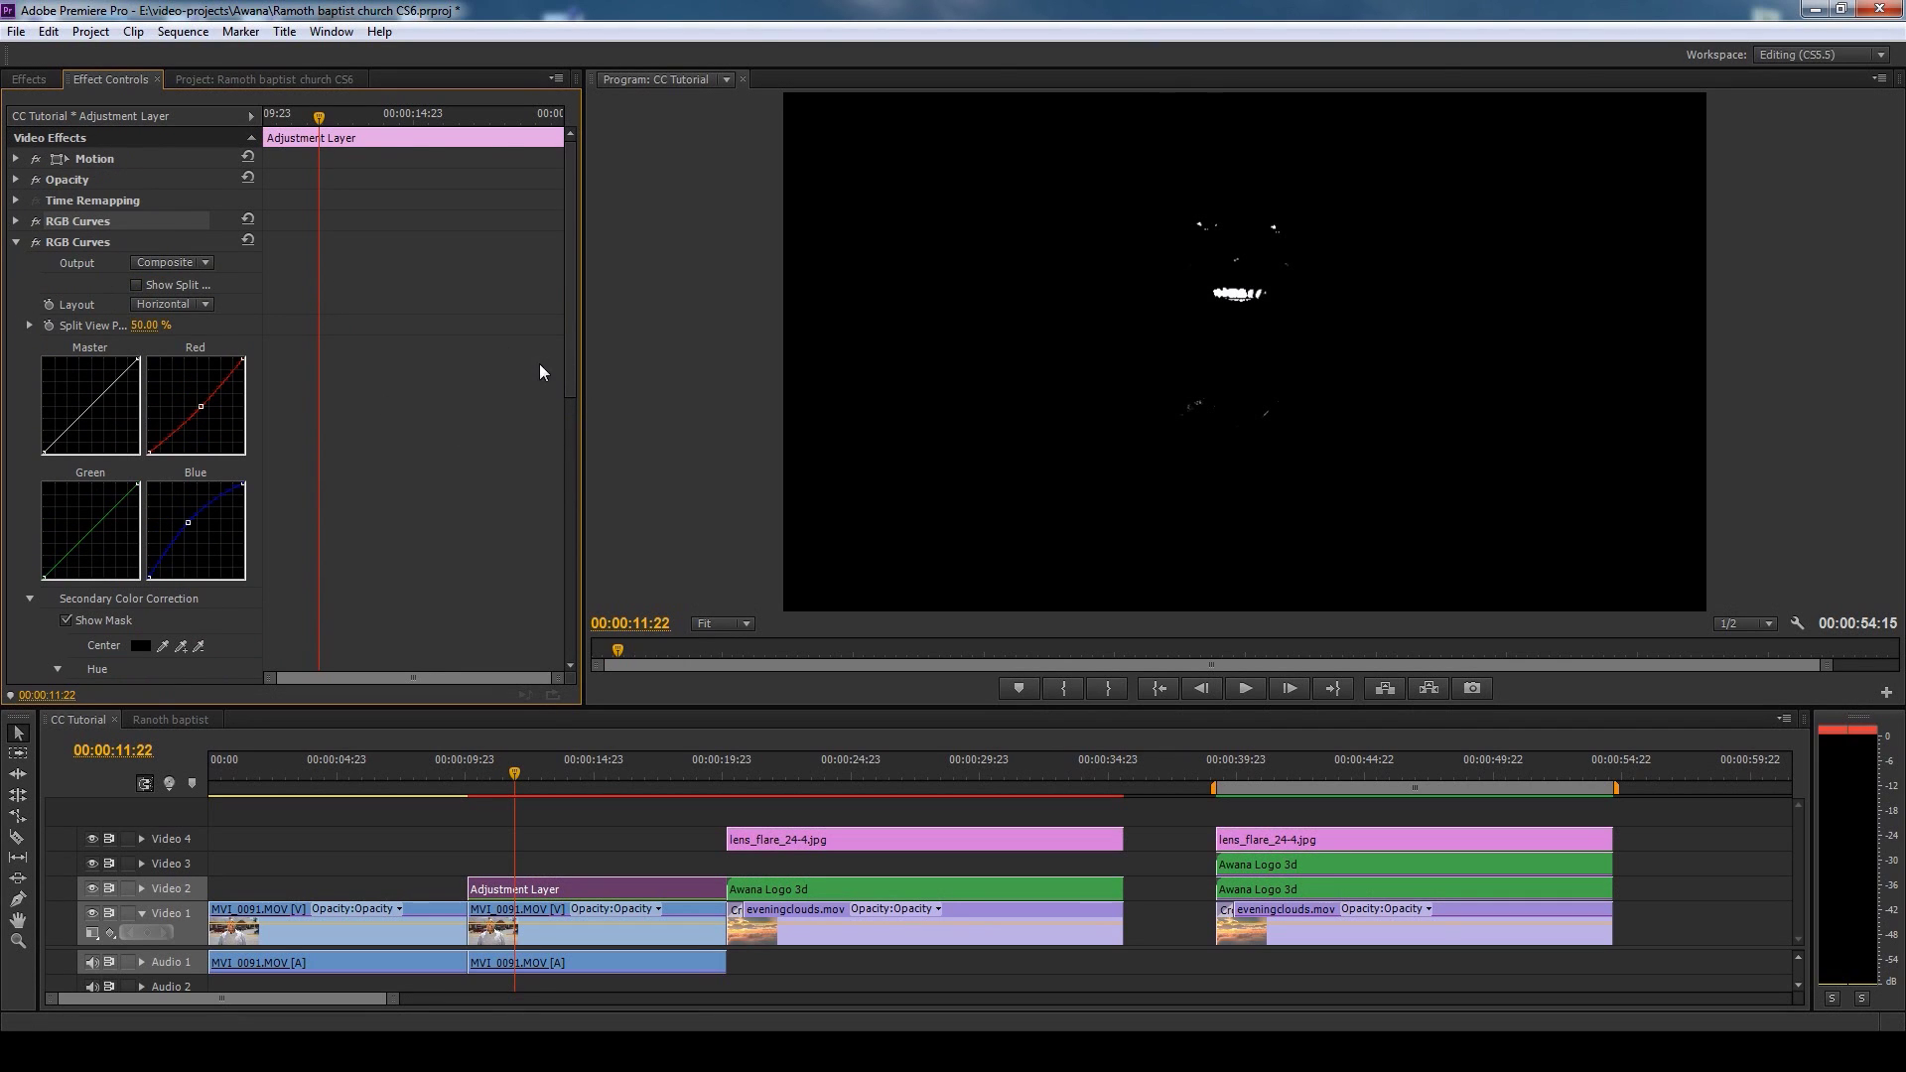
{"action": "scroll", "coordinate": [570, 389], "scroll_direction": "down", "scroll_amount": 3}
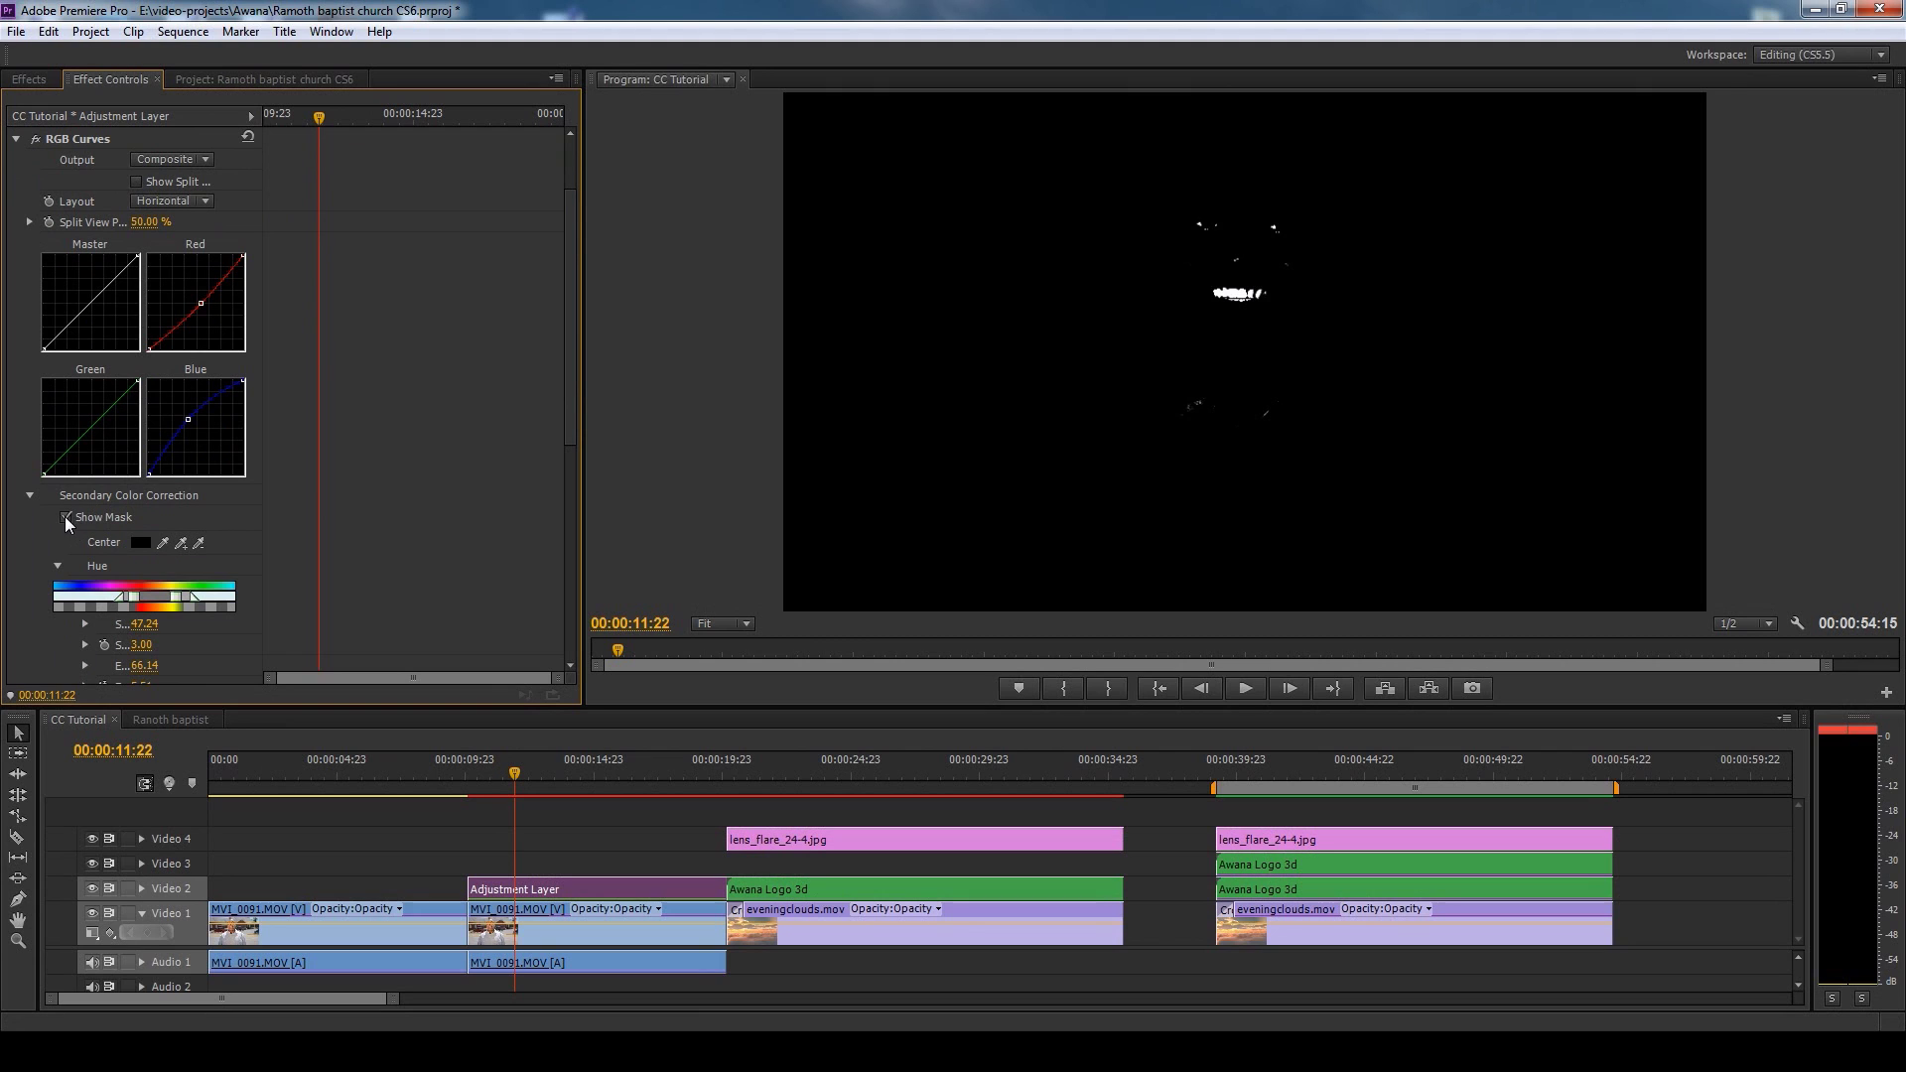
{"action": "left_click", "coordinate": [66, 517]}
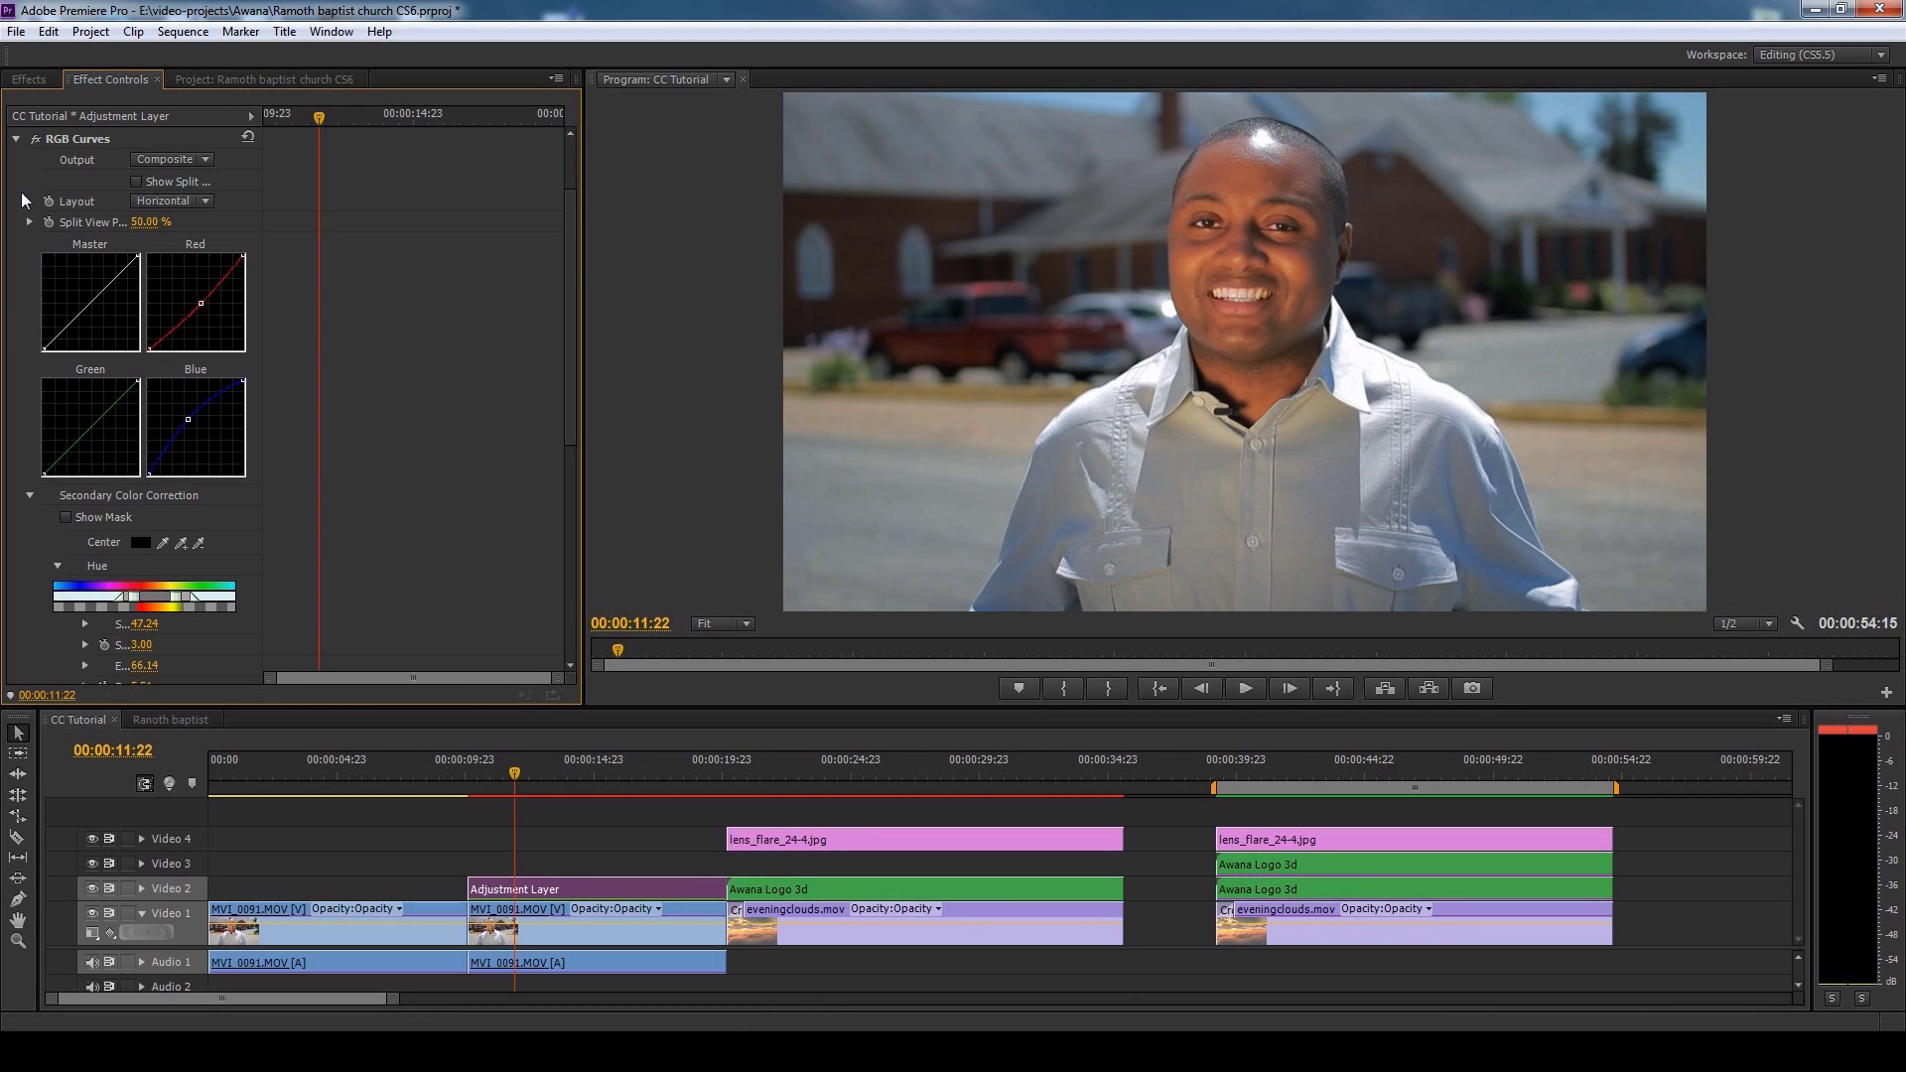
{"action": "scroll", "coordinate": [581, 317], "scroll_direction": "up", "scroll_amount": 2}
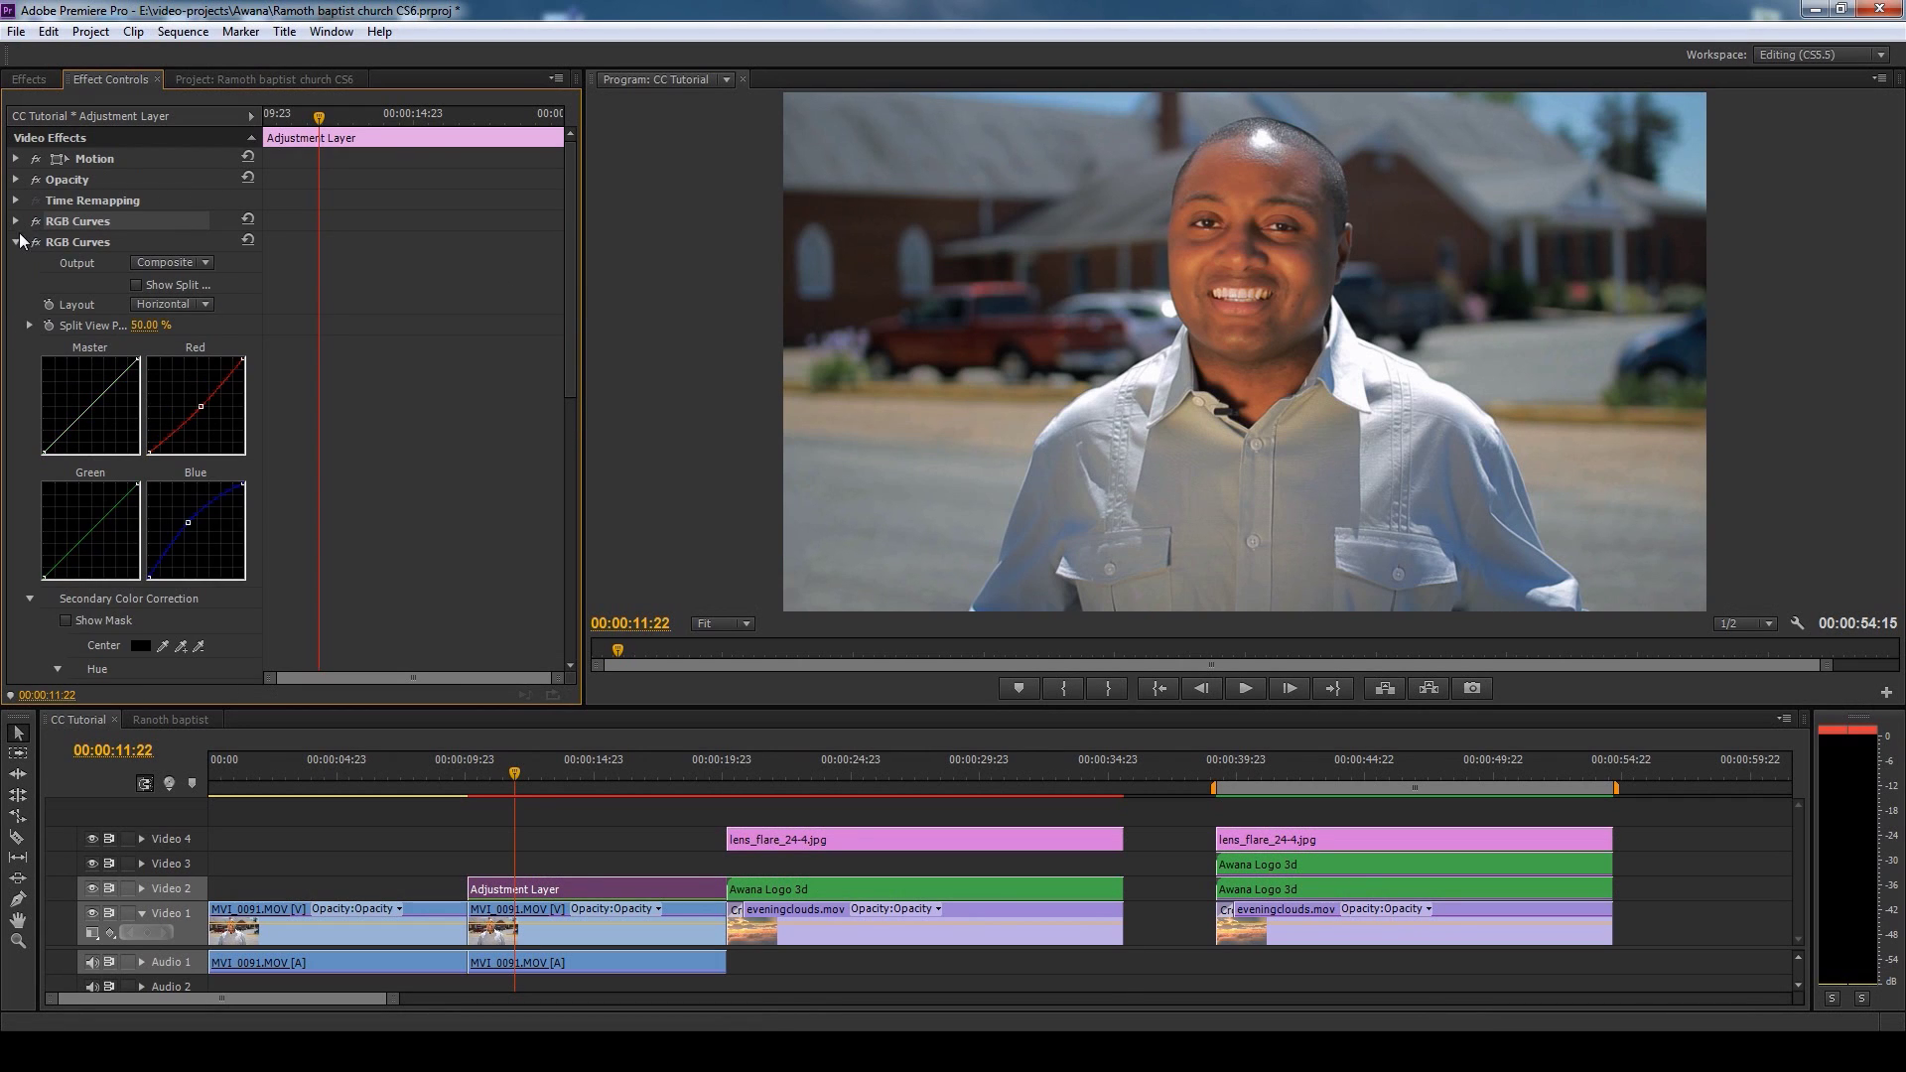
{"action": "left_click", "coordinate": [16, 242]}
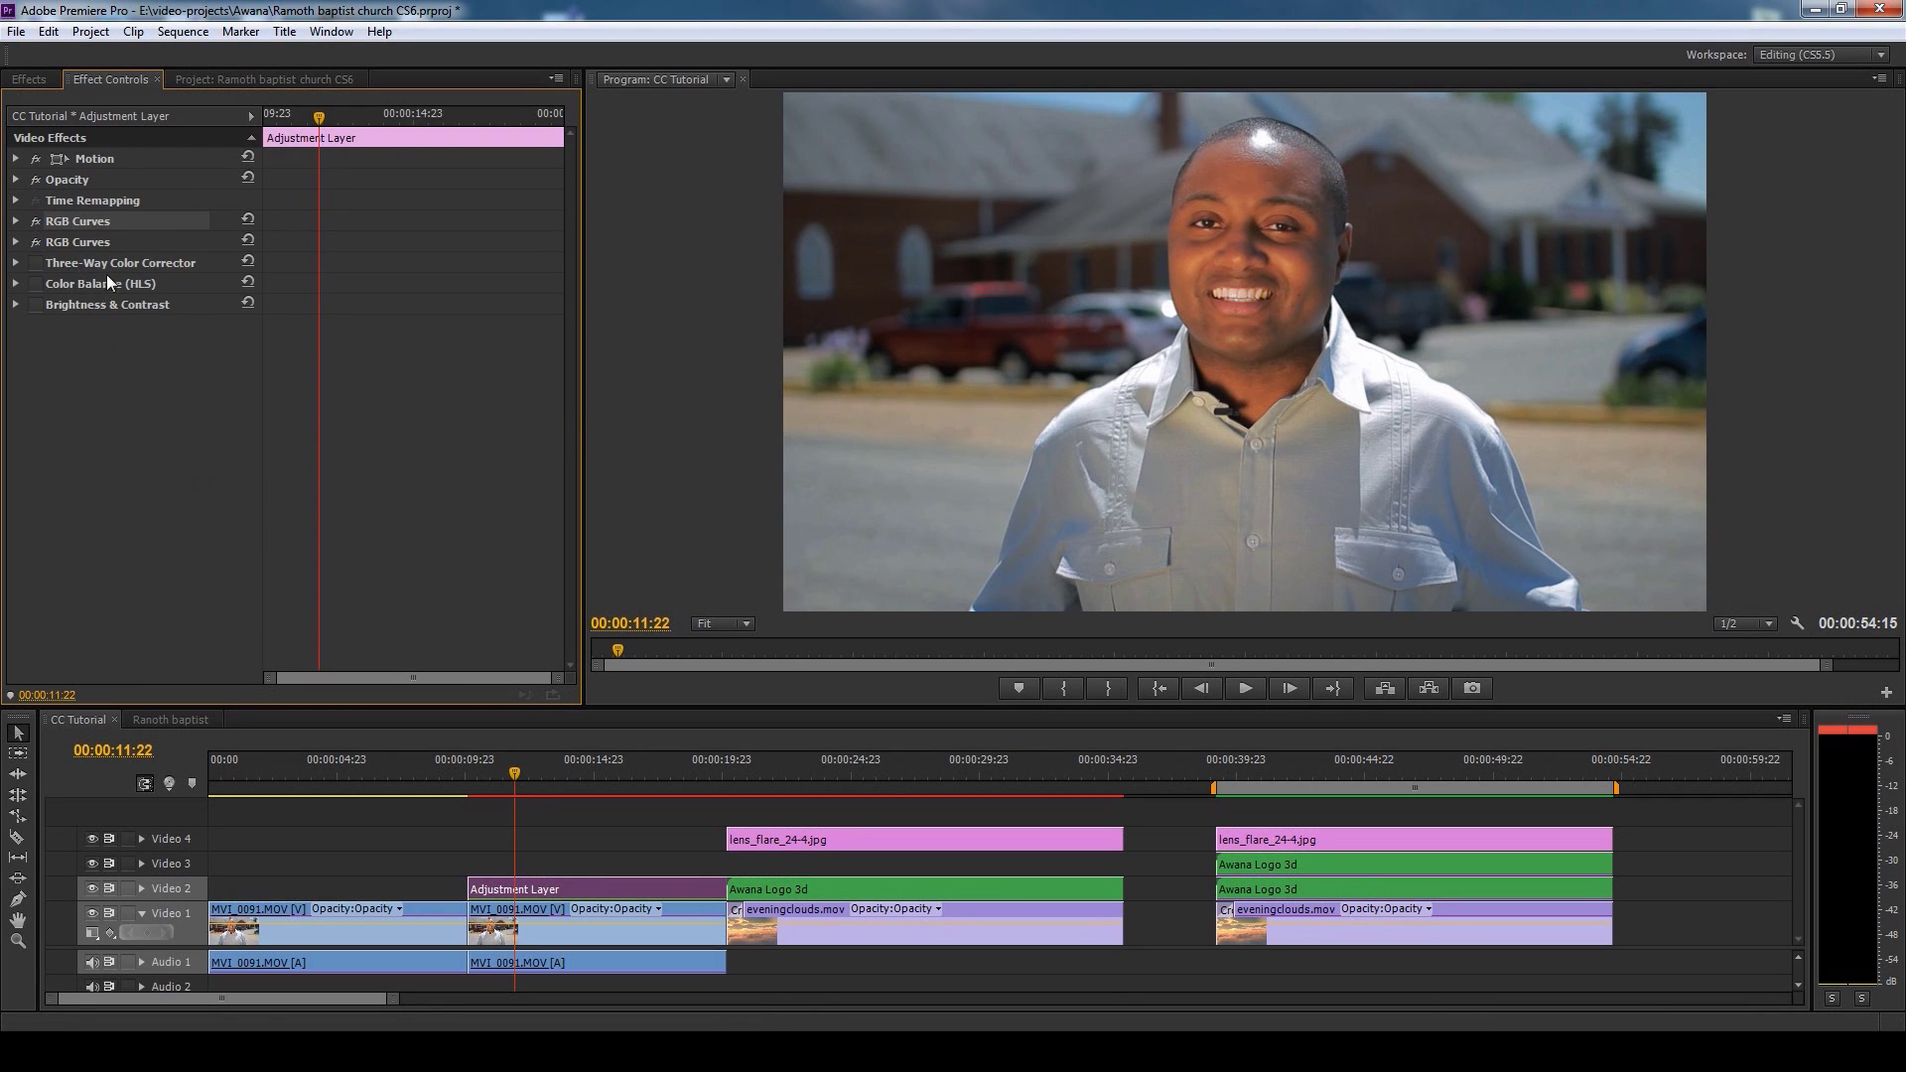
- Preview the Three-Way Color Corrector on the adjustment layer, then expand its settings and review the color wheels, levels and output options
{"action": "left_click", "coordinate": [35, 264]}
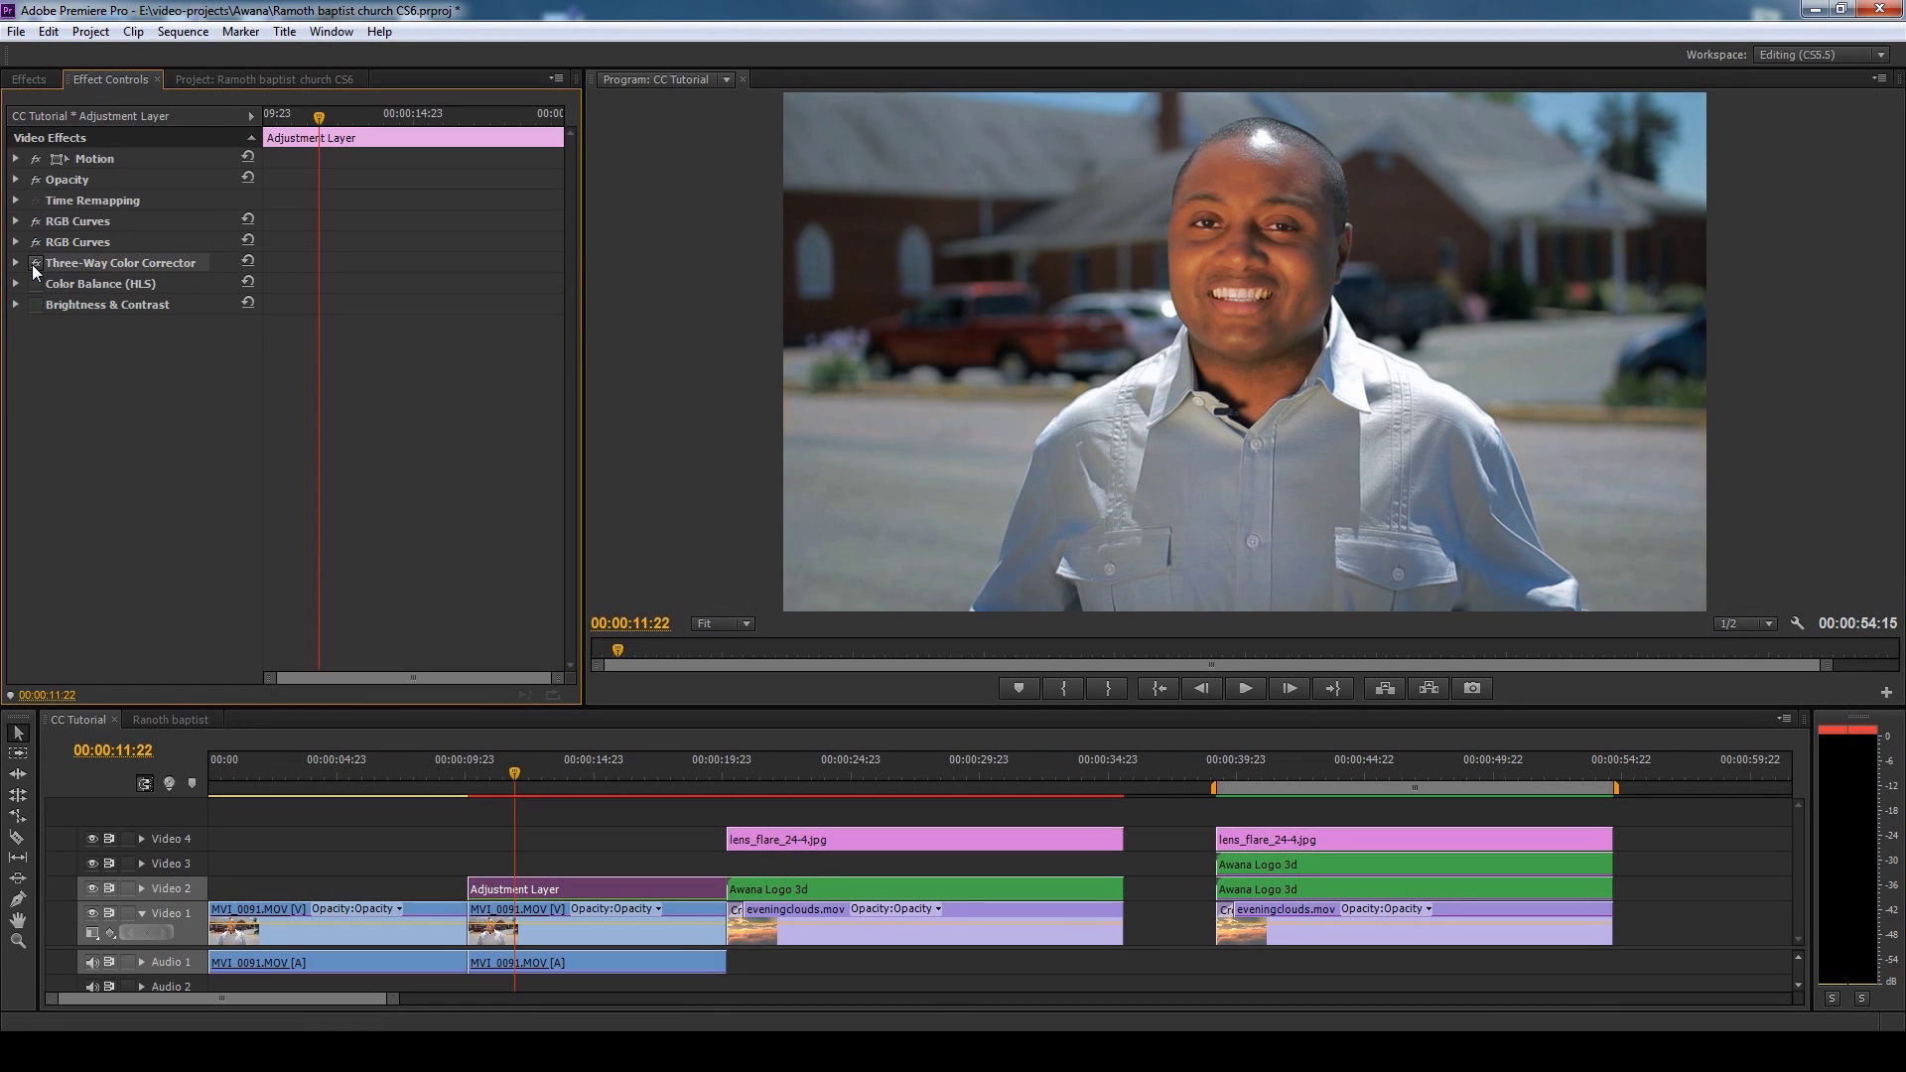
{"action": "left_click", "coordinate": [16, 263]}
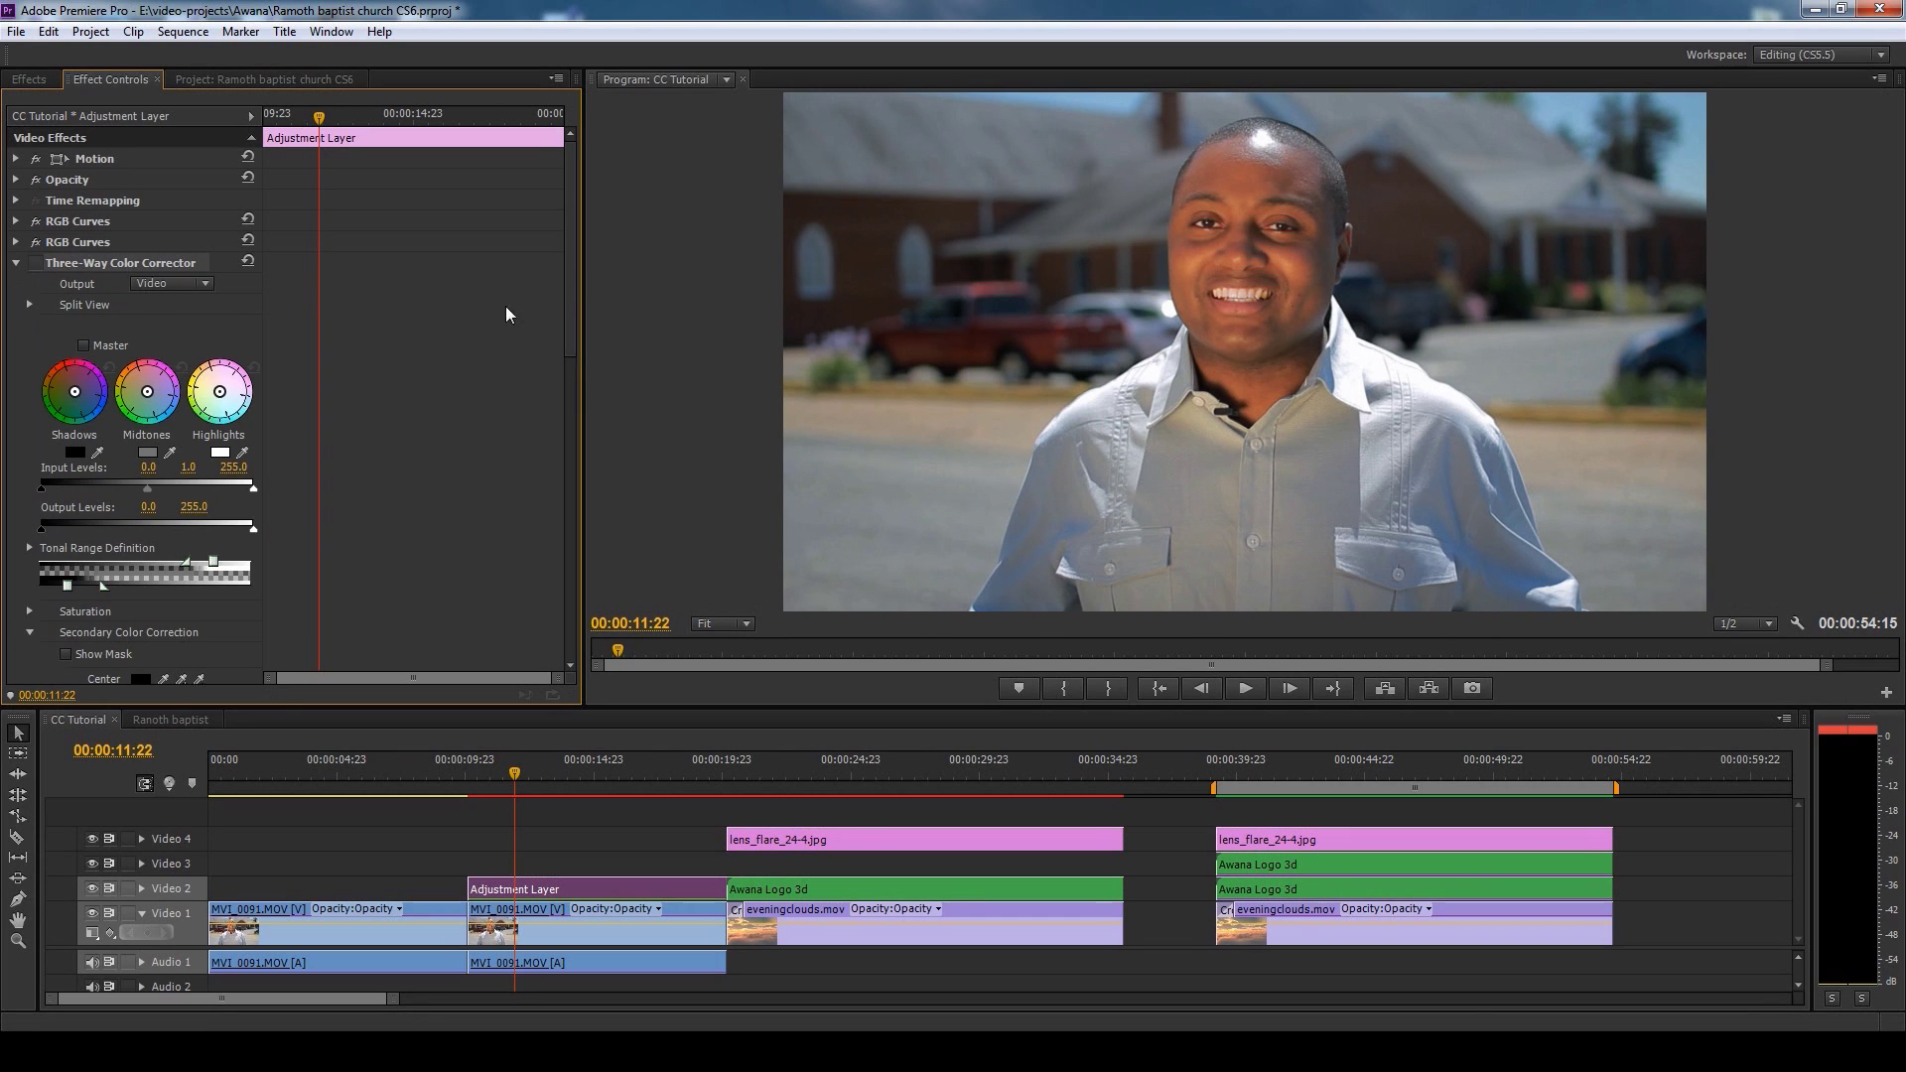
{"action": "scroll", "coordinate": [570, 270], "scroll_direction": "down", "scroll_amount": 1}
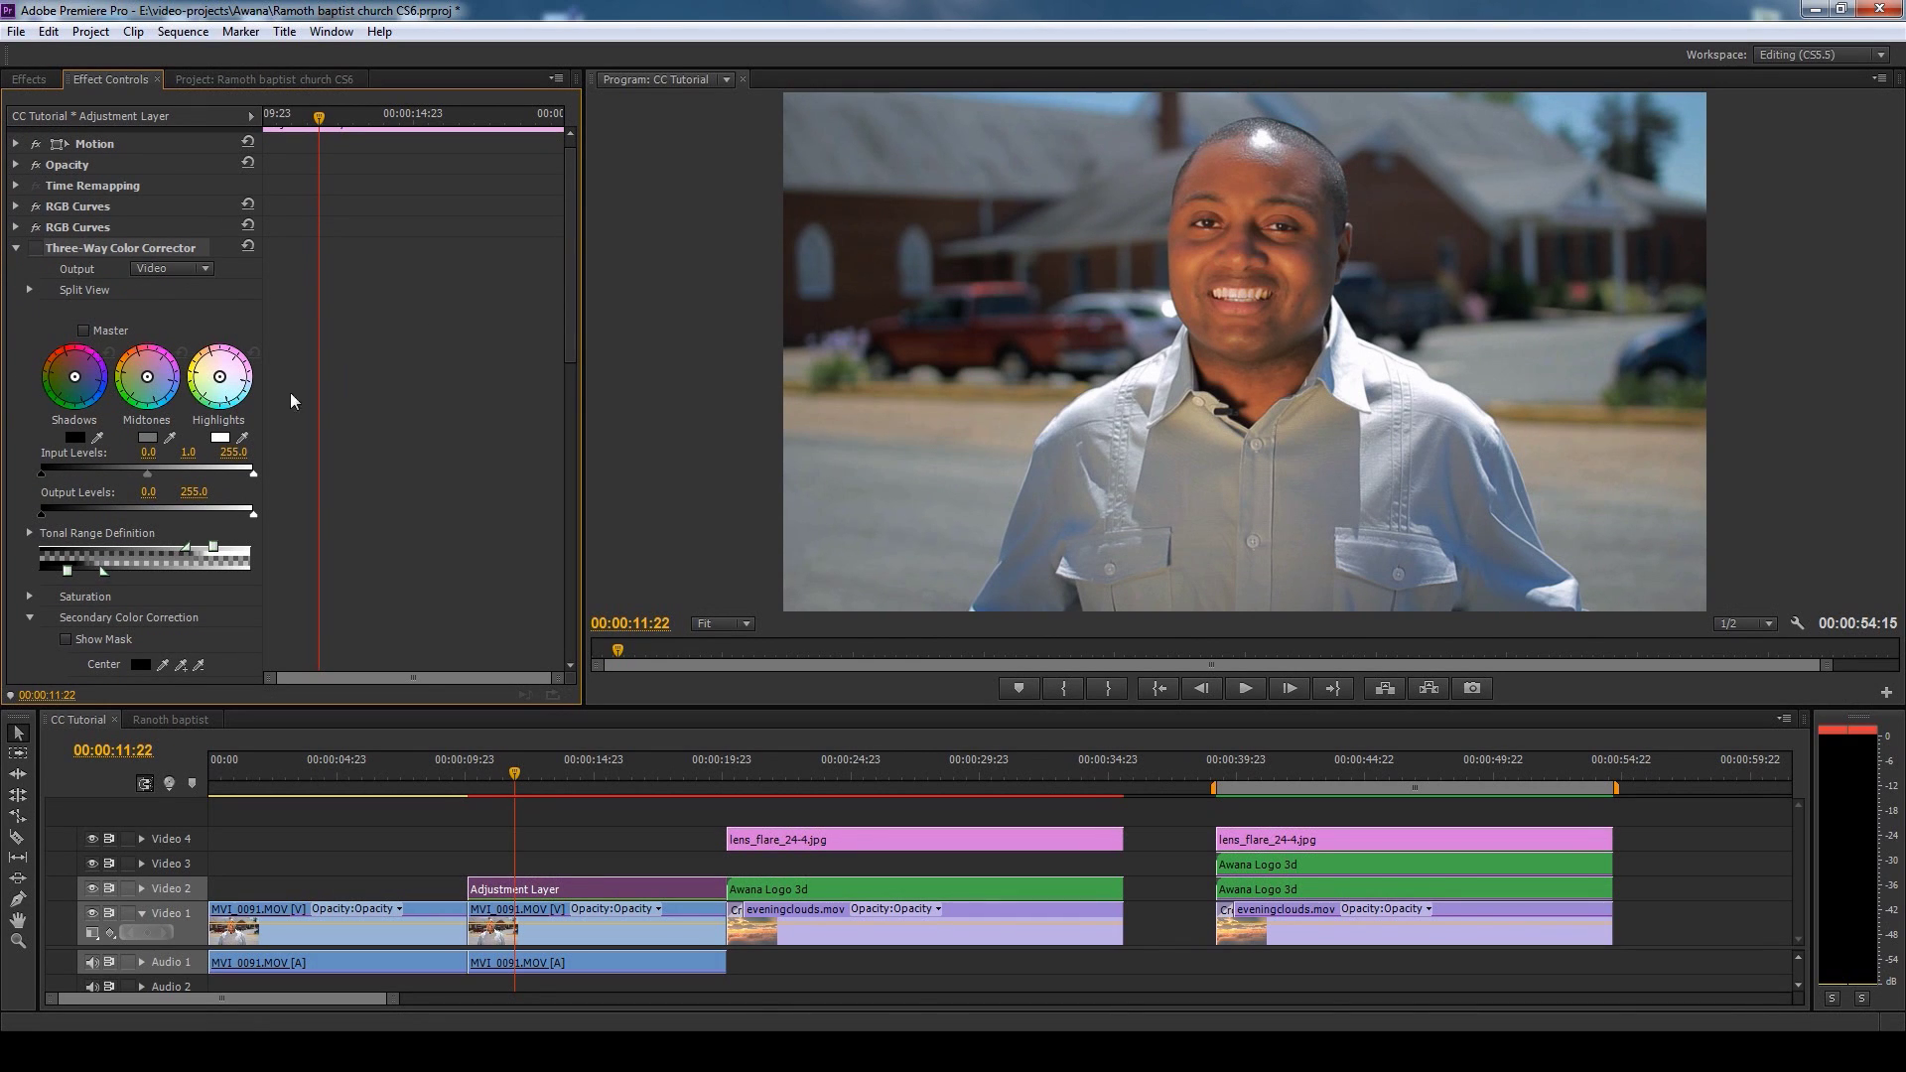
{"action": "scroll", "coordinate": [568, 340], "scroll_direction": "down", "scroll_amount": 2}
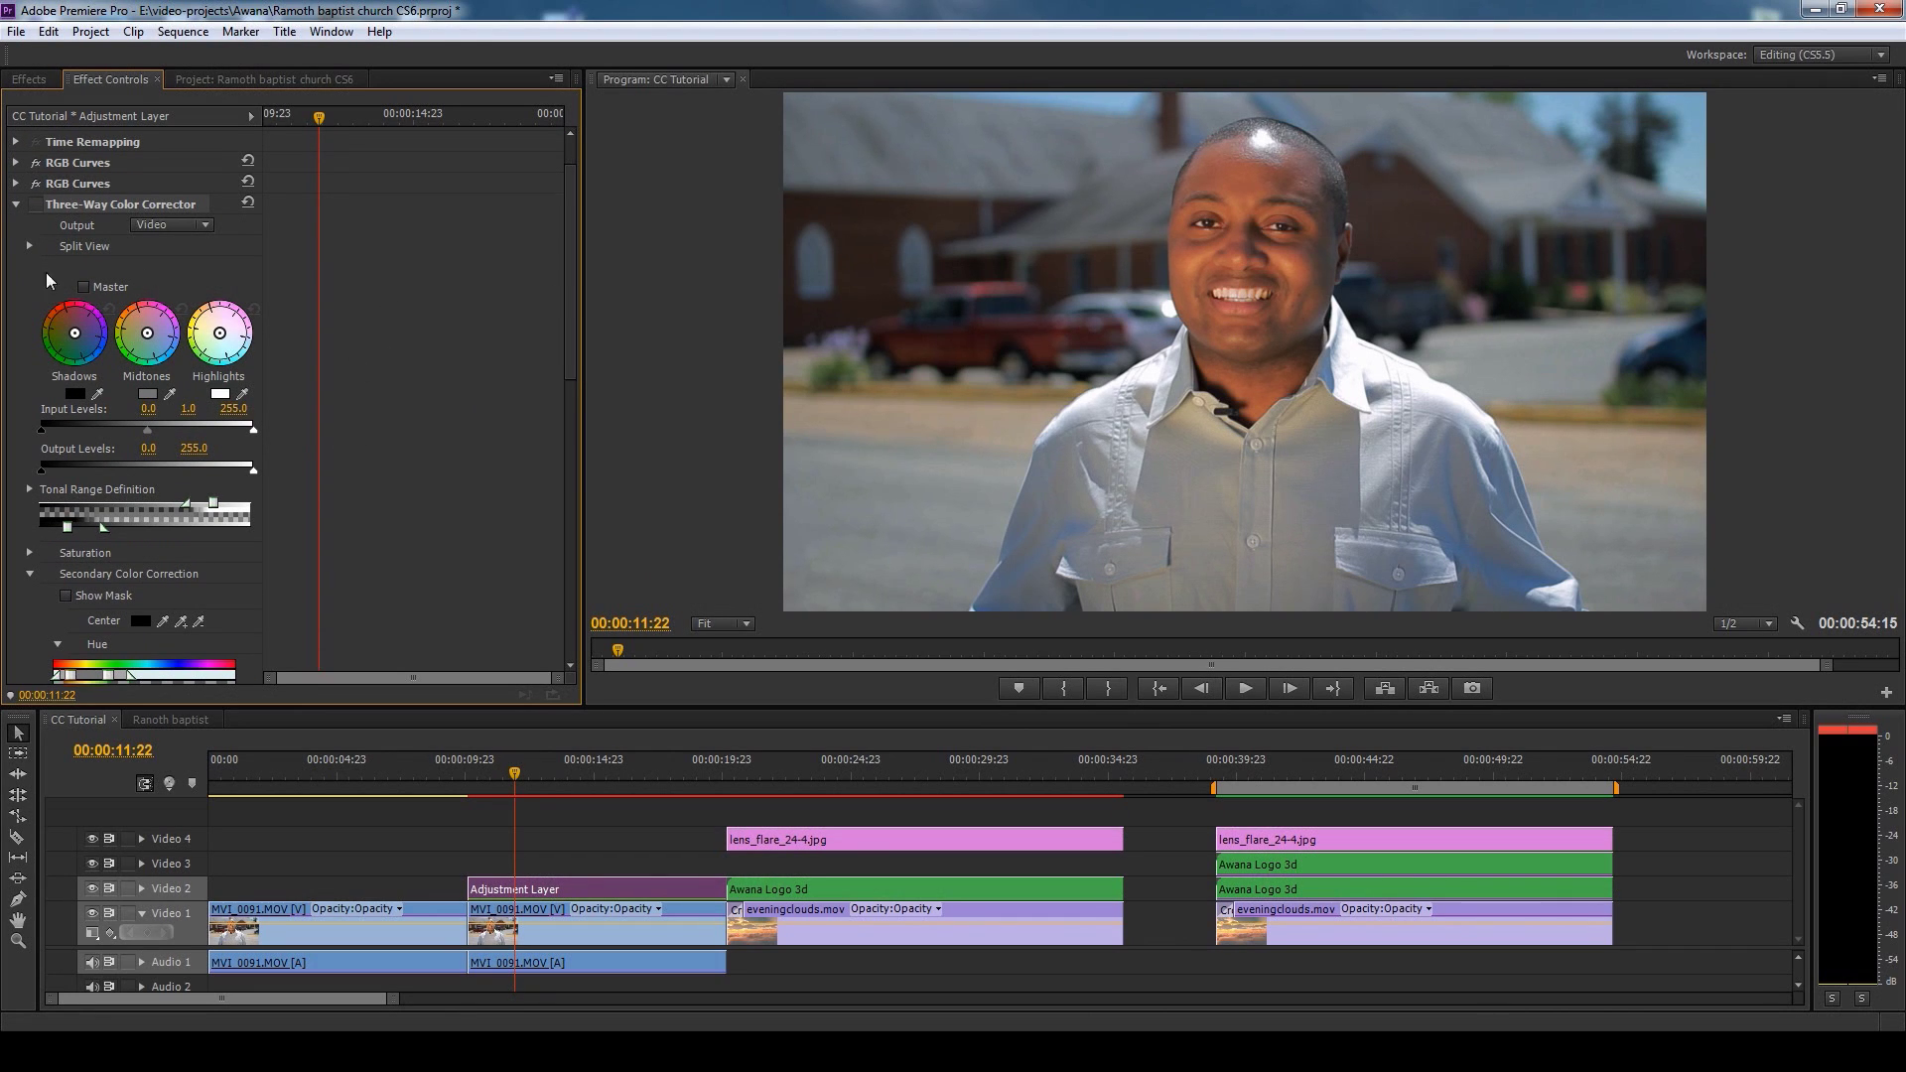
{"action": "left_click_drag", "start_coordinate": [574, 337], "coordinate": [399, 326]}
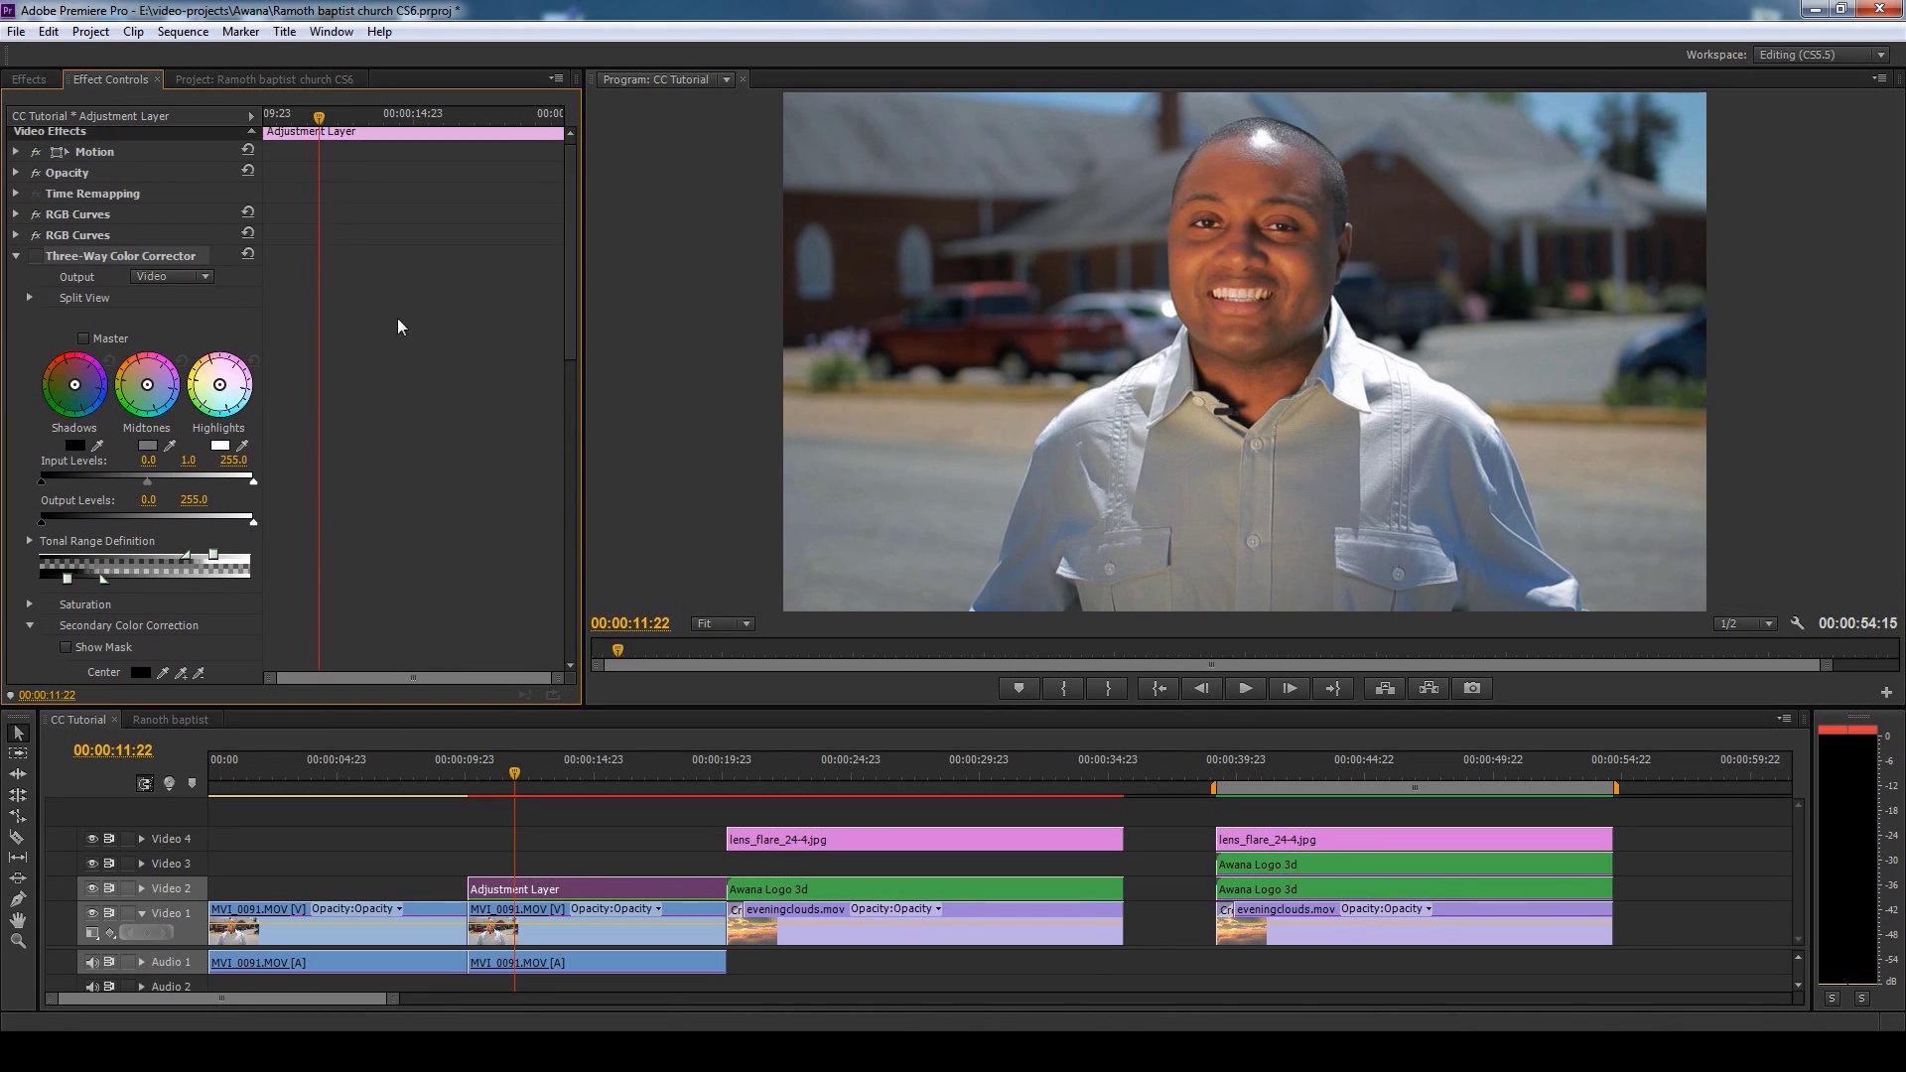
{"action": "left_click", "coordinate": [198, 276]}
{"action": "left_click_drag", "start_coordinate": [569, 312], "coordinate": [542, 382]}
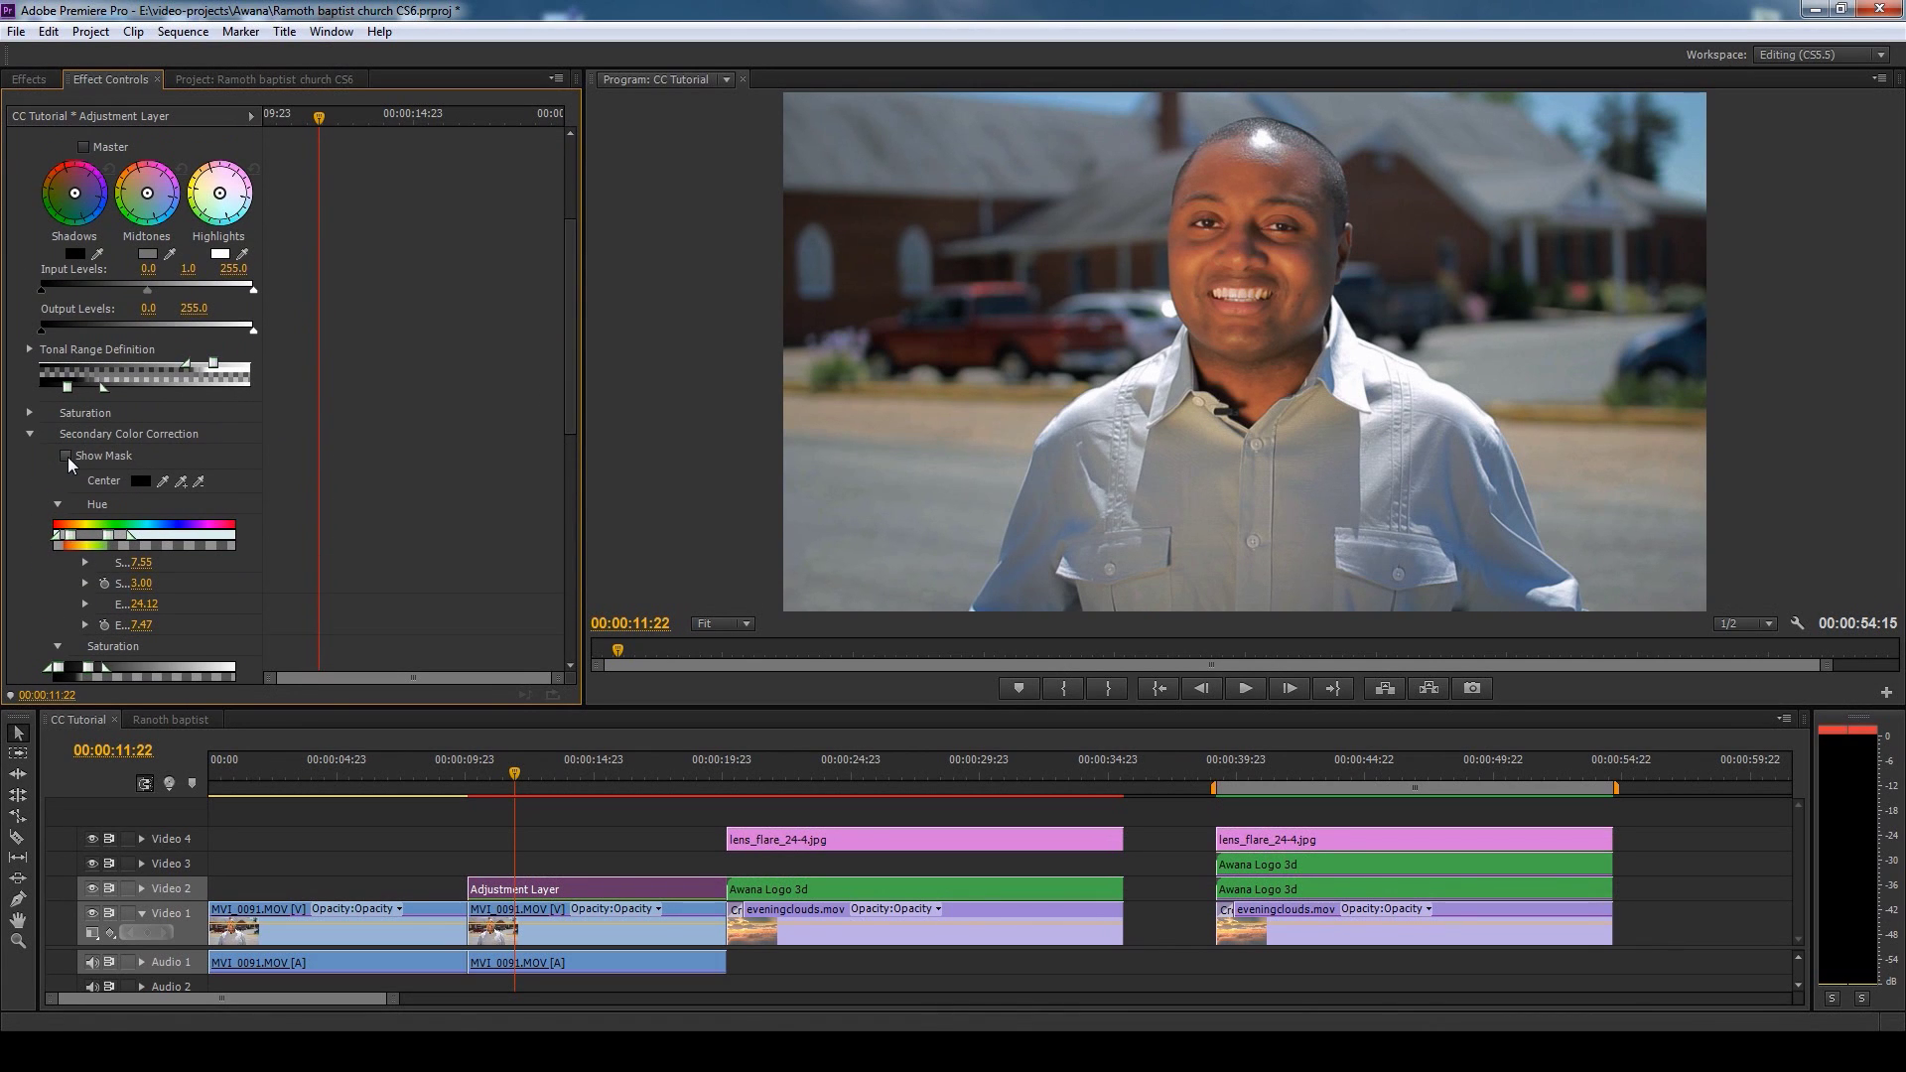
- Expand the Three-Way Color Corrector's Saturation settings and re-enable the effect with its secondary color correction mask shown
{"action": "left_click", "coordinate": [30, 412]}
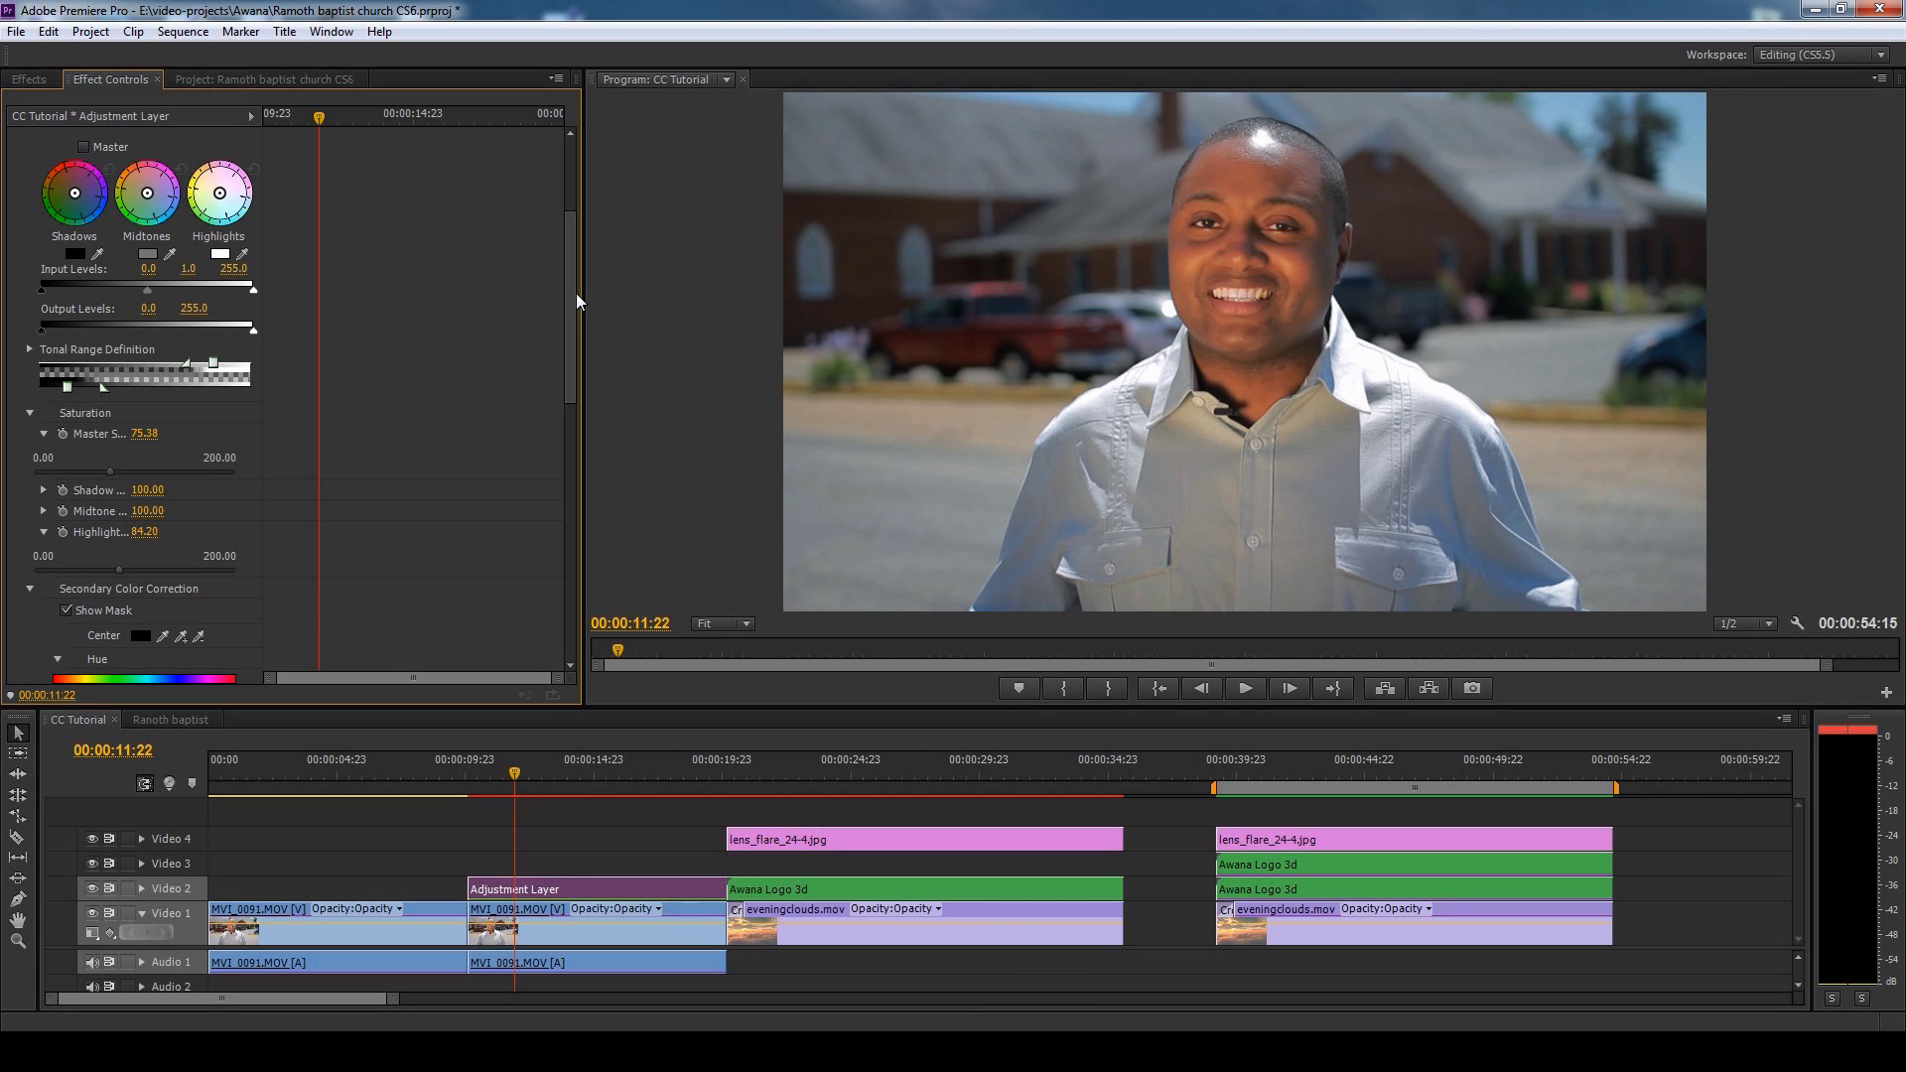
{"action": "left_click_drag", "start_coordinate": [570, 286], "coordinate": [574, 379]}
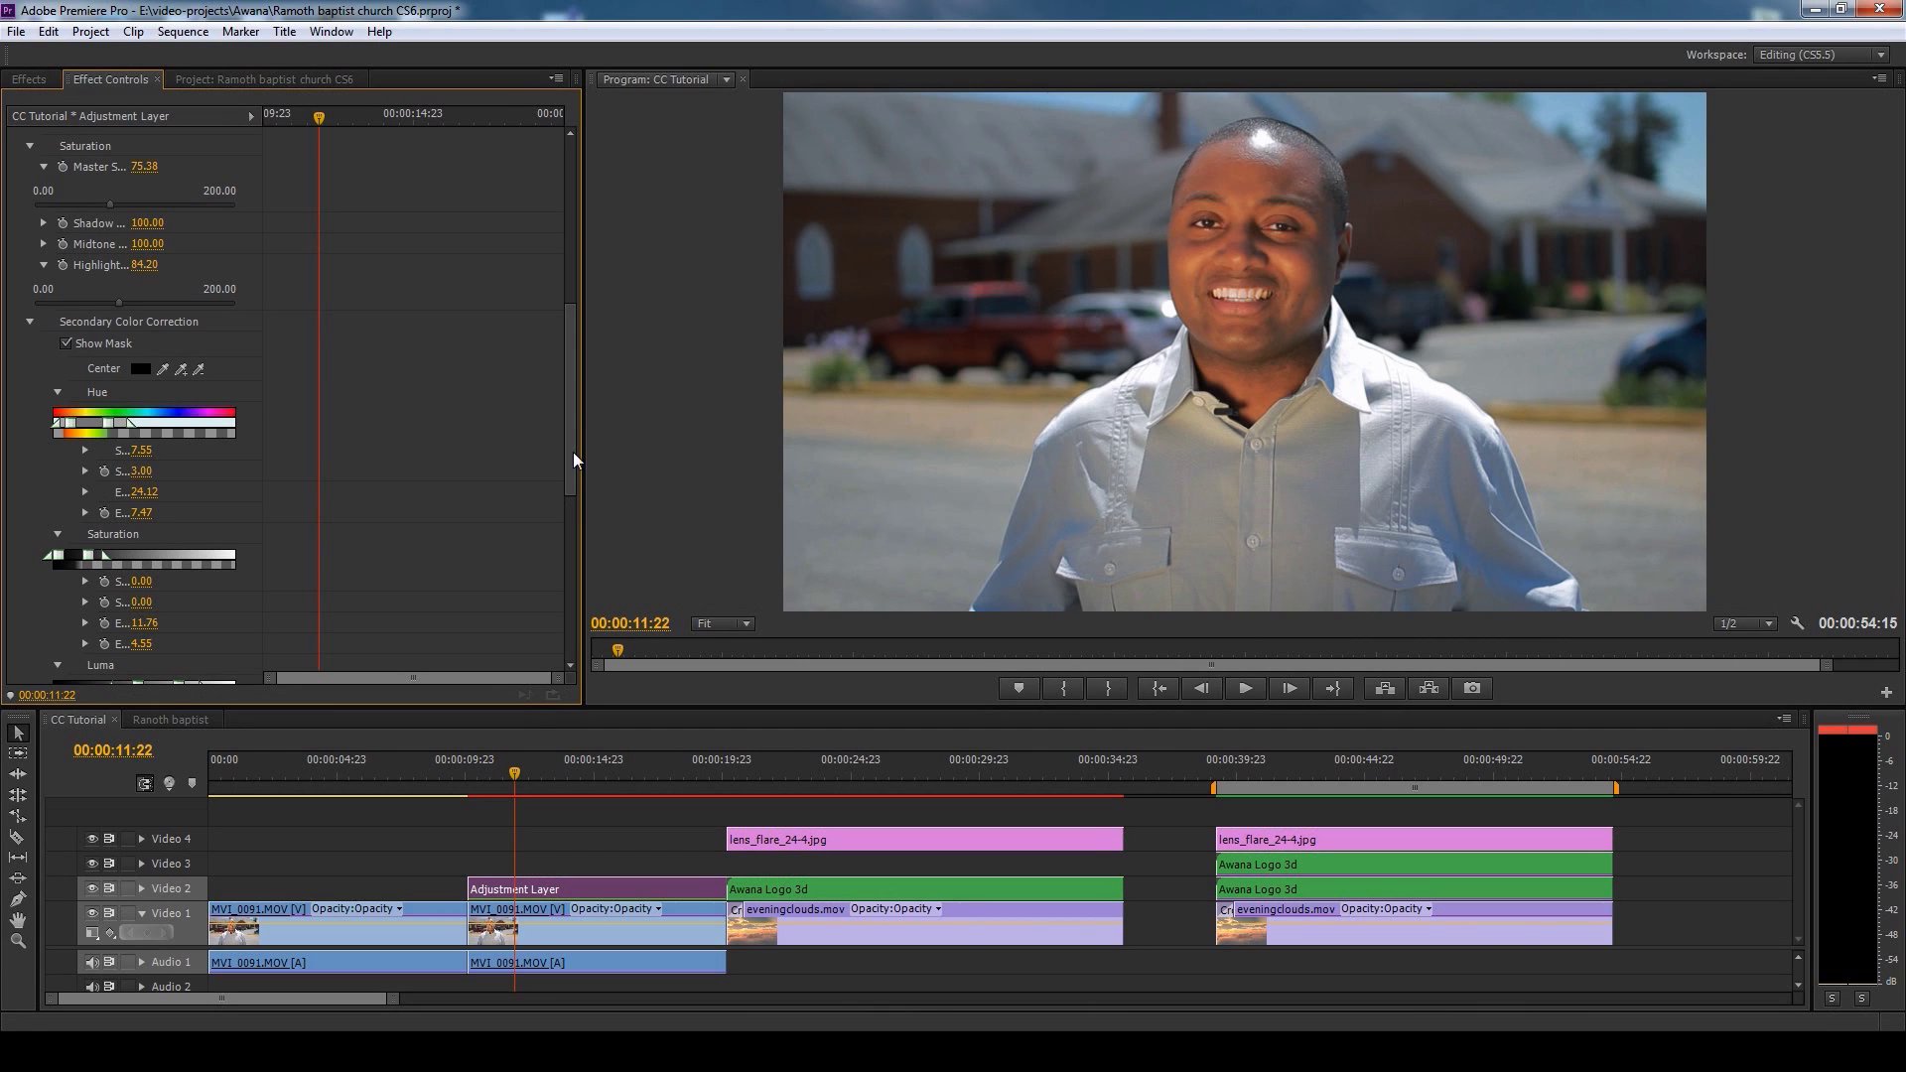
{"action": "left_click_drag", "start_coordinate": [572, 447], "coordinate": [570, 308]}
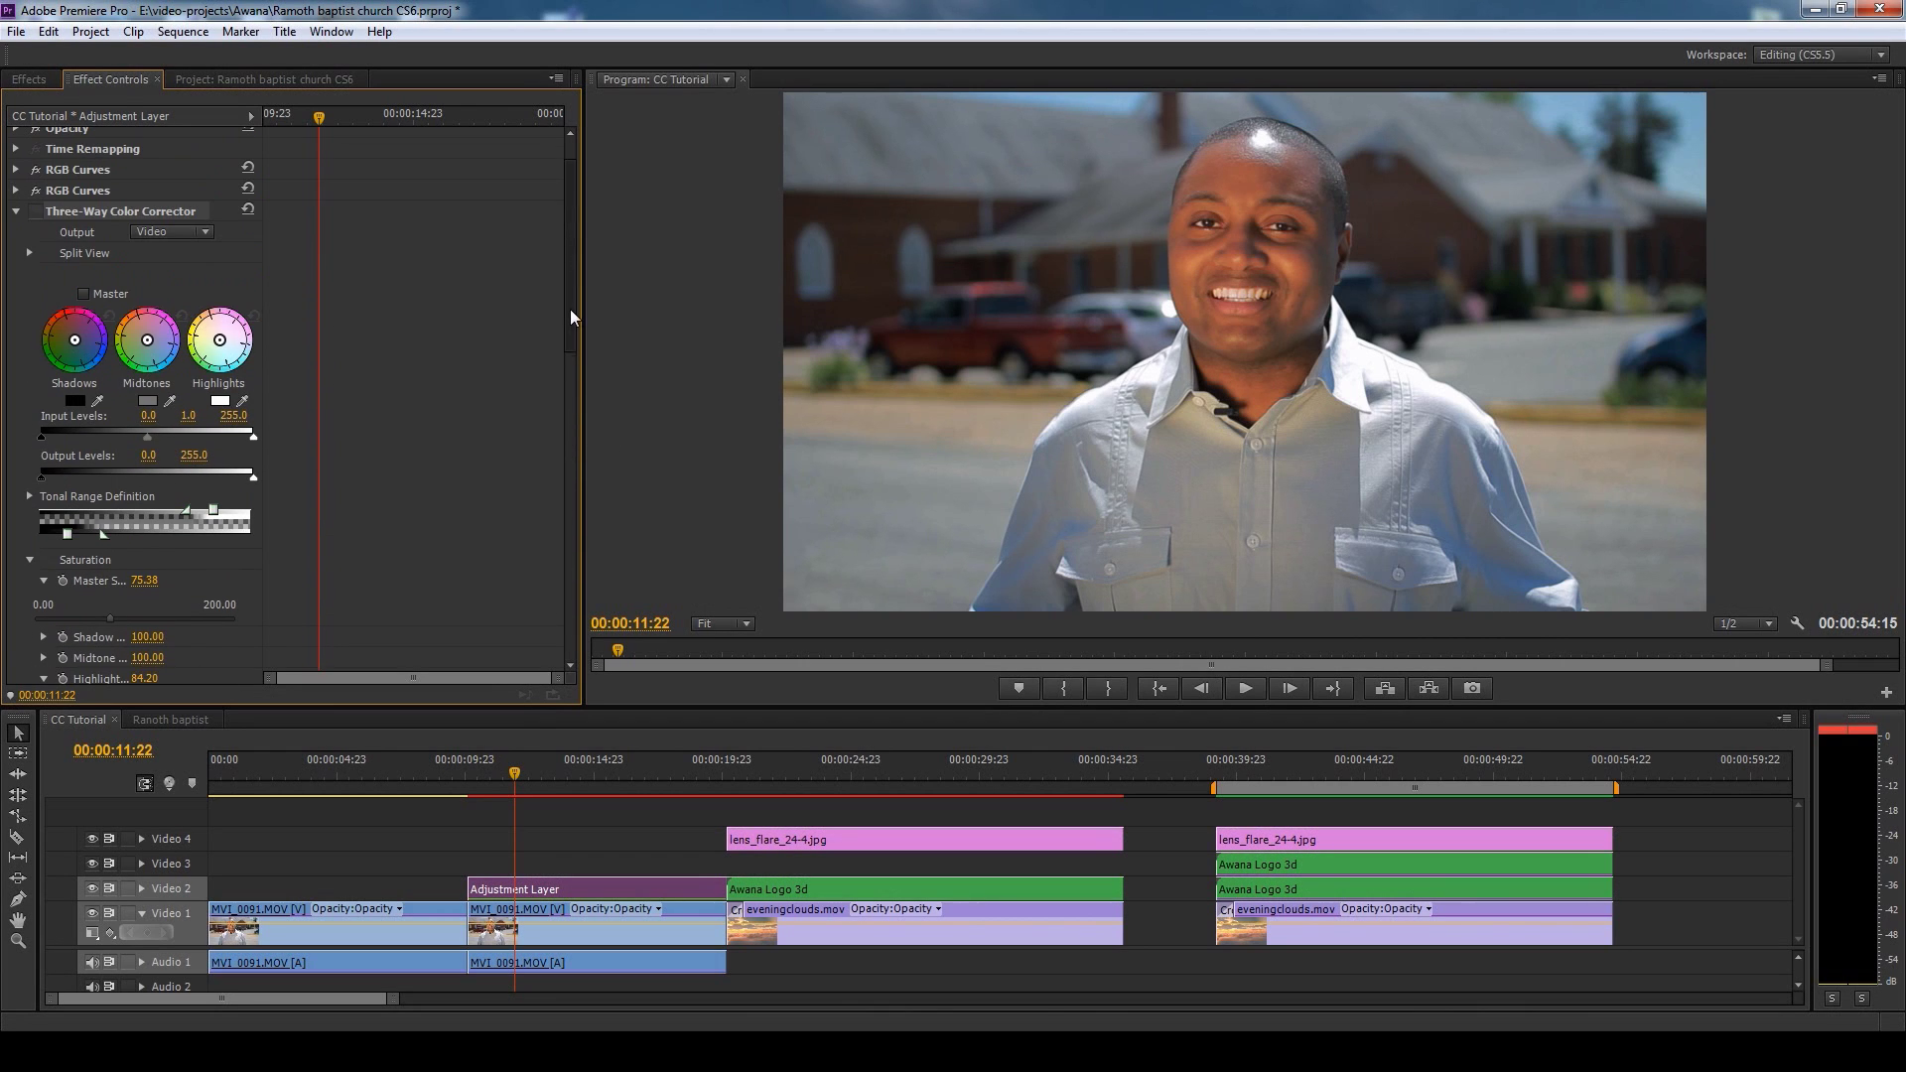
{"action": "left_click", "coordinate": [37, 212]}
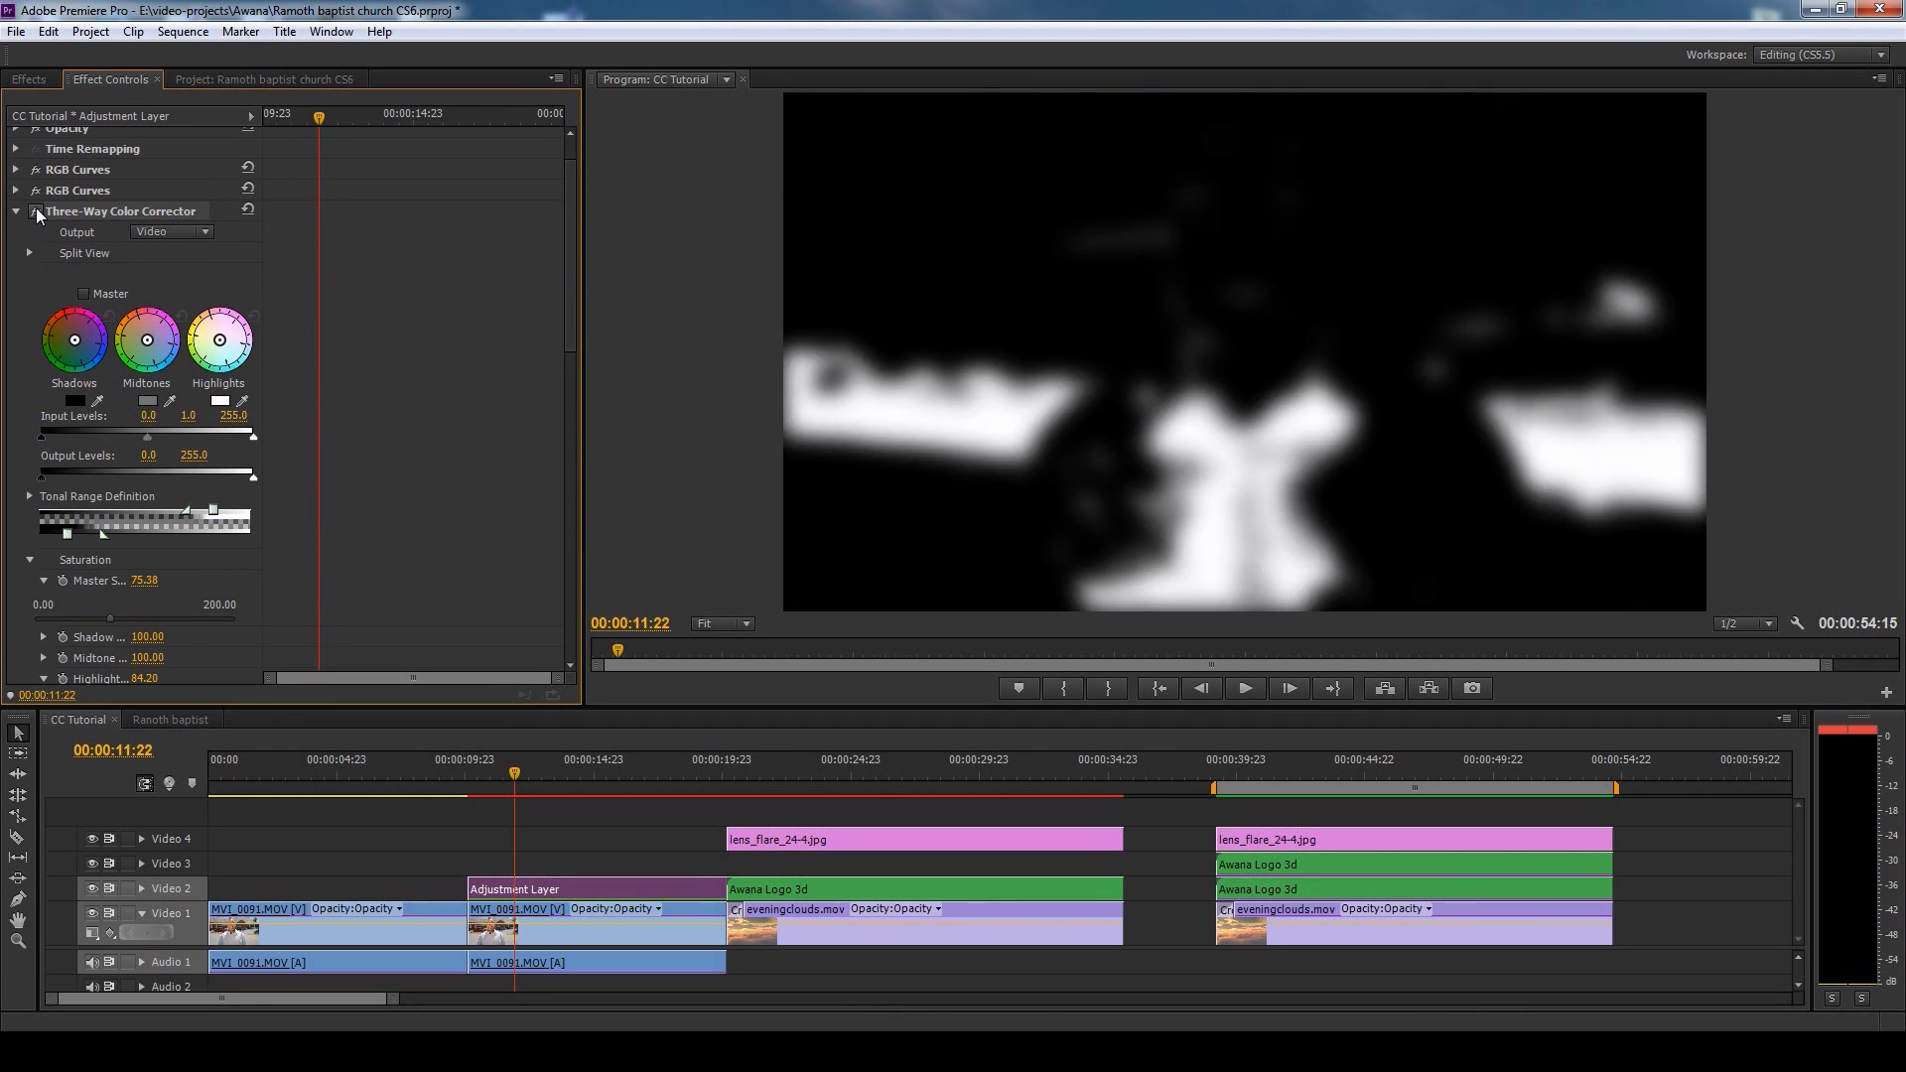
- Lower the secondary mask's Soften value to 0 and check the unsoftened mask on frames between 00:00:11:03 and 00:00:12:19
{"action": "left_click_drag", "start_coordinate": [570, 260], "coordinate": [581, 523]}
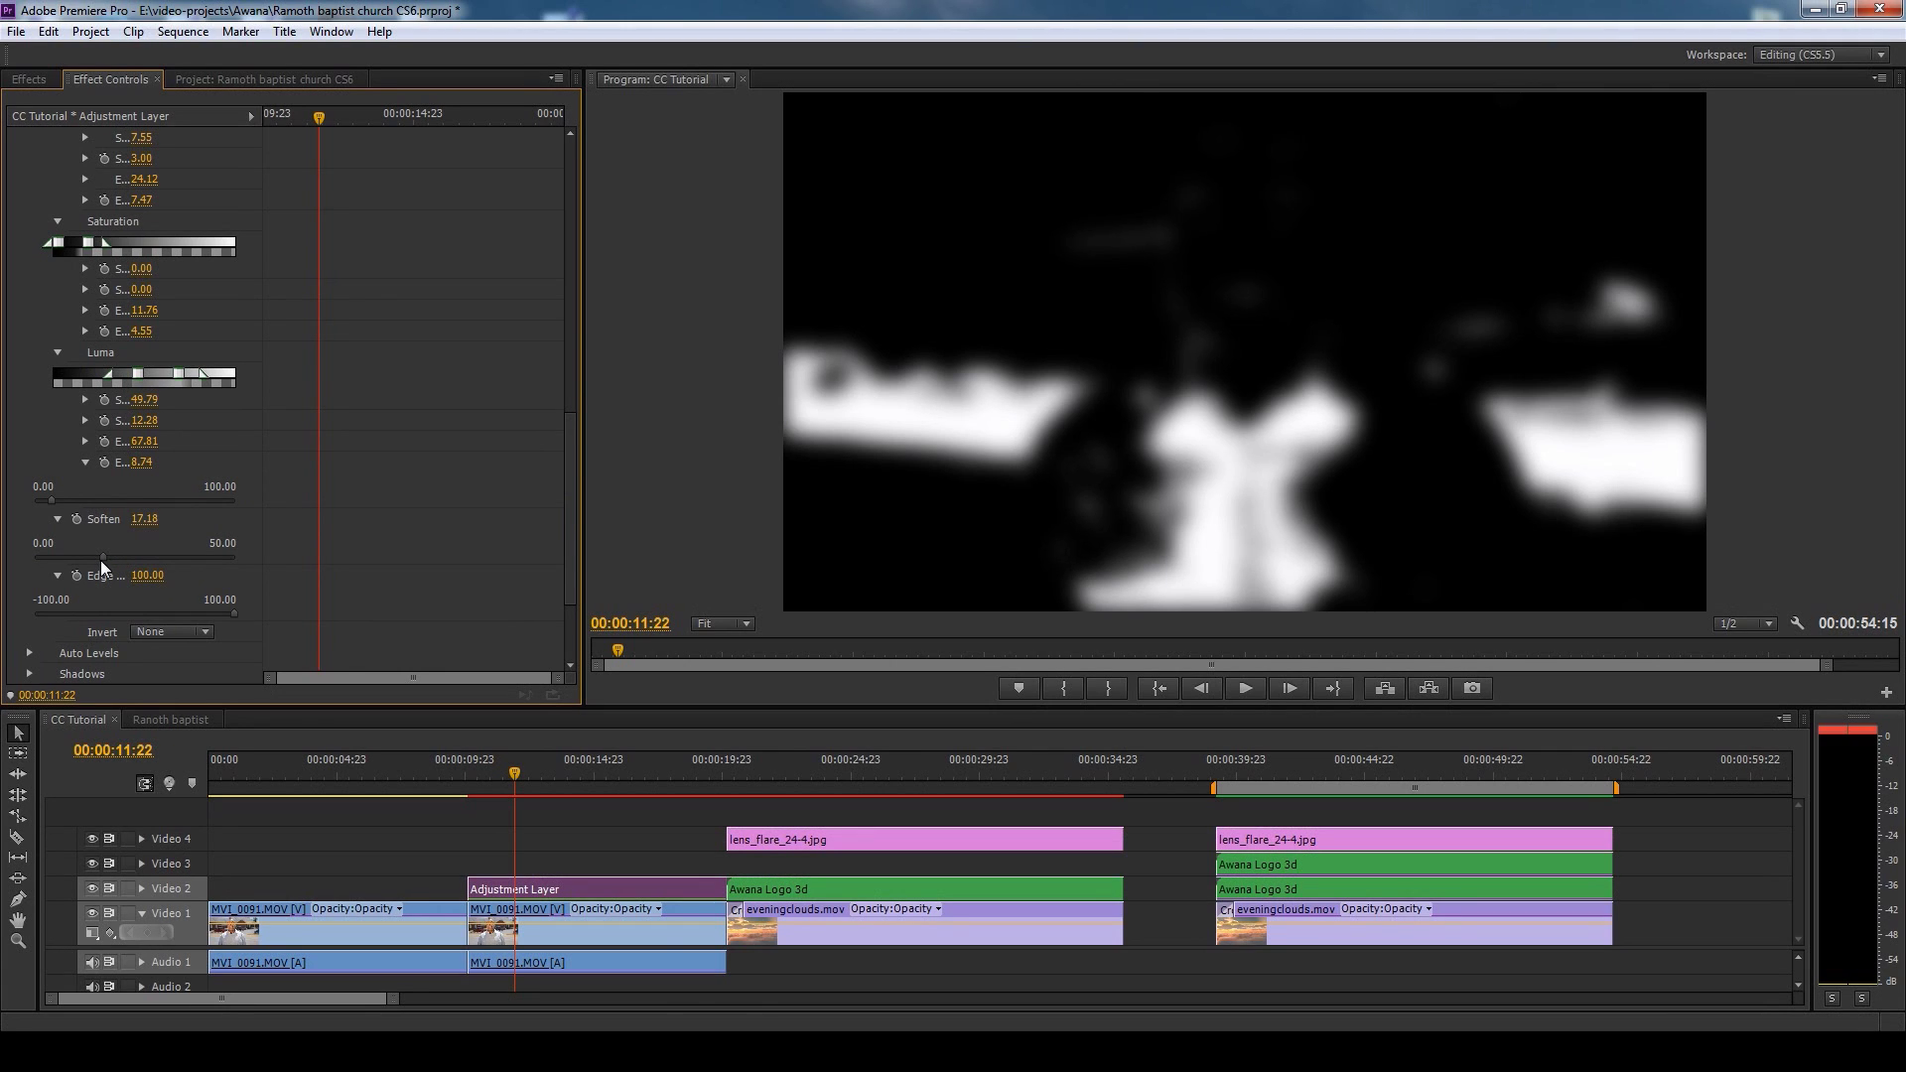
{"action": "left_click_drag", "start_coordinate": [103, 557], "coordinate": [2, 569]}
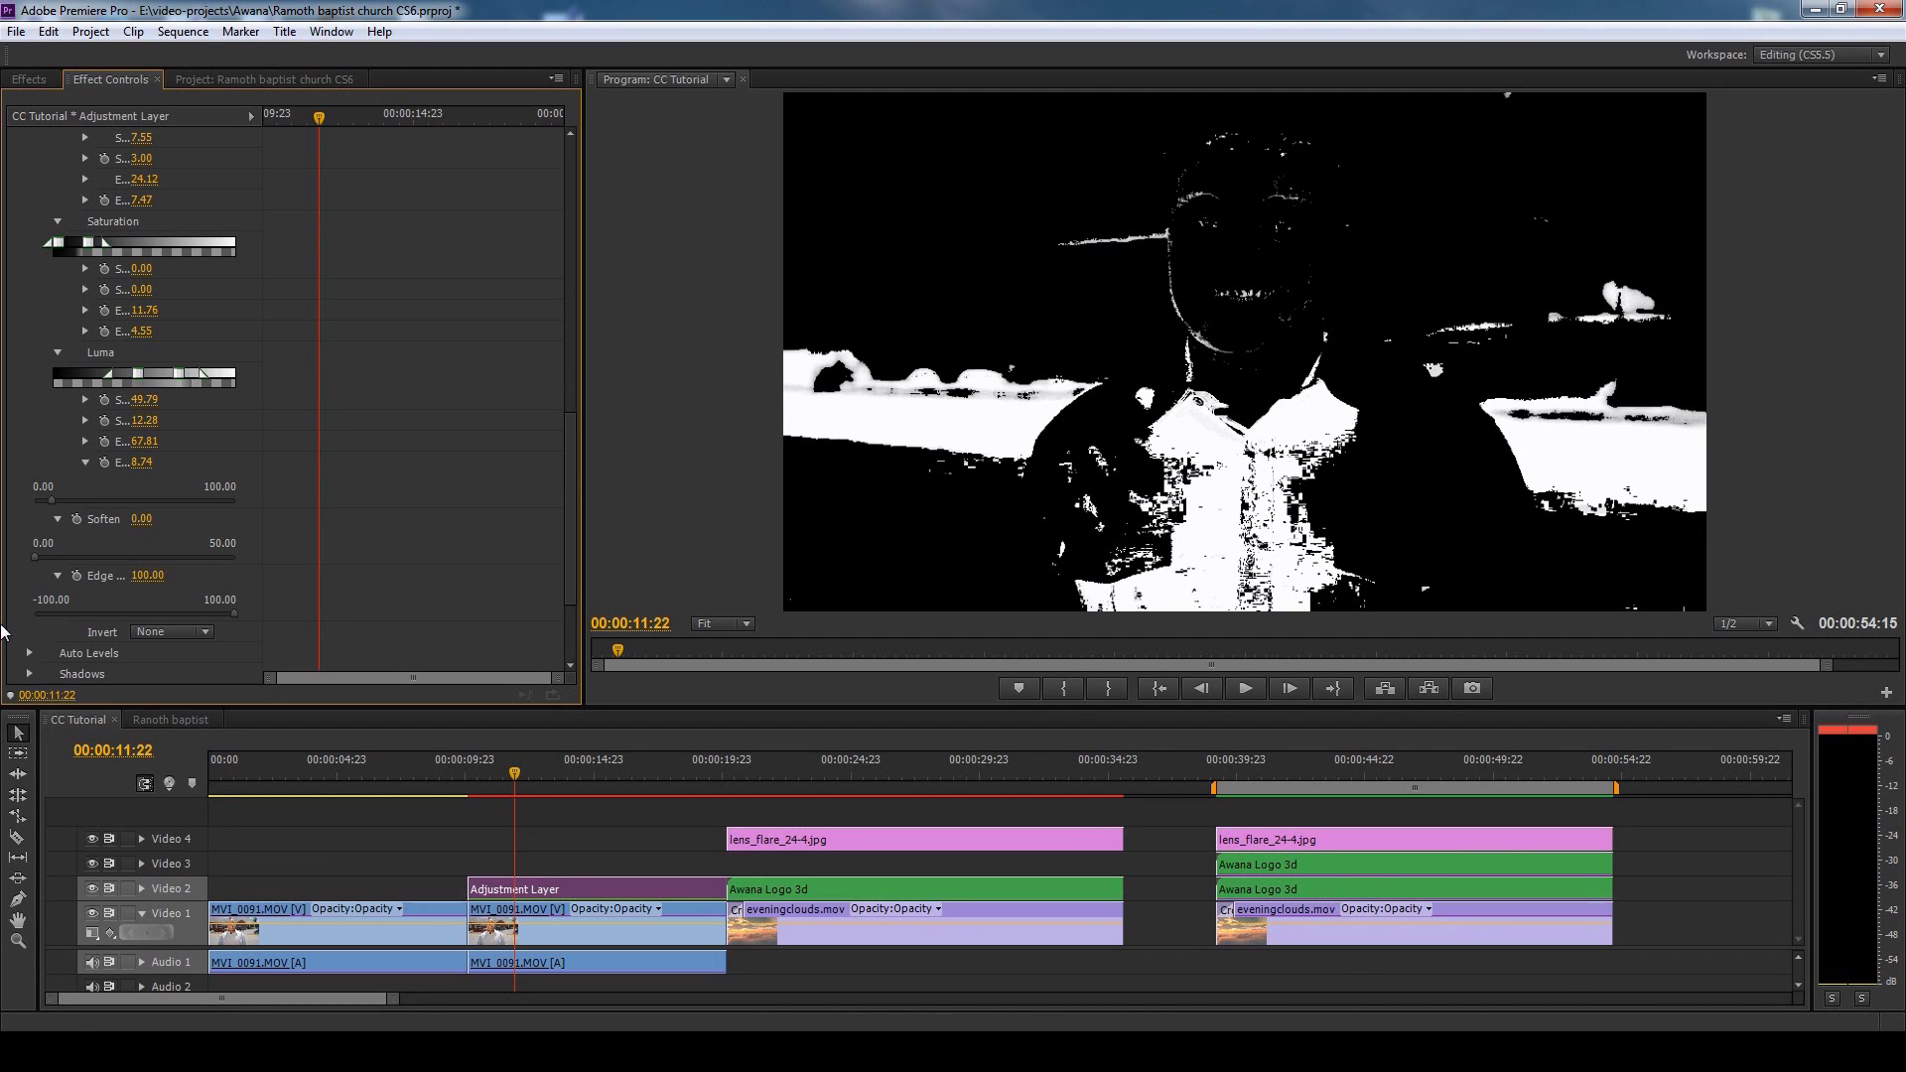
{"action": "left_click", "coordinate": [526, 782]}
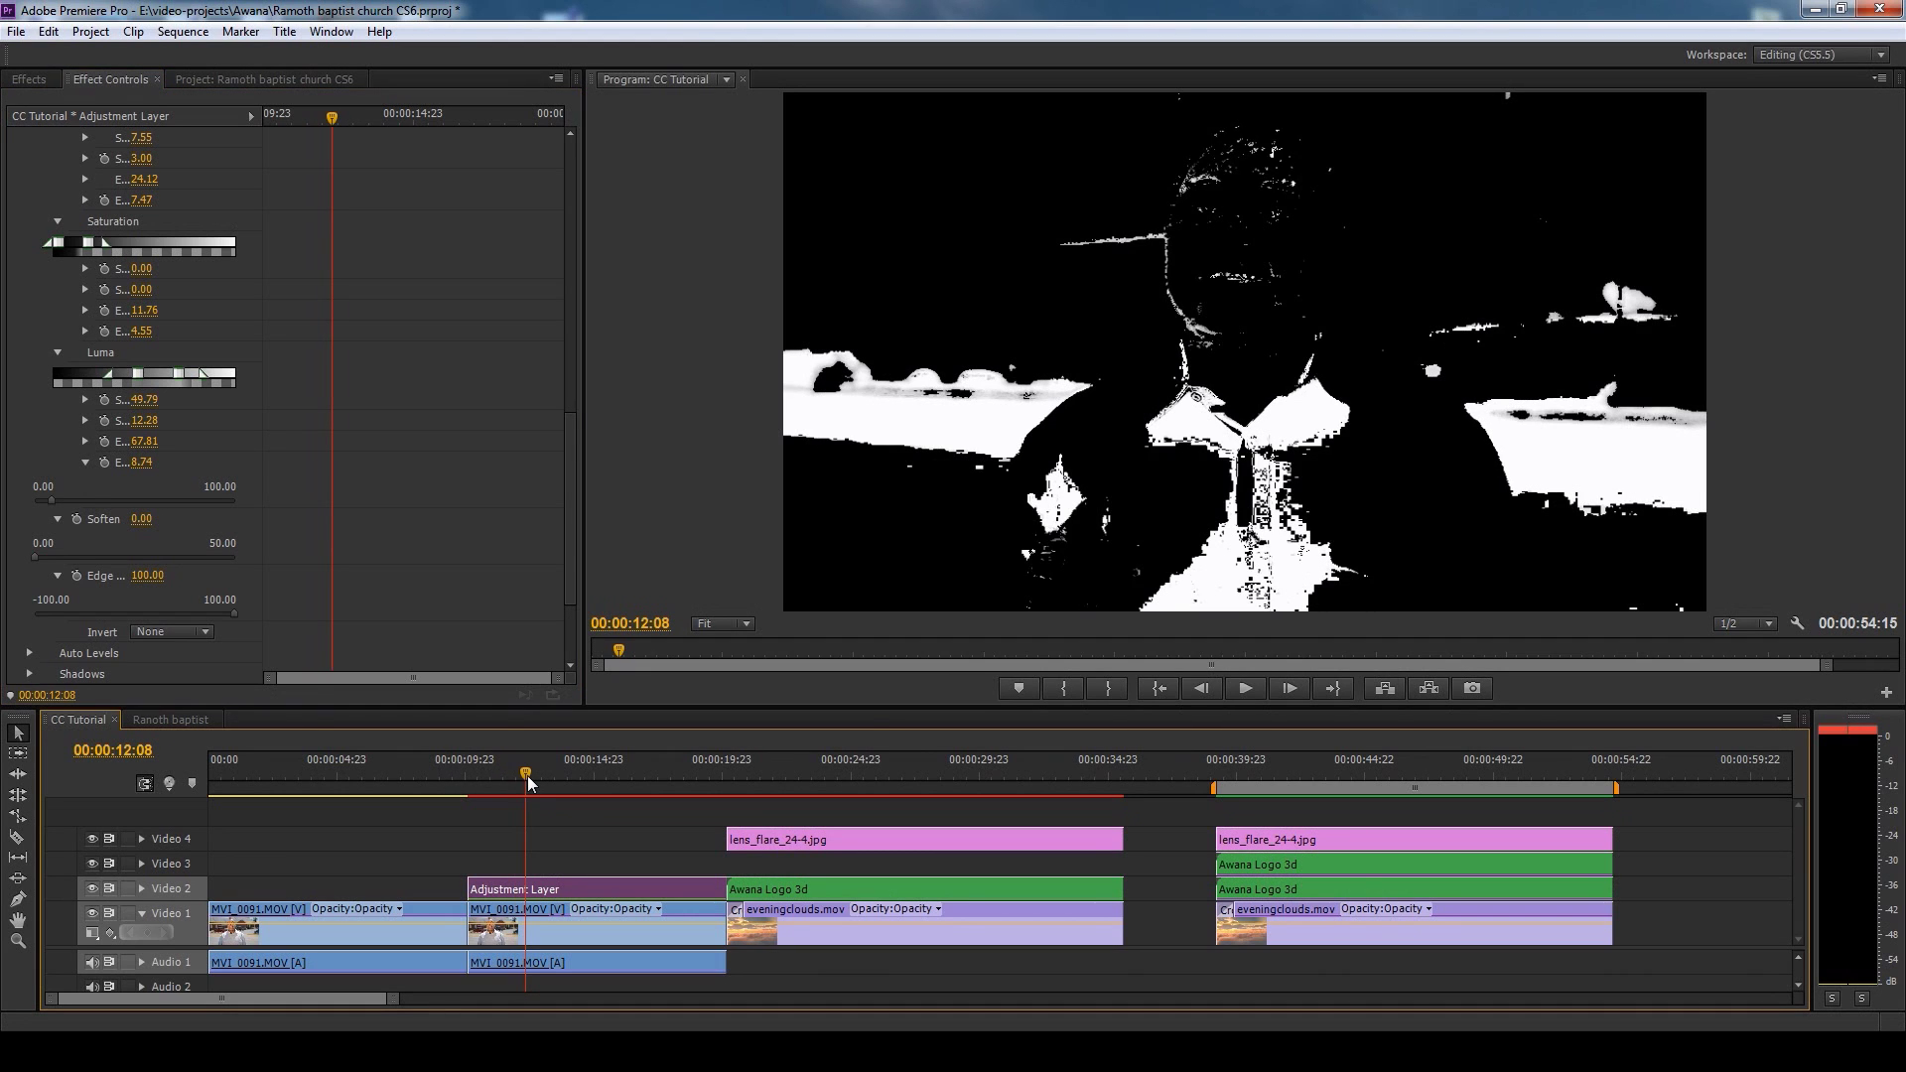
{"action": "left_click", "coordinate": [537, 779]}
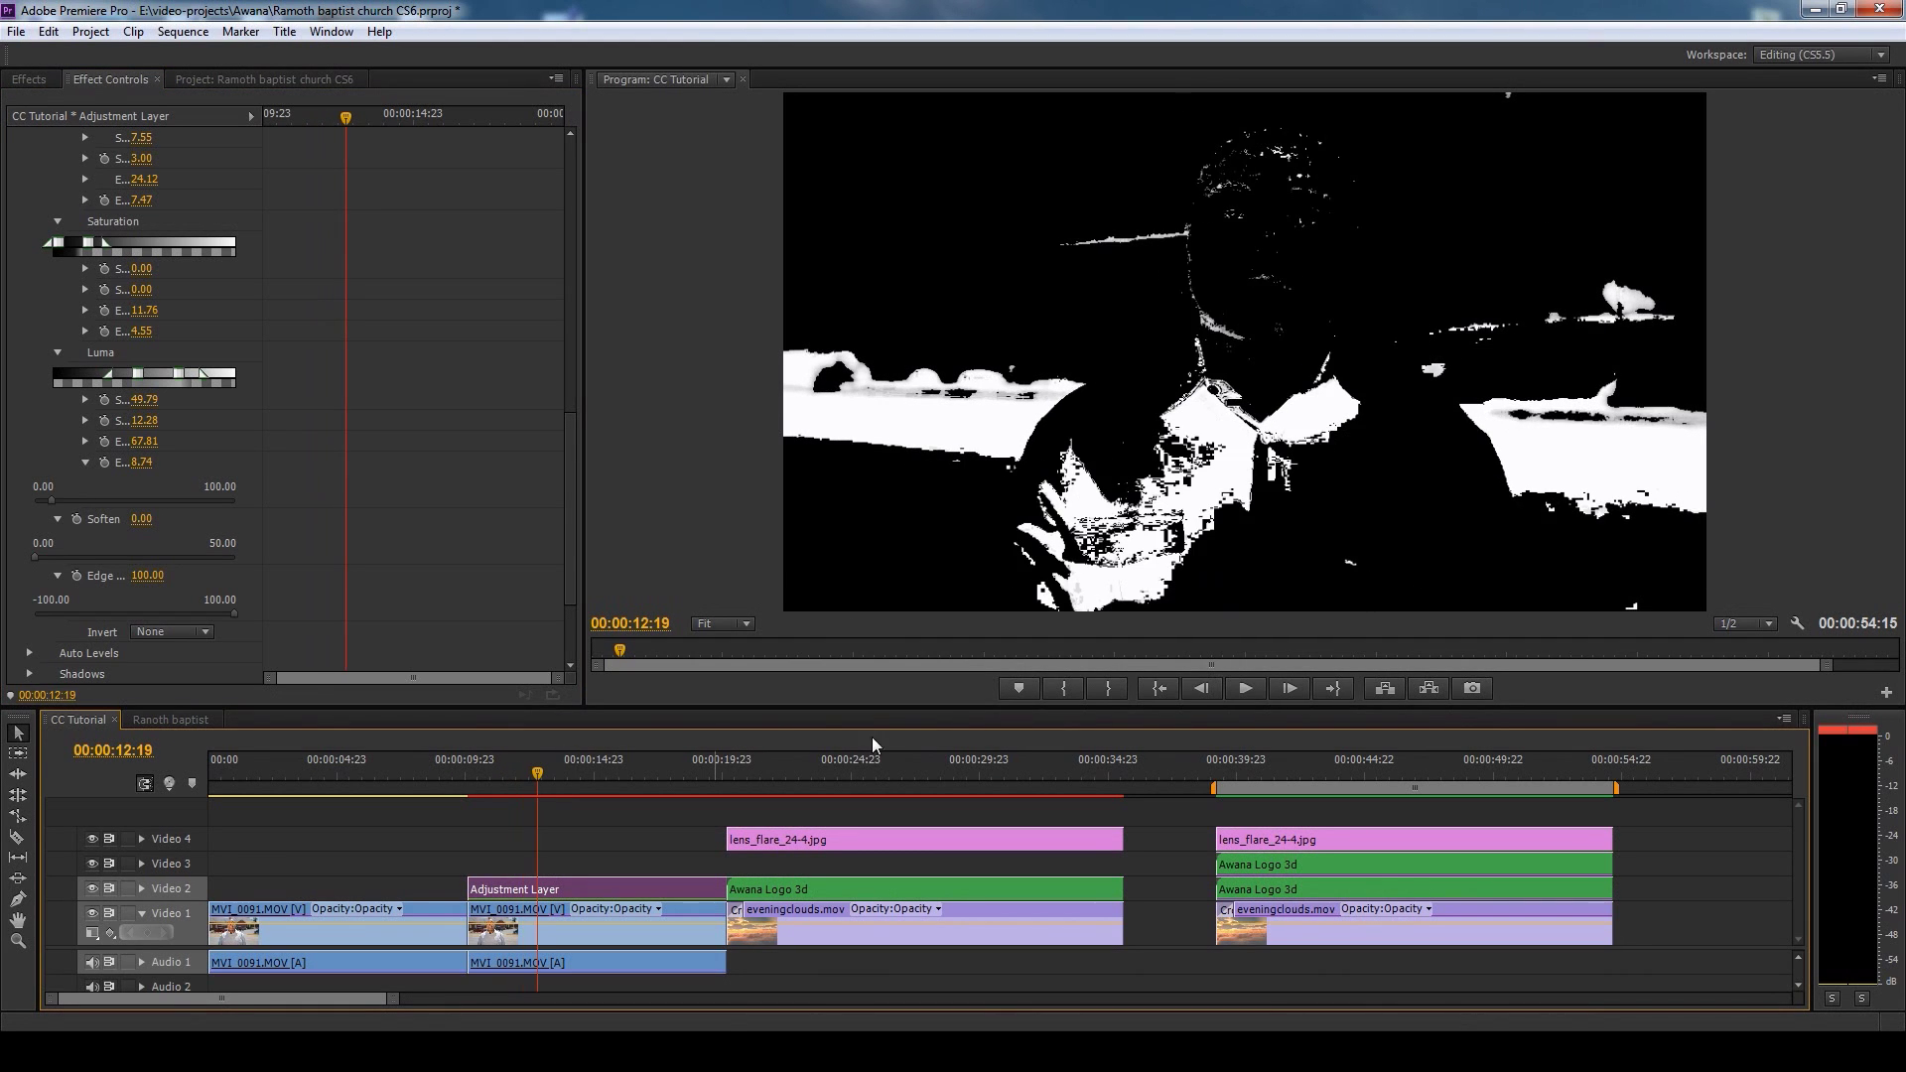
{"action": "left_click", "coordinate": [523, 780]}
{"action": "left_click", "coordinate": [509, 780]}
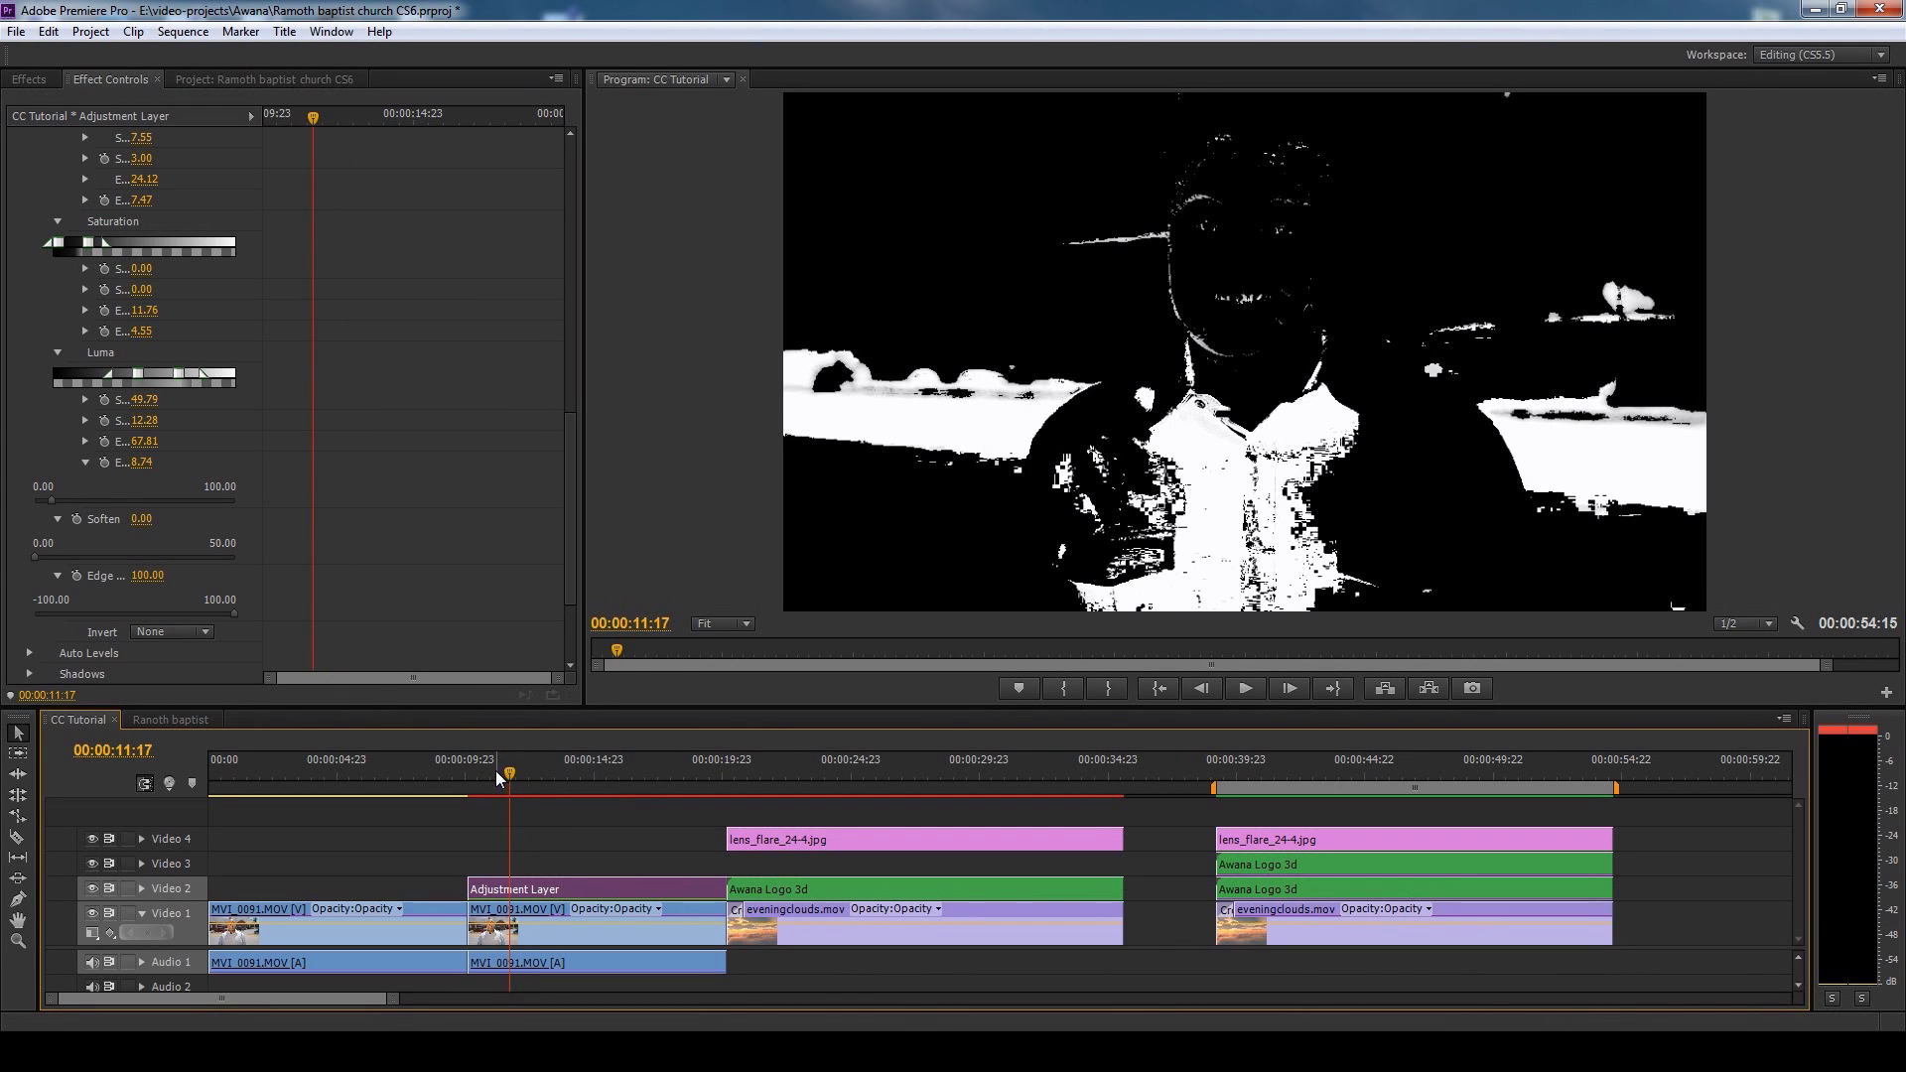
{"action": "left_click", "coordinate": [495, 779]}
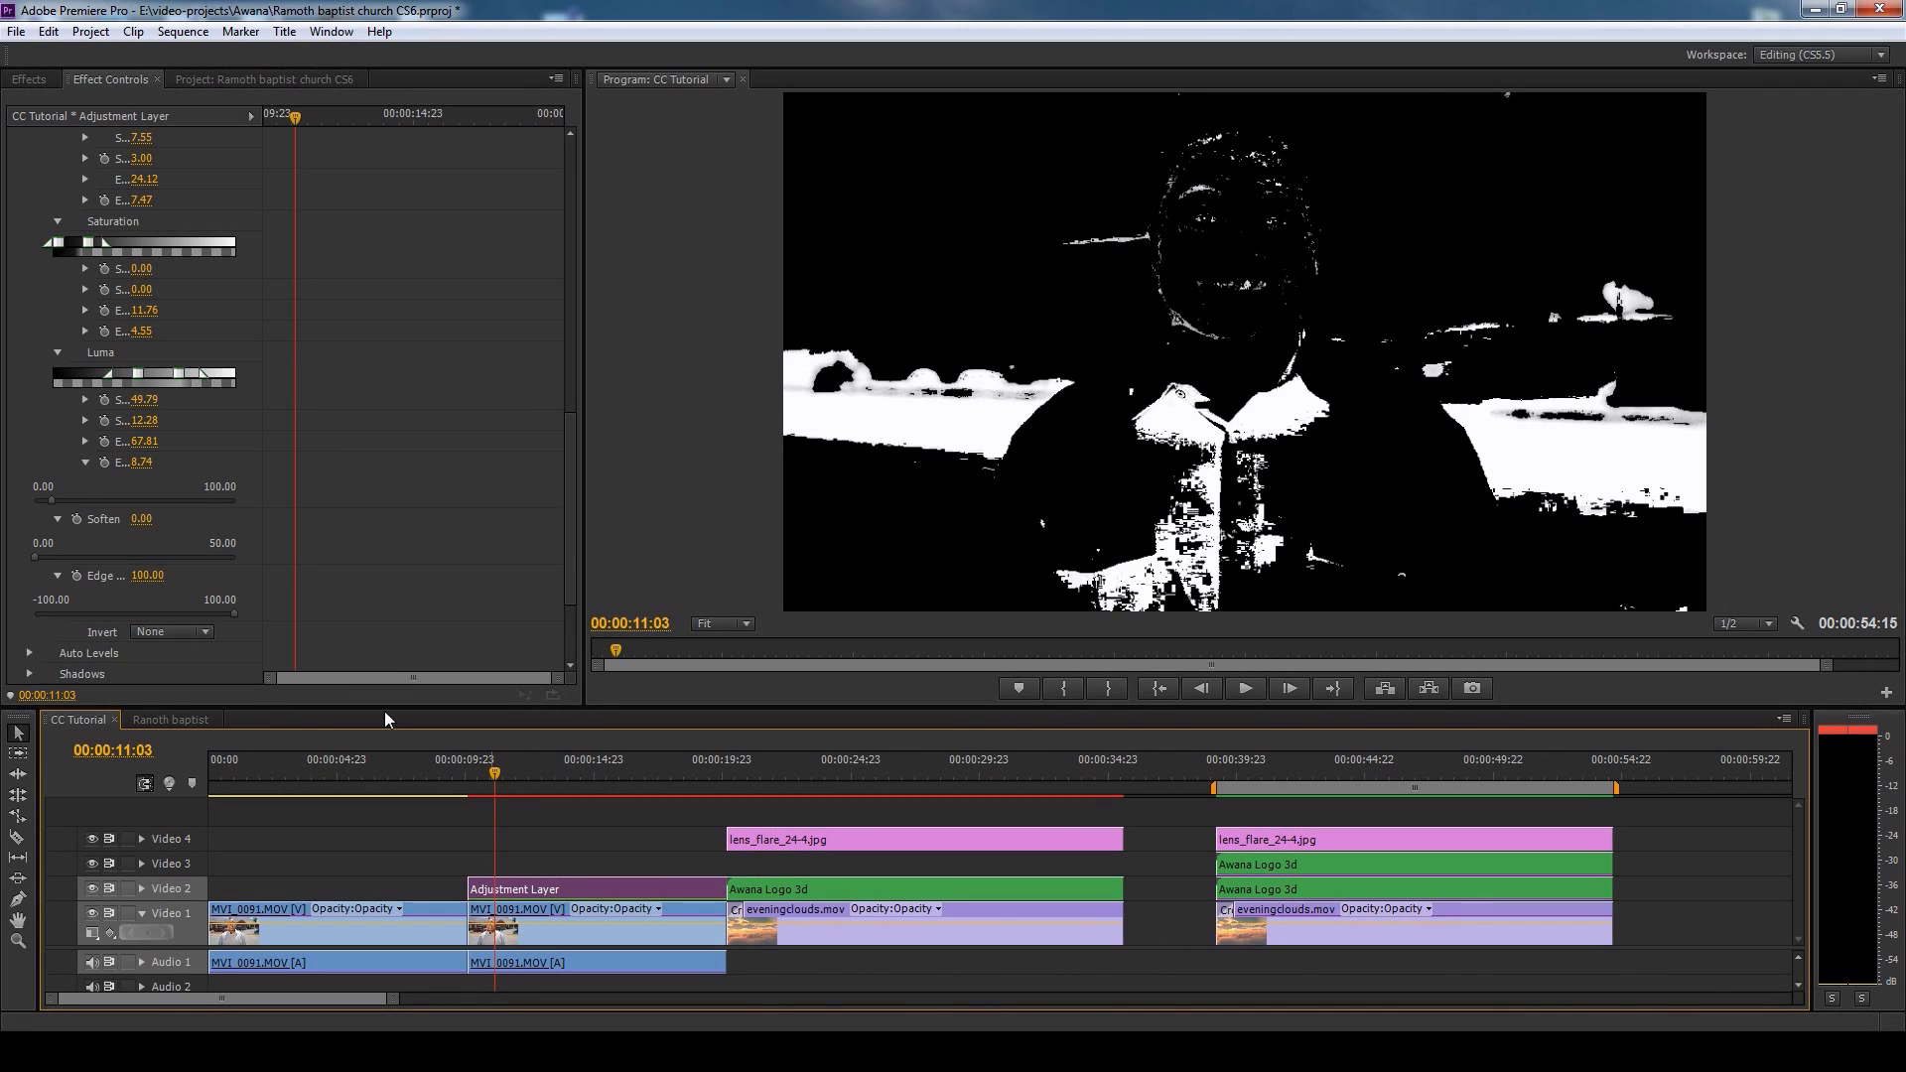
- Set the secondary mask's Soften value to 18.16 and check the softened mask on frames back to 00:00:10:18
{"action": "left_click_drag", "start_coordinate": [573, 514], "coordinate": [573, 549]}
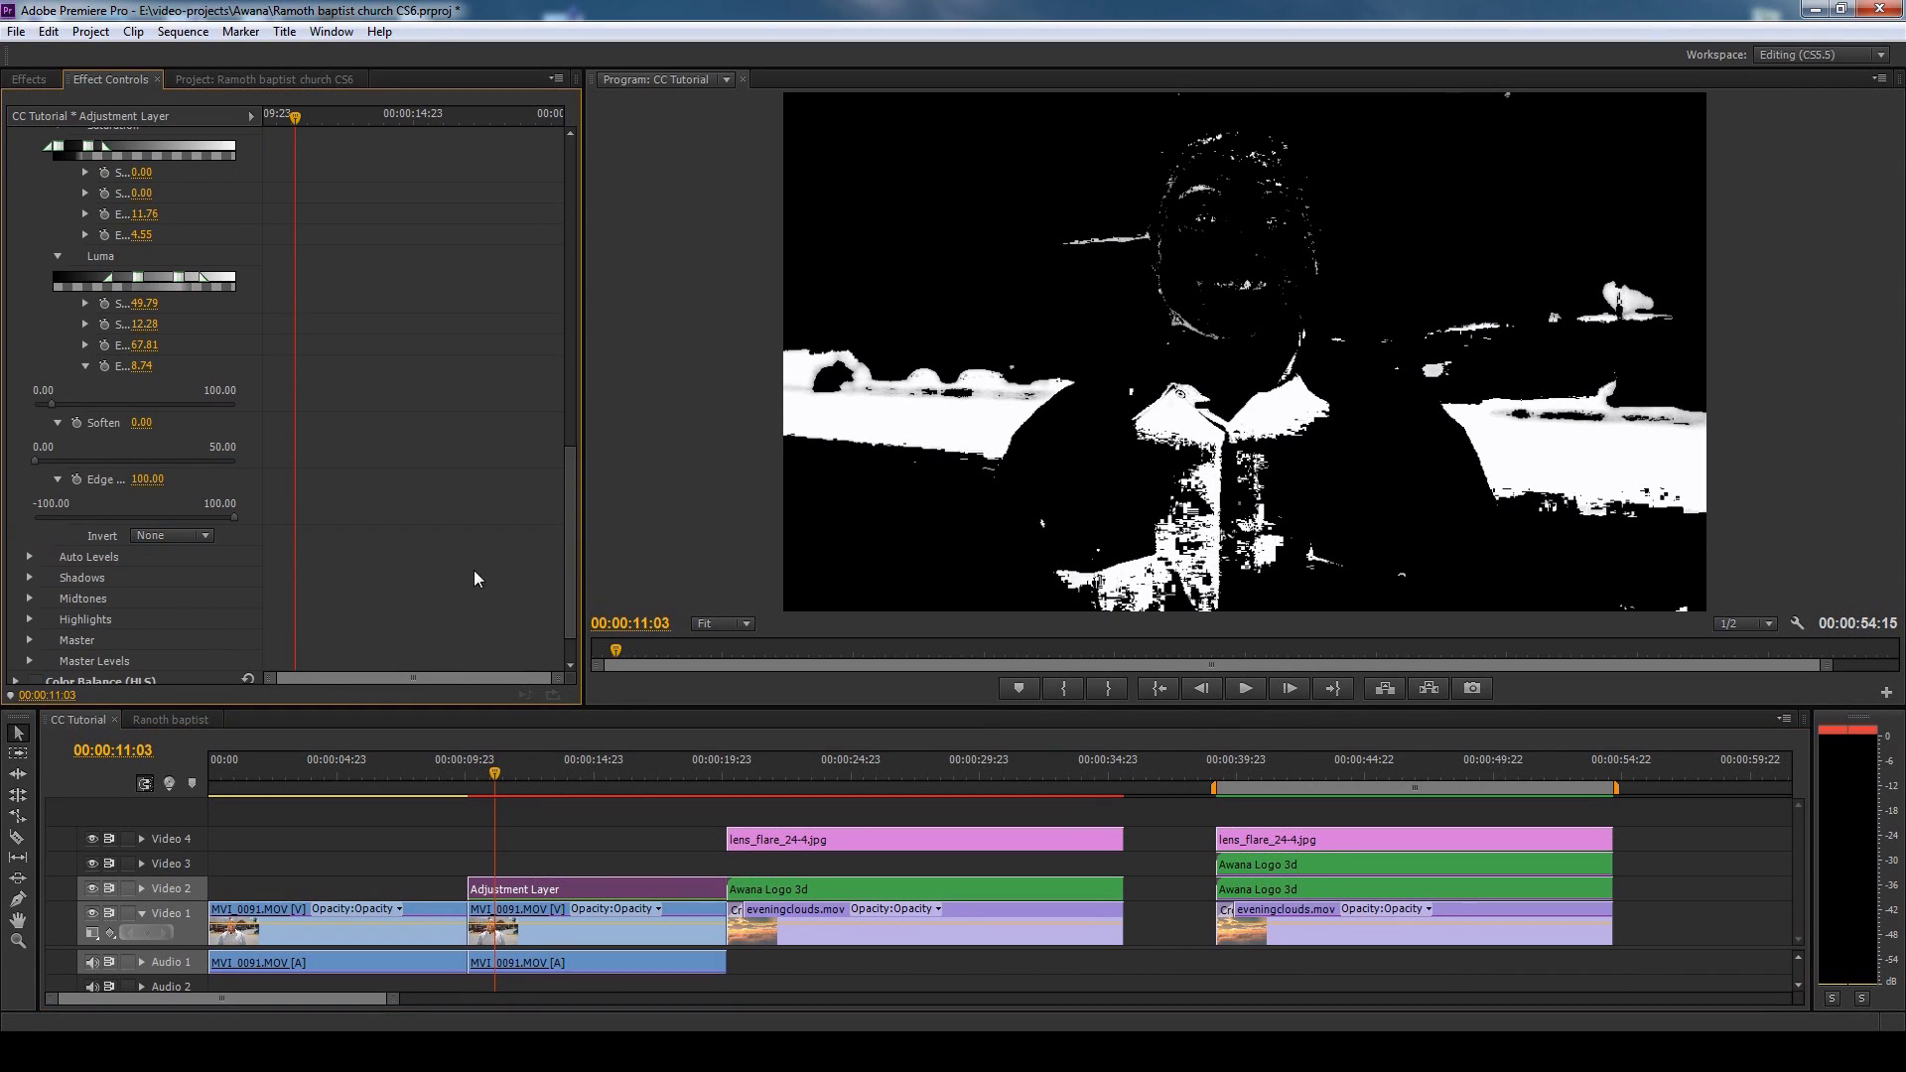
{"action": "left_click", "coordinate": [107, 461]}
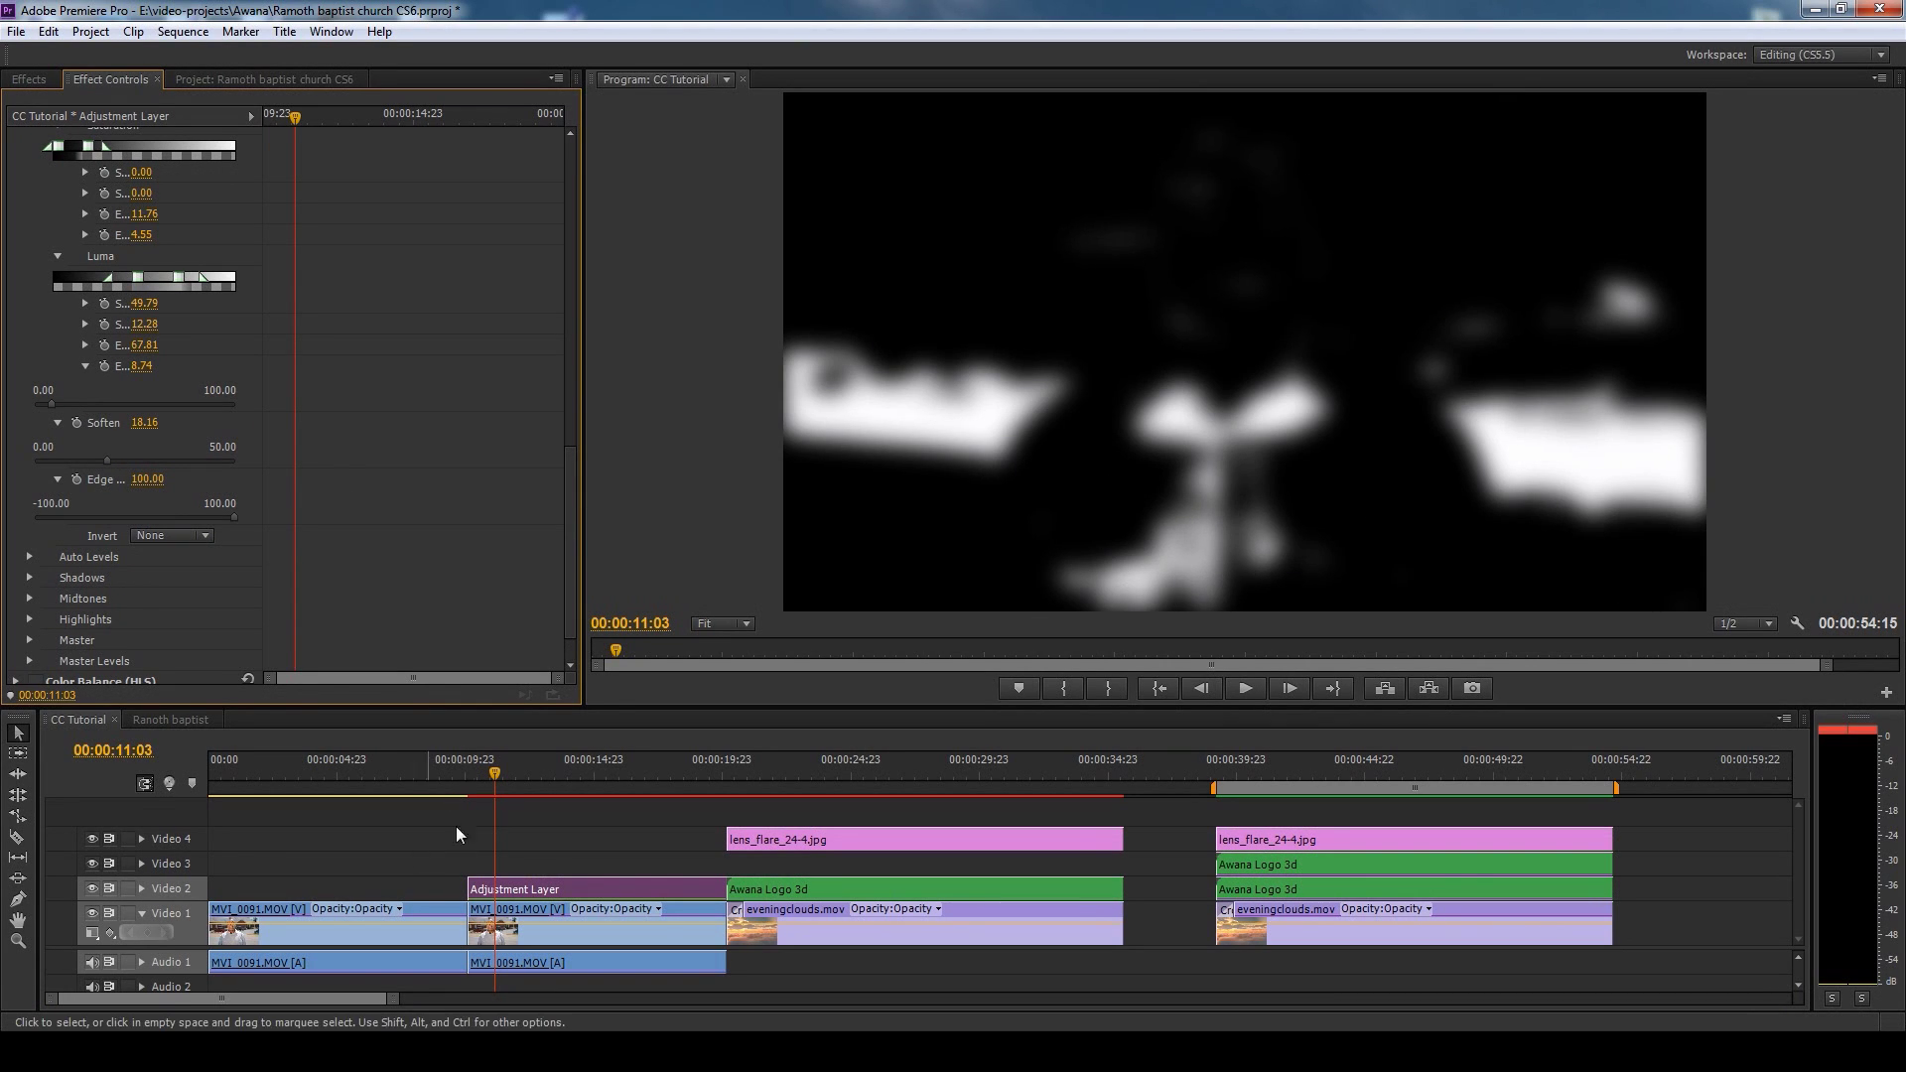
{"action": "left_click", "coordinate": [489, 774]}
{"action": "left_click", "coordinate": [487, 773]}
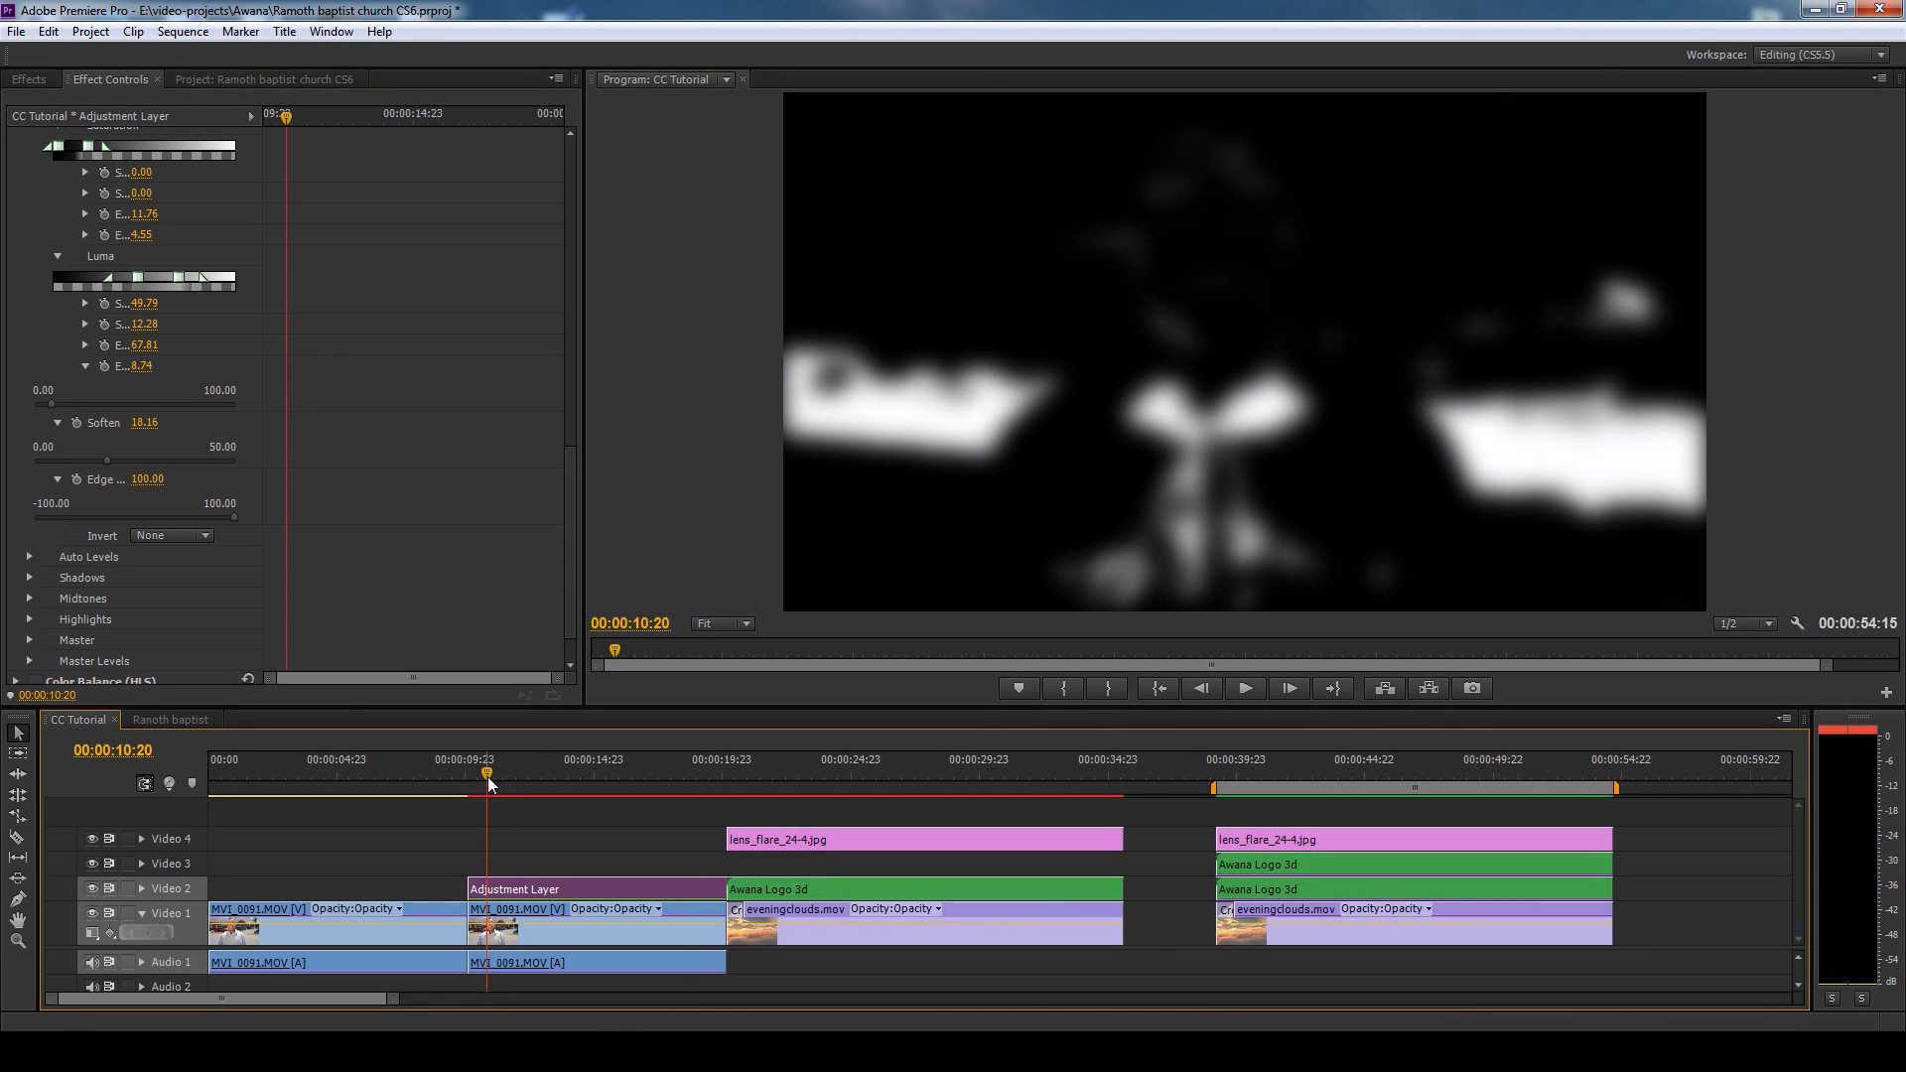
{"action": "left_click", "coordinate": [485, 775]}
{"action": "double_click", "coordinate": [484, 789]}
- Hide the Three-Way Color Corrector's secondary color correction mask and collapse the effect's settings
{"action": "left_click_drag", "start_coordinate": [572, 625], "coordinate": [573, 315]}
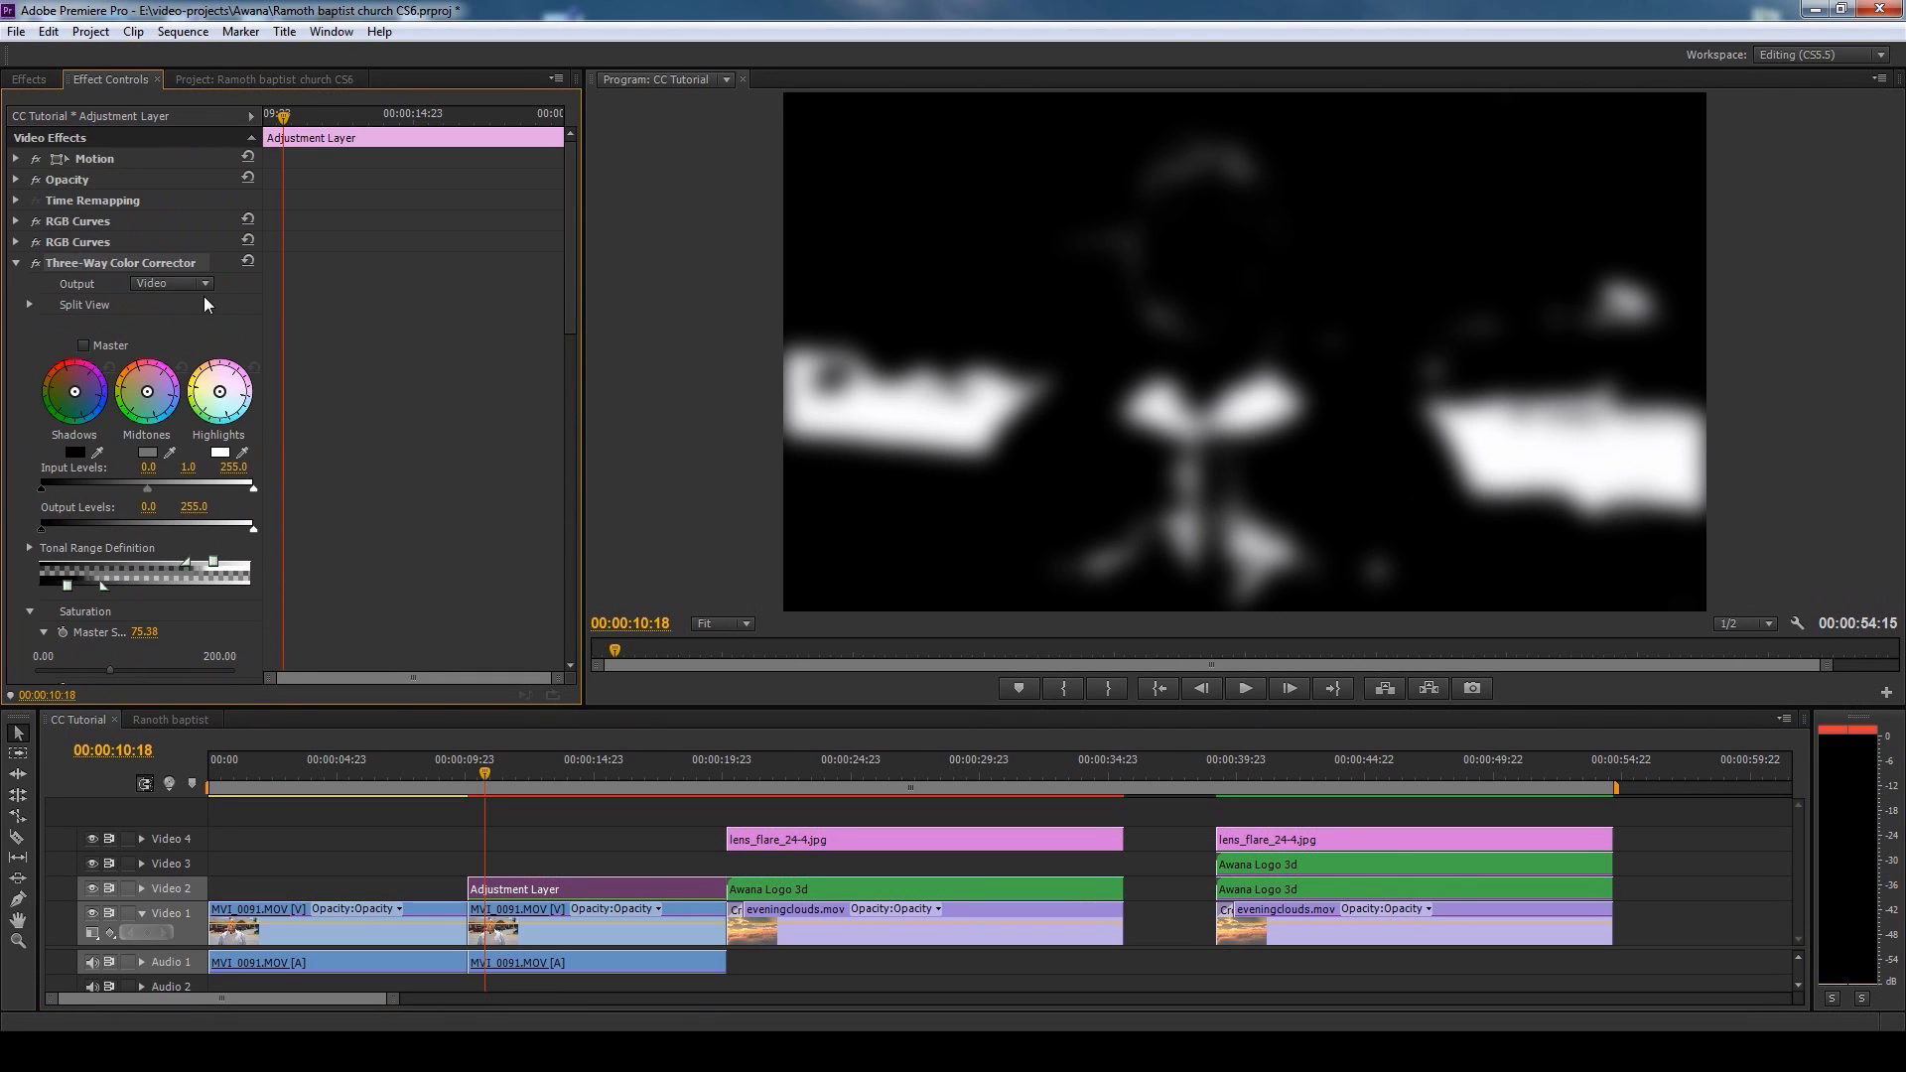
{"action": "left_click", "coordinate": [16, 265]}
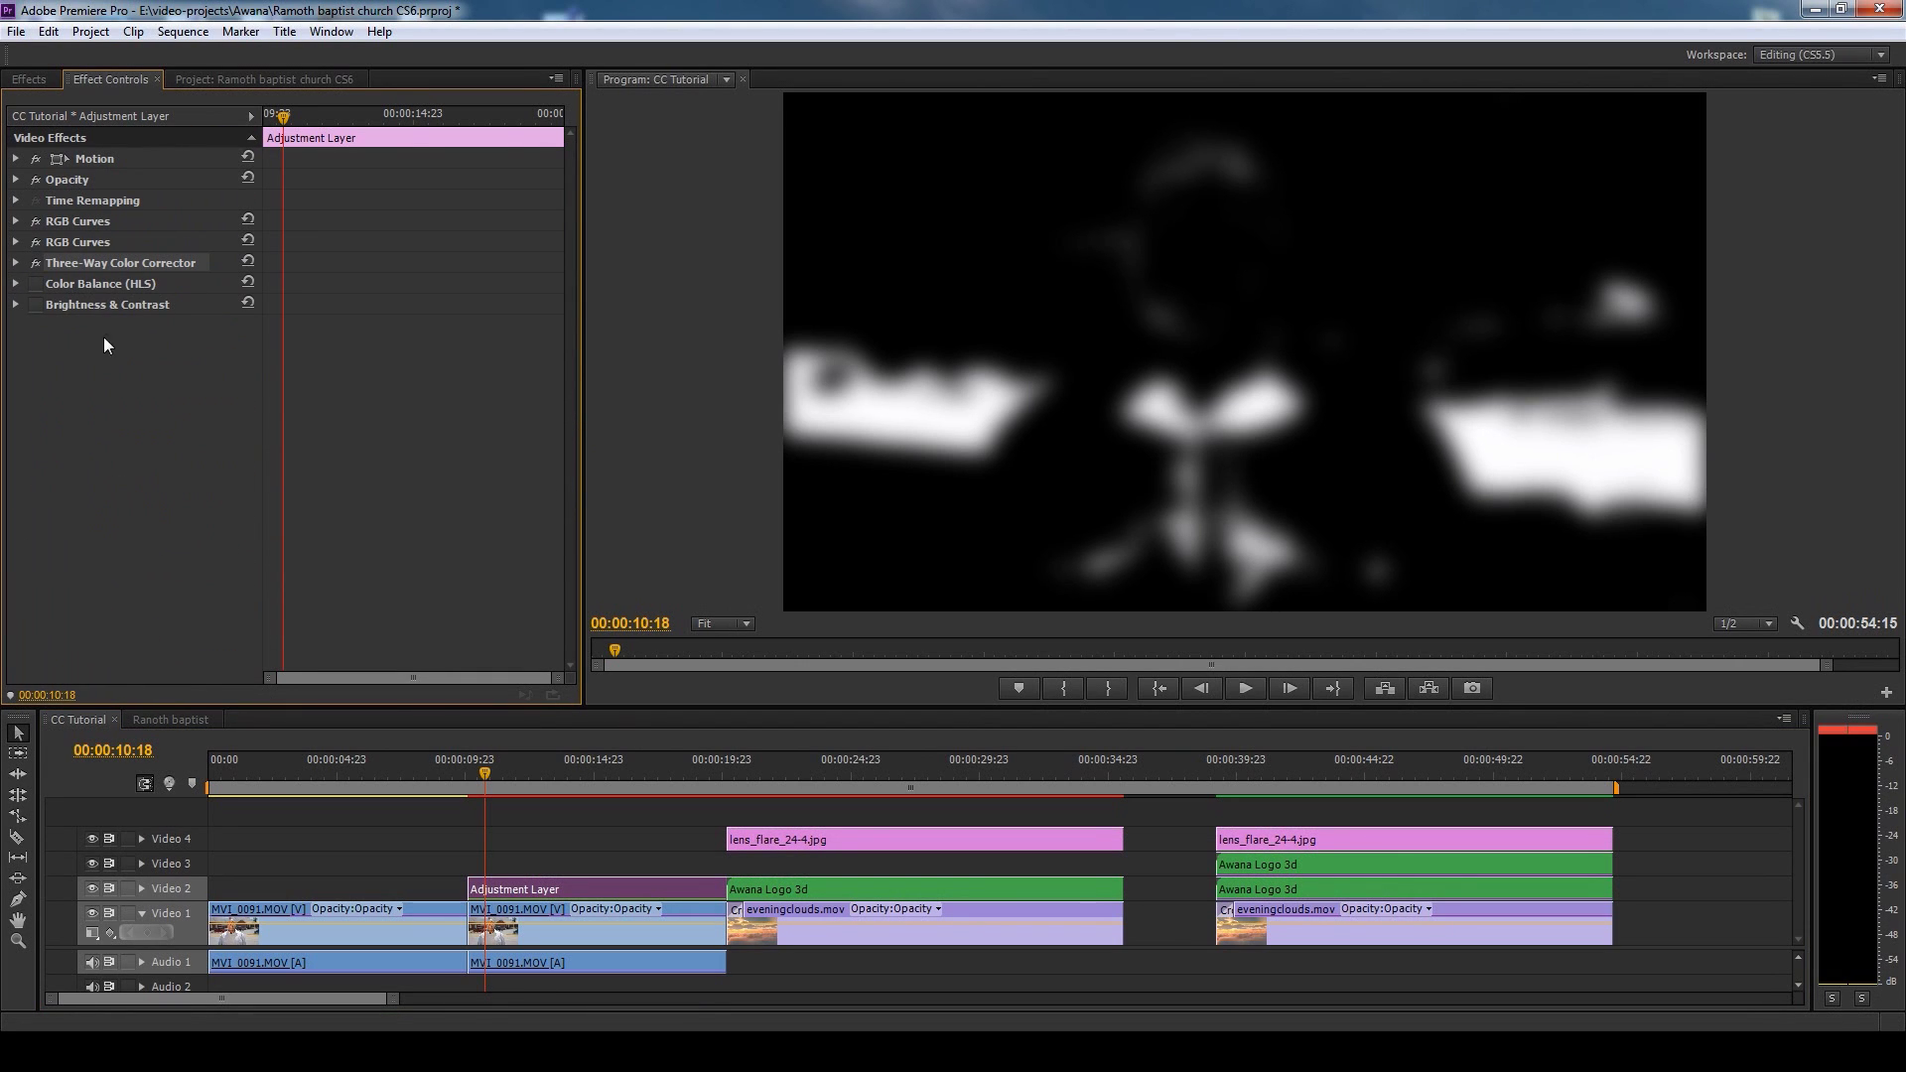
{"action": "left_click", "coordinate": [16, 263]}
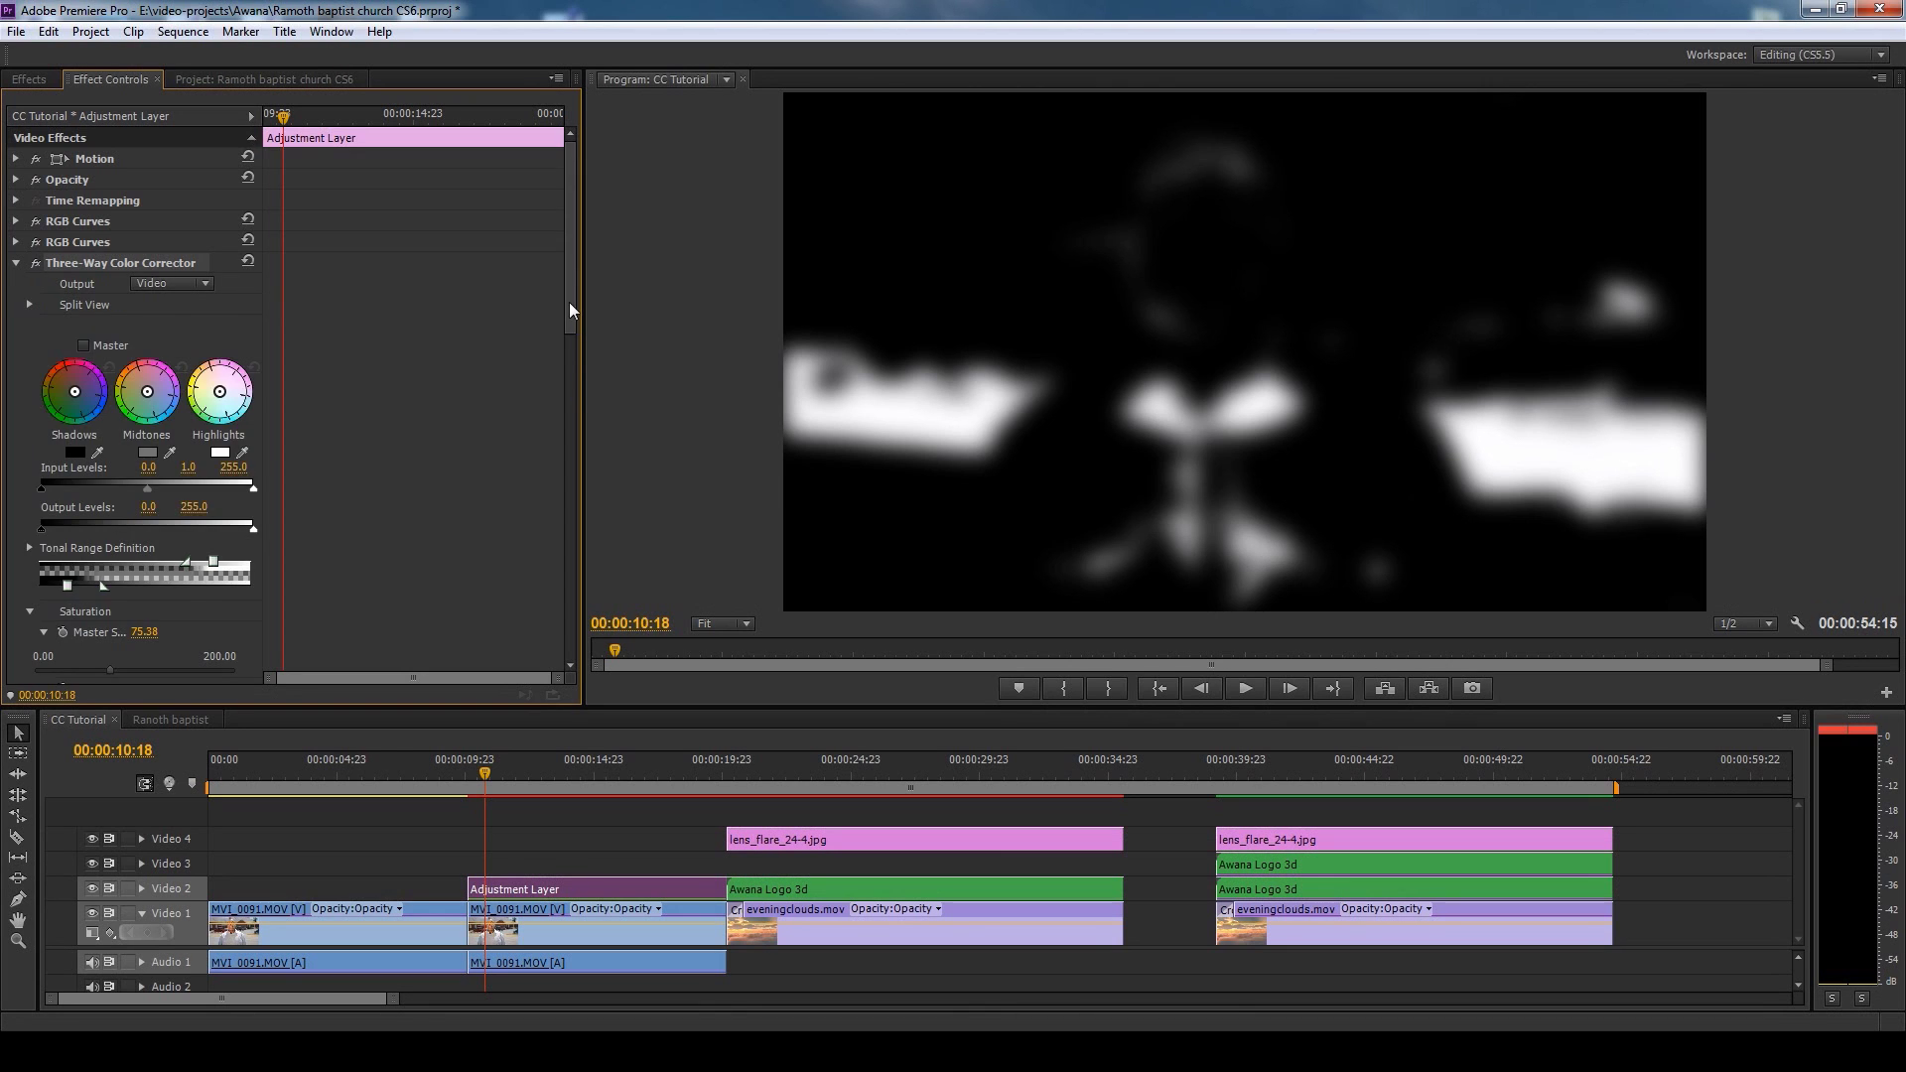
{"action": "left_click_drag", "start_coordinate": [569, 302], "coordinate": [574, 392]}
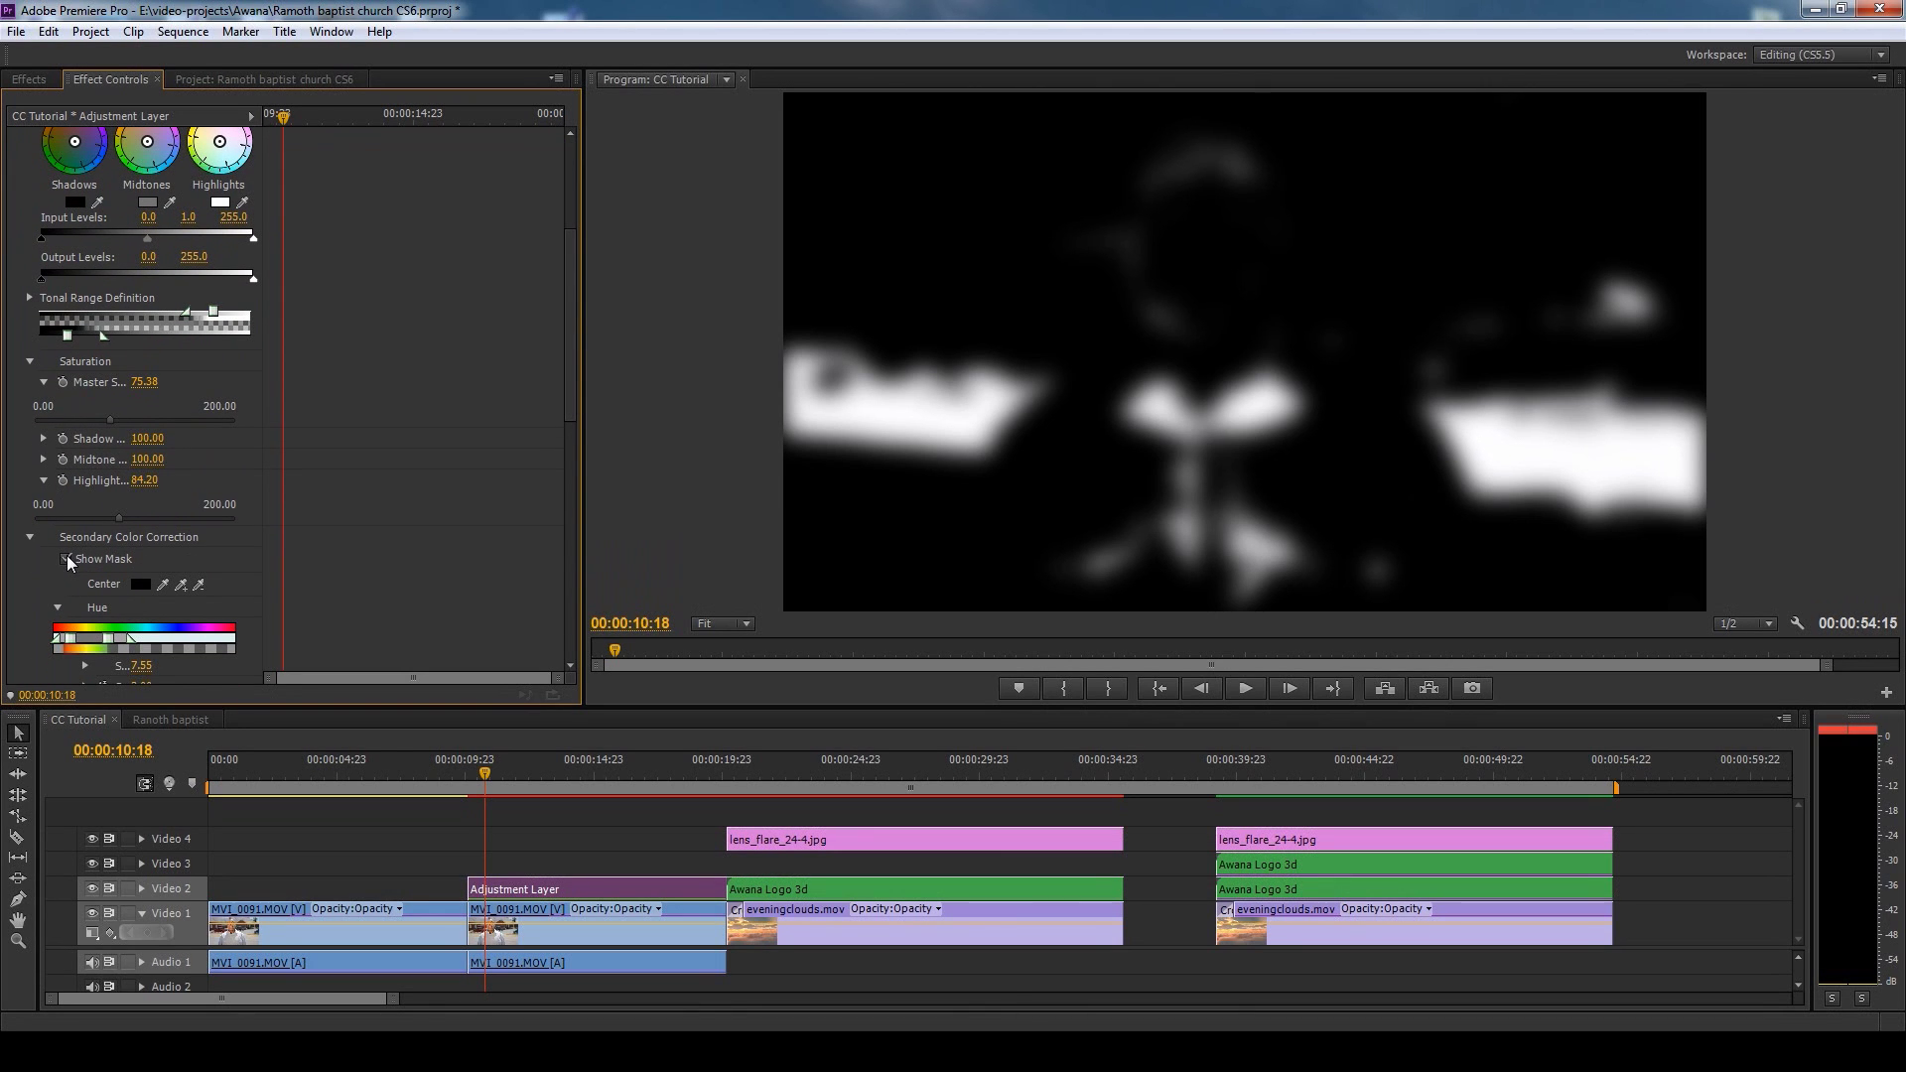
{"action": "left_click_drag", "start_coordinate": [569, 393], "coordinate": [574, 276]}
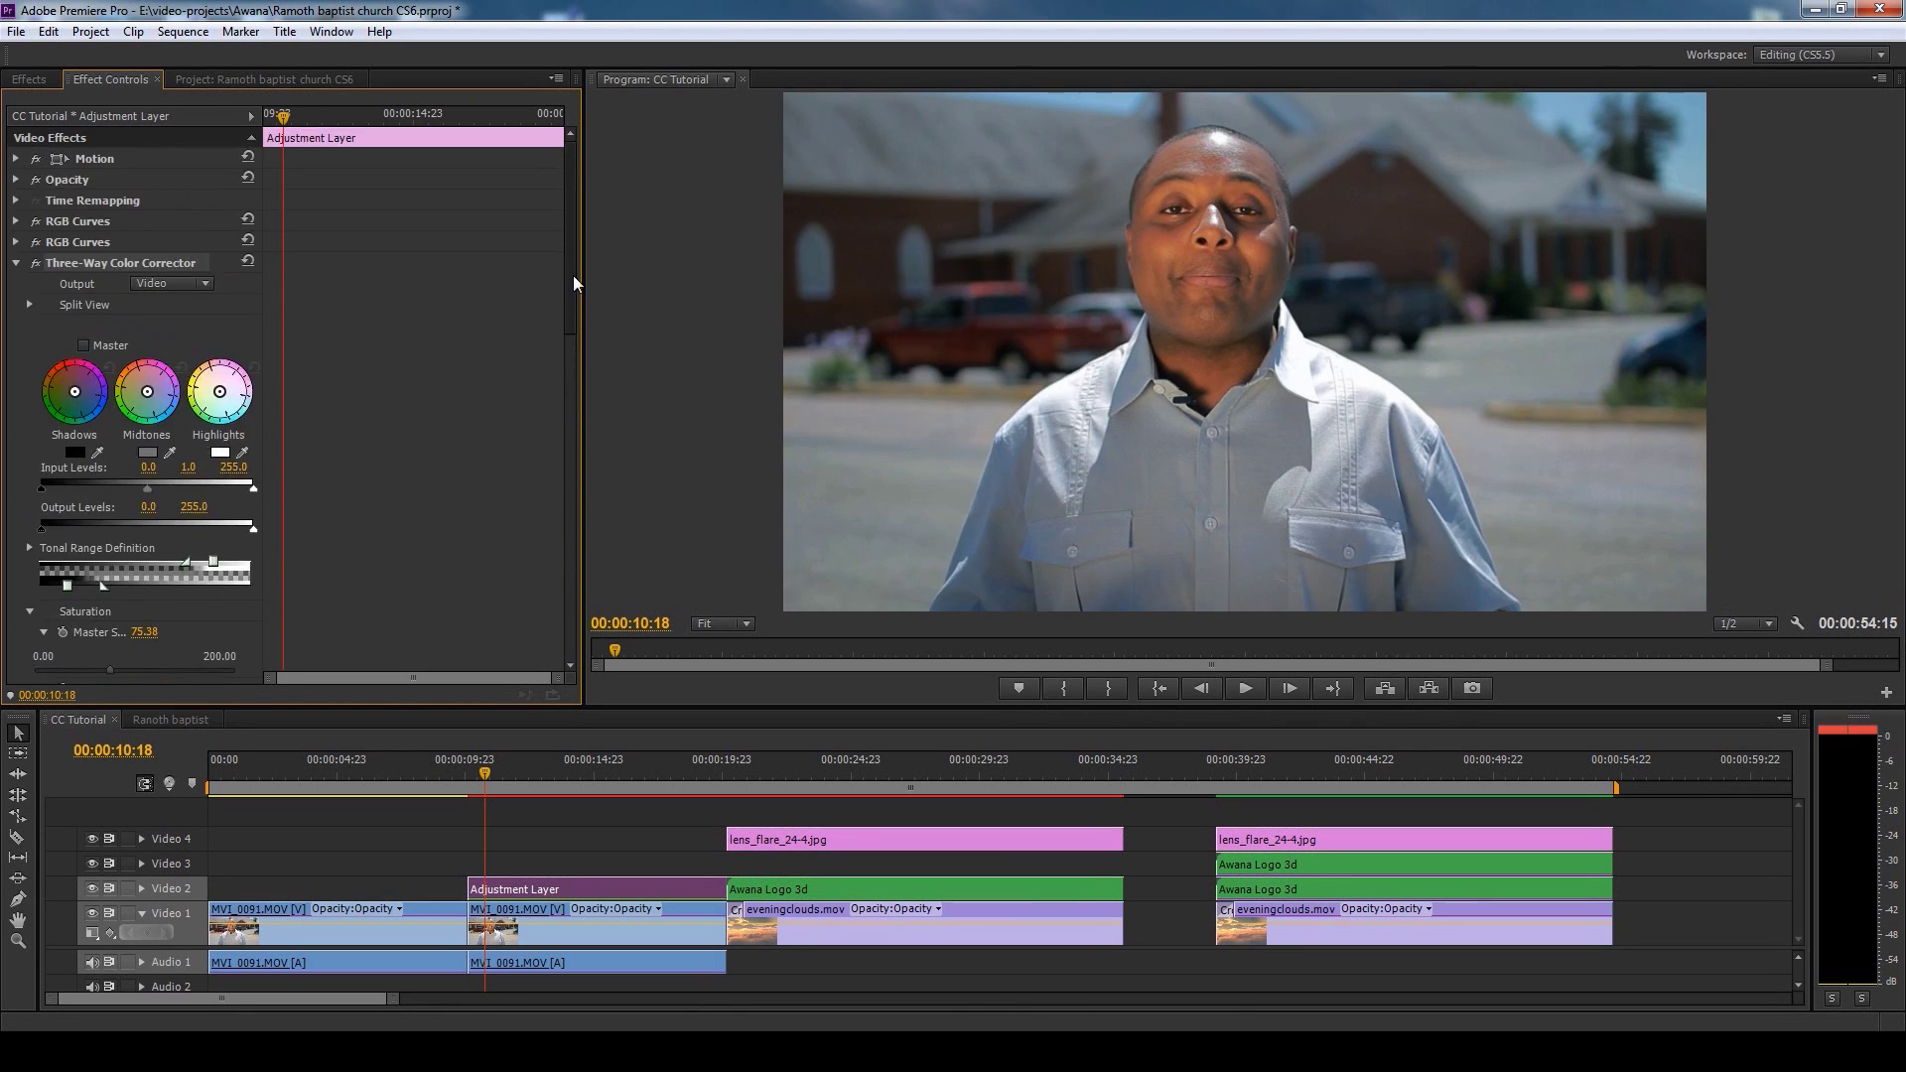
{"action": "left_click", "coordinate": [14, 264]}
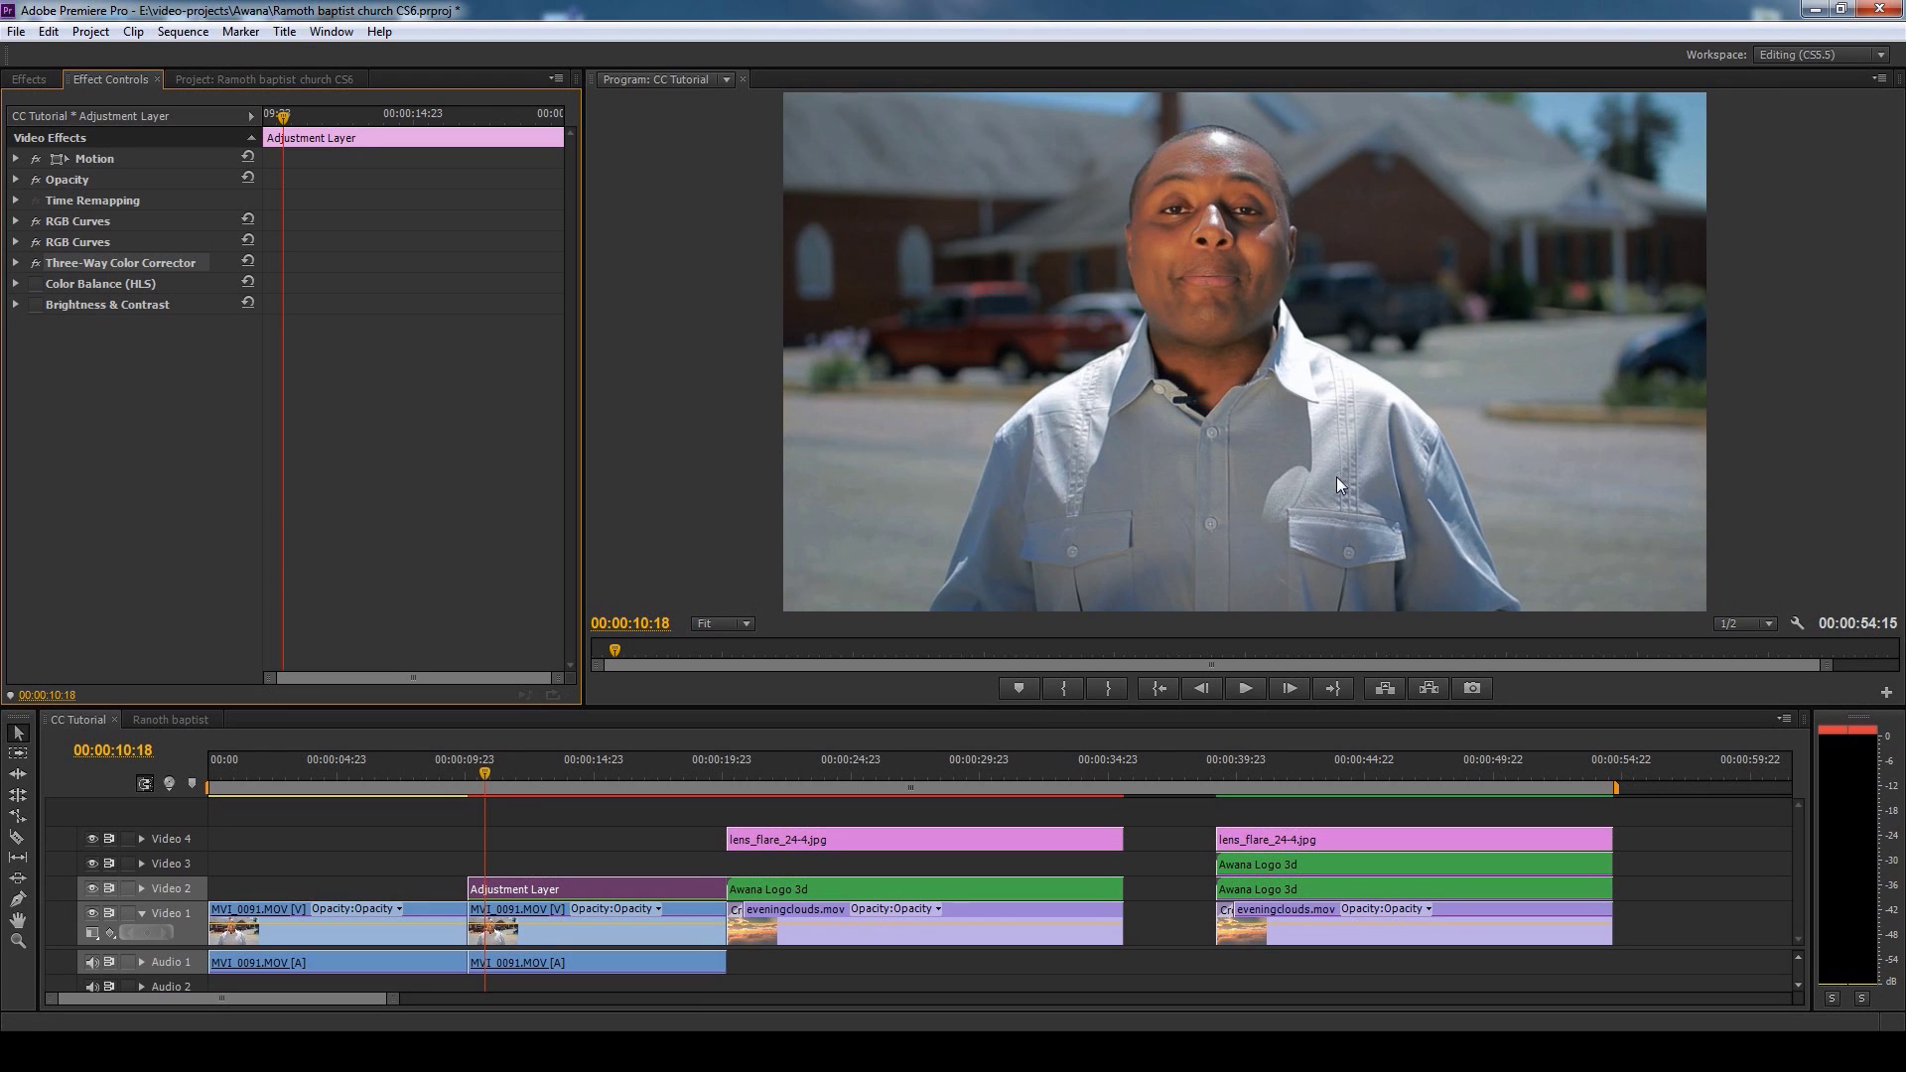
- Inspect the master and red curves of the first RGB Curves effect
{"action": "left_click", "coordinate": [14, 221]}
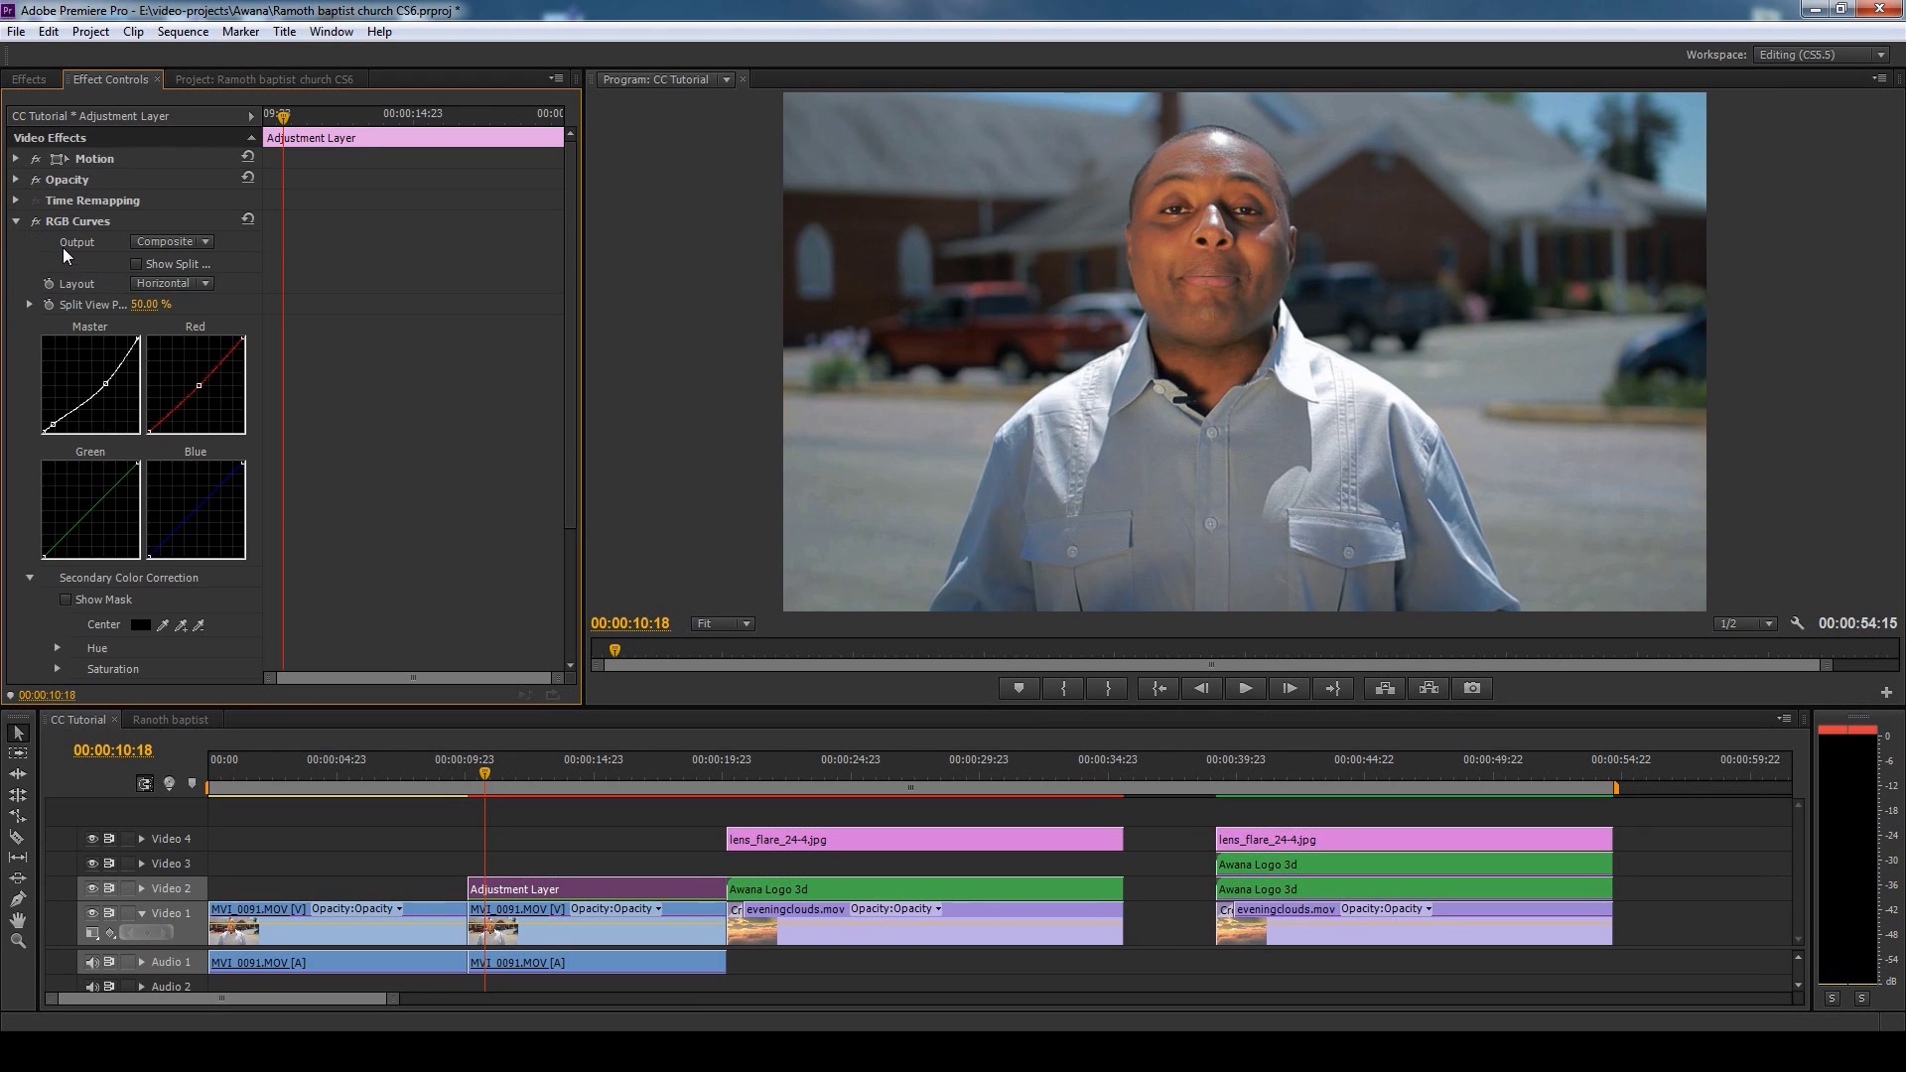
{"action": "left_click", "coordinate": [13, 222]}
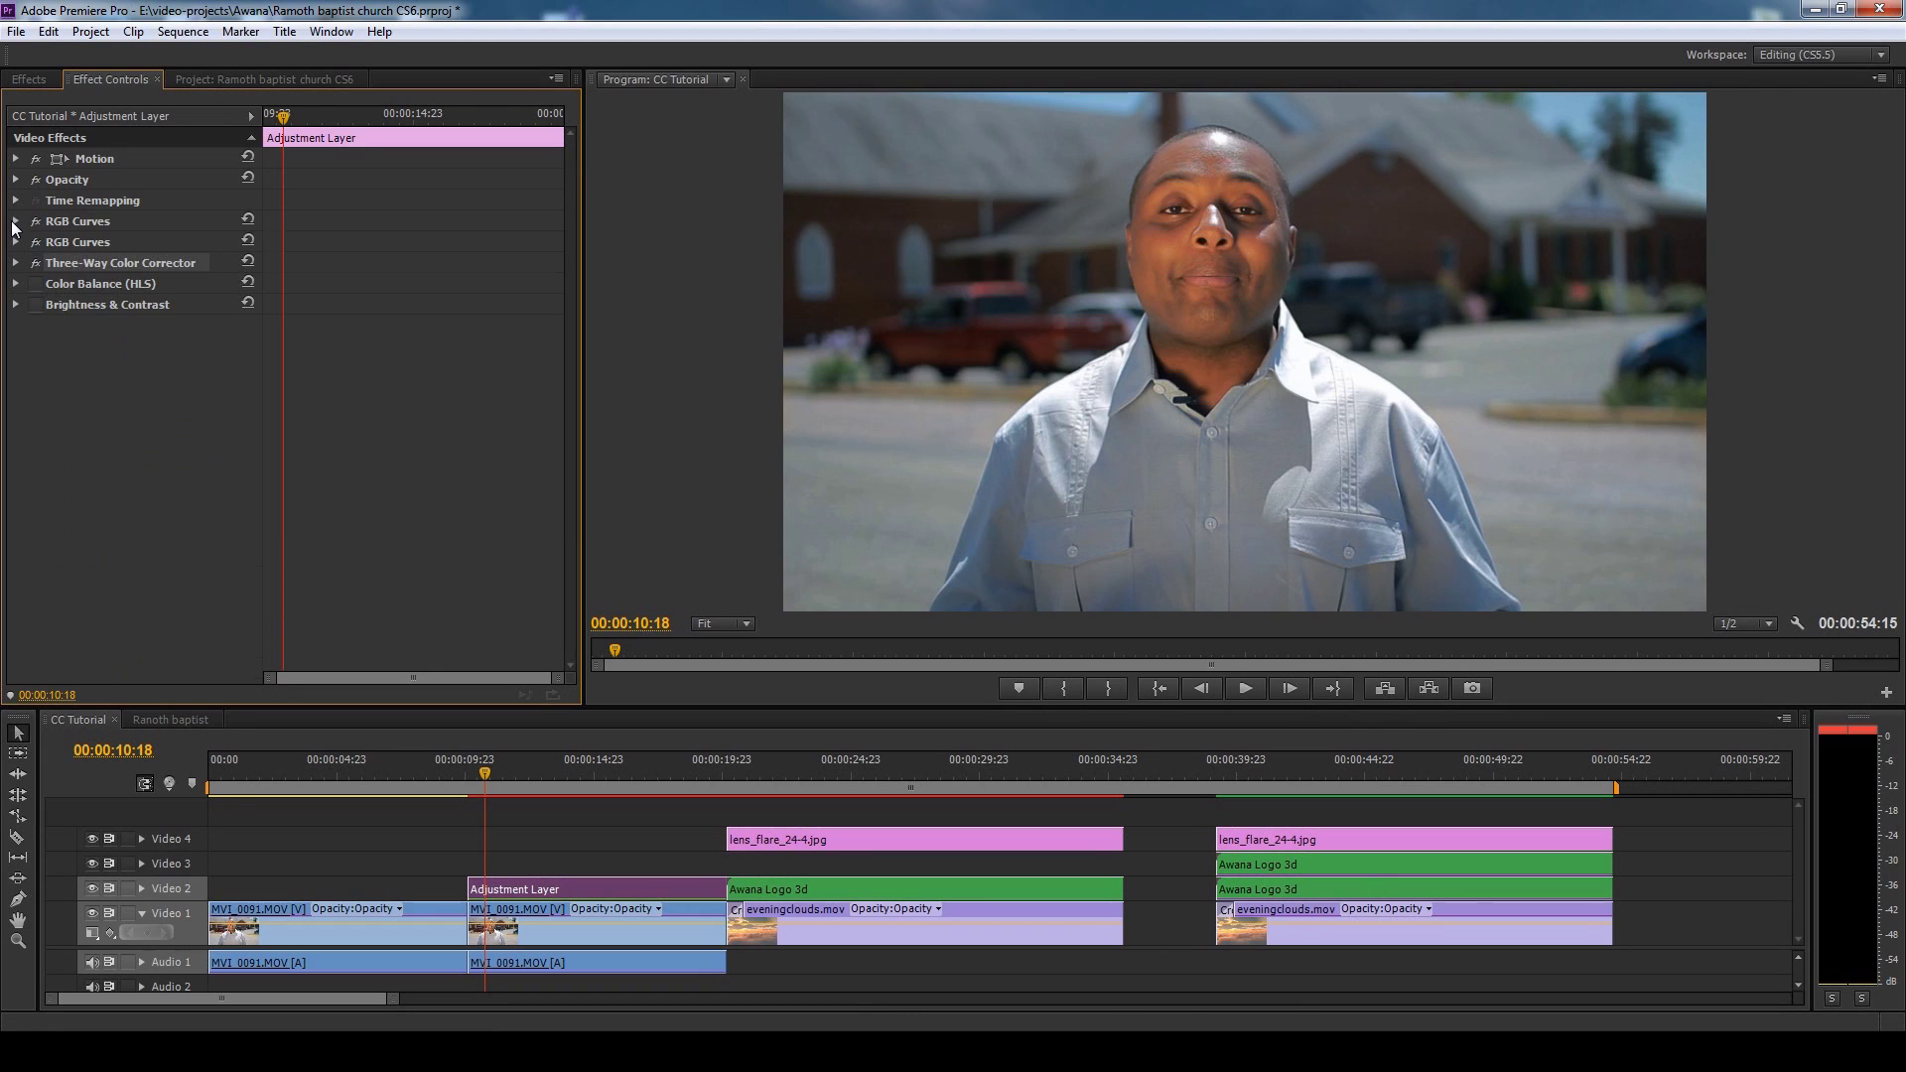
- Re-enable the Color Balance (HLS) effect on the adjustment layer and expand the Brightness & Contrast settings
{"action": "left_click", "coordinate": [35, 284]}
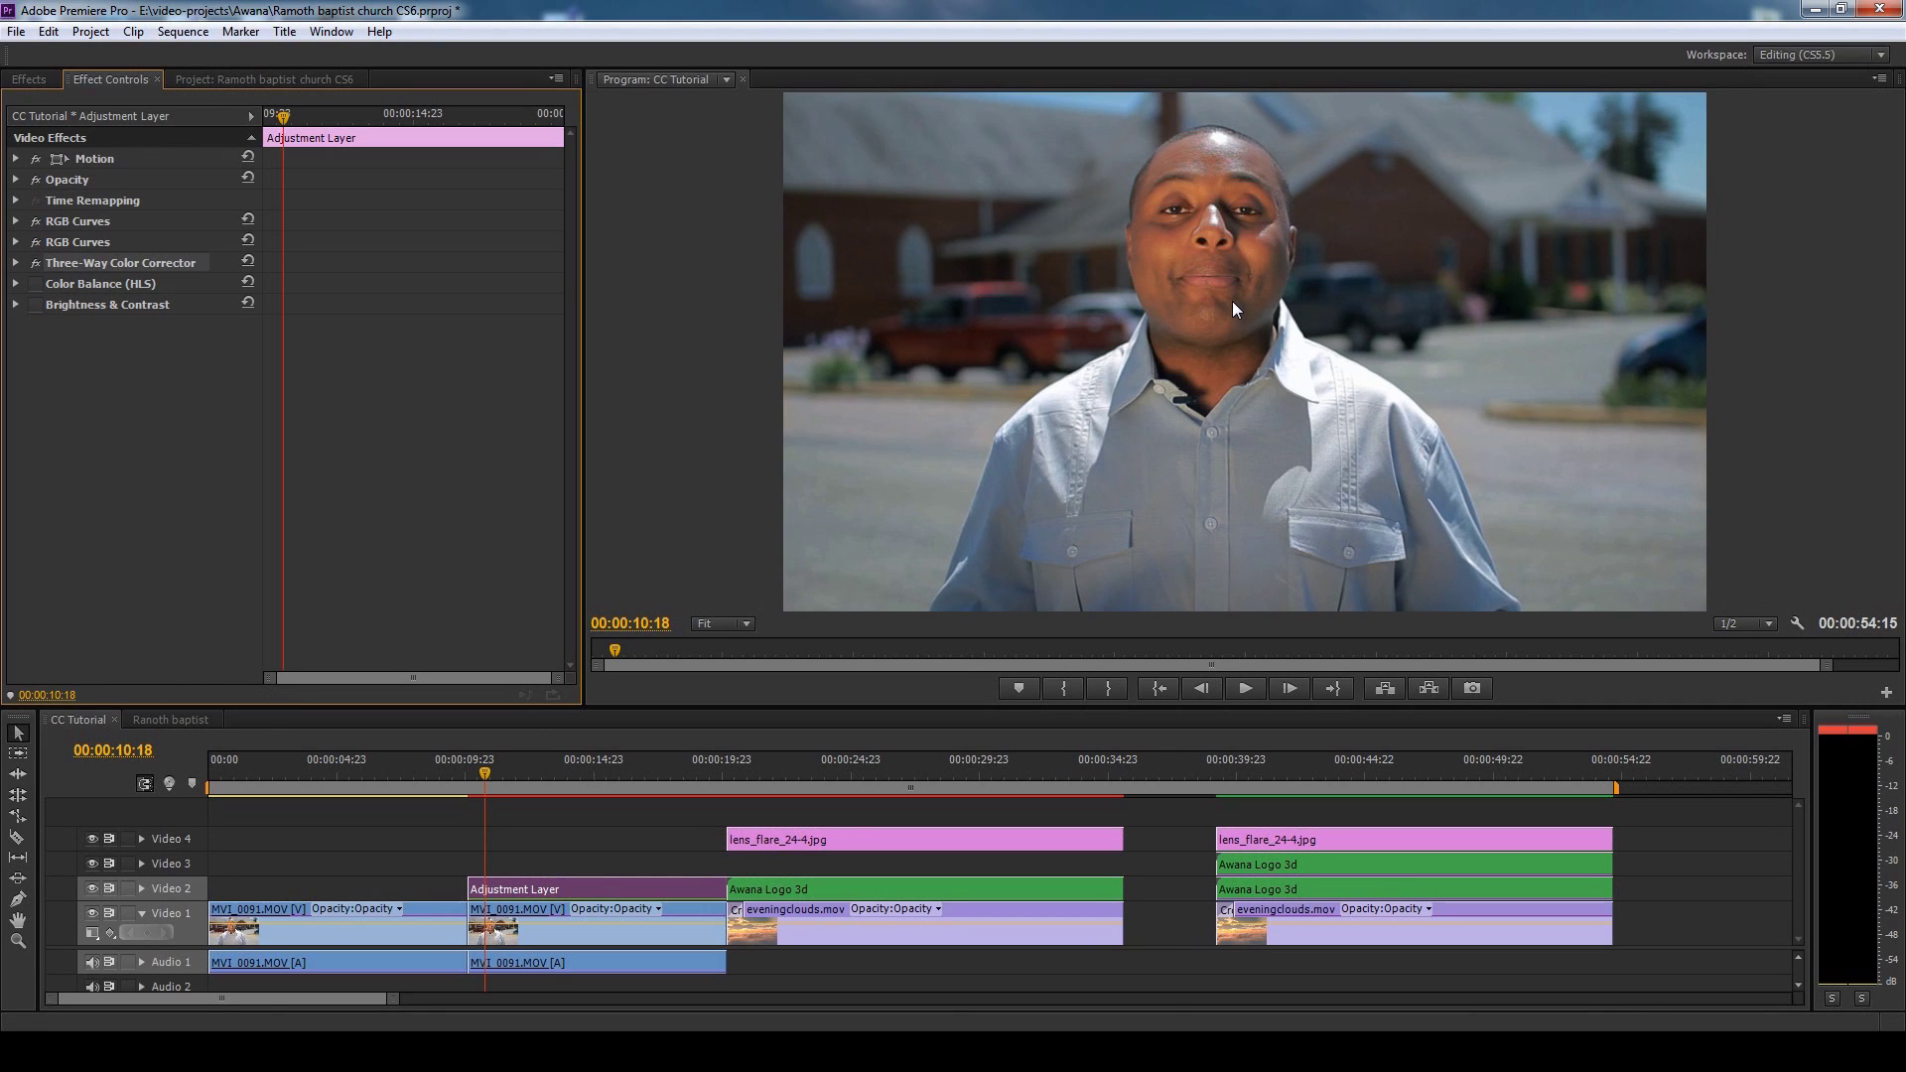
{"action": "left_click", "coordinate": [36, 284]}
{"action": "left_click", "coordinate": [16, 304]}
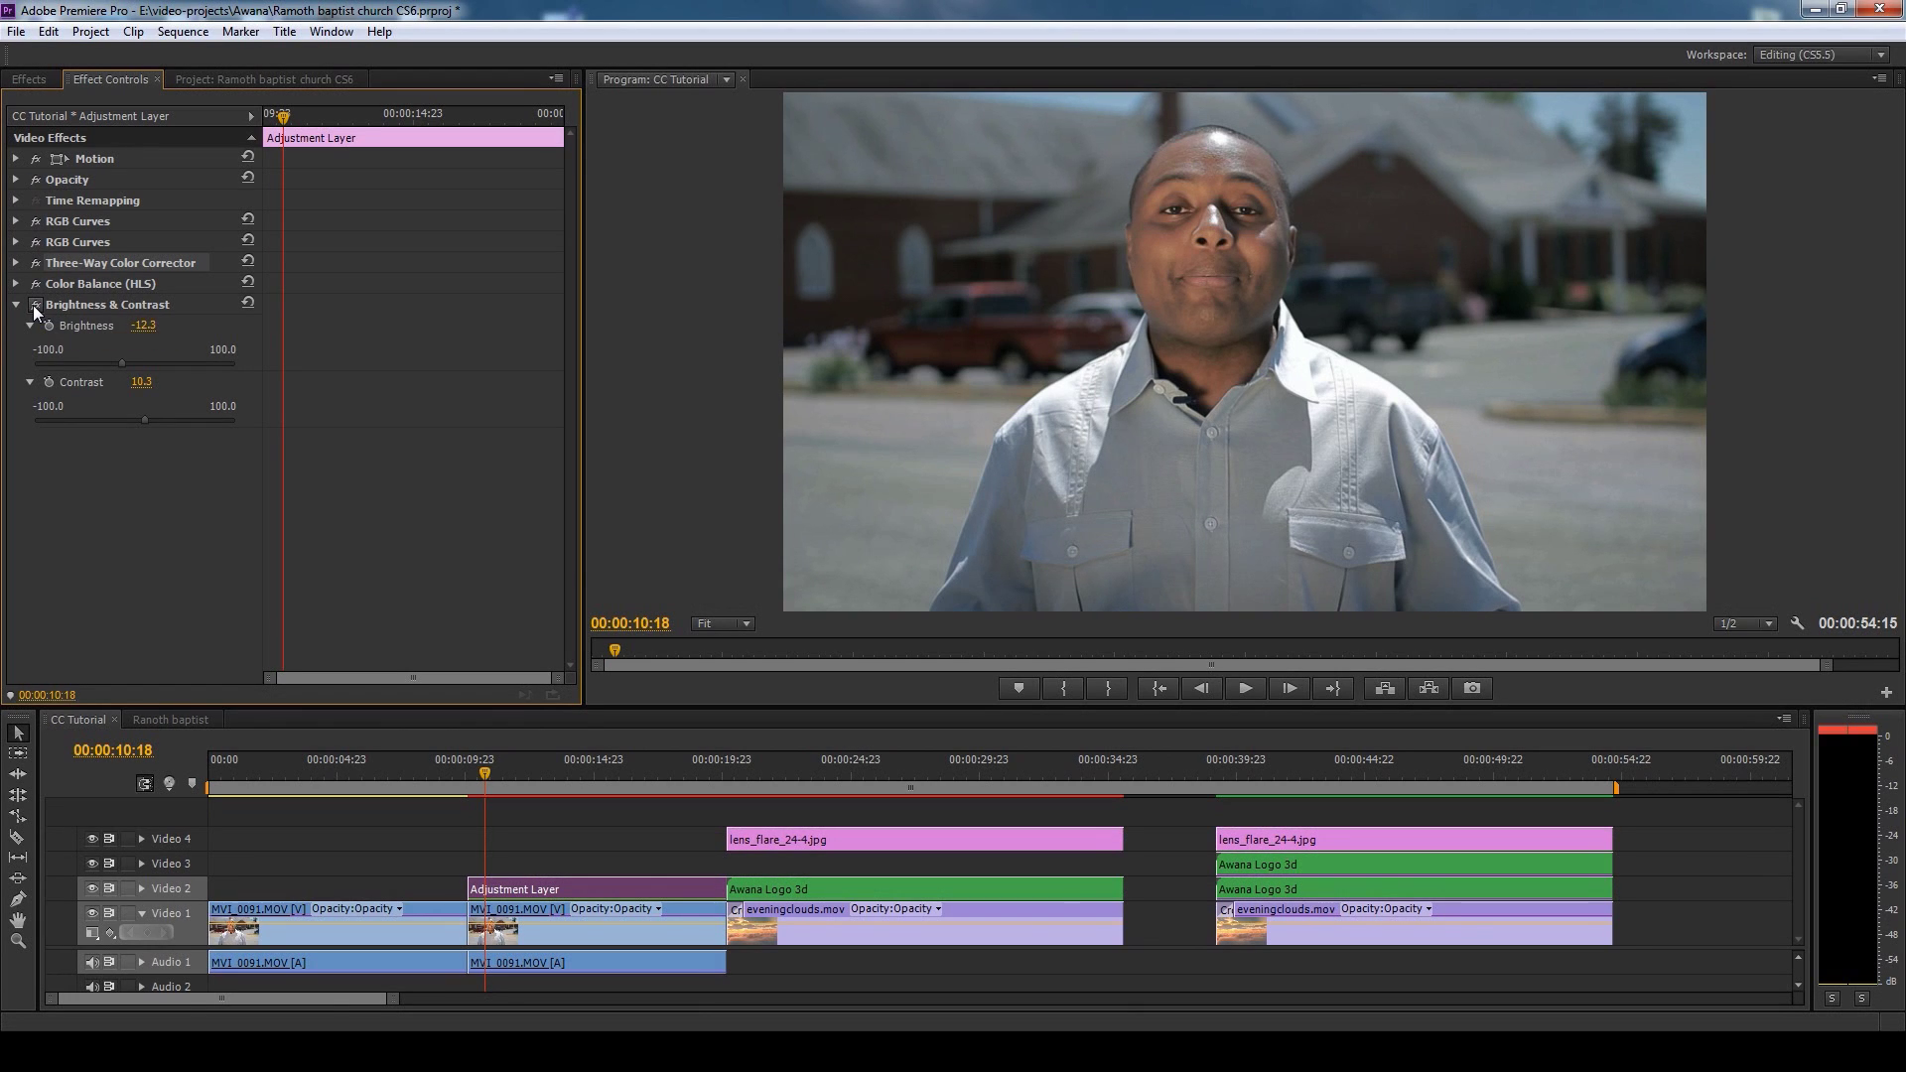
- Re-enable the adjustment layer's Brightness & Contrast effect and collapse its settings
{"action": "left_click", "coordinate": [35, 306]}
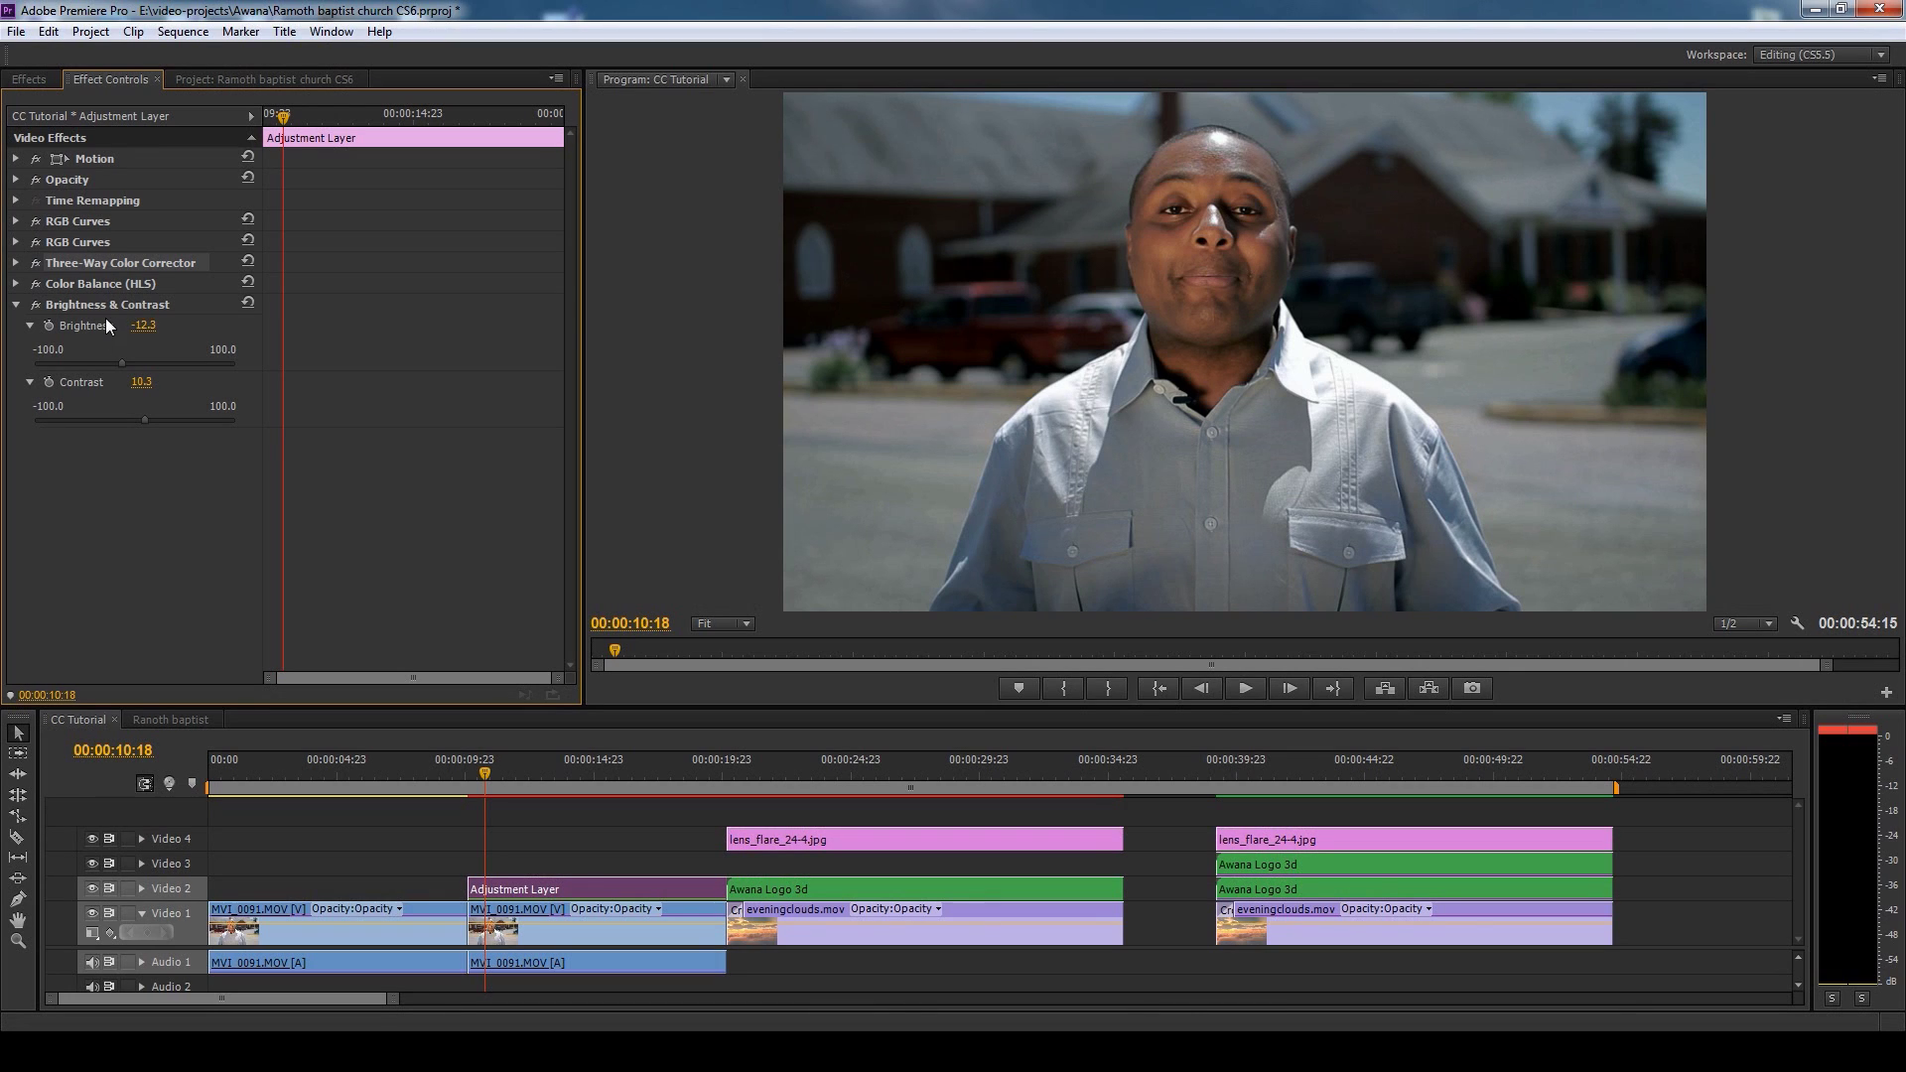
{"action": "left_click", "coordinate": [16, 305]}
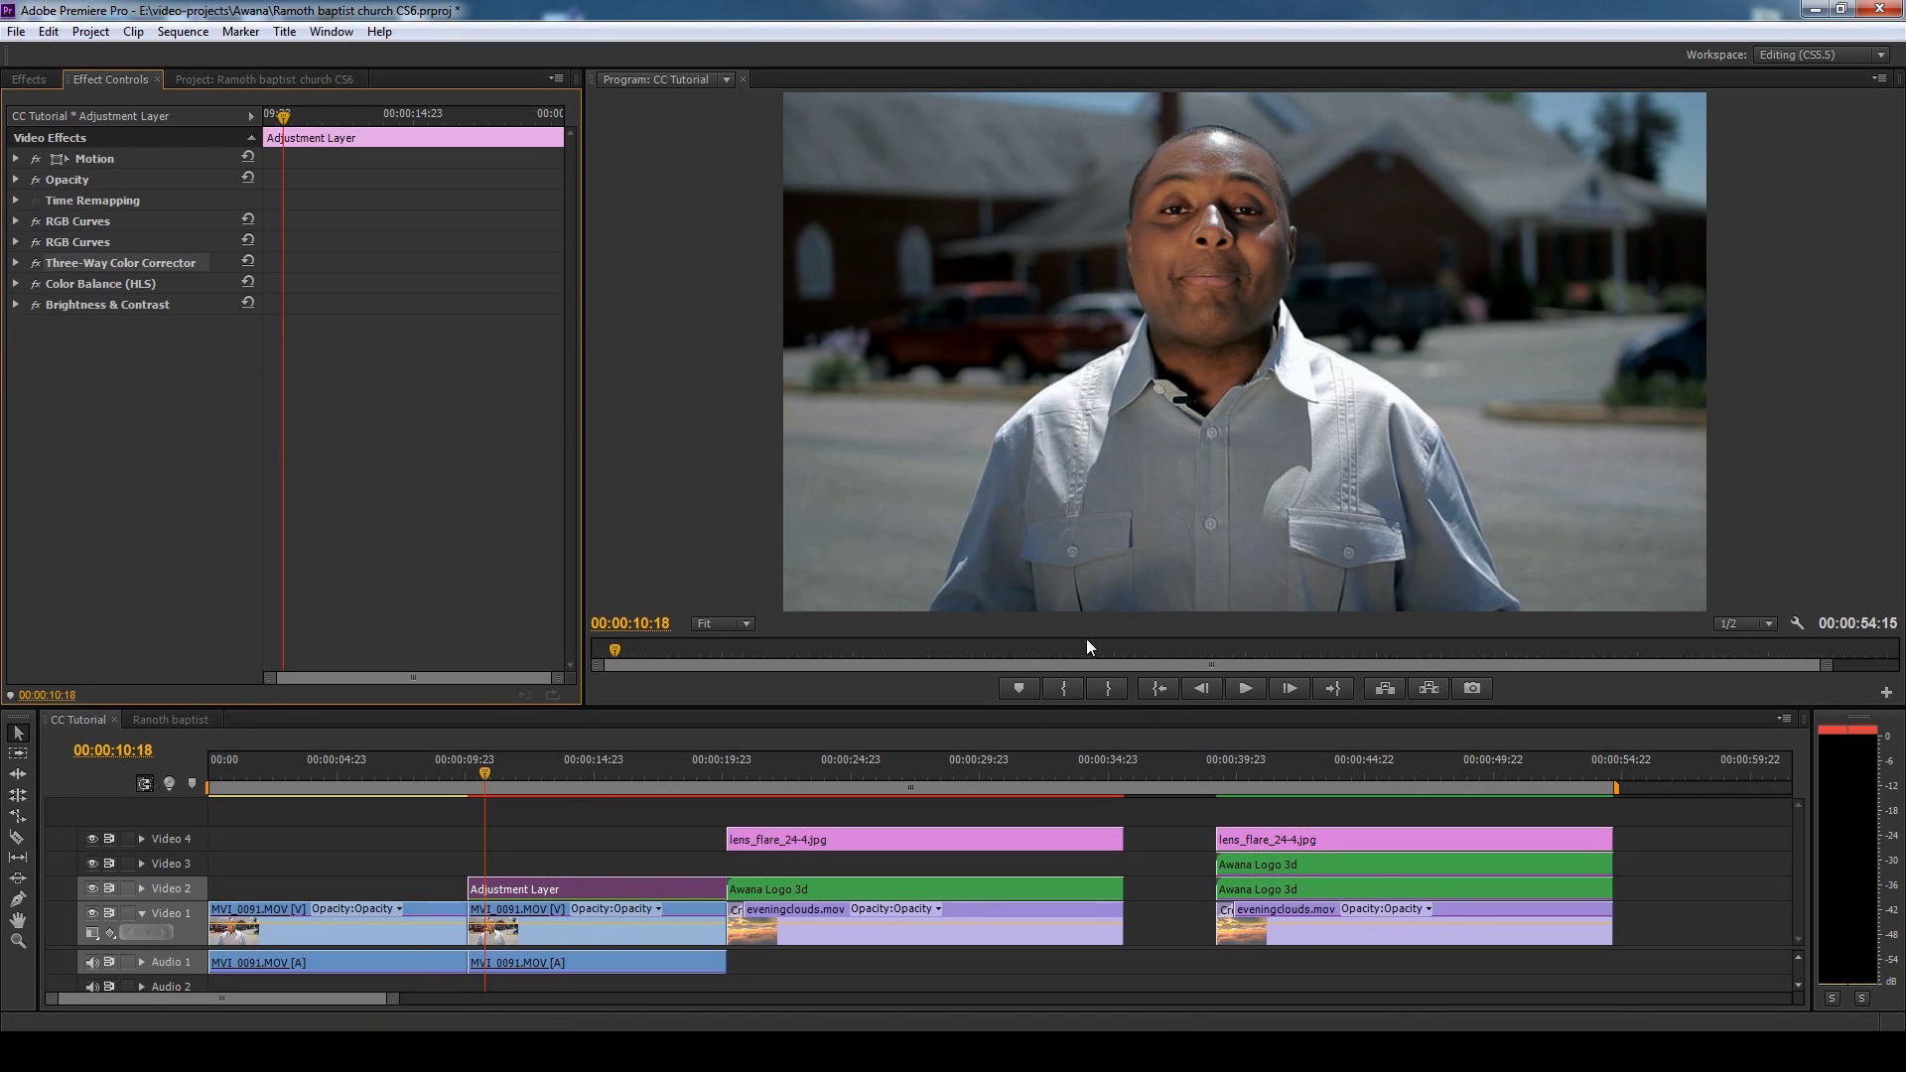
- Compare the interview with and without the adjustment layer at 00:00:12:02 and 00:00:14:01 by toggling the Video 2 track output
{"action": "left_click_drag", "start_coordinate": [482, 779], "coordinate": [520, 767]}
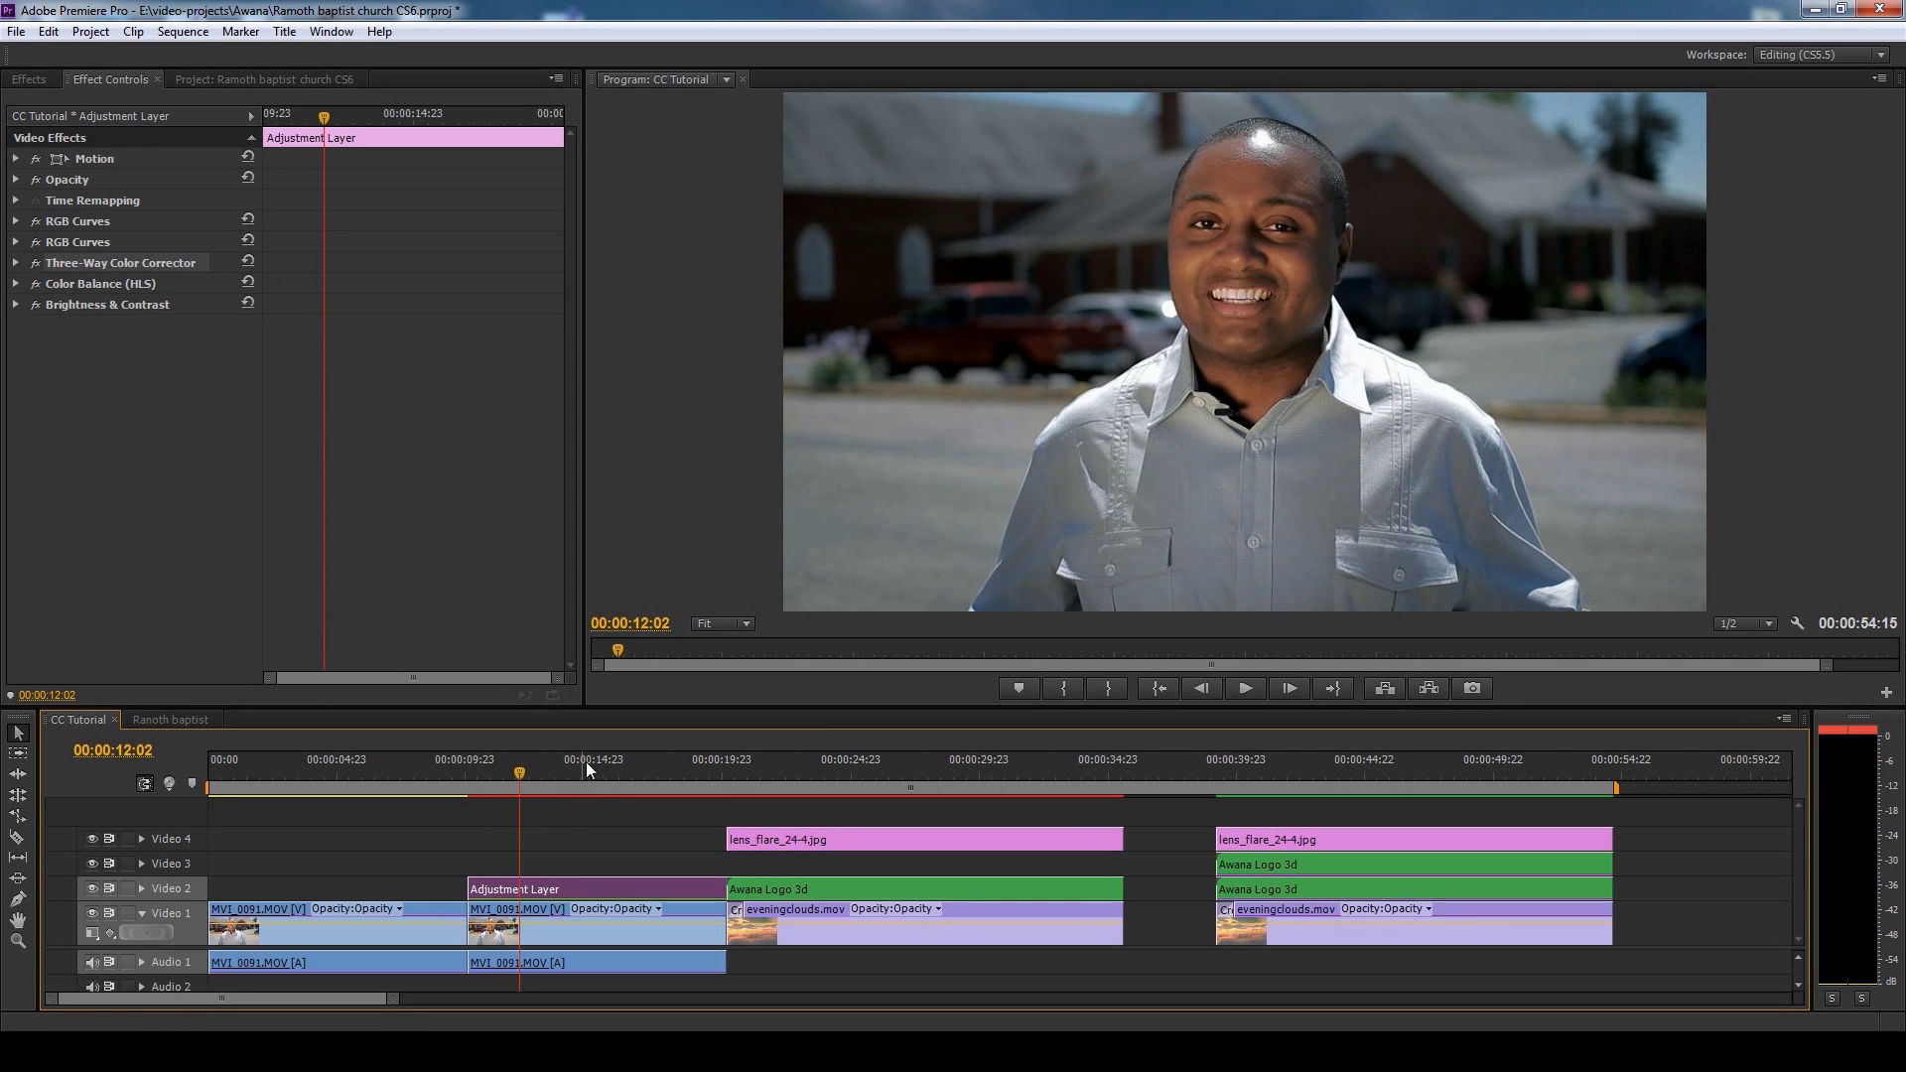
{"action": "left_click", "coordinate": [94, 891]}
{"action": "left_click", "coordinate": [93, 891]}
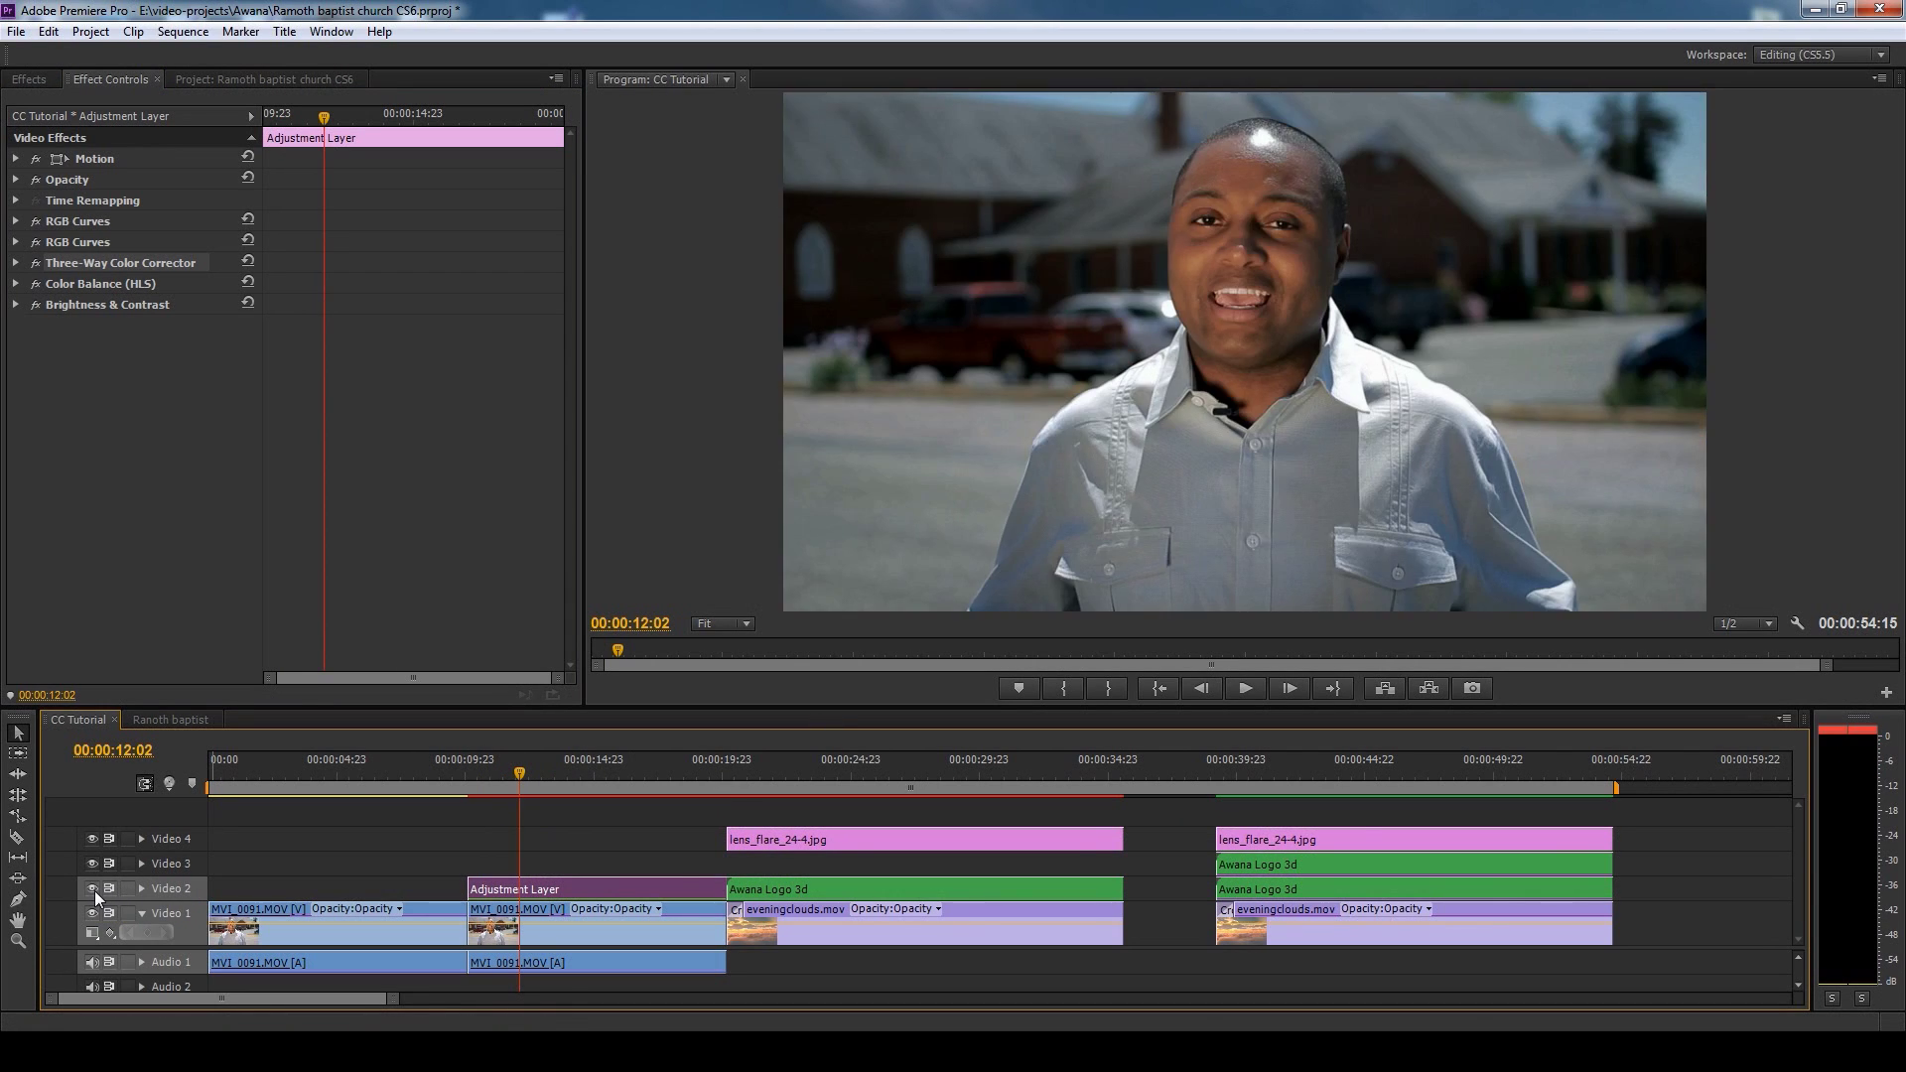
{"action": "left_click", "coordinate": [93, 891]}
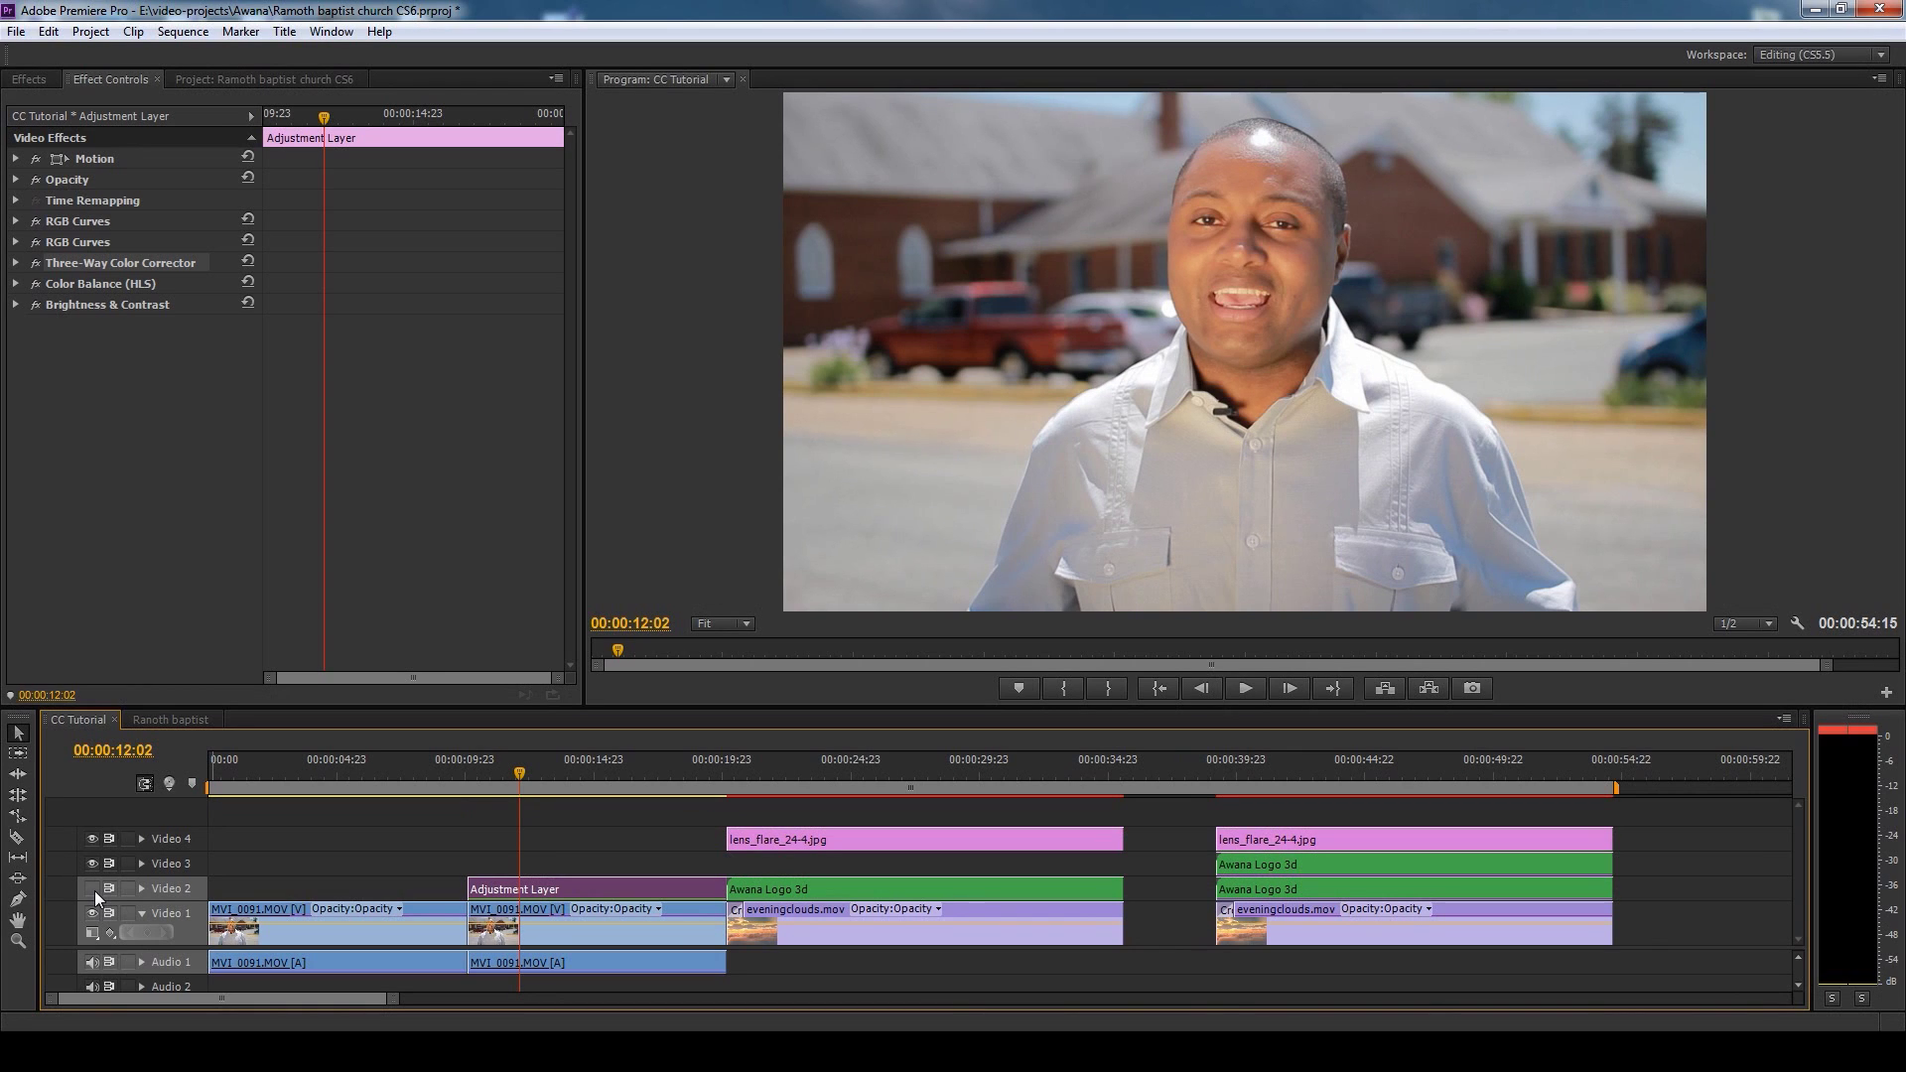
{"action": "left_click", "coordinate": [94, 889]}
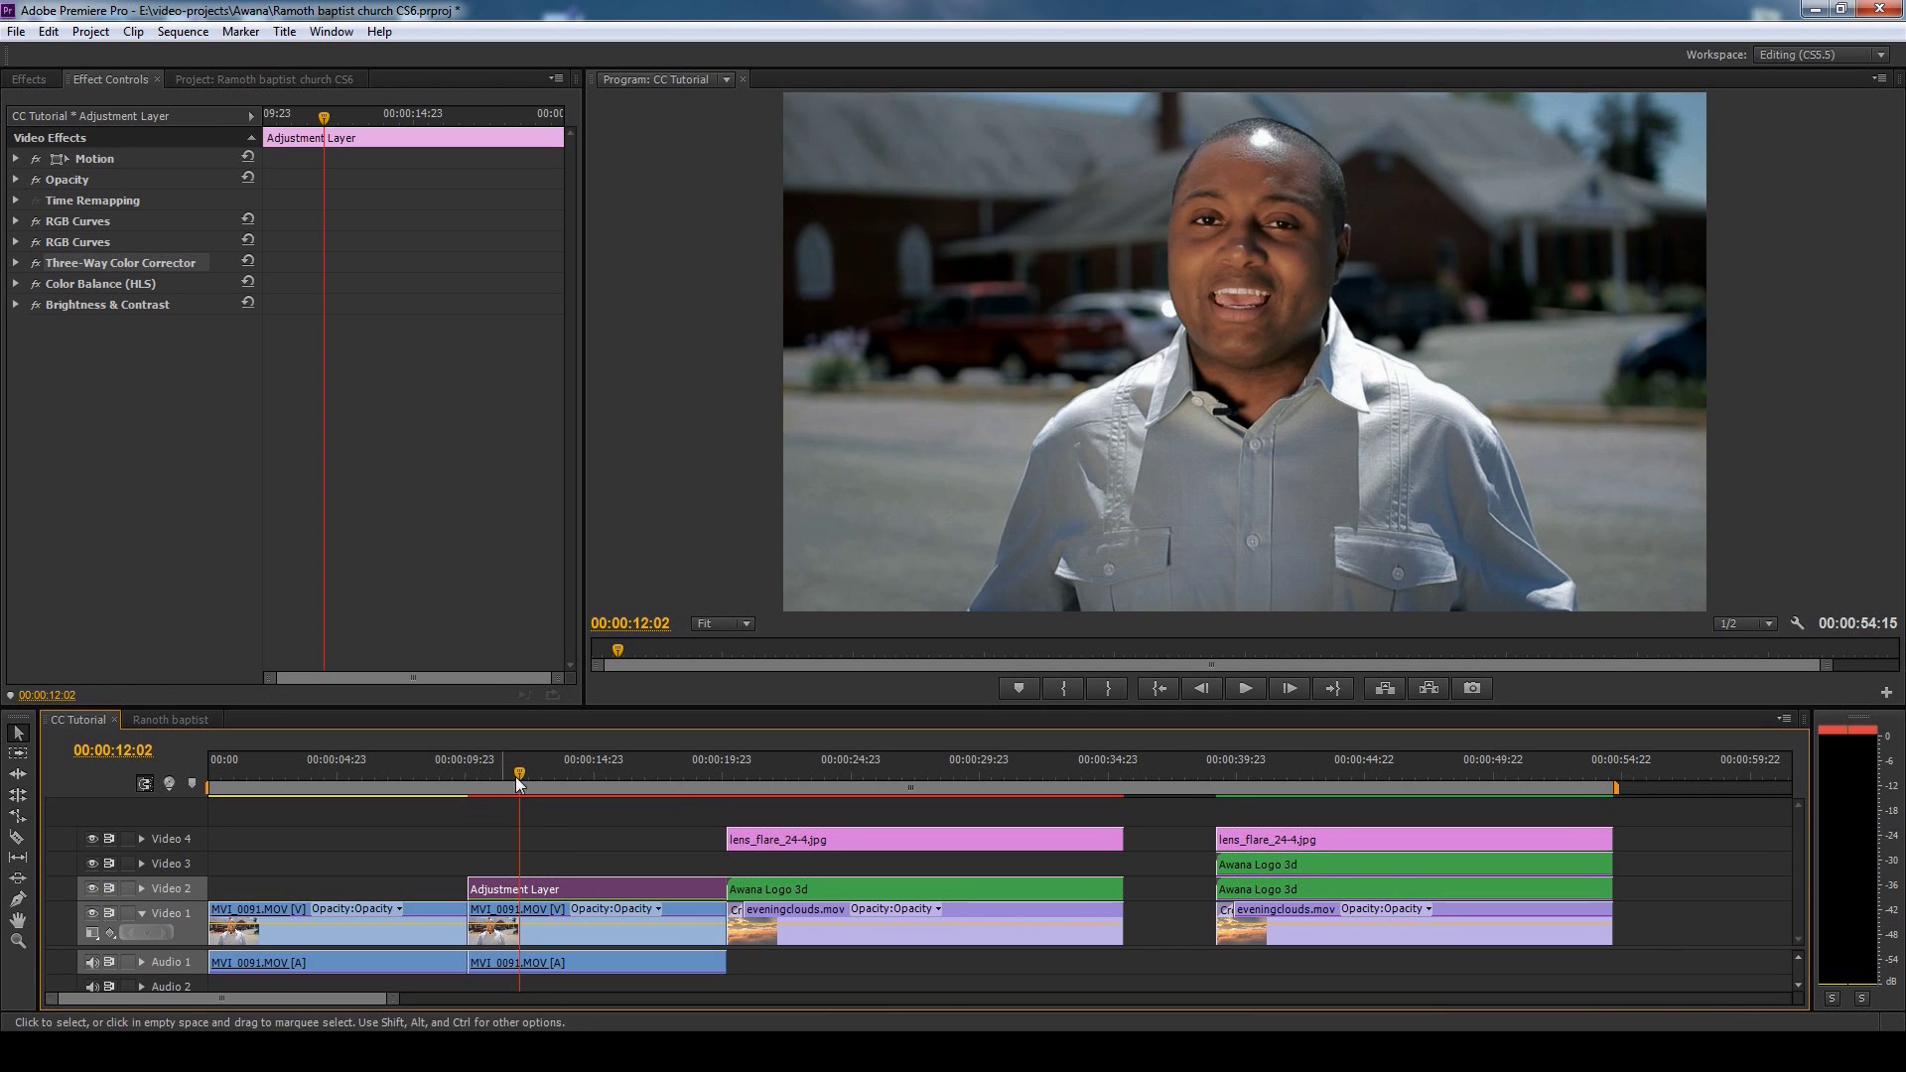
{"action": "left_click", "coordinate": [570, 760]}
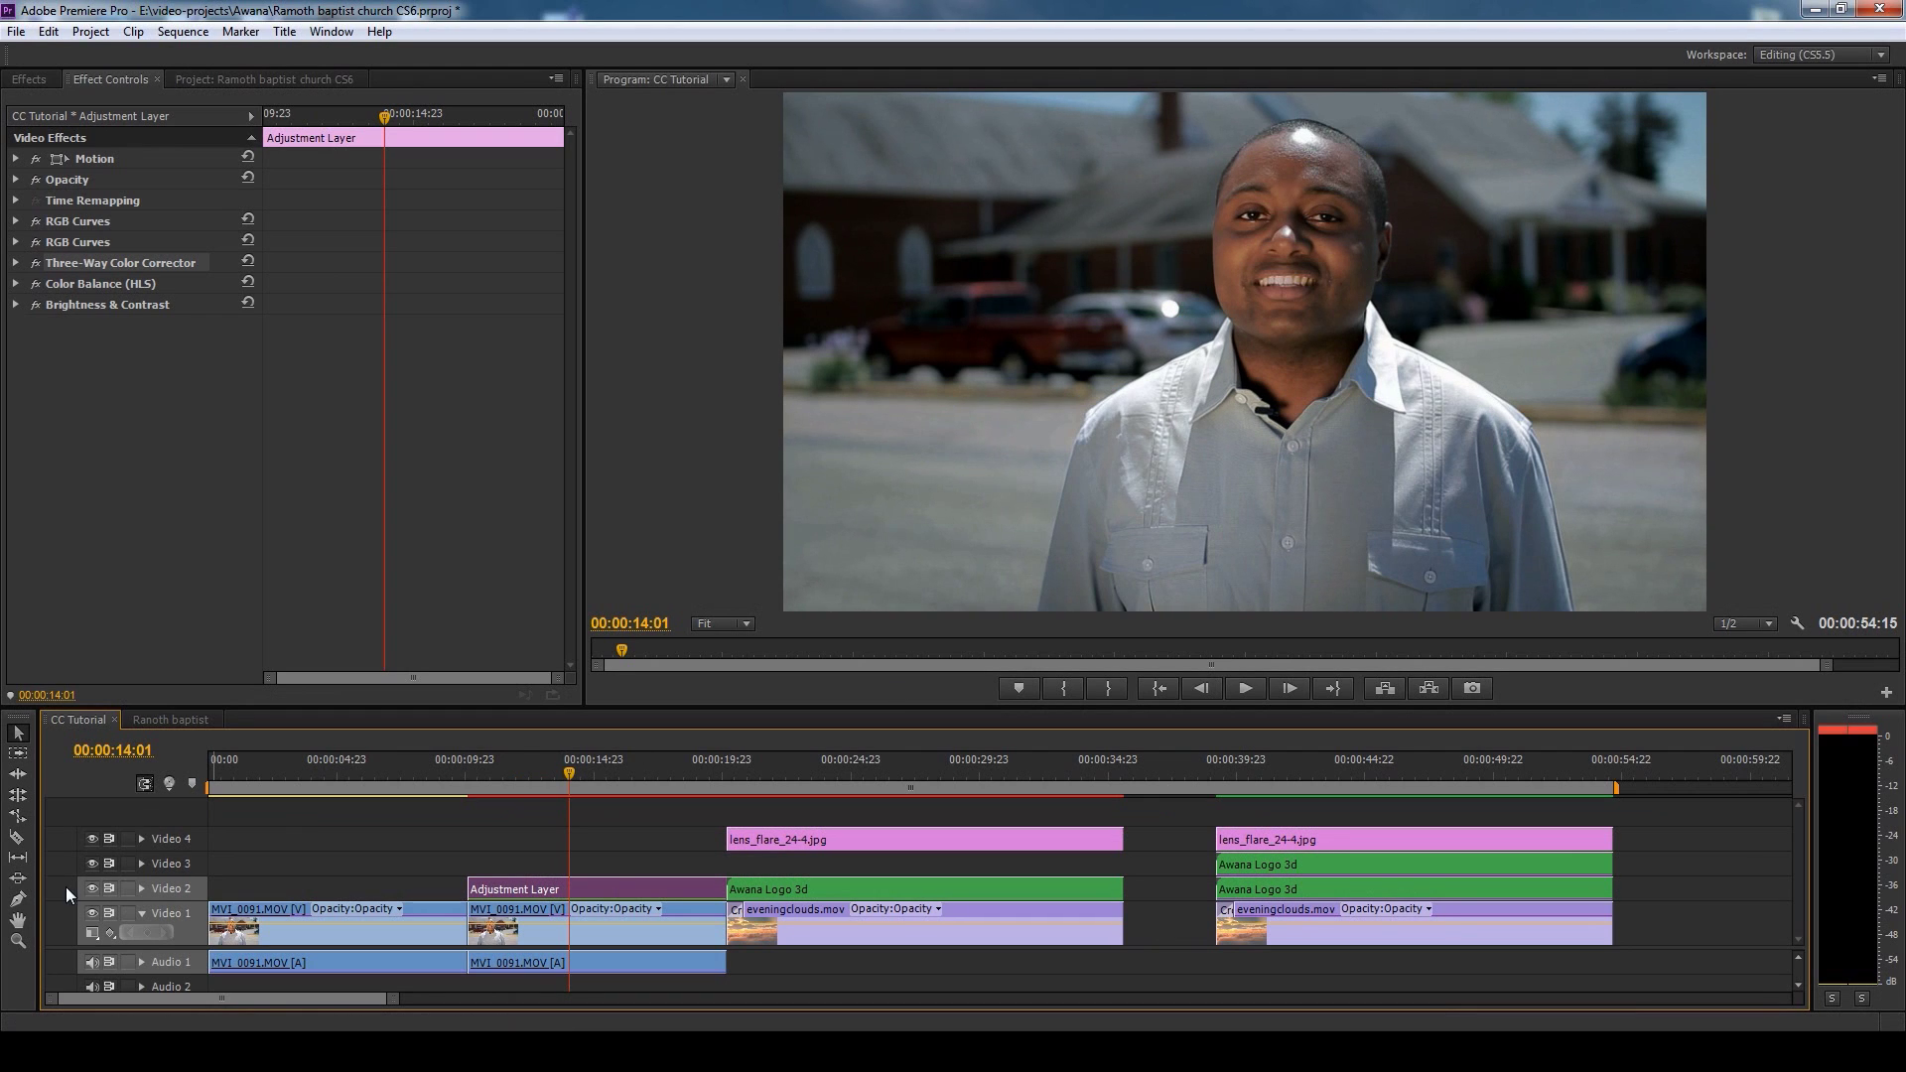
{"action": "left_click", "coordinate": [93, 888]}
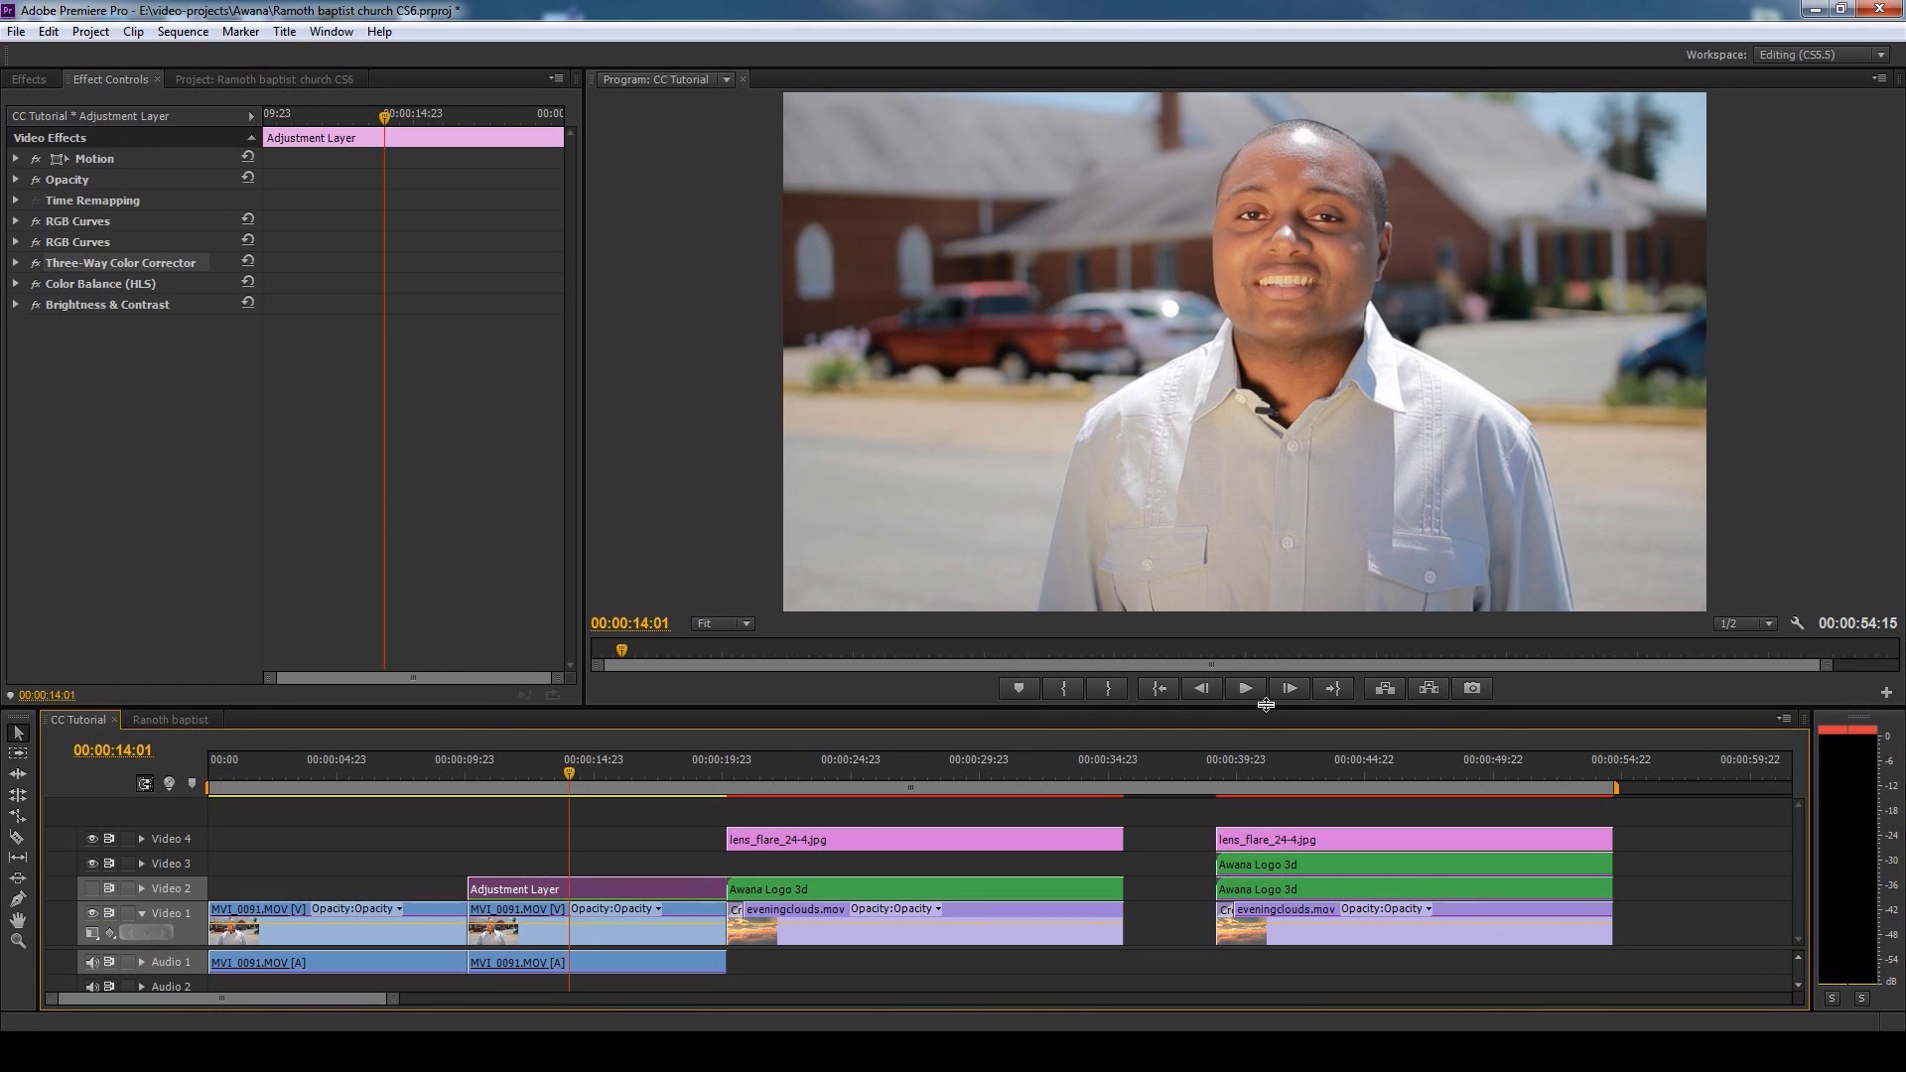
- Enlarge the timeline area and turn the Video 2 track output back on at 00:00:23:06
{"action": "left_click_drag", "start_coordinate": [1266, 704], "coordinate": [1266, 722]}
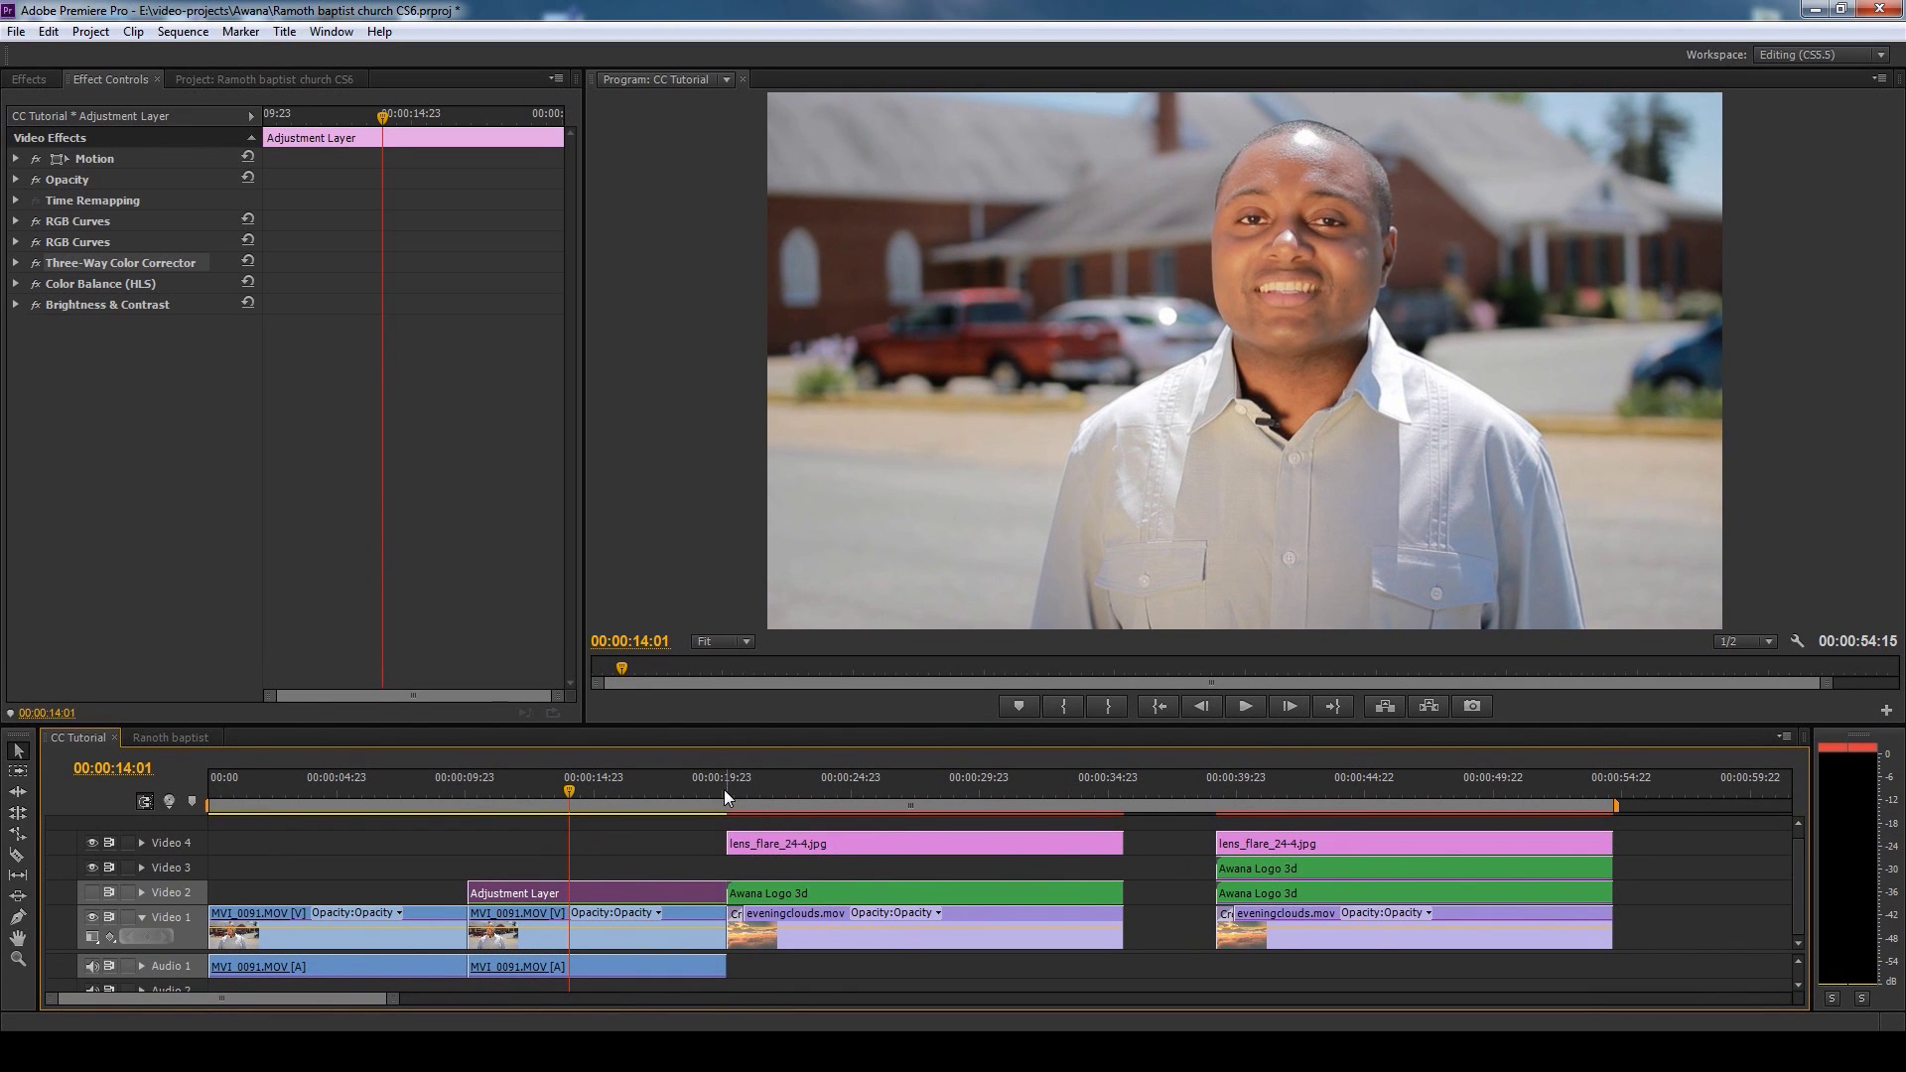
{"action": "left_click_drag", "start_coordinate": [975, 724], "coordinate": [973, 630]}
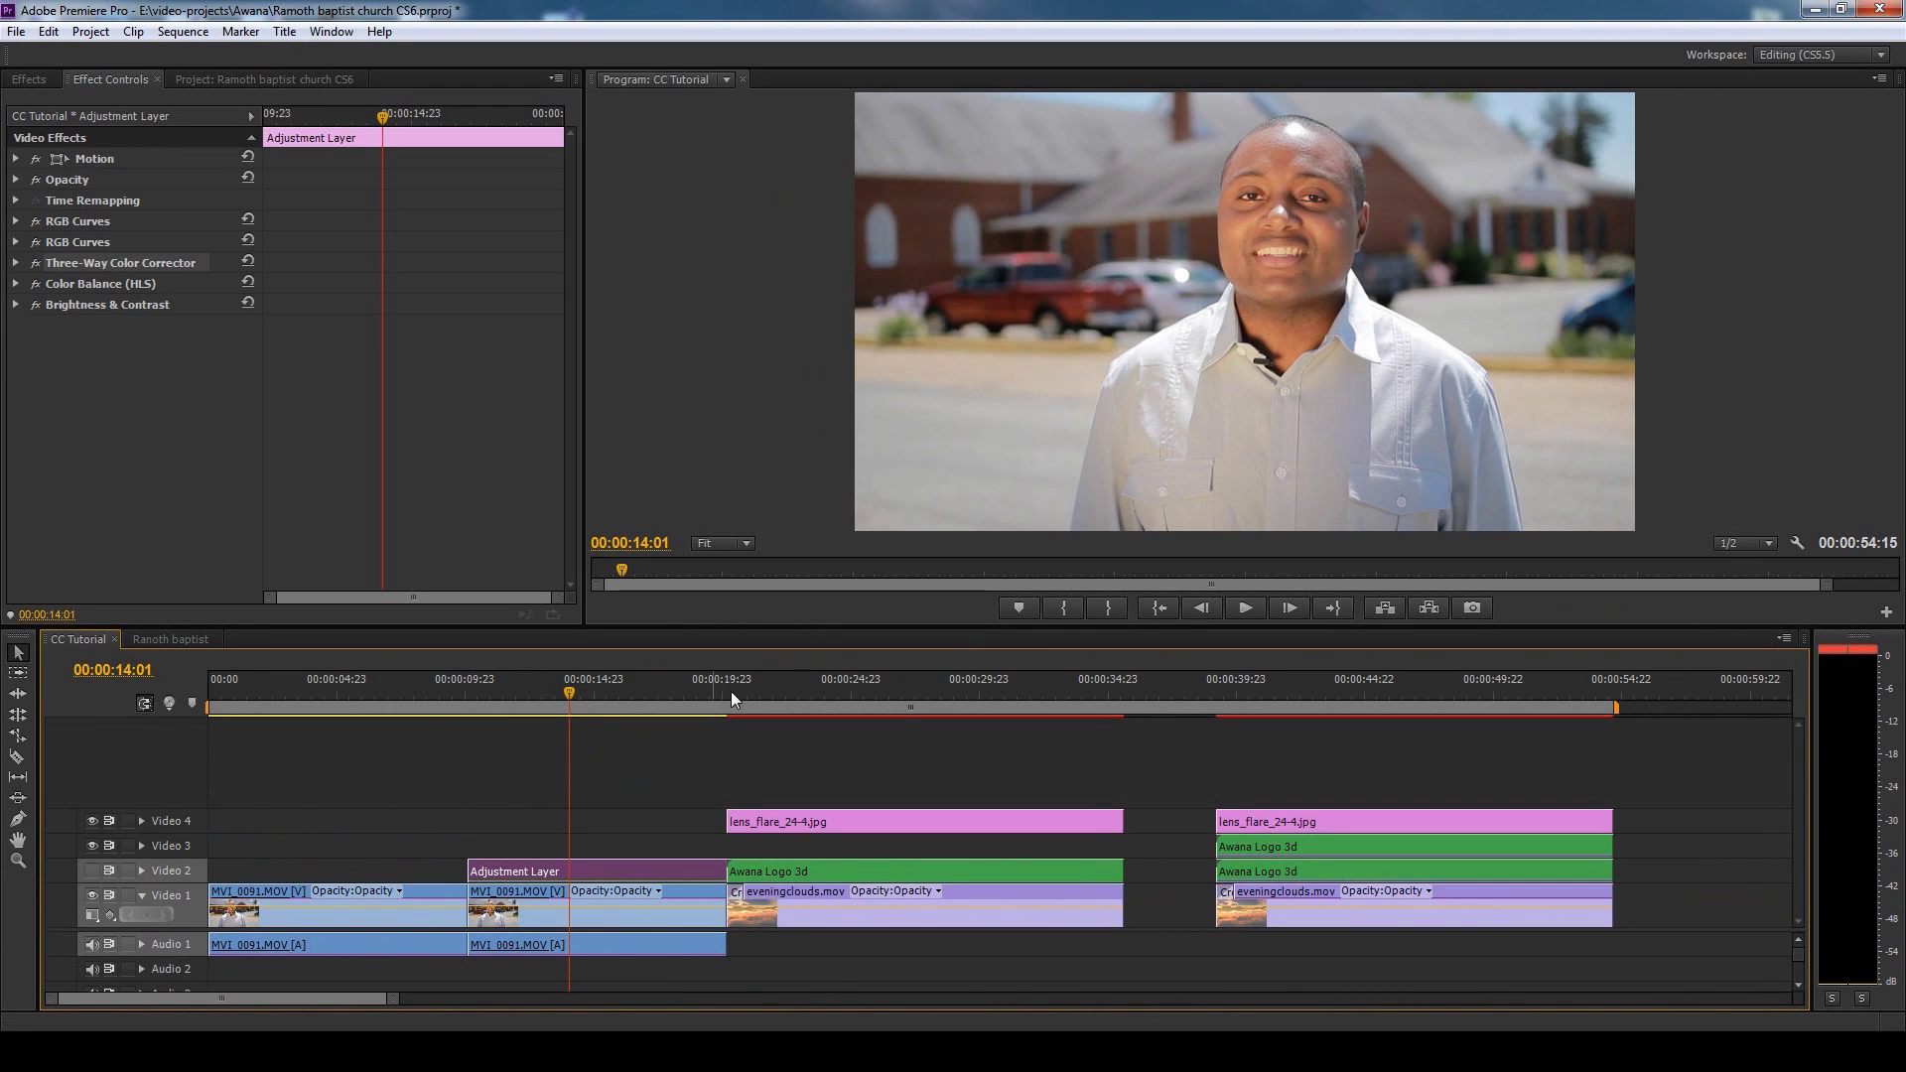
{"action": "left_click", "coordinate": [808, 683]}
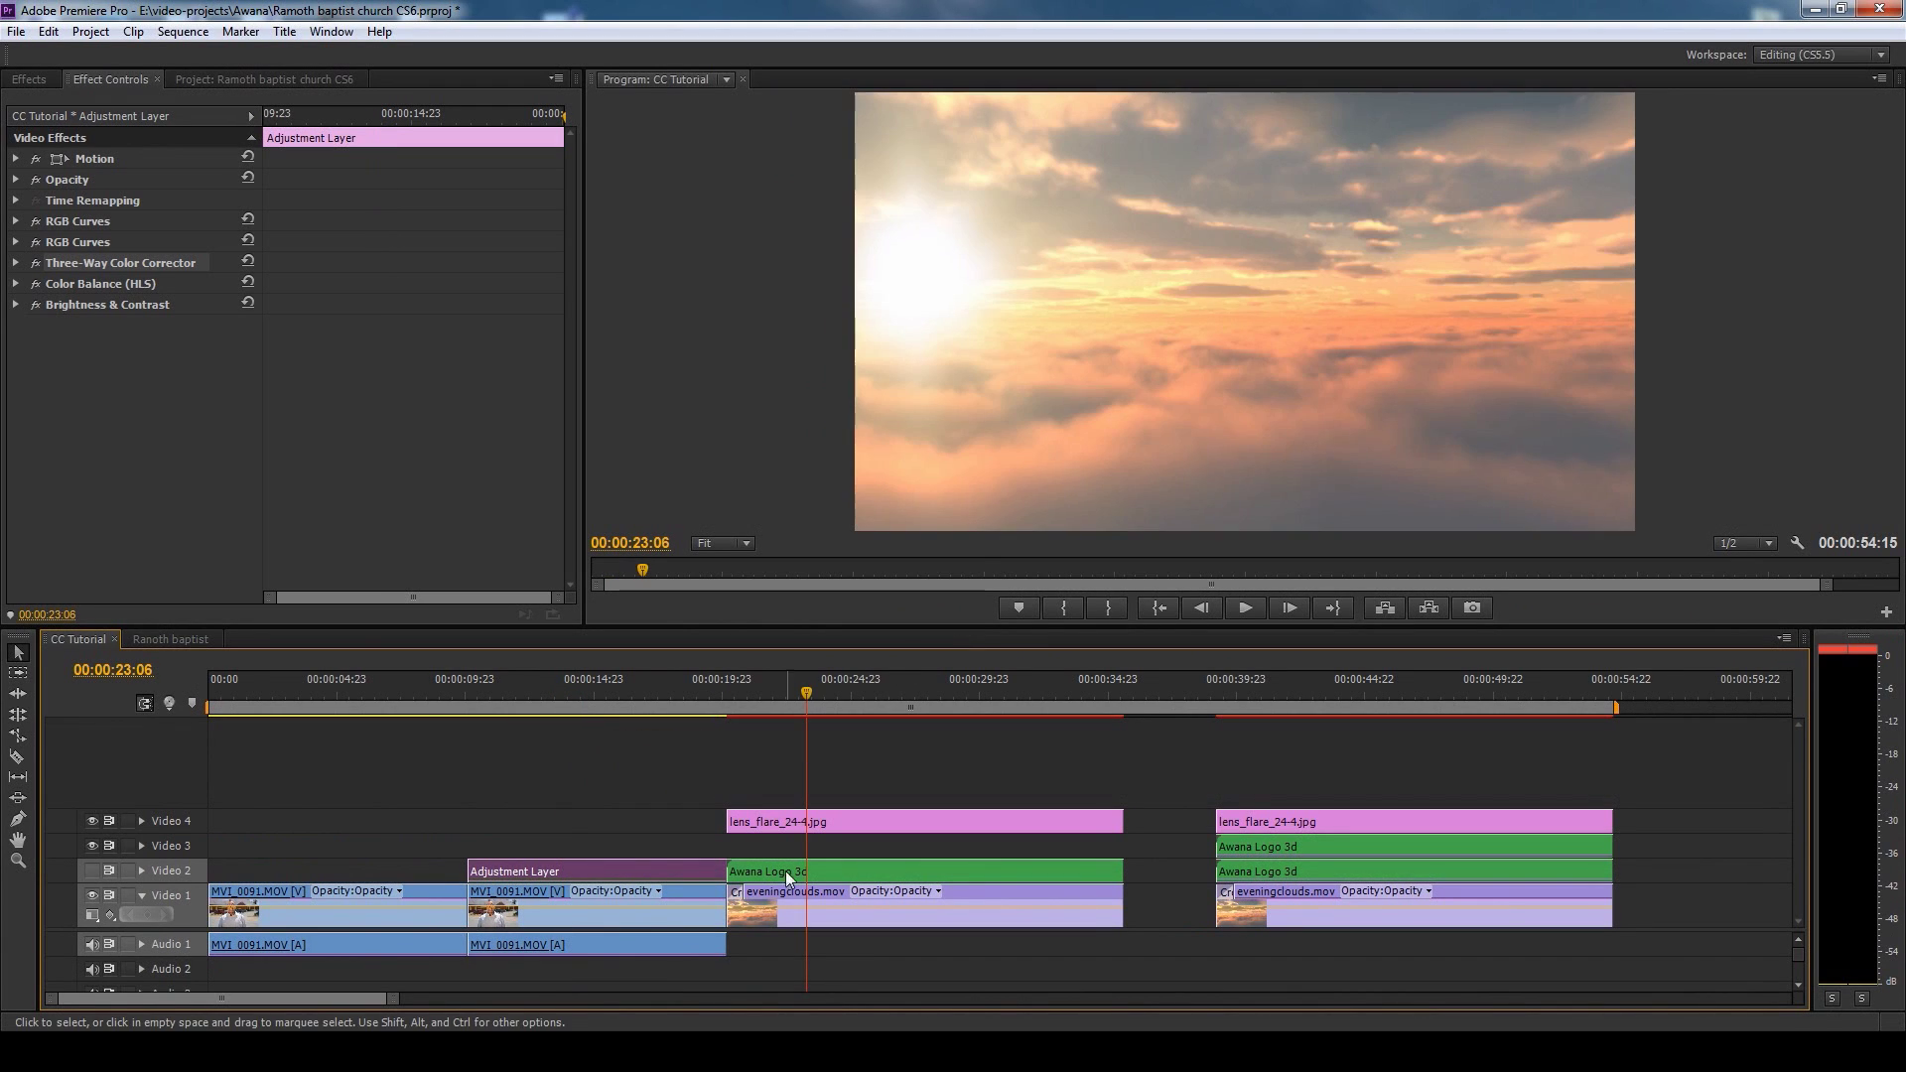
{"action": "left_click", "coordinate": [92, 870]}
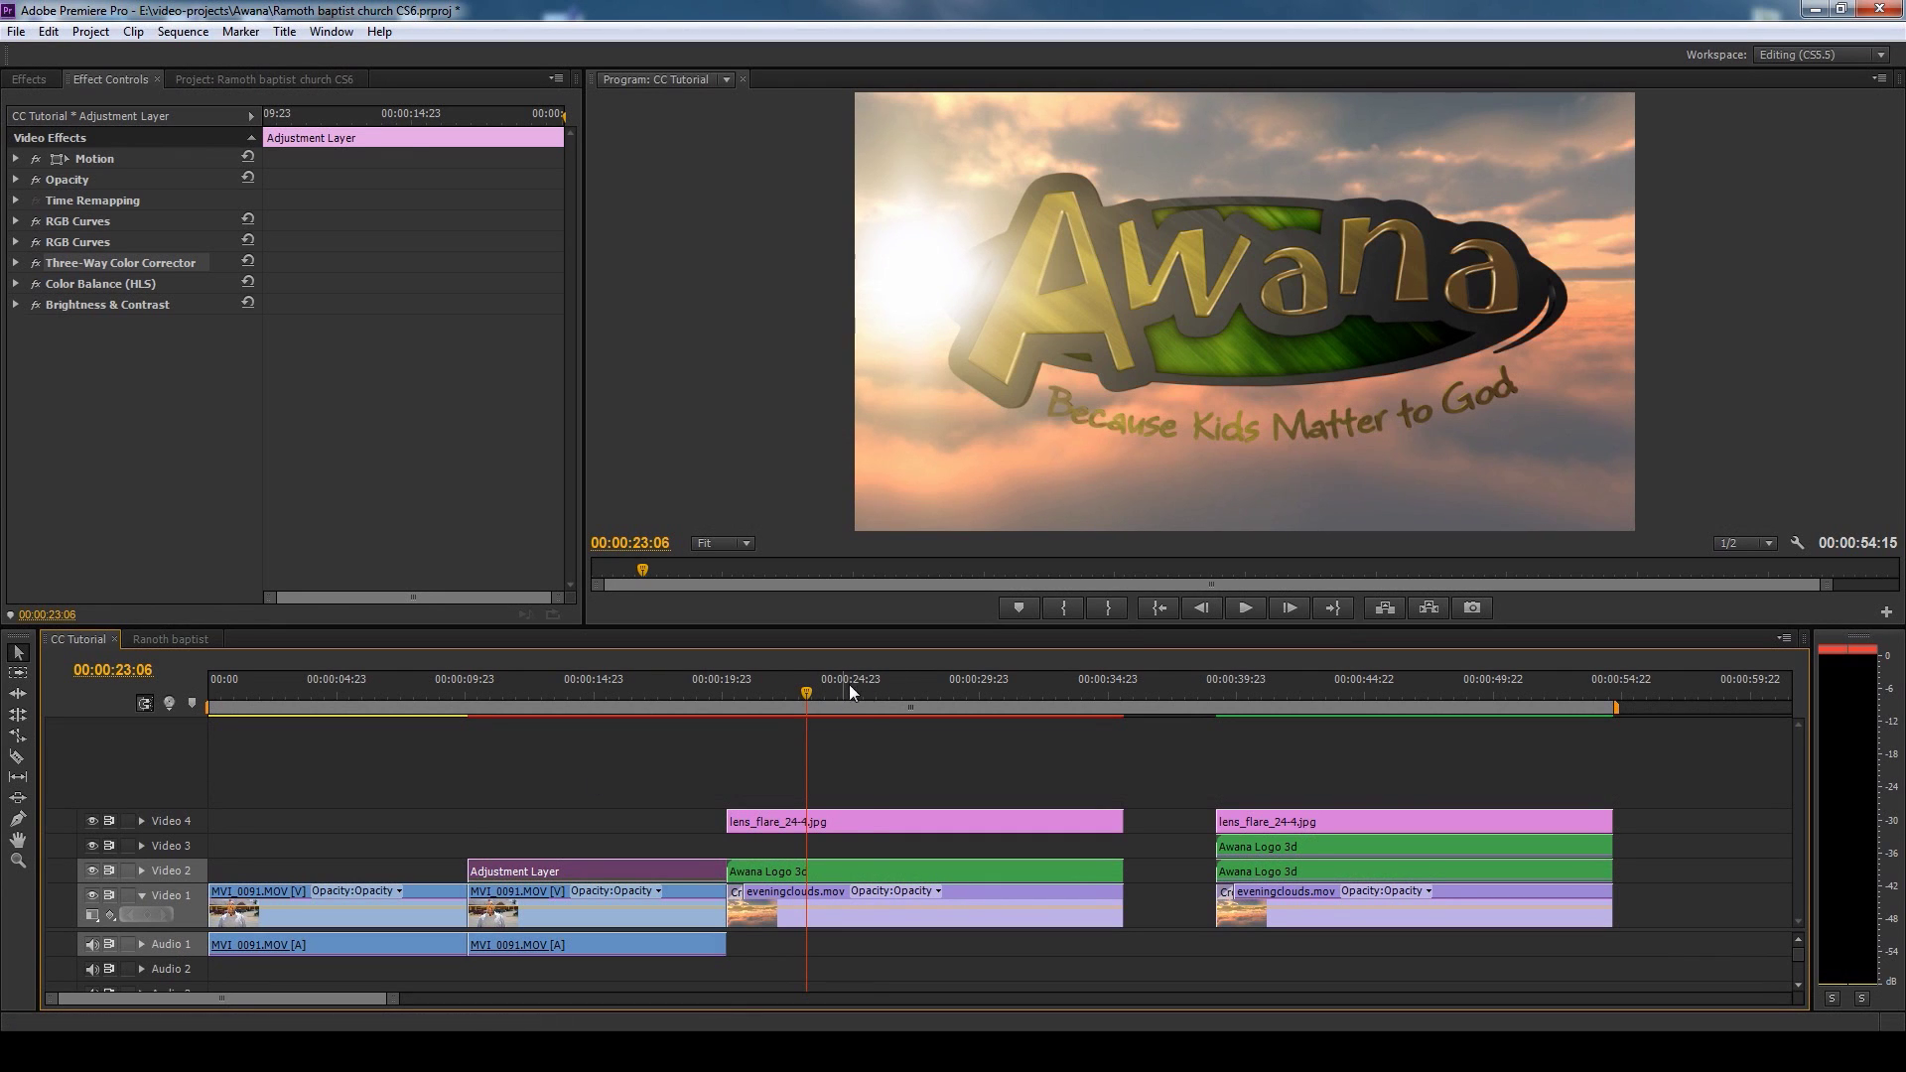
- View the first logo shot at 00:00:29:13 and the second logo shot at 00:00:46:19 for comparison
{"action": "left_click_drag", "start_coordinate": [855, 683], "coordinate": [969, 676]}
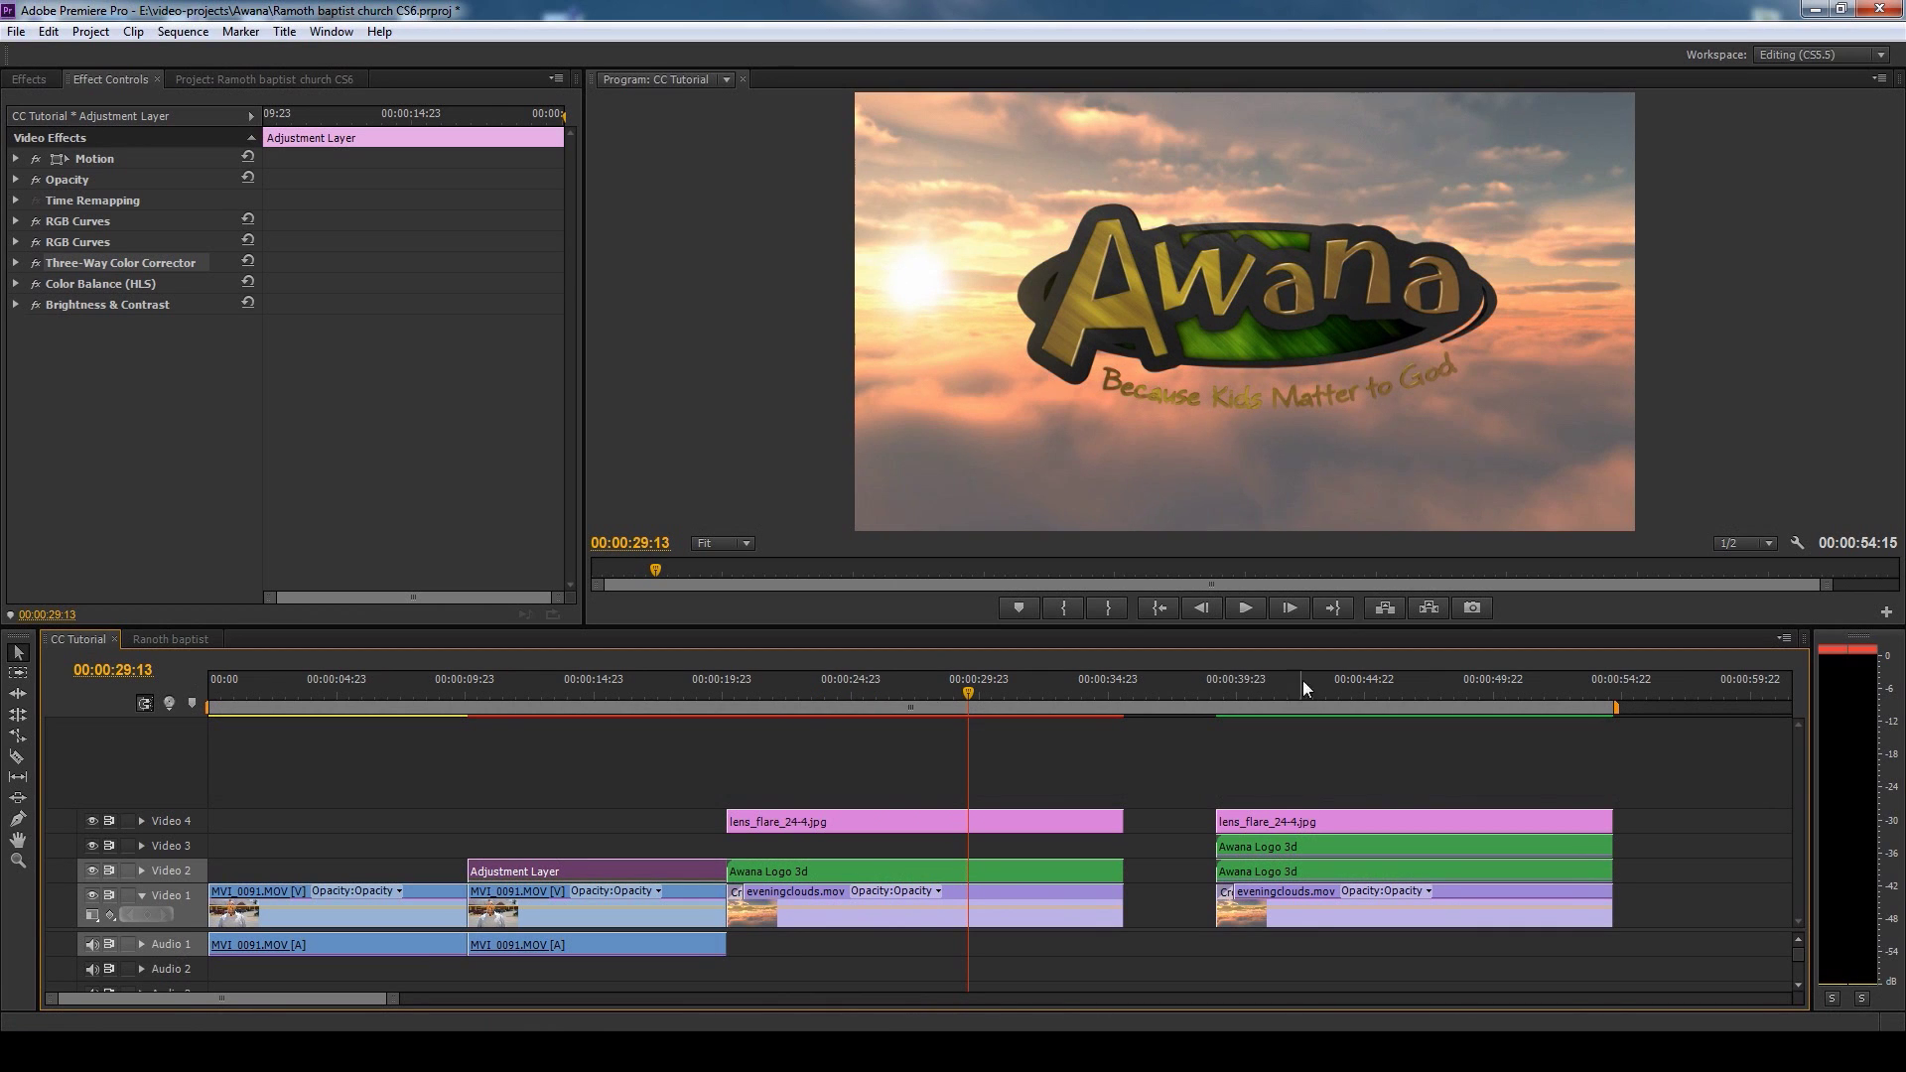
{"action": "left_click", "coordinate": [1414, 687]}
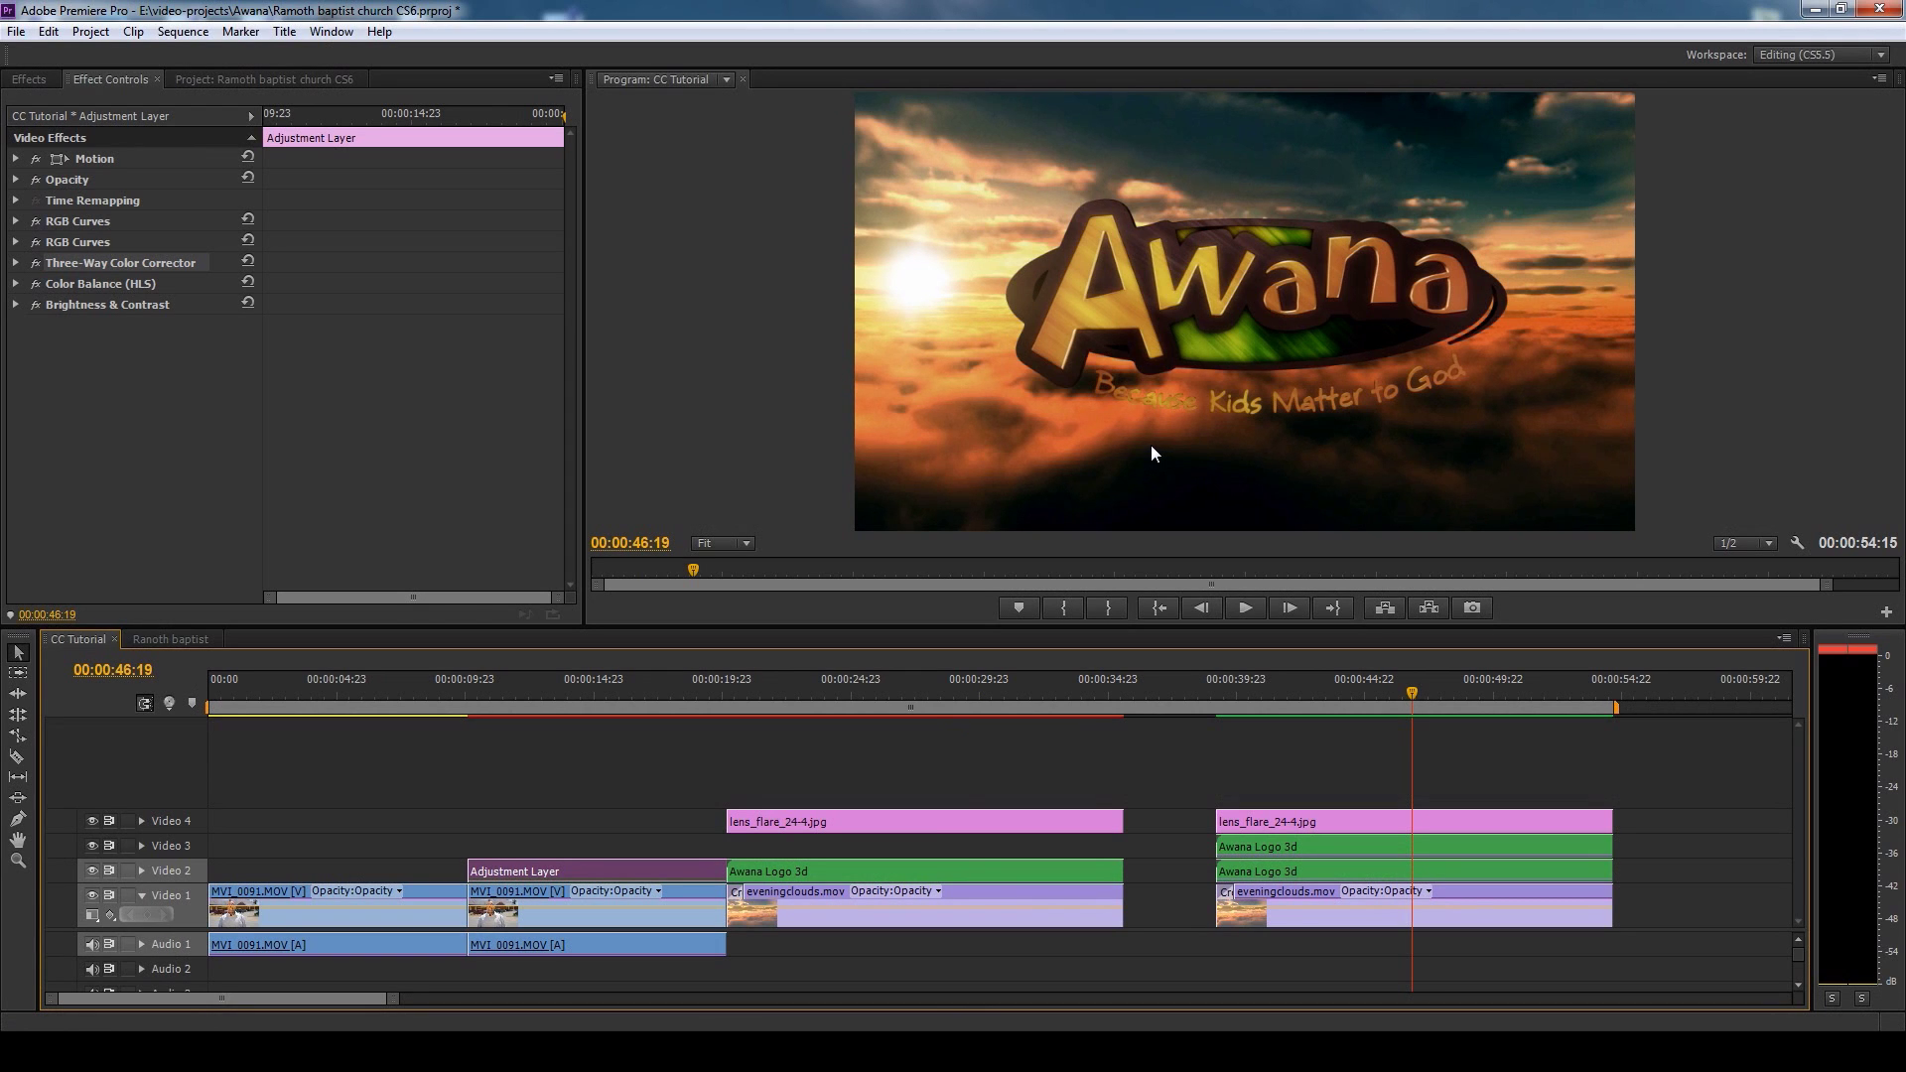
- Select the second shot's Awana Logo 3d clip on Video 3 and isolate it by hiding Video 1, Video 2 and Video 4
{"action": "left_click", "coordinate": [1253, 850]}
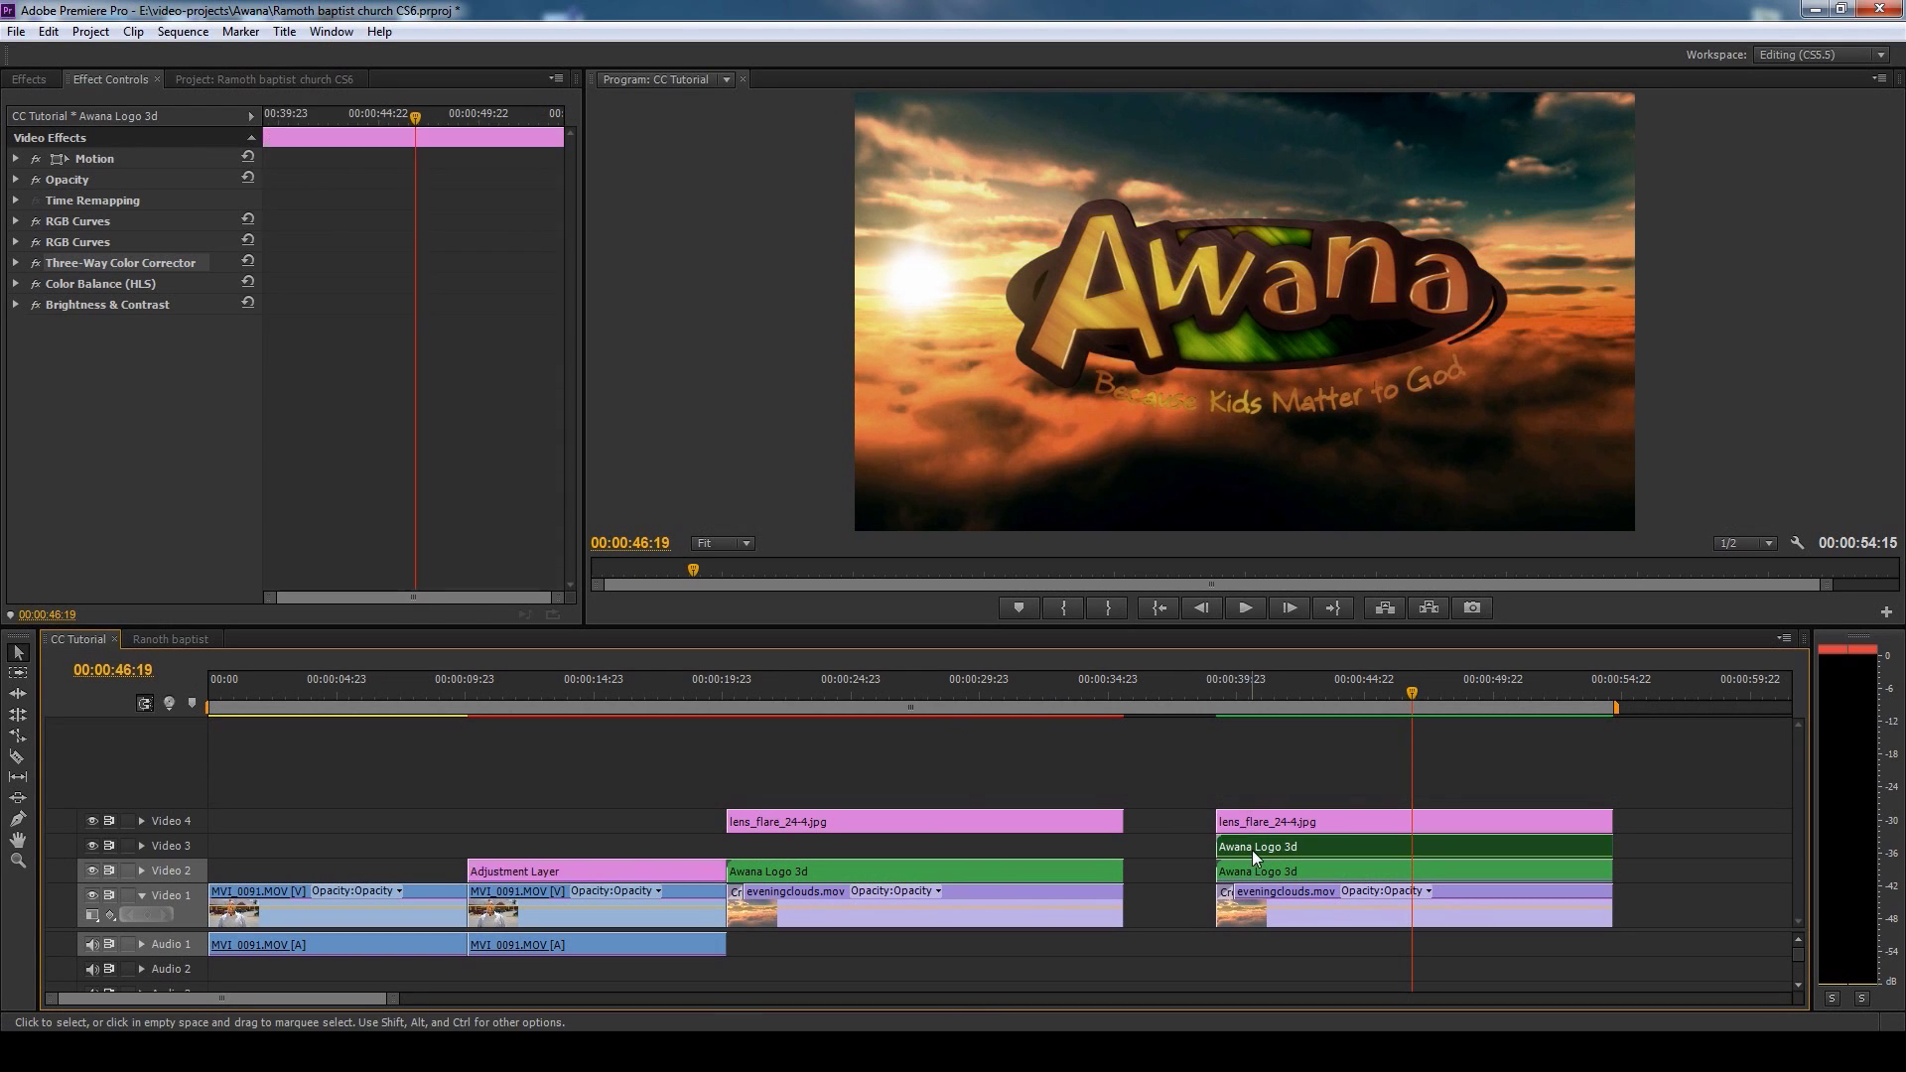
{"action": "left_click", "coordinate": [92, 820]}
{"action": "left_click", "coordinate": [93, 870]}
{"action": "left_click", "coordinate": [92, 895]}
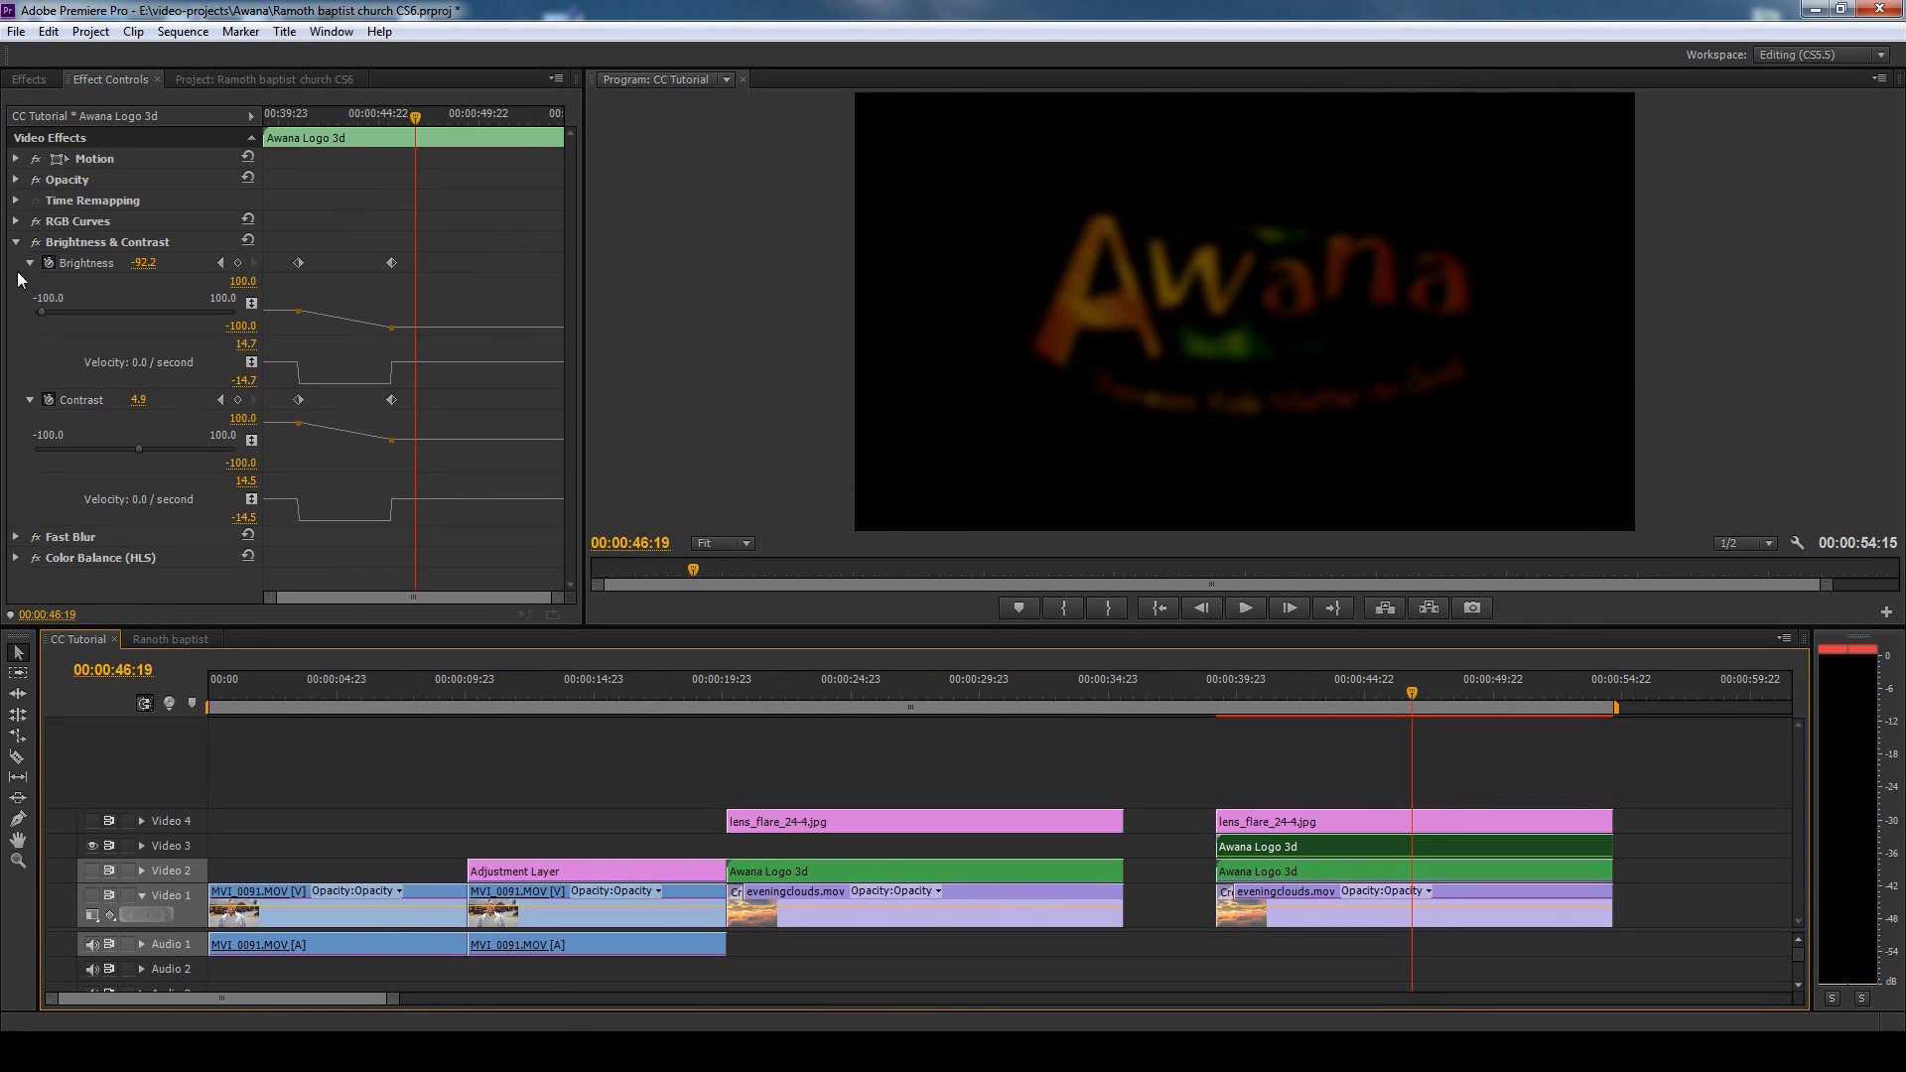
- Collapse the upper logo clip's Brightness & Contrast settings and inspect its Opacity blend mode
{"action": "left_click", "coordinate": [16, 241]}
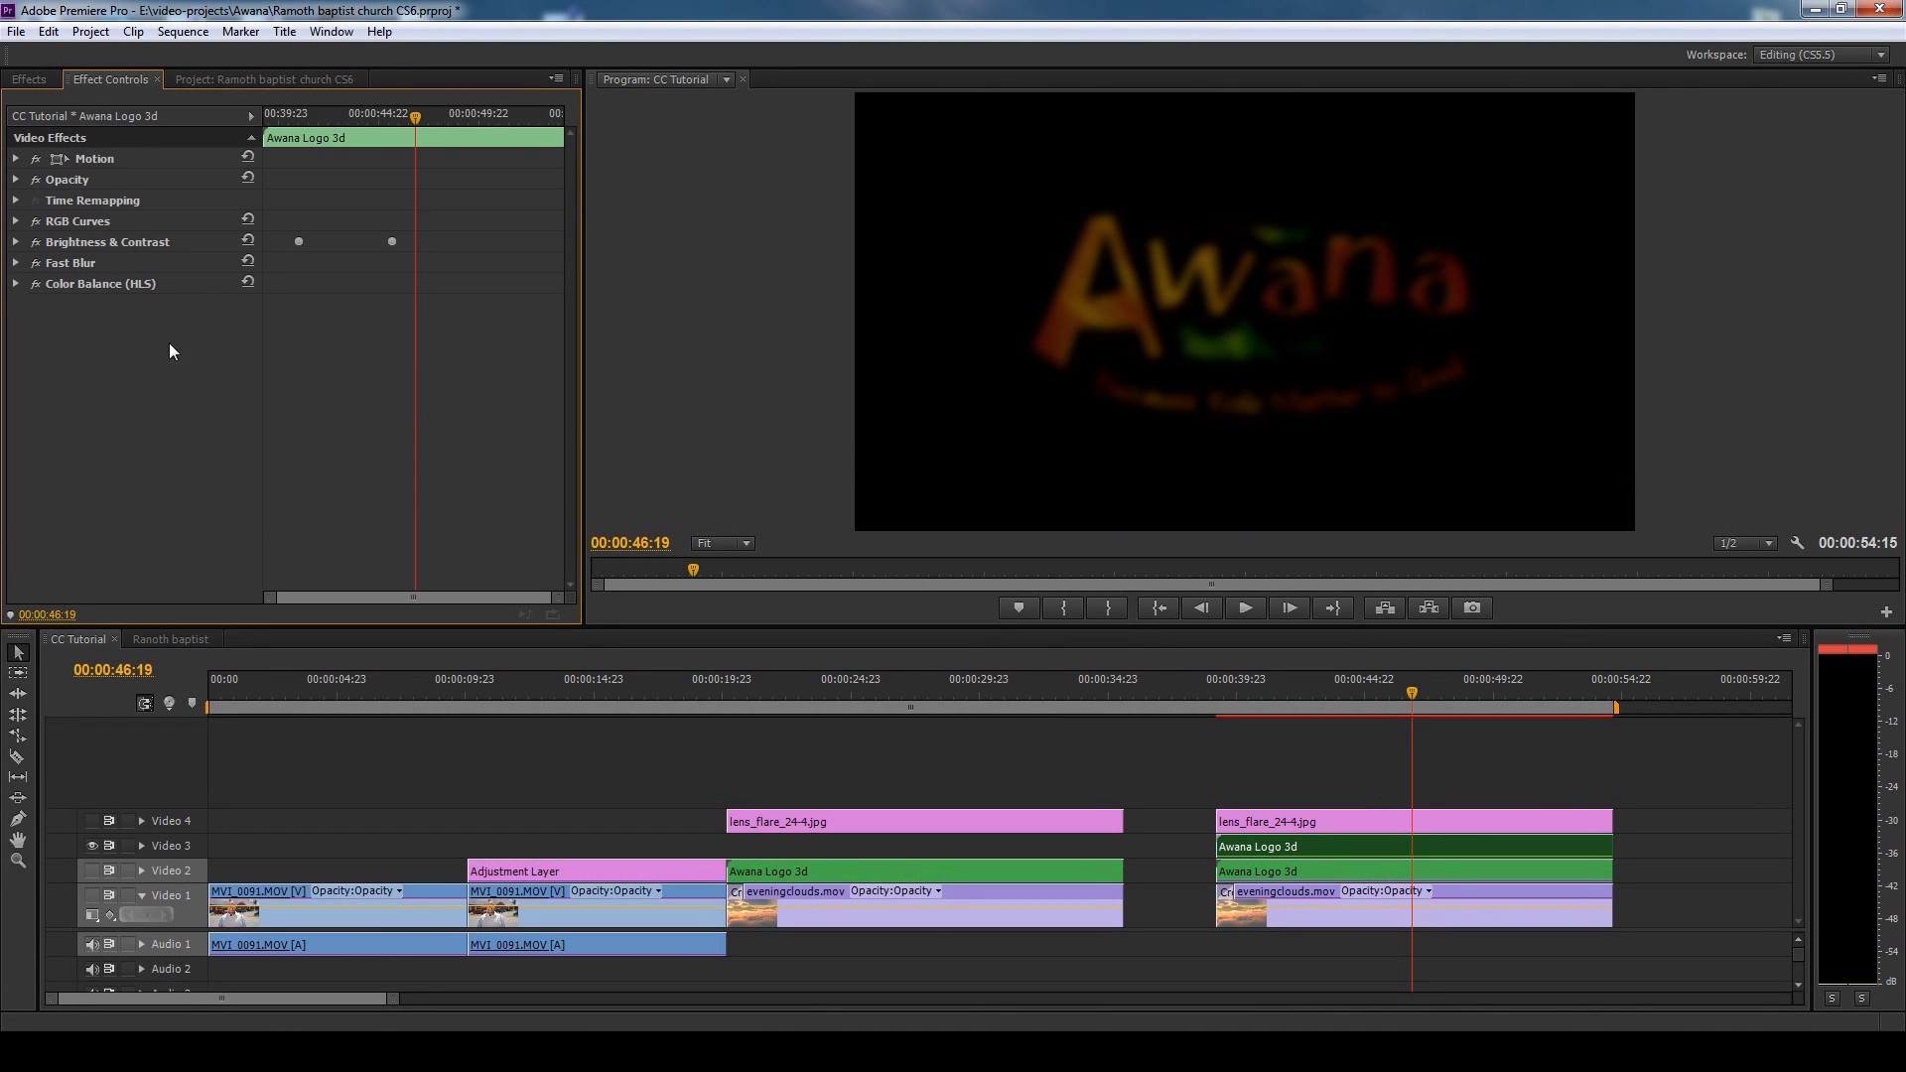
{"action": "left_click", "coordinate": [16, 180]}
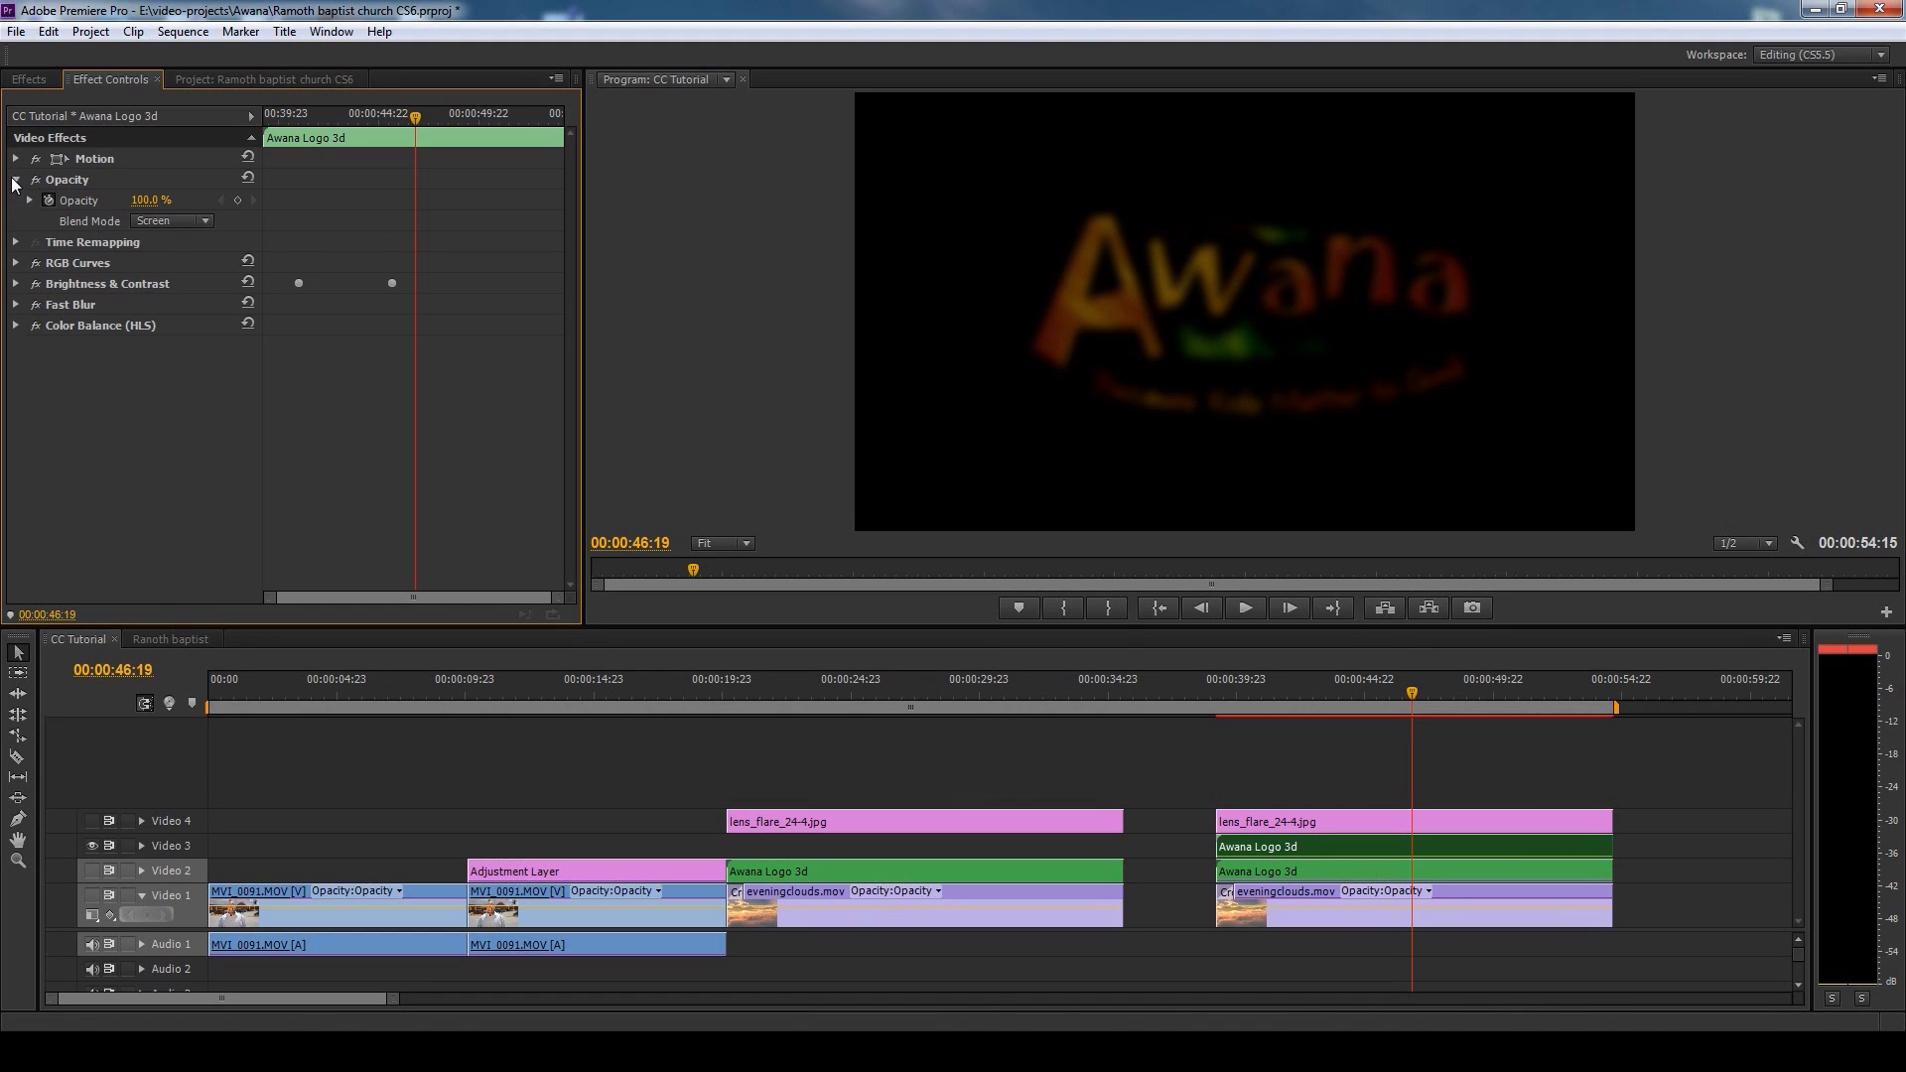
{"action": "left_click", "coordinate": [15, 181]}
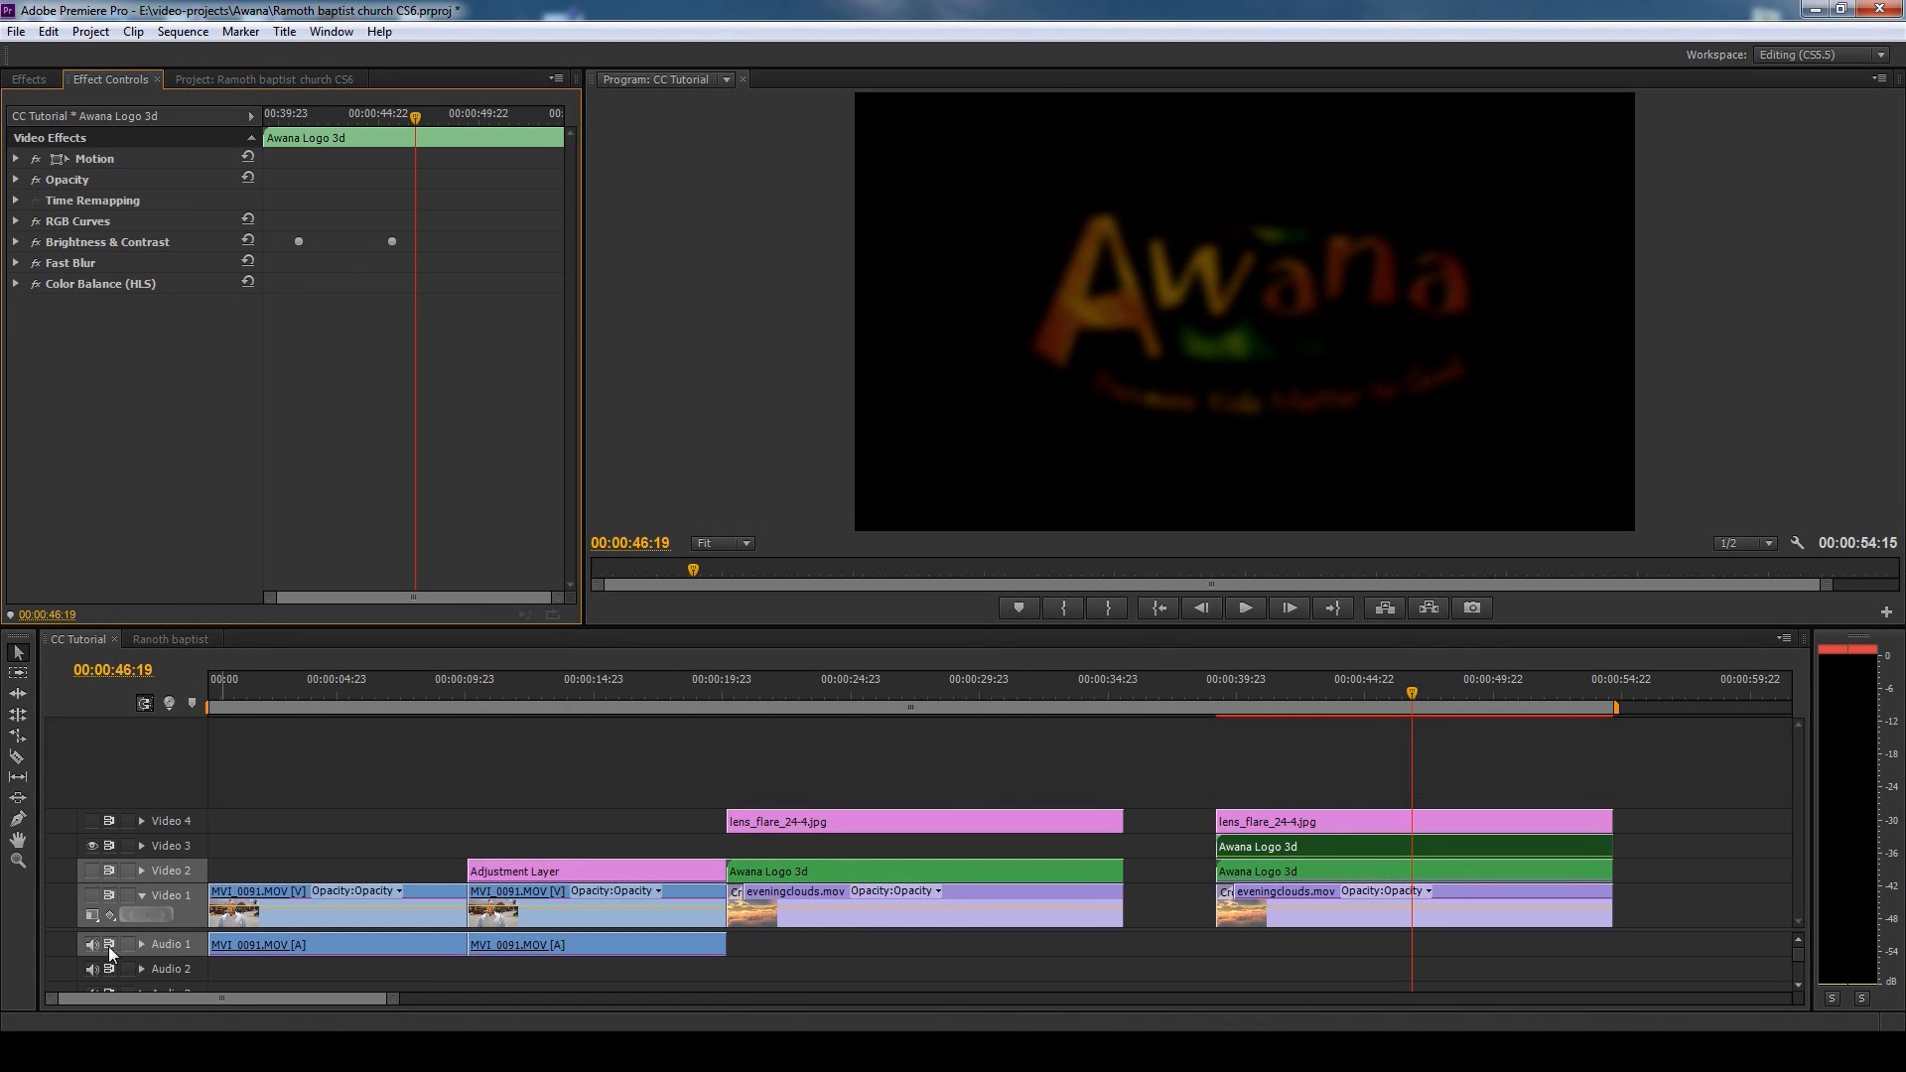
- Show the Video 2 logo and compare it with and without the blurred Video 3 copy on top
{"action": "left_click", "coordinate": [92, 869]}
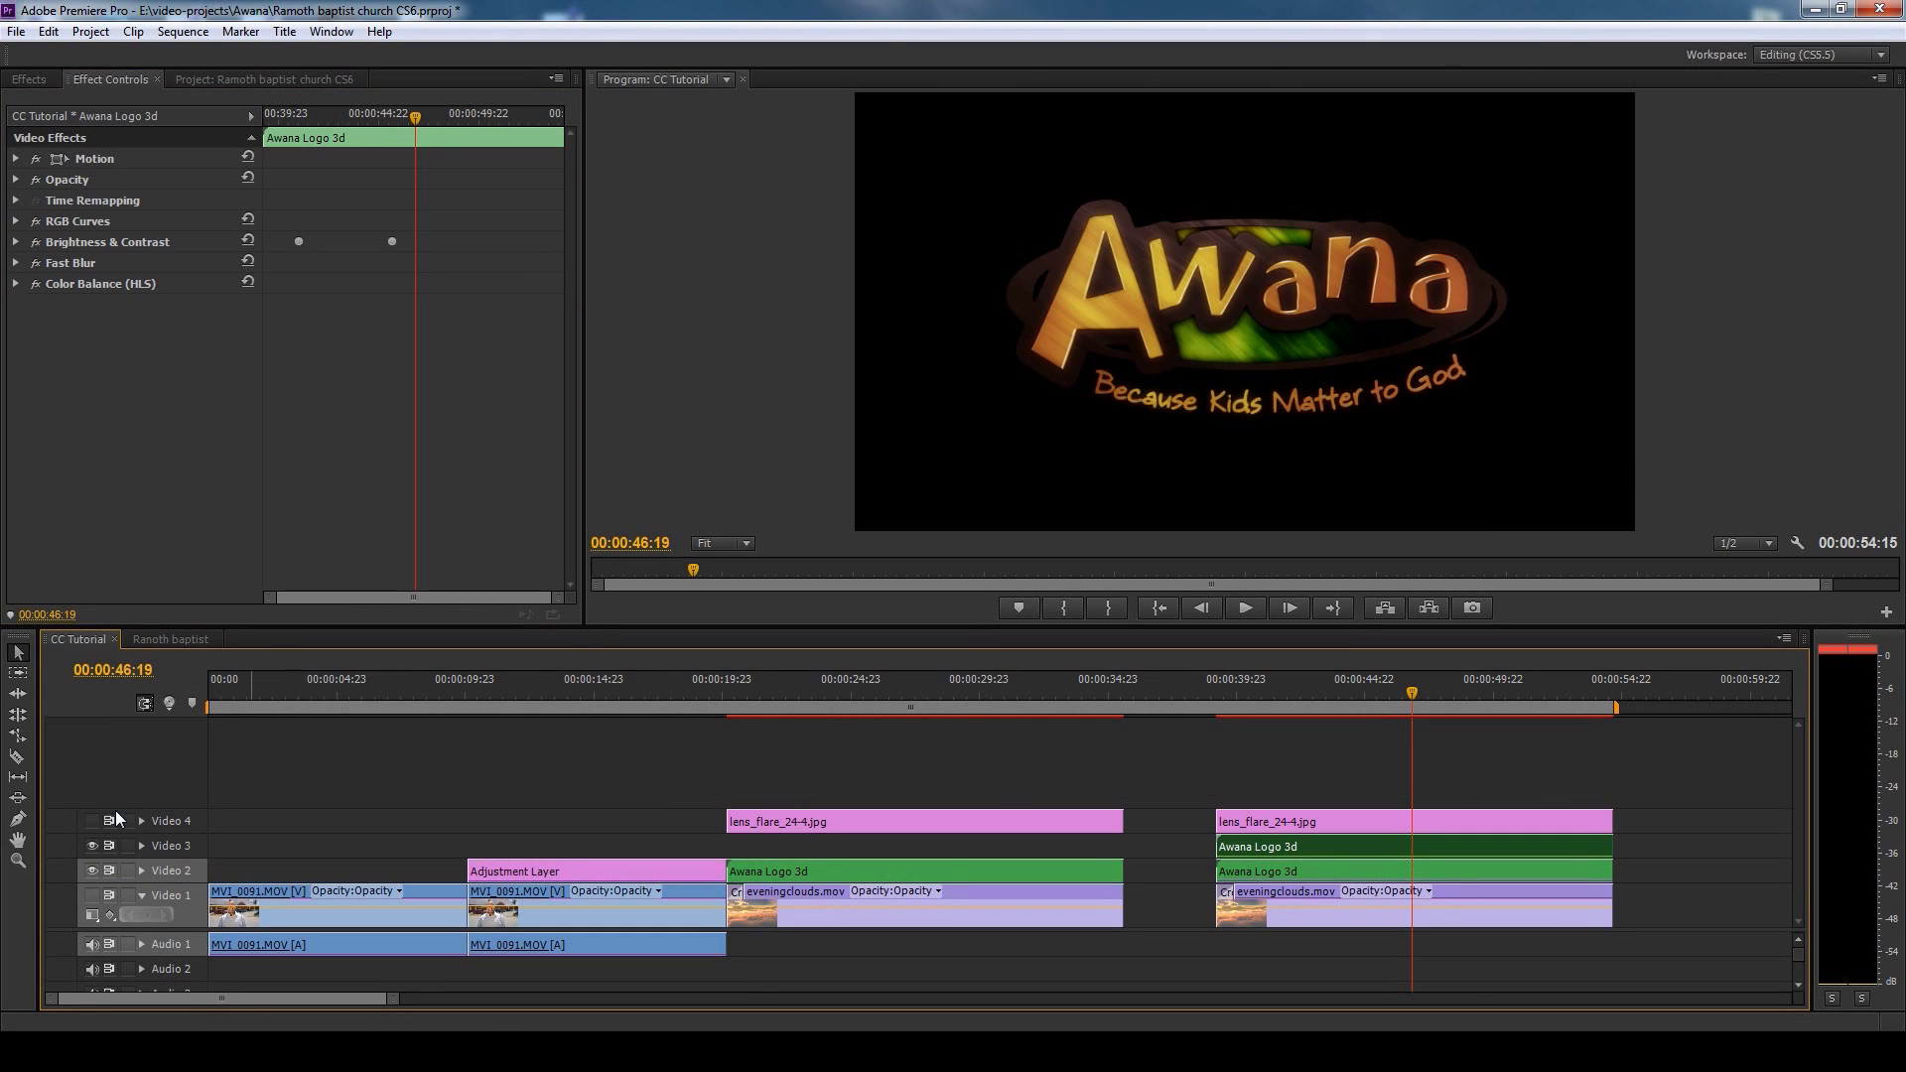
{"action": "left_click", "coordinate": [94, 844]}
{"action": "left_click", "coordinate": [94, 844]}
{"action": "left_click", "coordinate": [93, 844]}
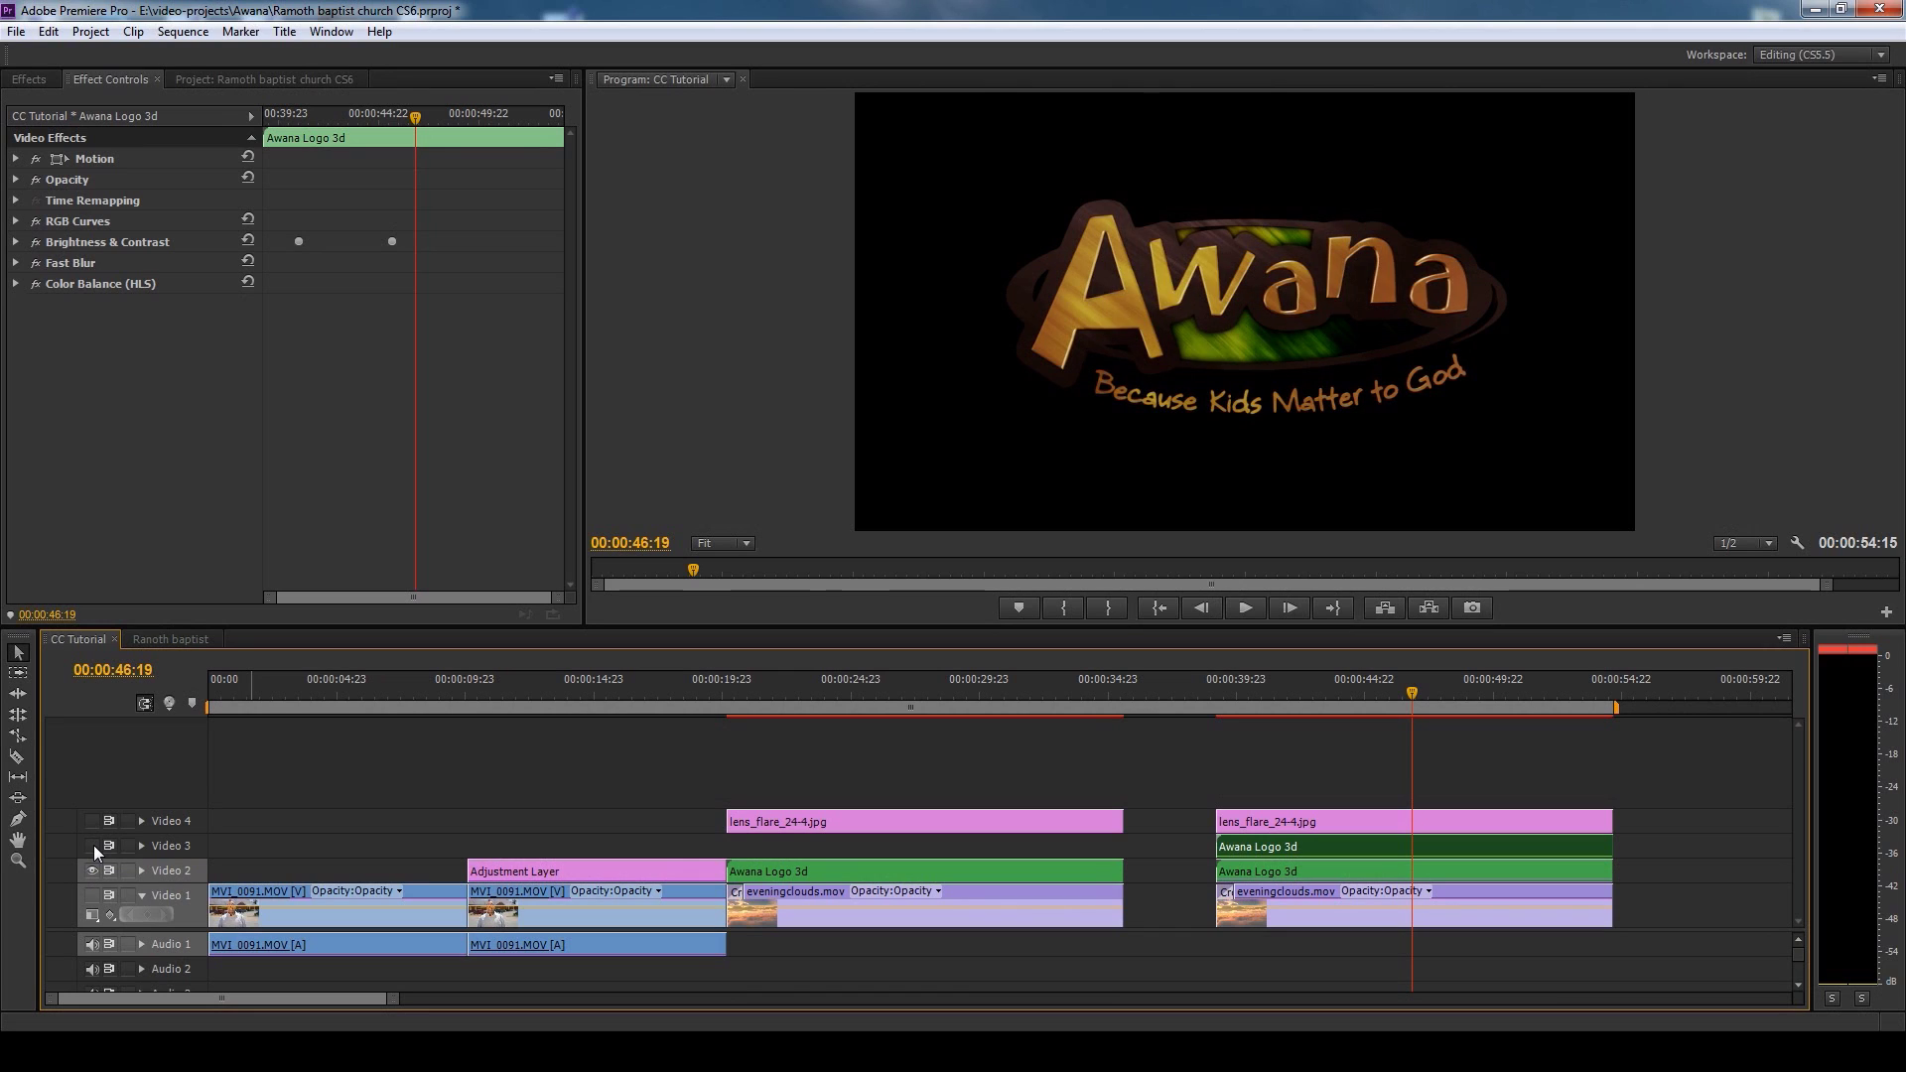
{"action": "left_click", "coordinate": [94, 844]}
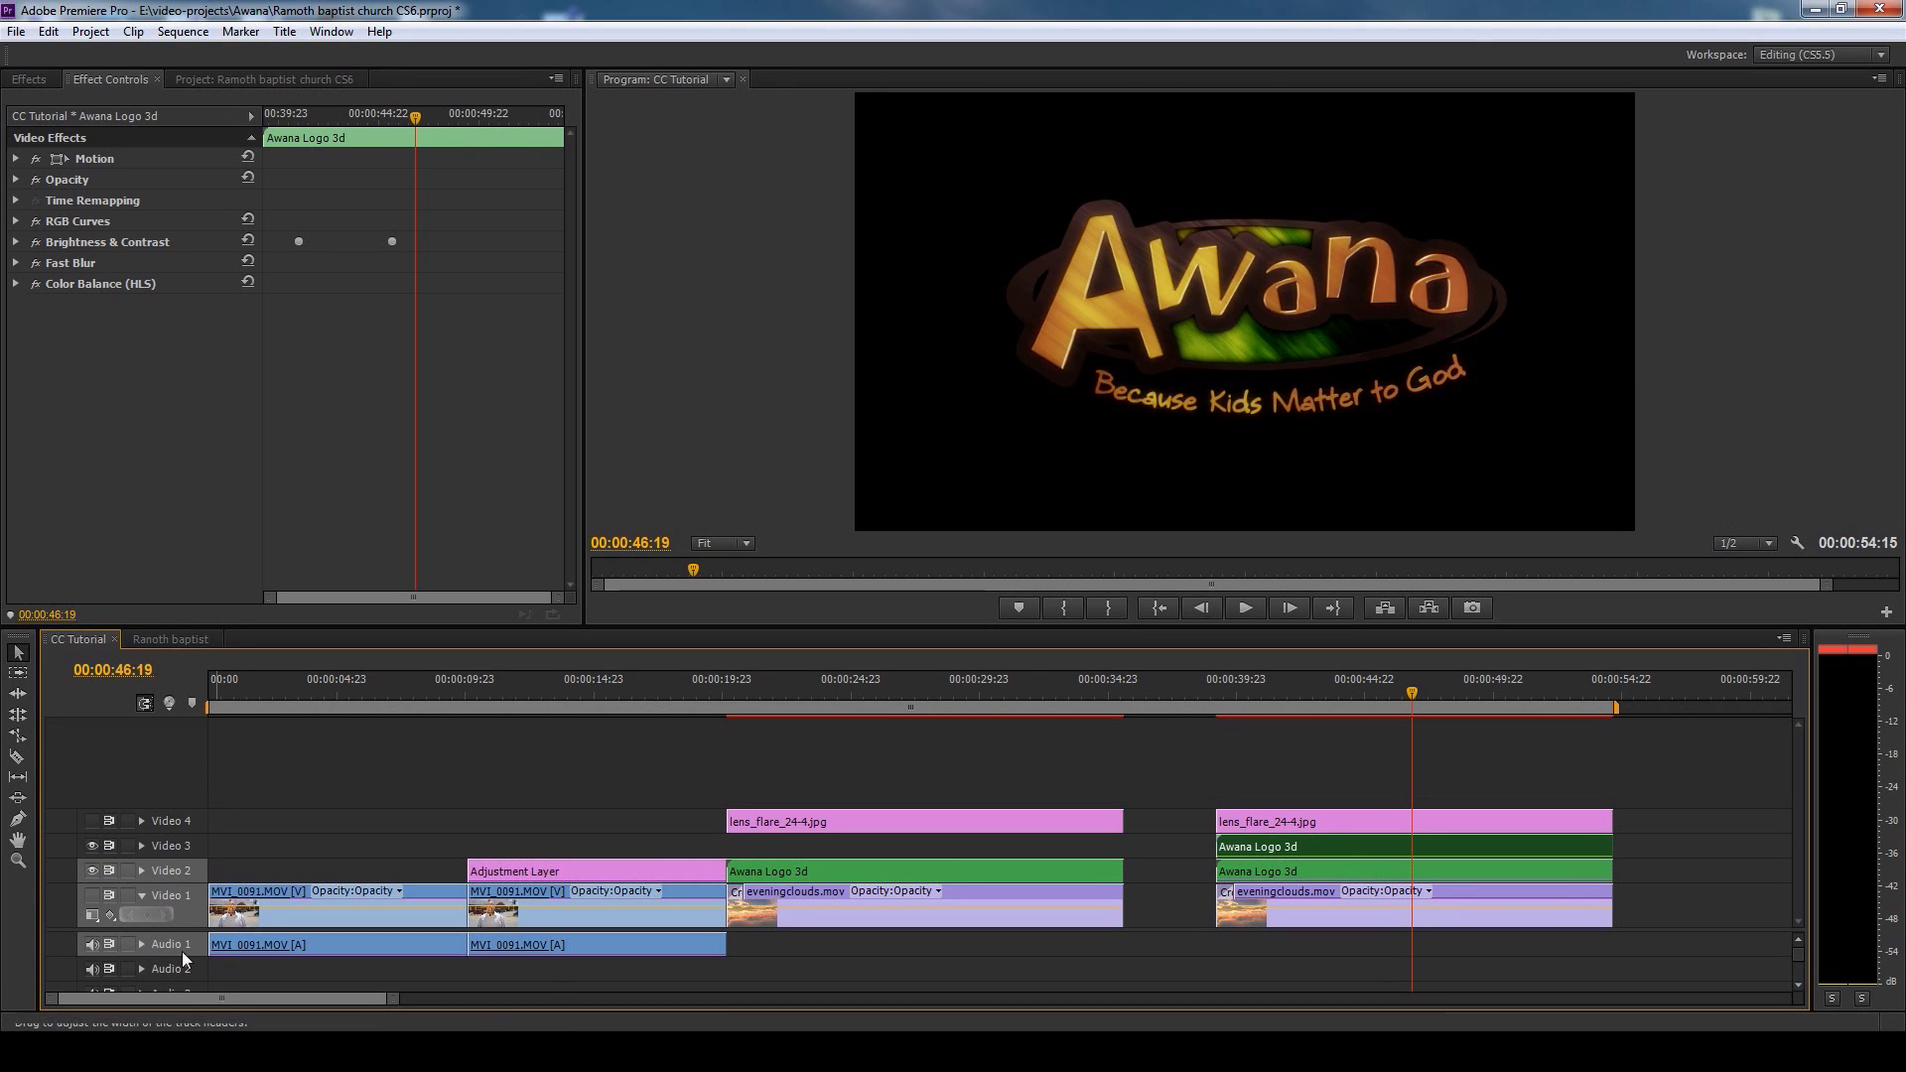
- Show Video 1, hide Video 2 and Video 3, and select the second eveningclouds.mov clip
{"action": "left_click", "coordinate": [93, 894]}
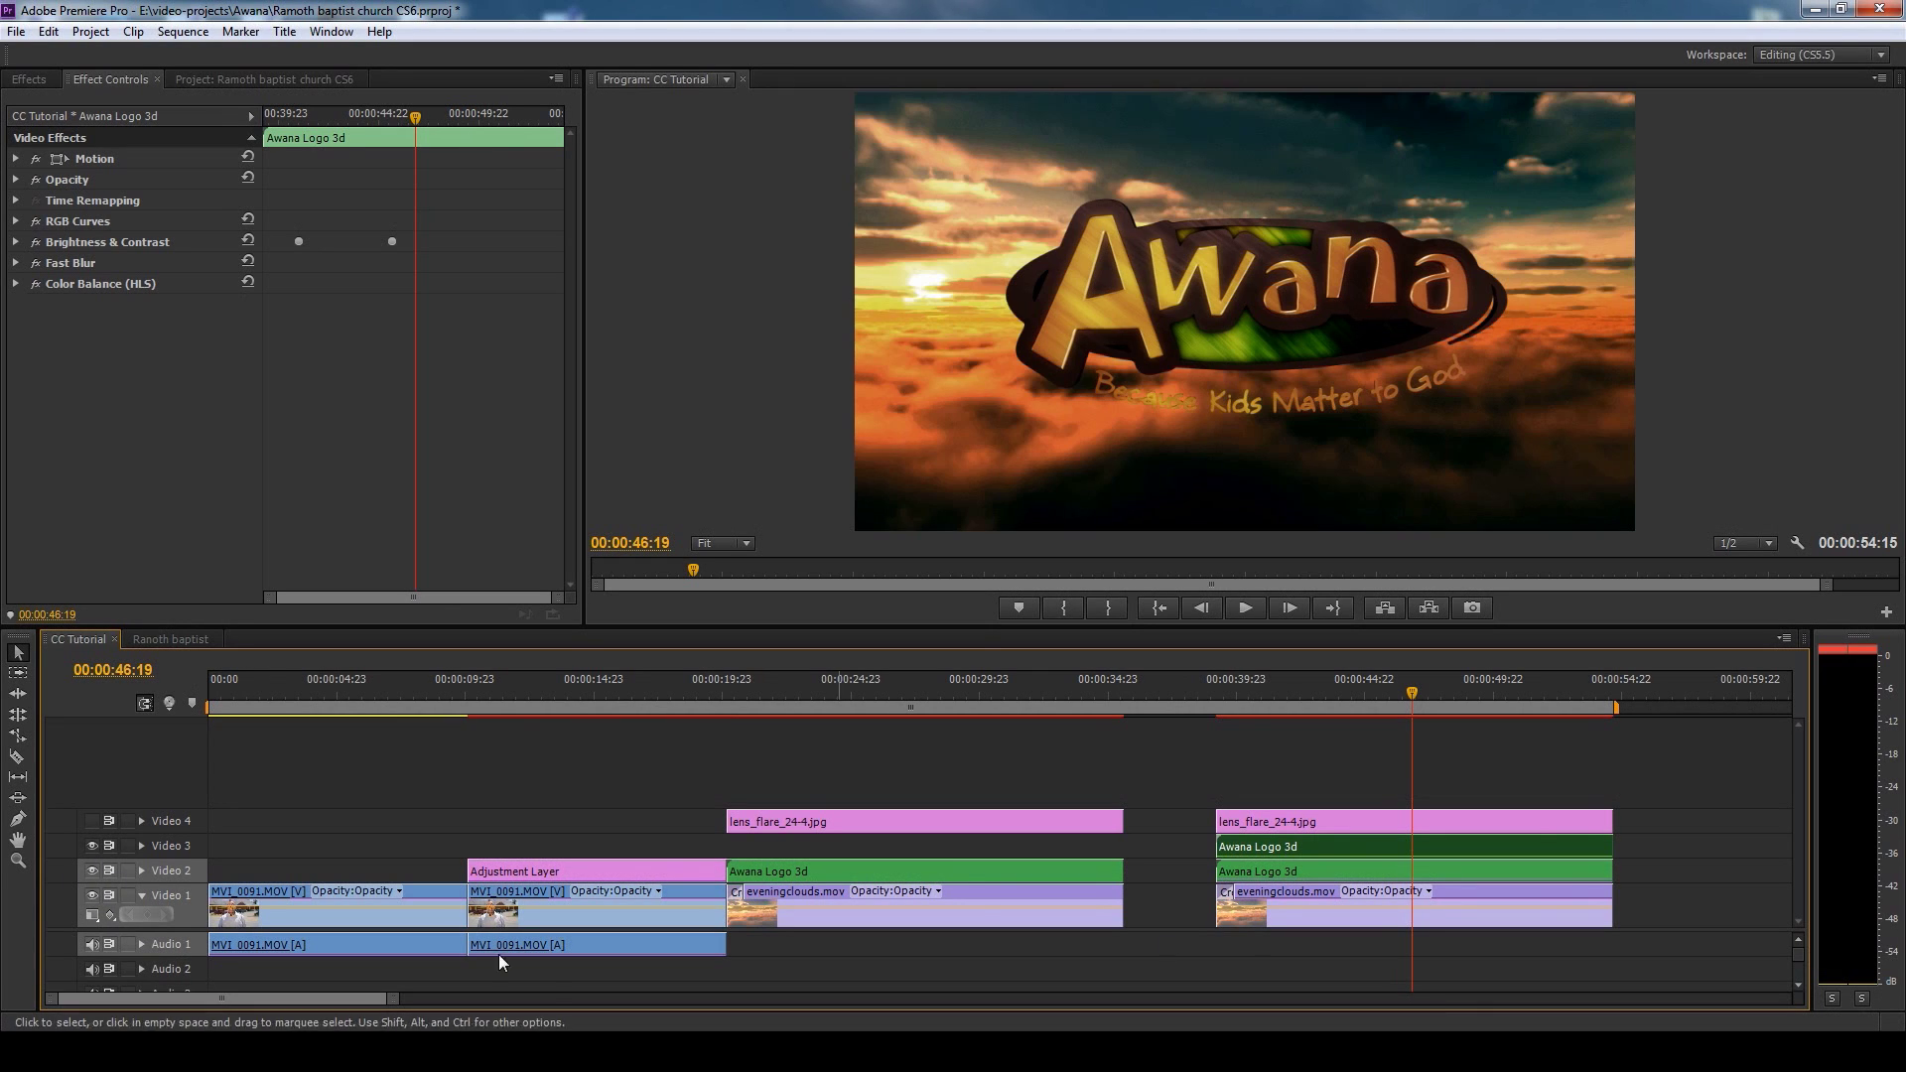
{"action": "left_click", "coordinate": [92, 845]}
{"action": "left_click", "coordinate": [92, 870]}
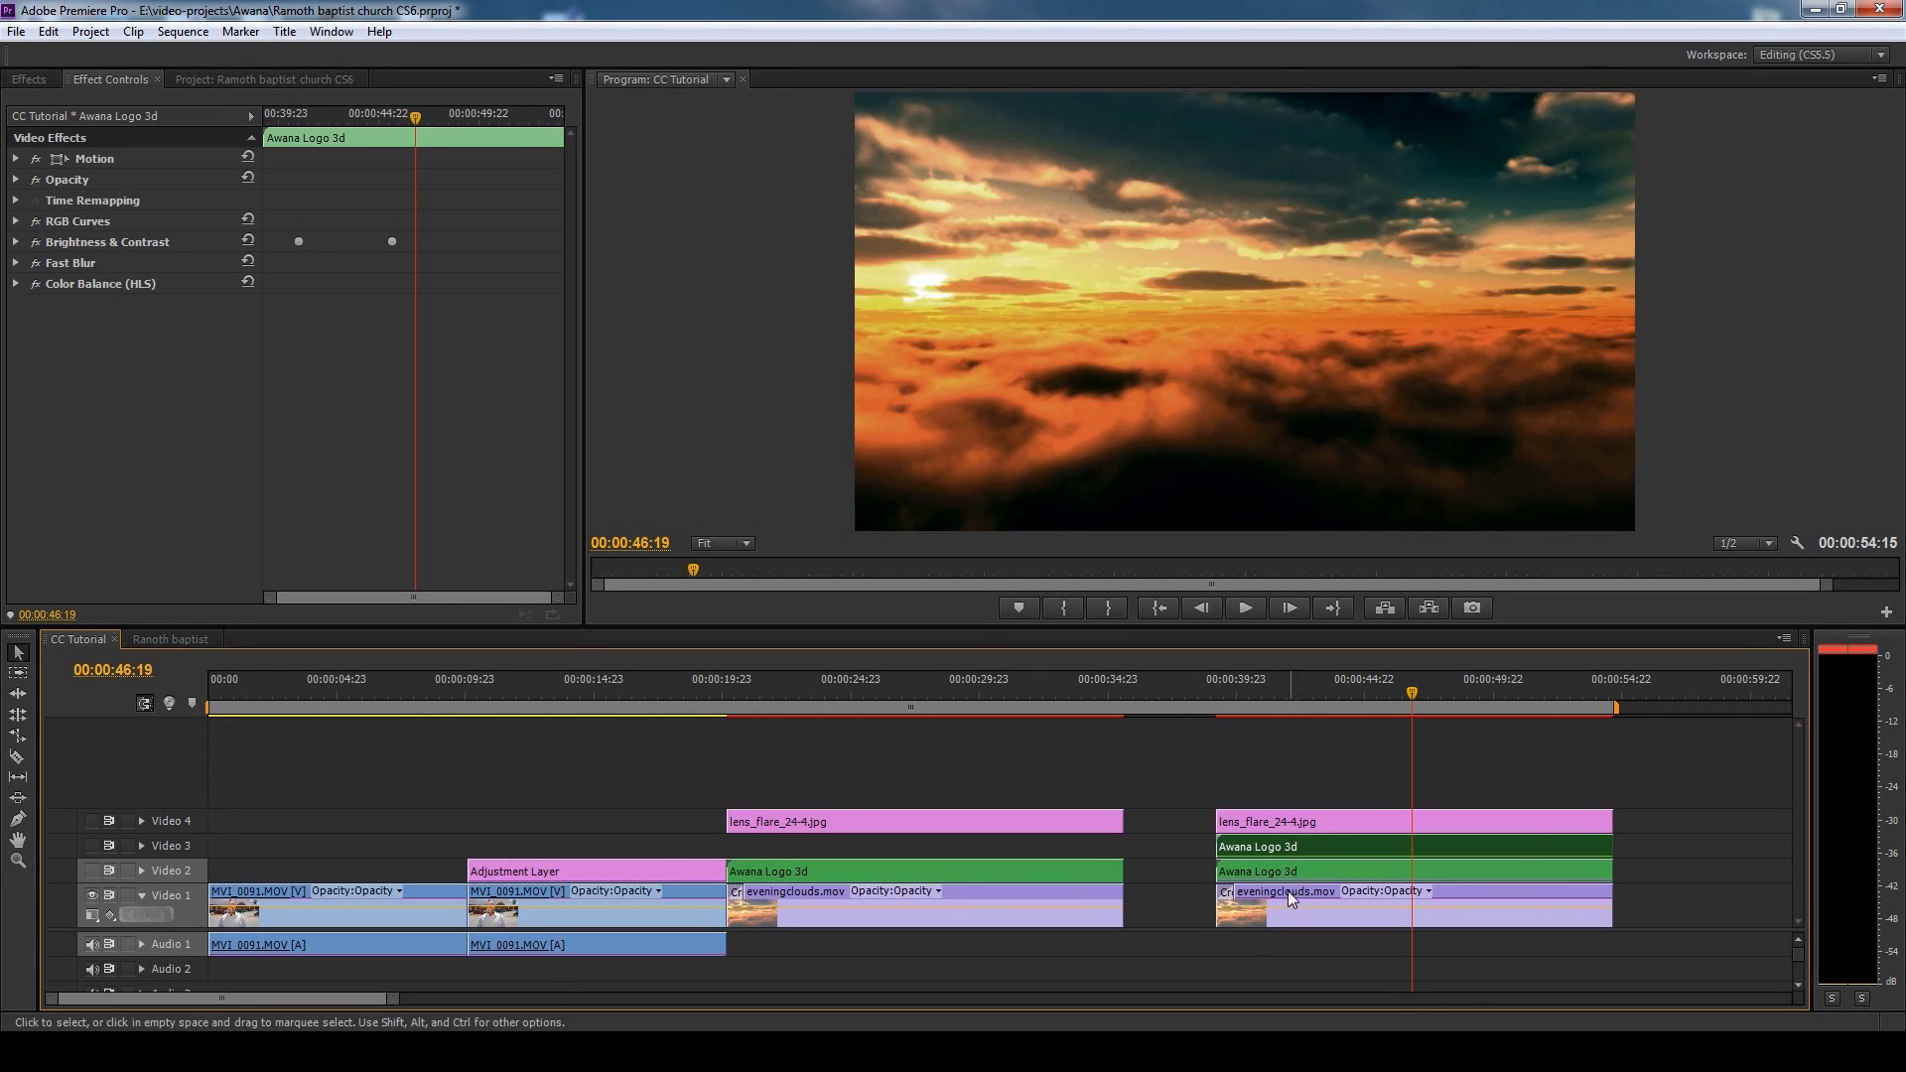
{"action": "left_click", "coordinate": [1275, 897]}
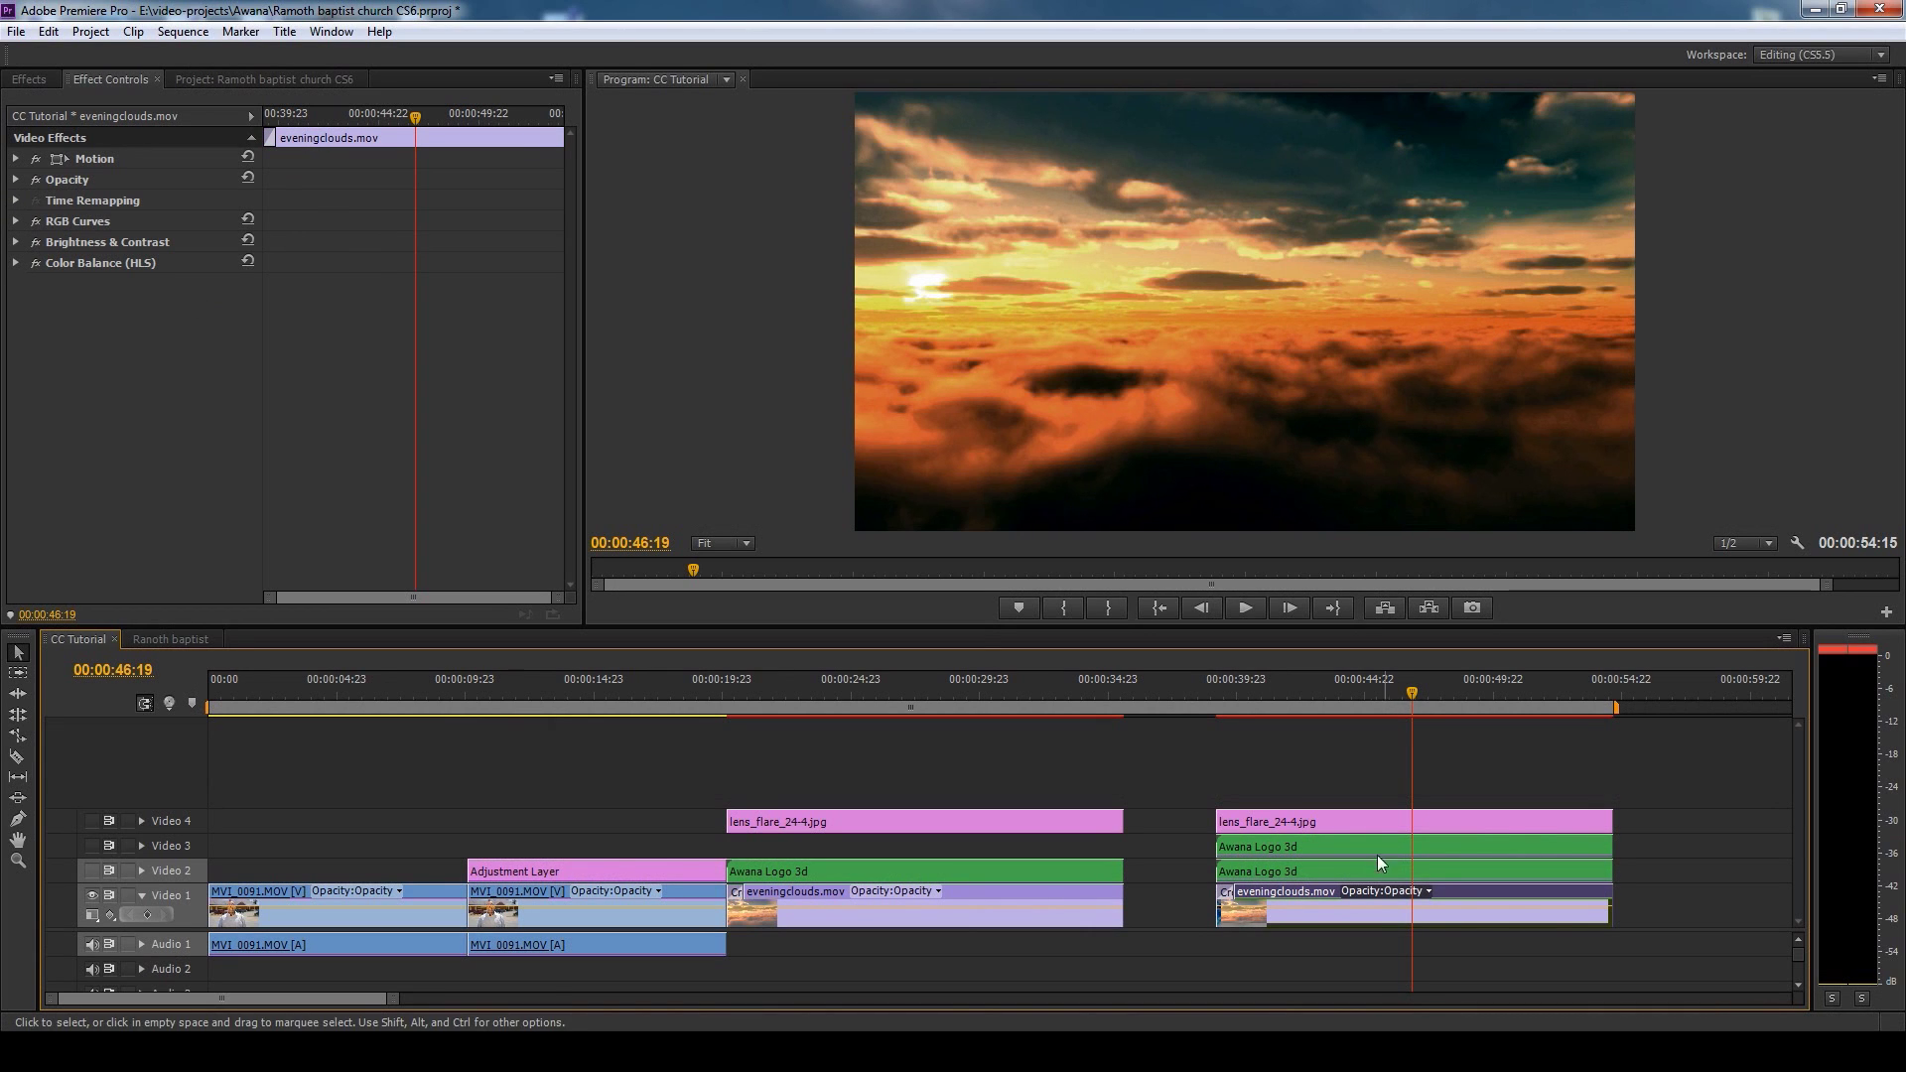
- Turn off Color Balance (HLS) and Brightness & Contrast on the cloud clip and inspect its RGB Curves
{"action": "left_click", "coordinate": [36, 262]}
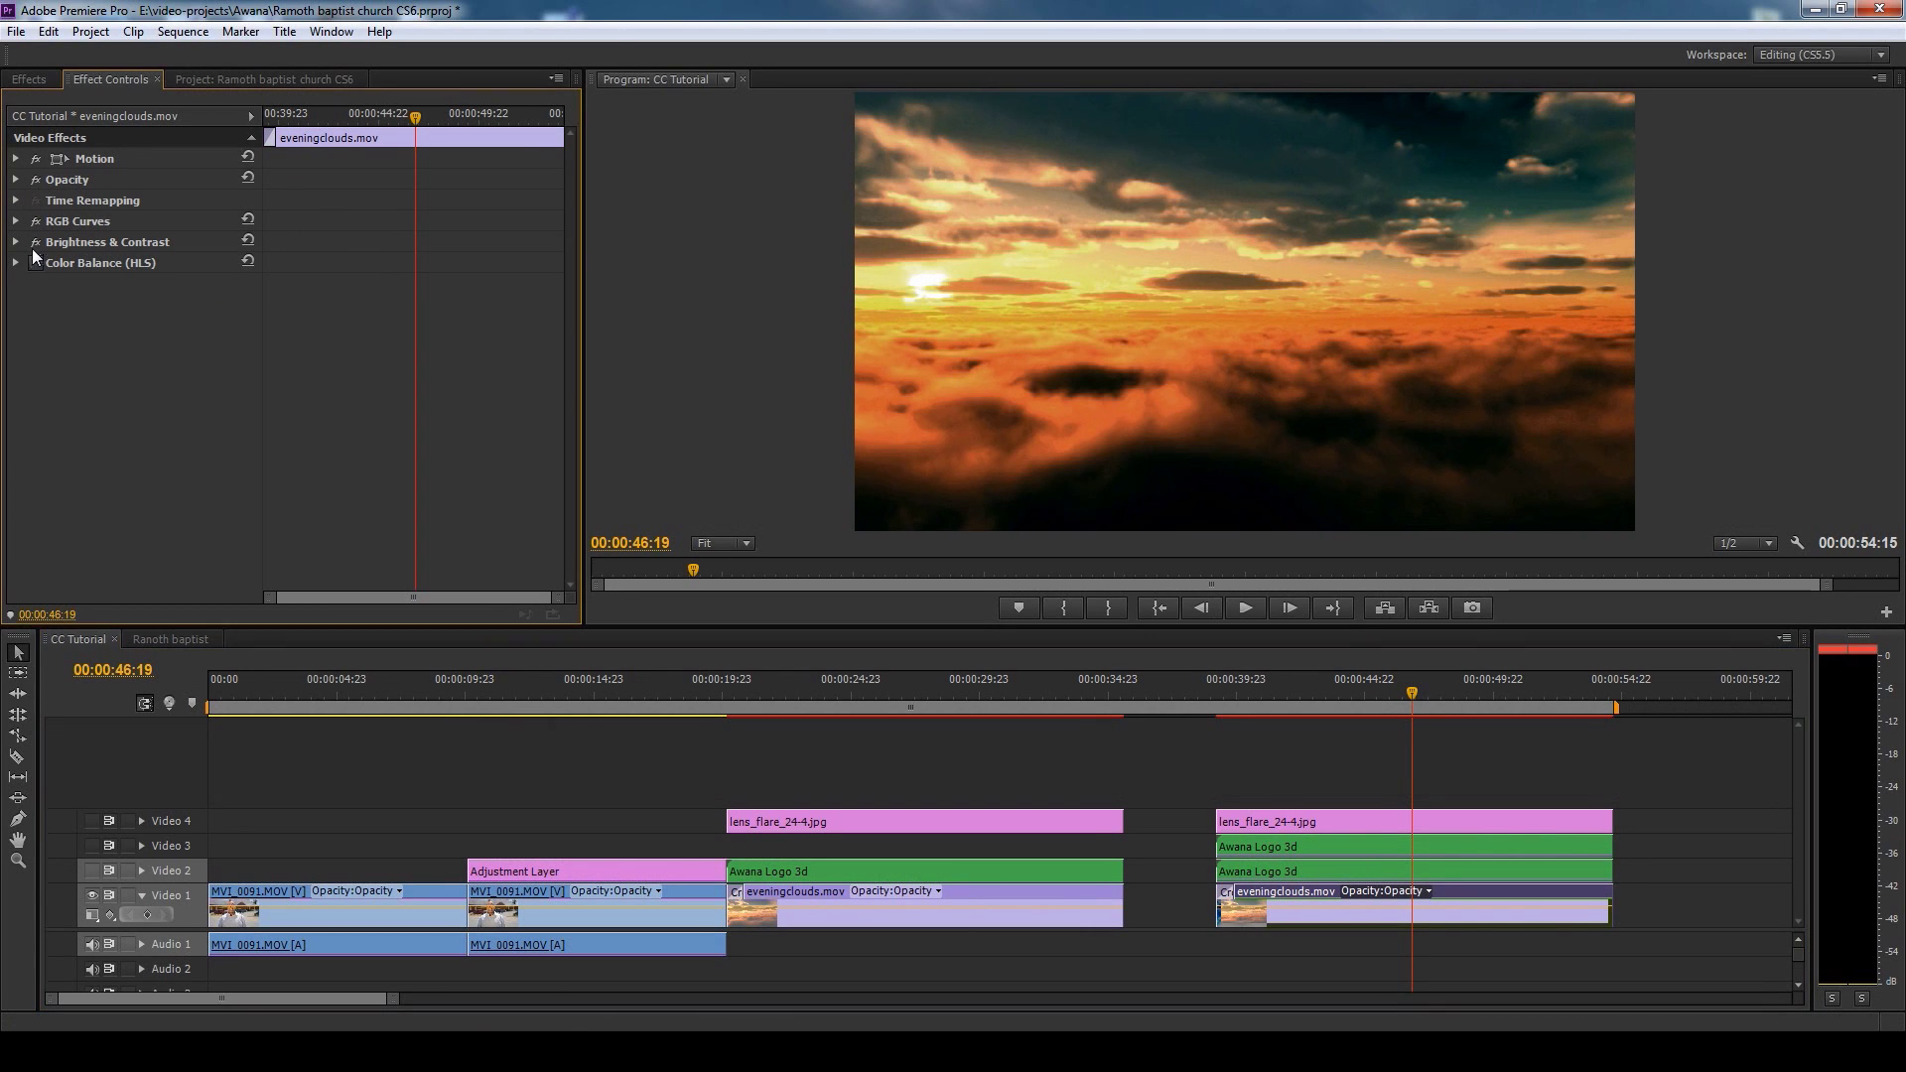
{"action": "left_click", "coordinate": [16, 220]}
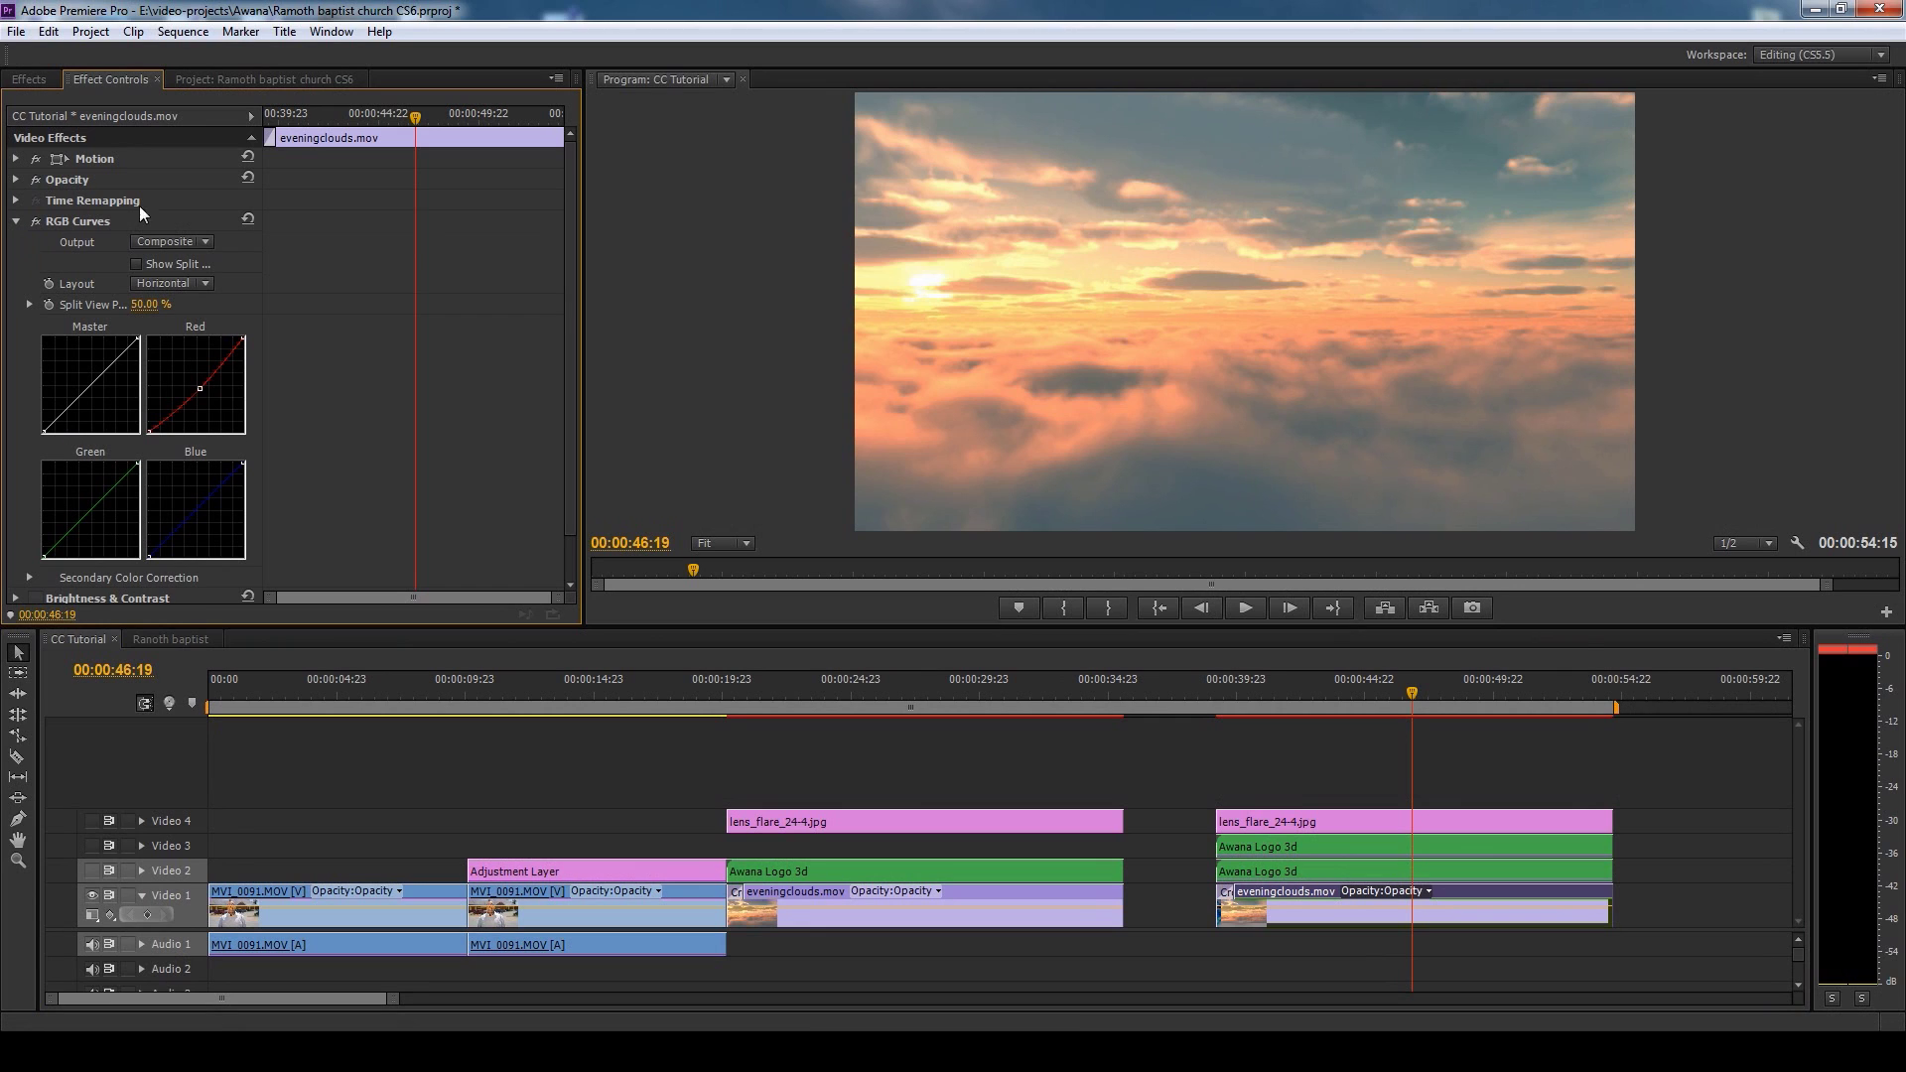
{"action": "left_click", "coordinate": [16, 220]}
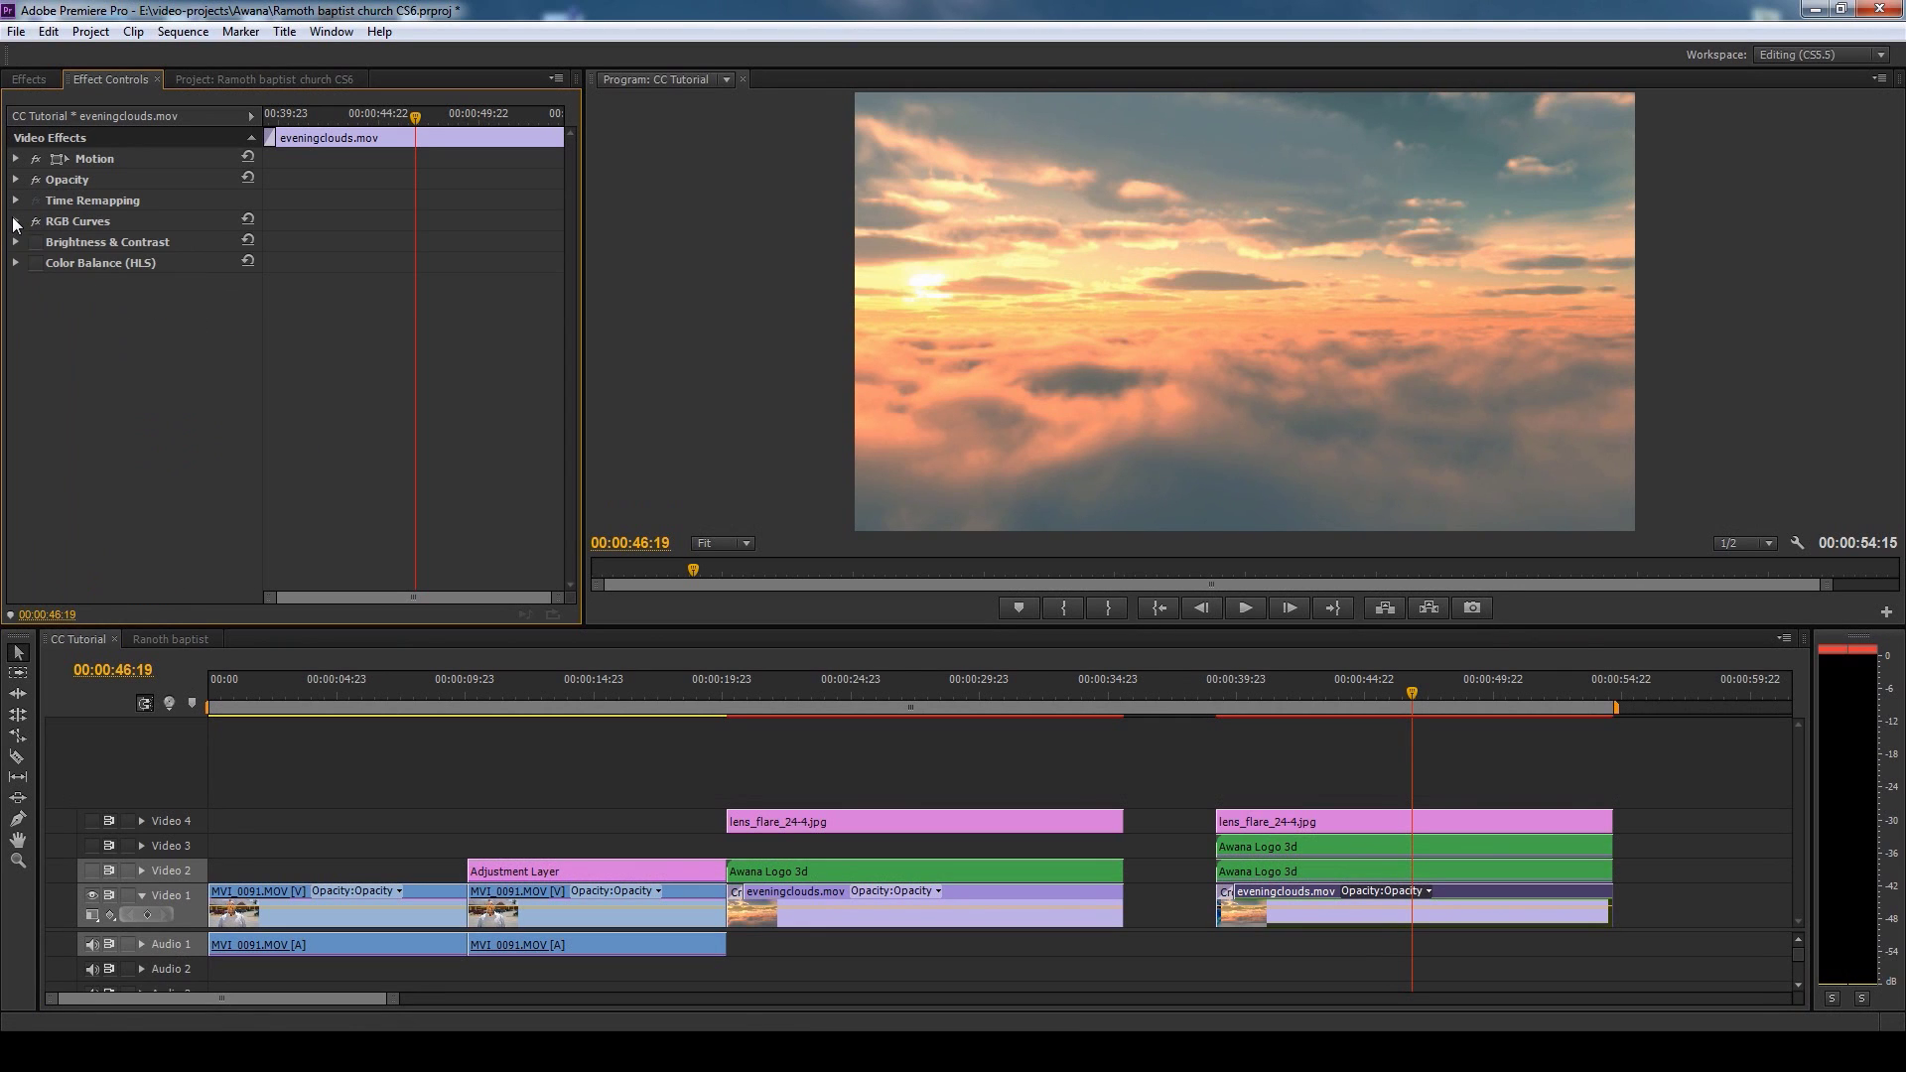
{"action": "left_click", "coordinate": [14, 223]}
{"action": "left_click", "coordinate": [15, 222]}
{"action": "left_click", "coordinate": [15, 222]}
{"action": "left_click", "coordinate": [14, 222]}
- Re-enable the Brightness & Contrast and Color Balance (HLS) effects on the cloud clip
{"action": "left_click", "coordinate": [36, 242]}
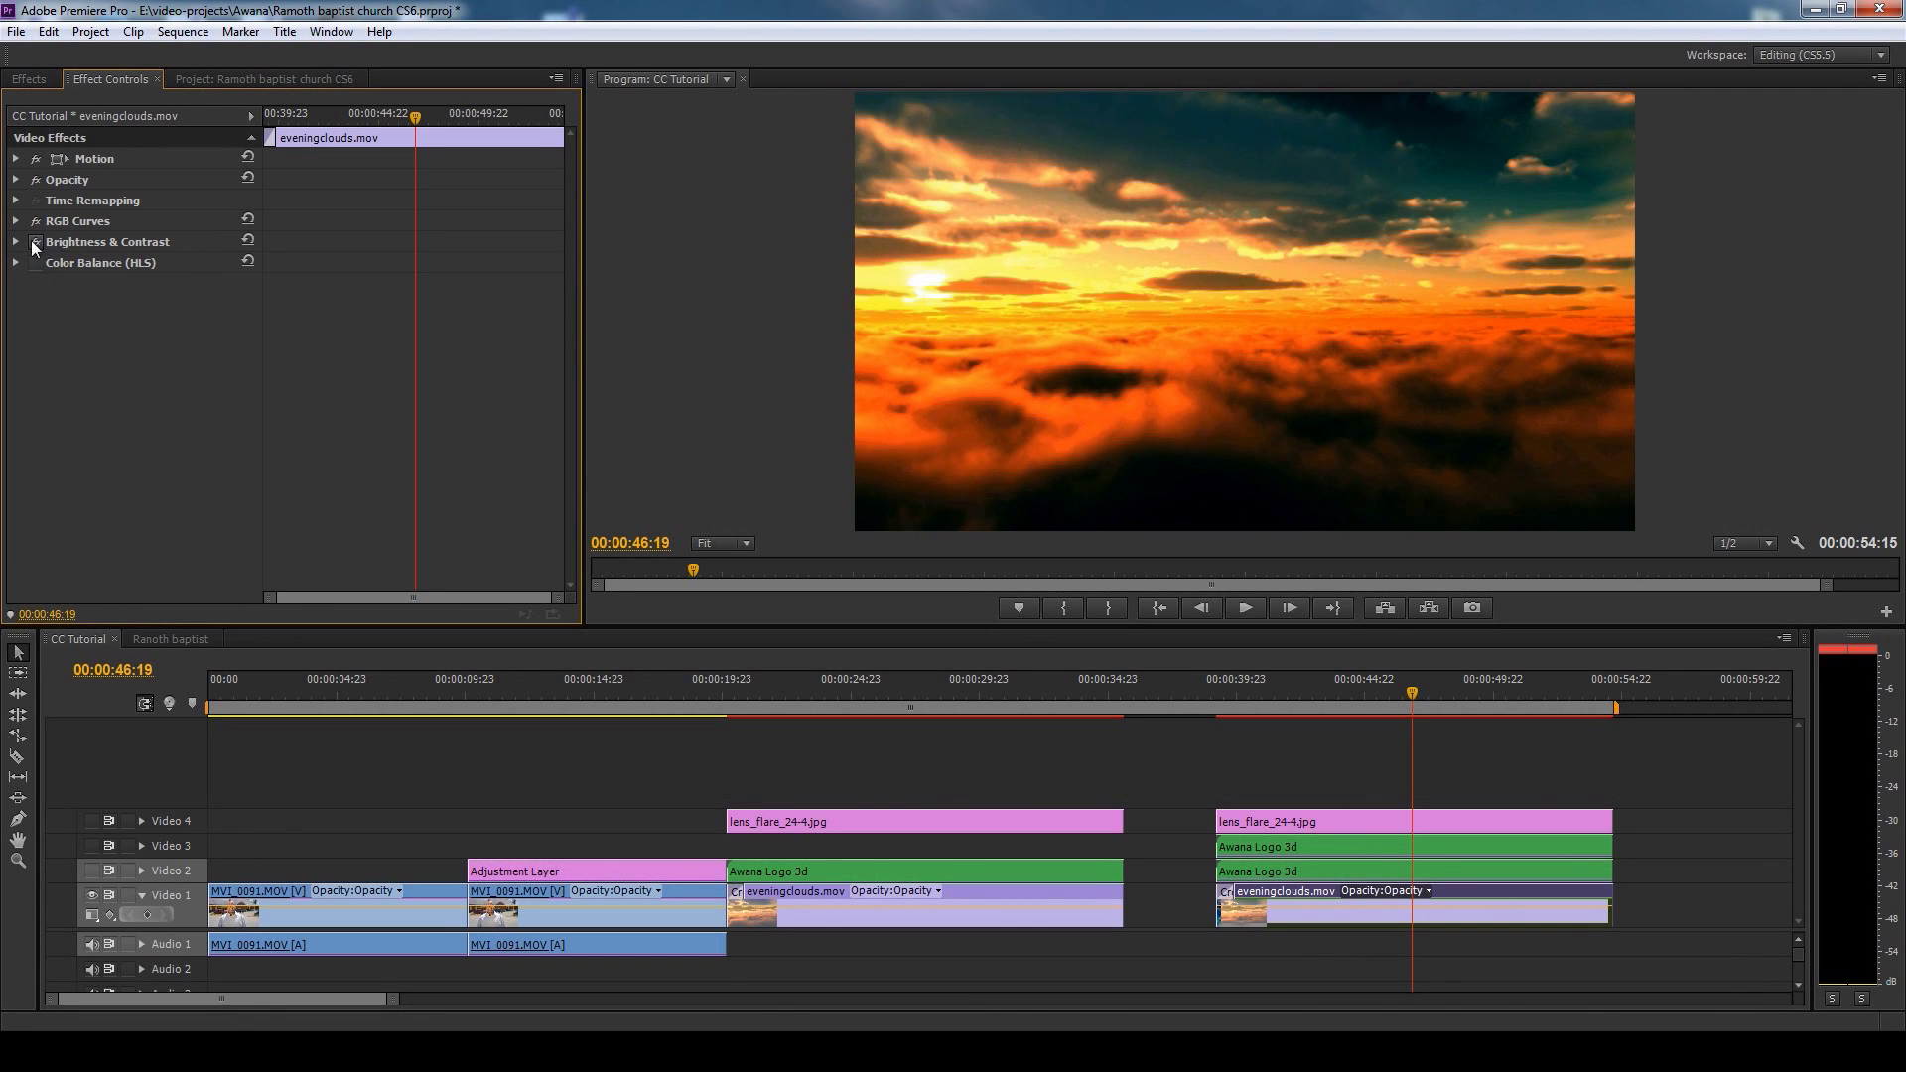
{"action": "left_click", "coordinate": [36, 263]}
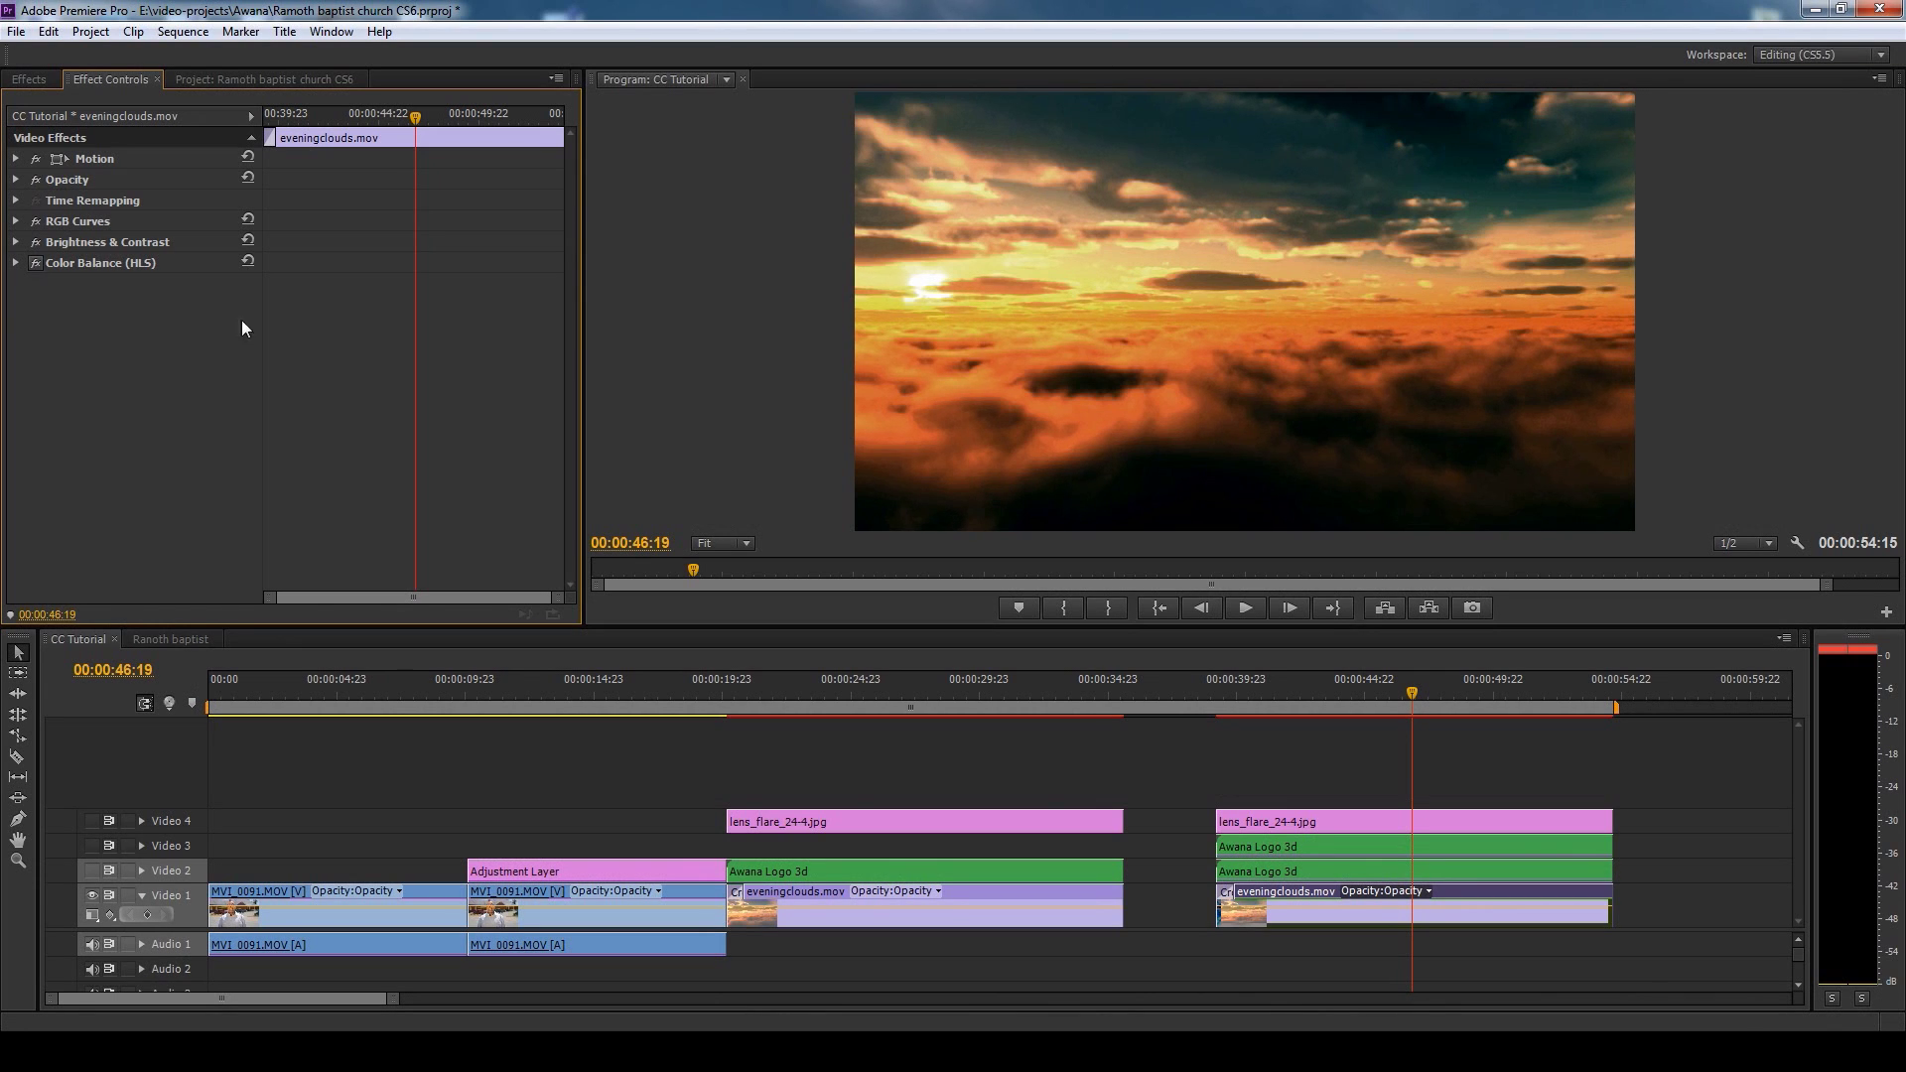
{"action": "left_click", "coordinate": [36, 263]}
- Turn the Video 2, Video 3 and Video 4 track outputs back on to show the full logo composite
{"action": "left_click", "coordinate": [93, 869]}
{"action": "left_click", "coordinate": [92, 870]}
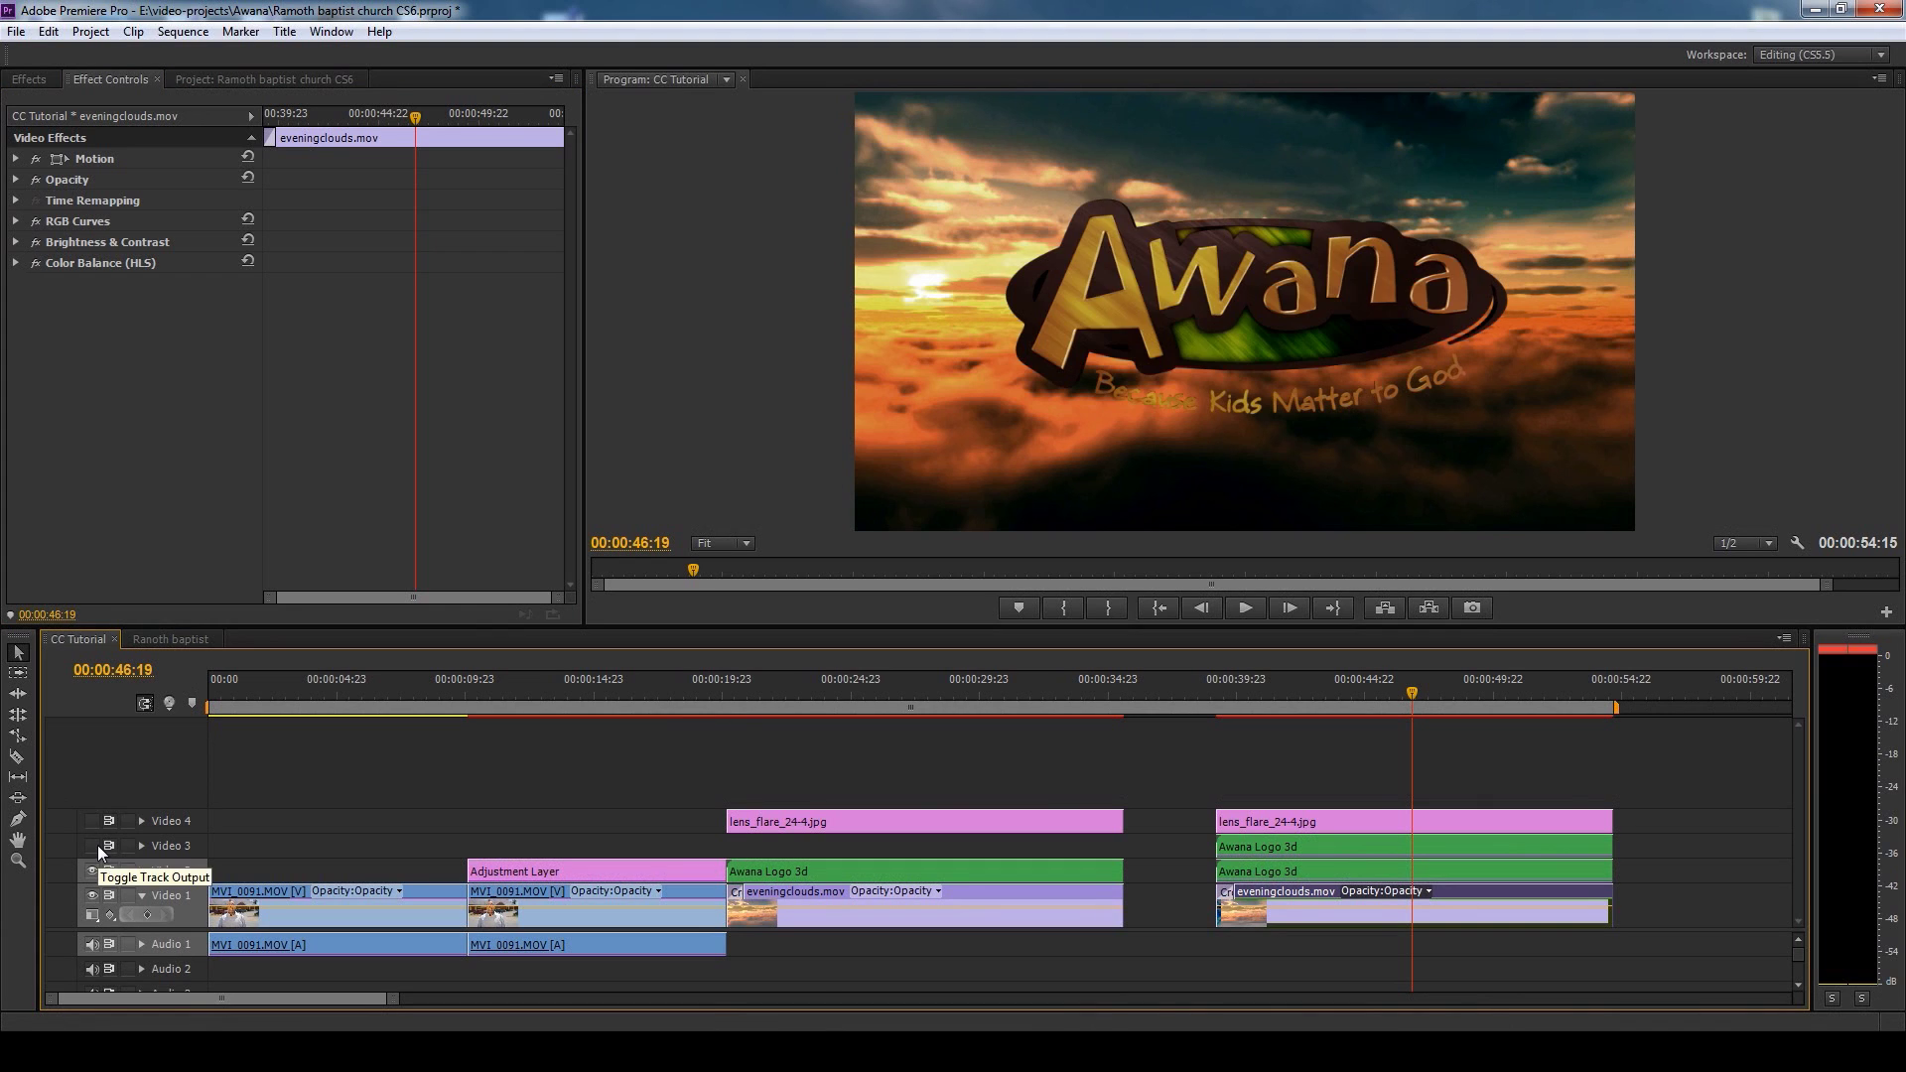
{"action": "left_click", "coordinate": [93, 845]}
{"action": "left_click", "coordinate": [92, 821]}
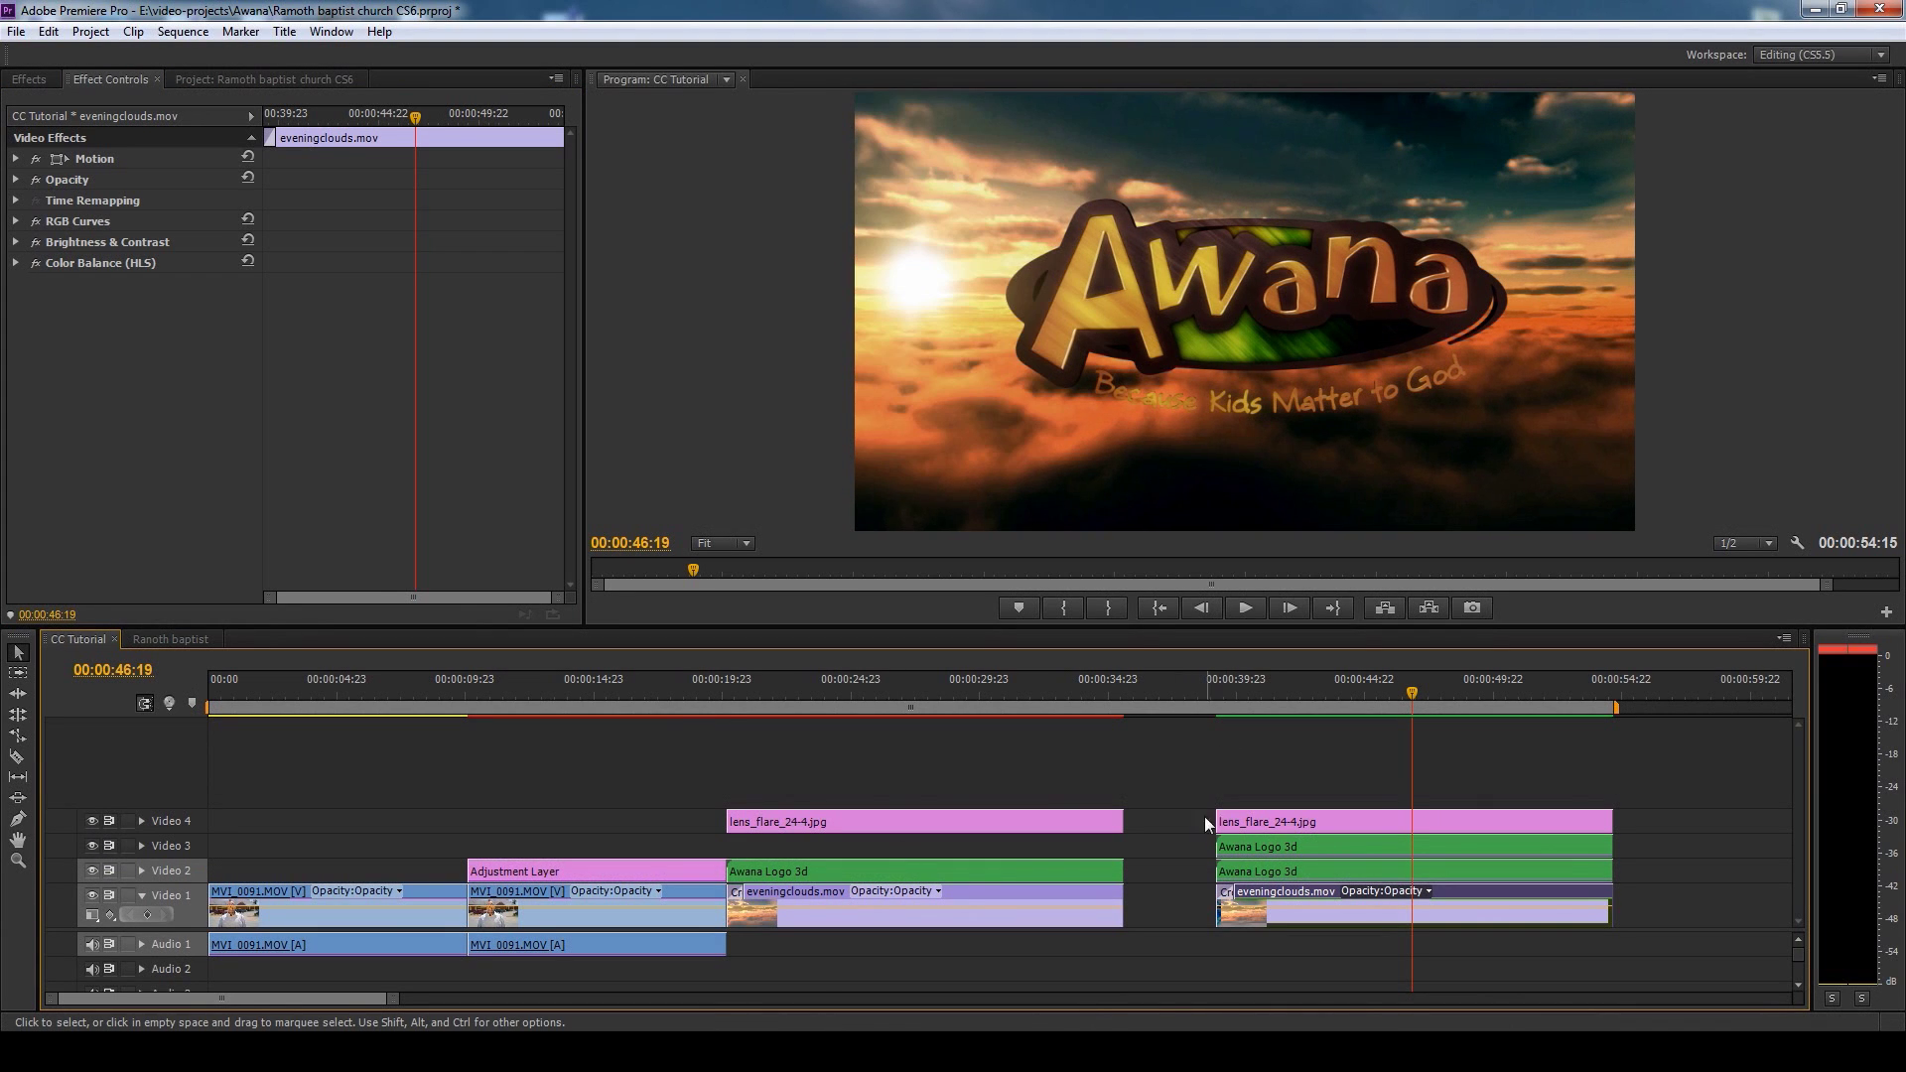
- Reveal the second lens_flare_24-4.jpg clip's source in the project and open it in the Source monitor
{"action": "left_click", "coordinate": [1259, 819]}
{"action": "right_click", "coordinate": [1259, 818]}
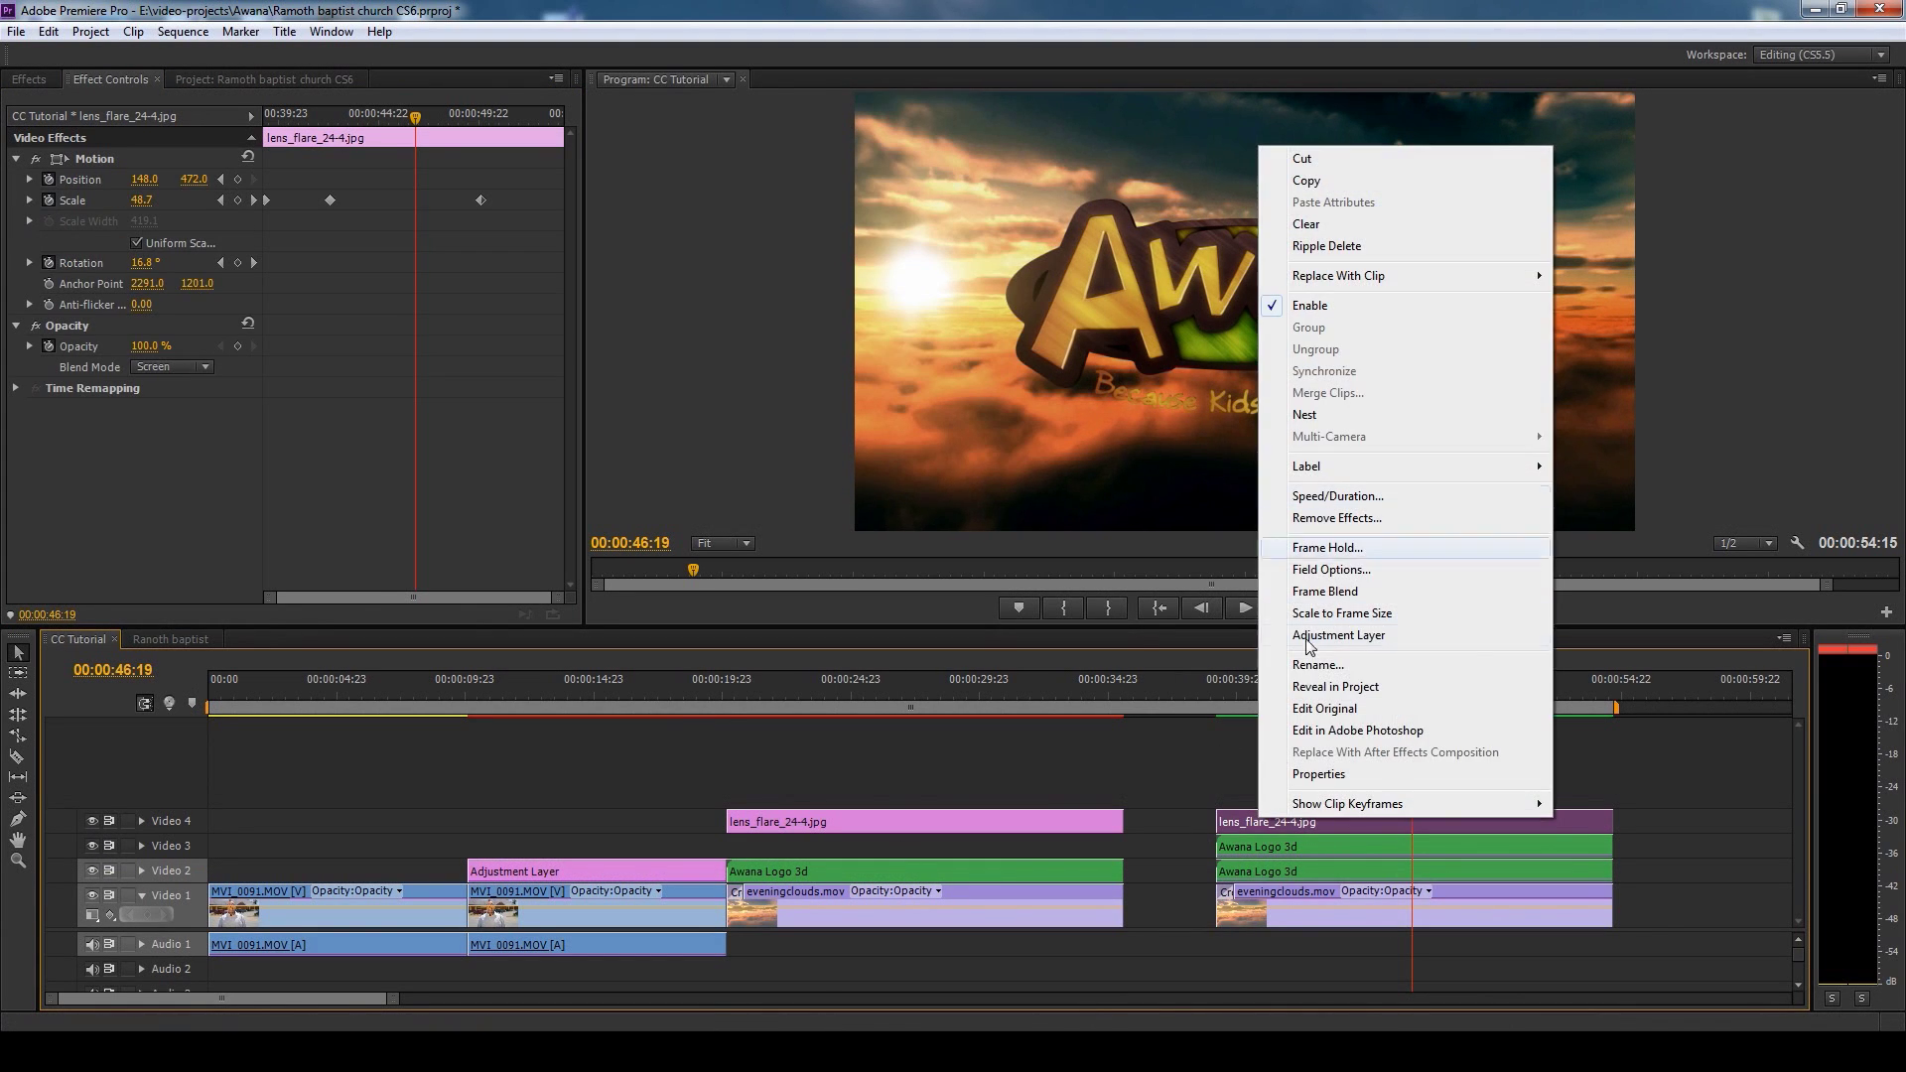
{"action": "left_click", "coordinate": [1330, 687]}
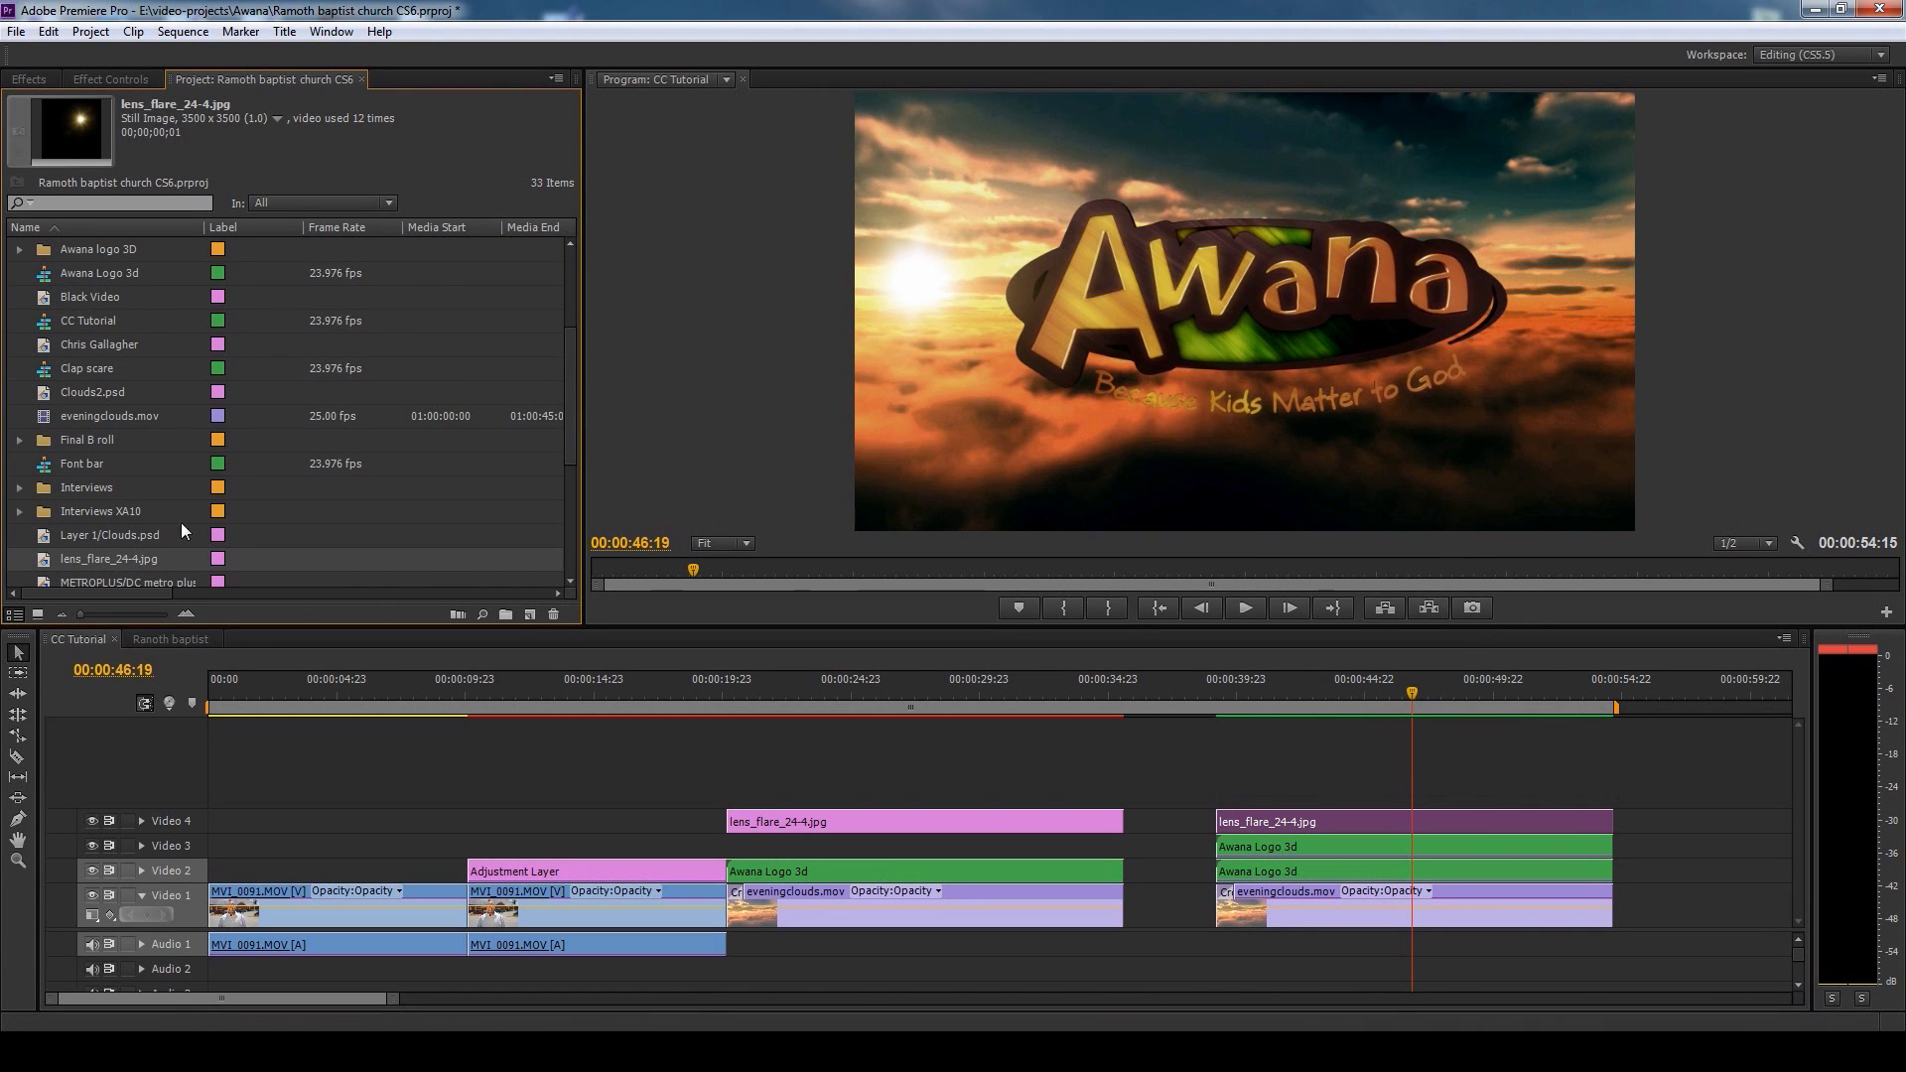
{"action": "double_click", "coordinate": [43, 558]}
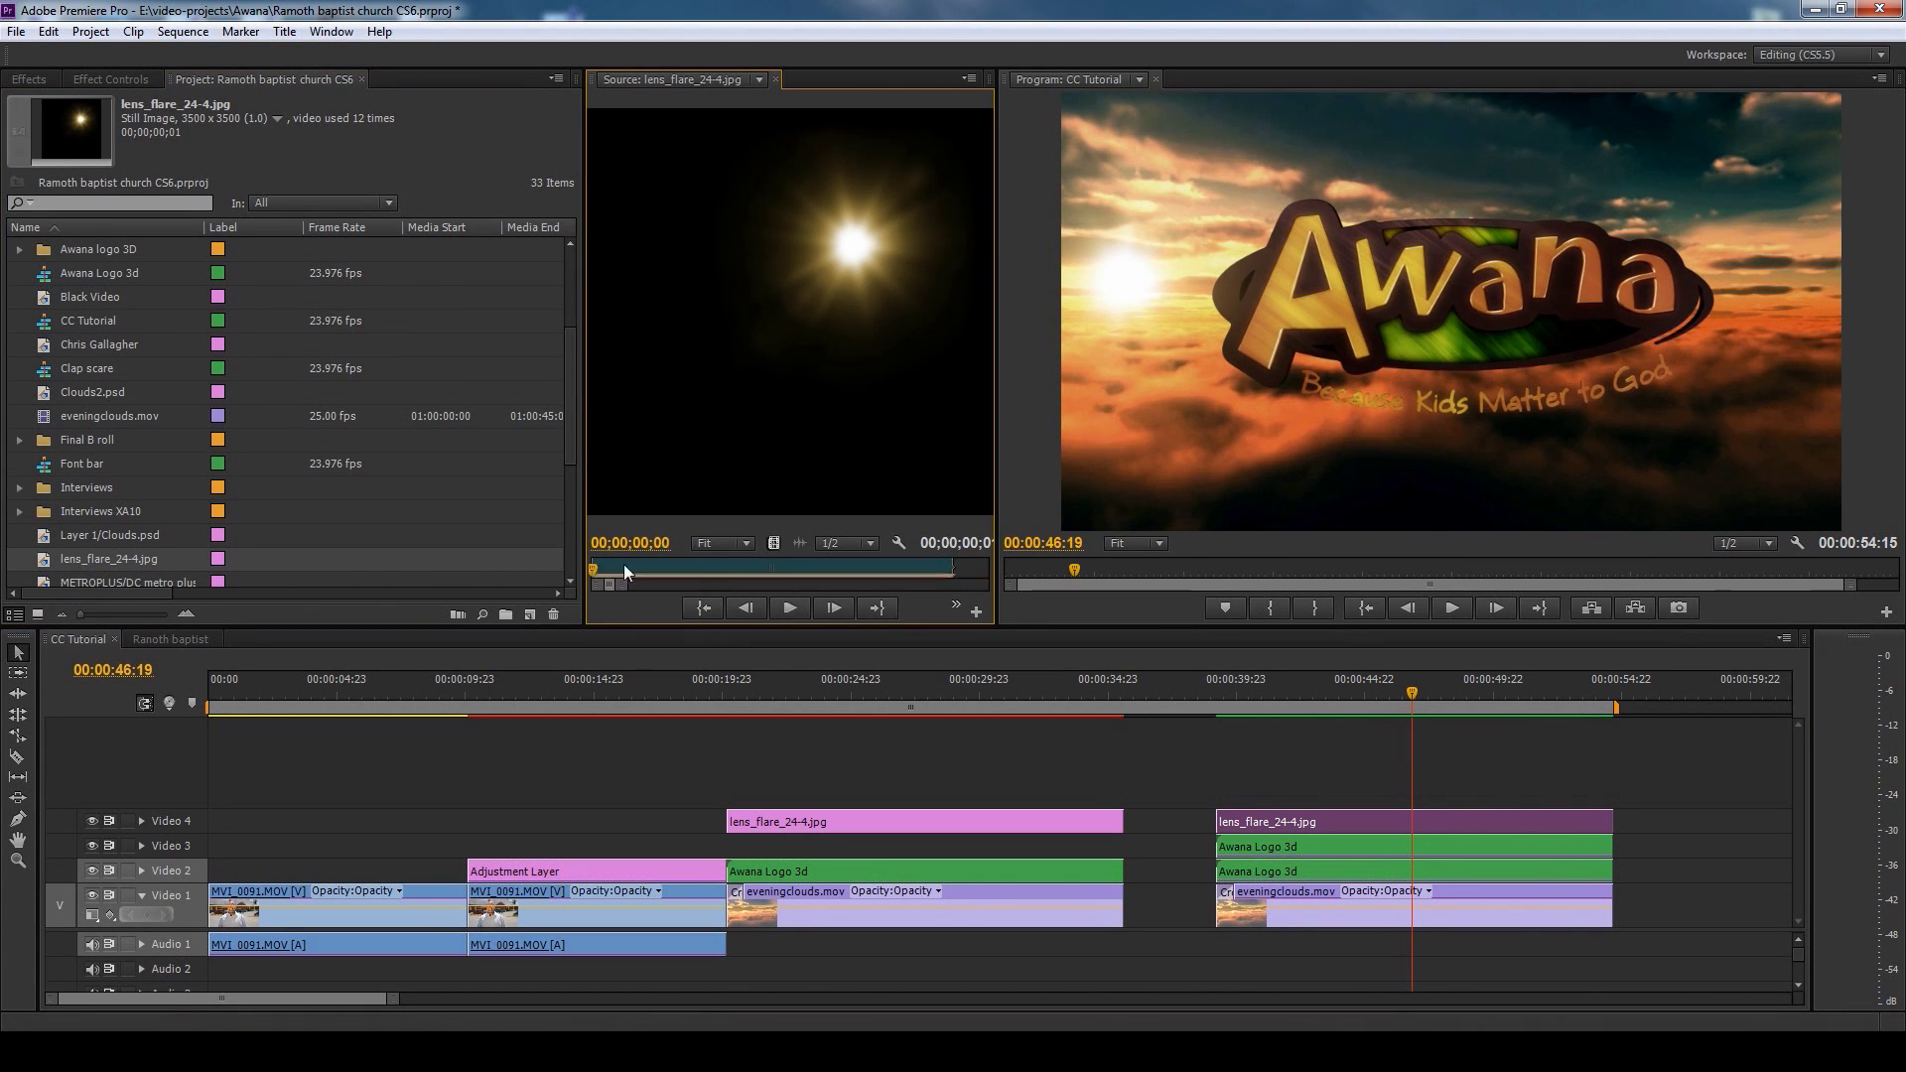
- Move the playhead to 00:00:43:10 in the graded logo section, close the lens flare source view and widen the Program monitor
{"action": "left_click", "coordinate": [1325, 692]}
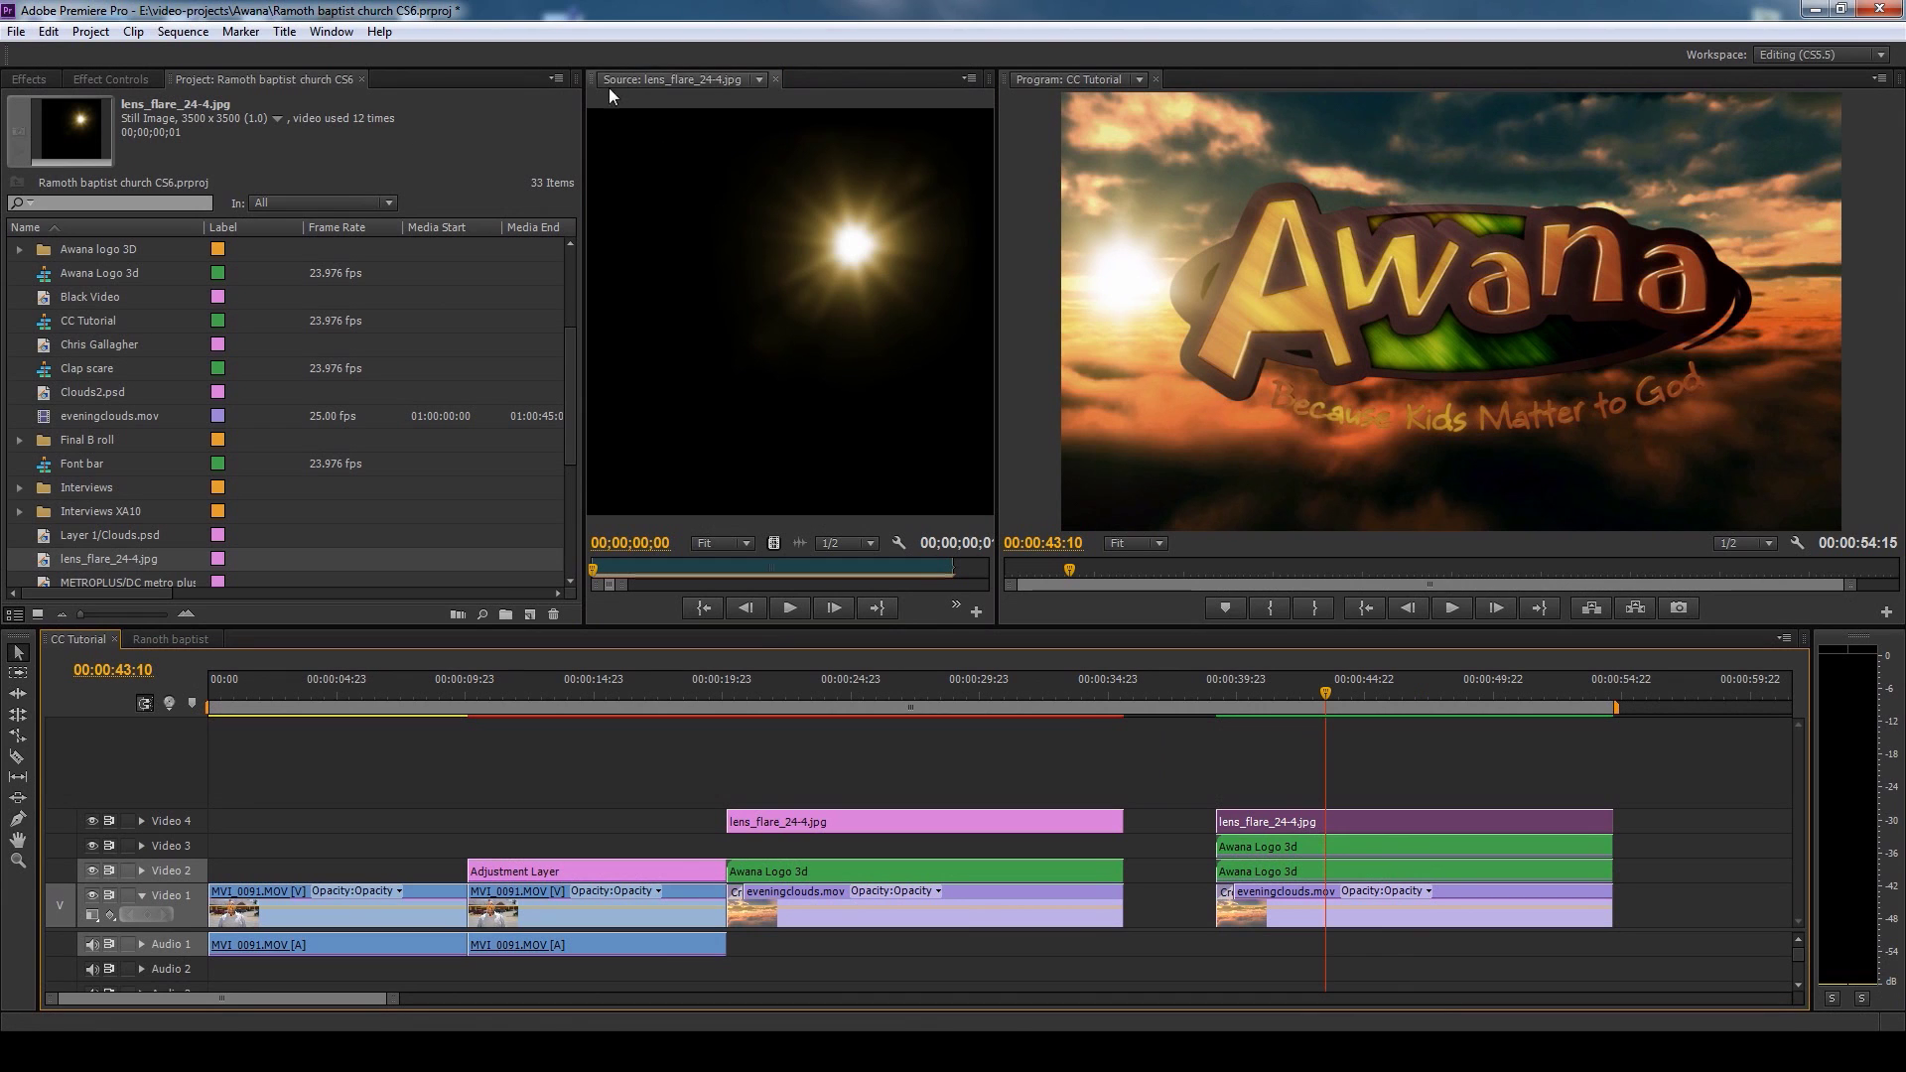
{"action": "left_click", "coordinate": [776, 80]}
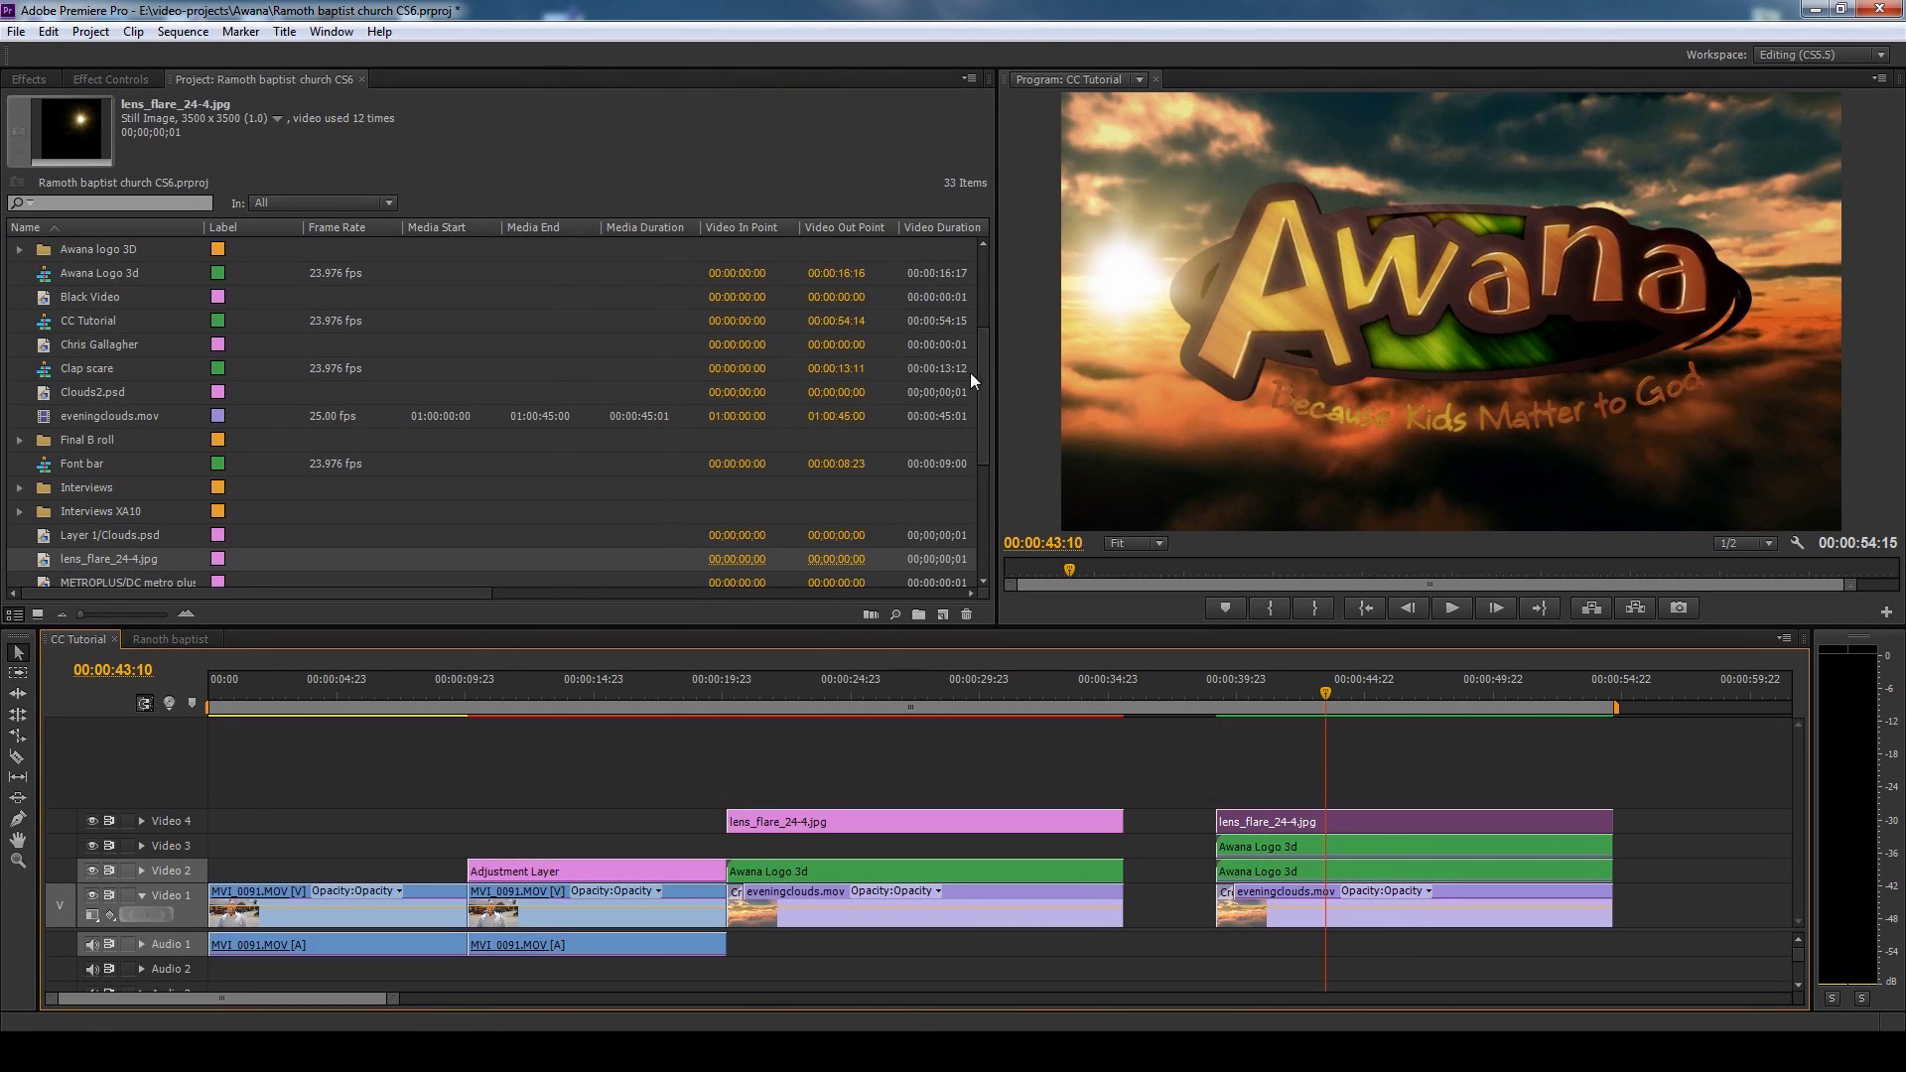
{"action": "left_click_drag", "start_coordinate": [995, 375], "coordinate": [538, 373]}
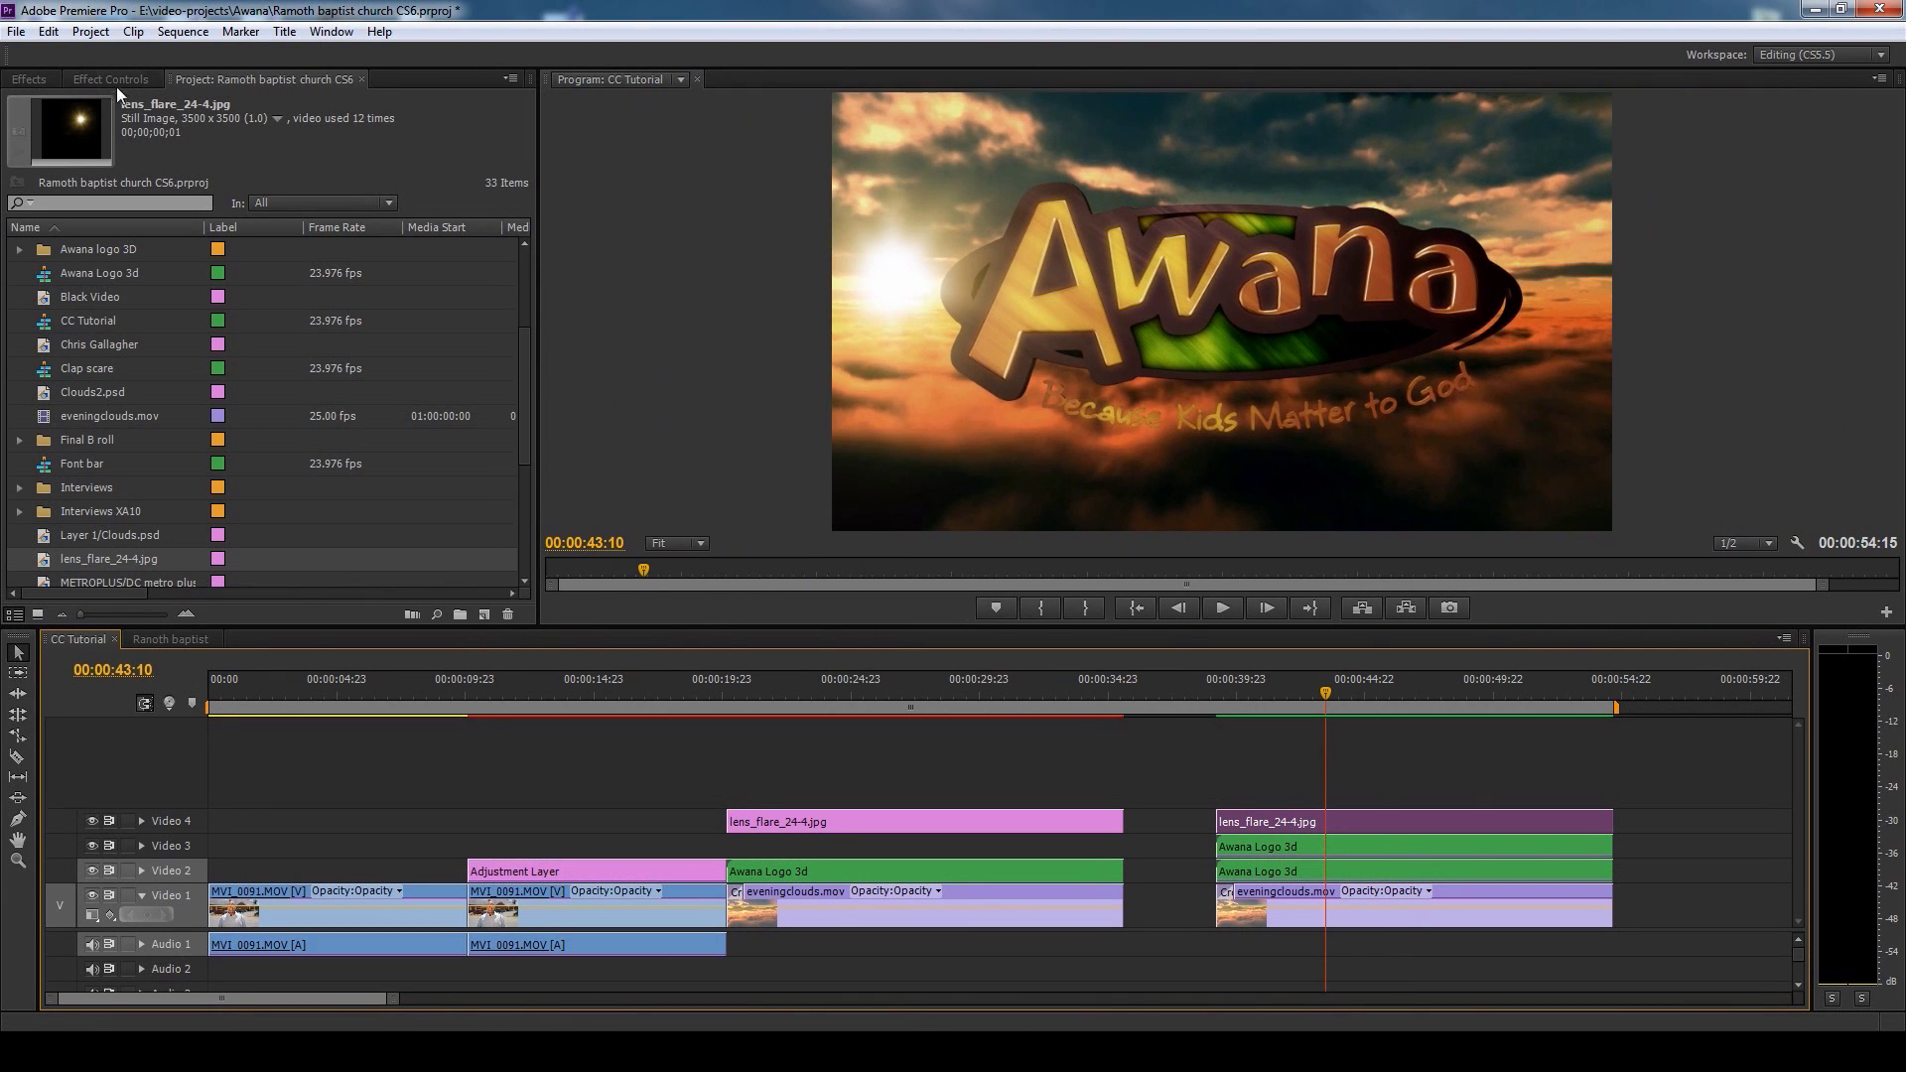
- Show the second lens_flare_24-4.jpg clip's effect settings with a wider keyframe area and start playback
{"action": "left_click", "coordinate": [110, 80]}
{"action": "left_click_drag", "start_coordinate": [328, 118], "coordinate": [252, 117]}
{"action": "key", "text": "space"}
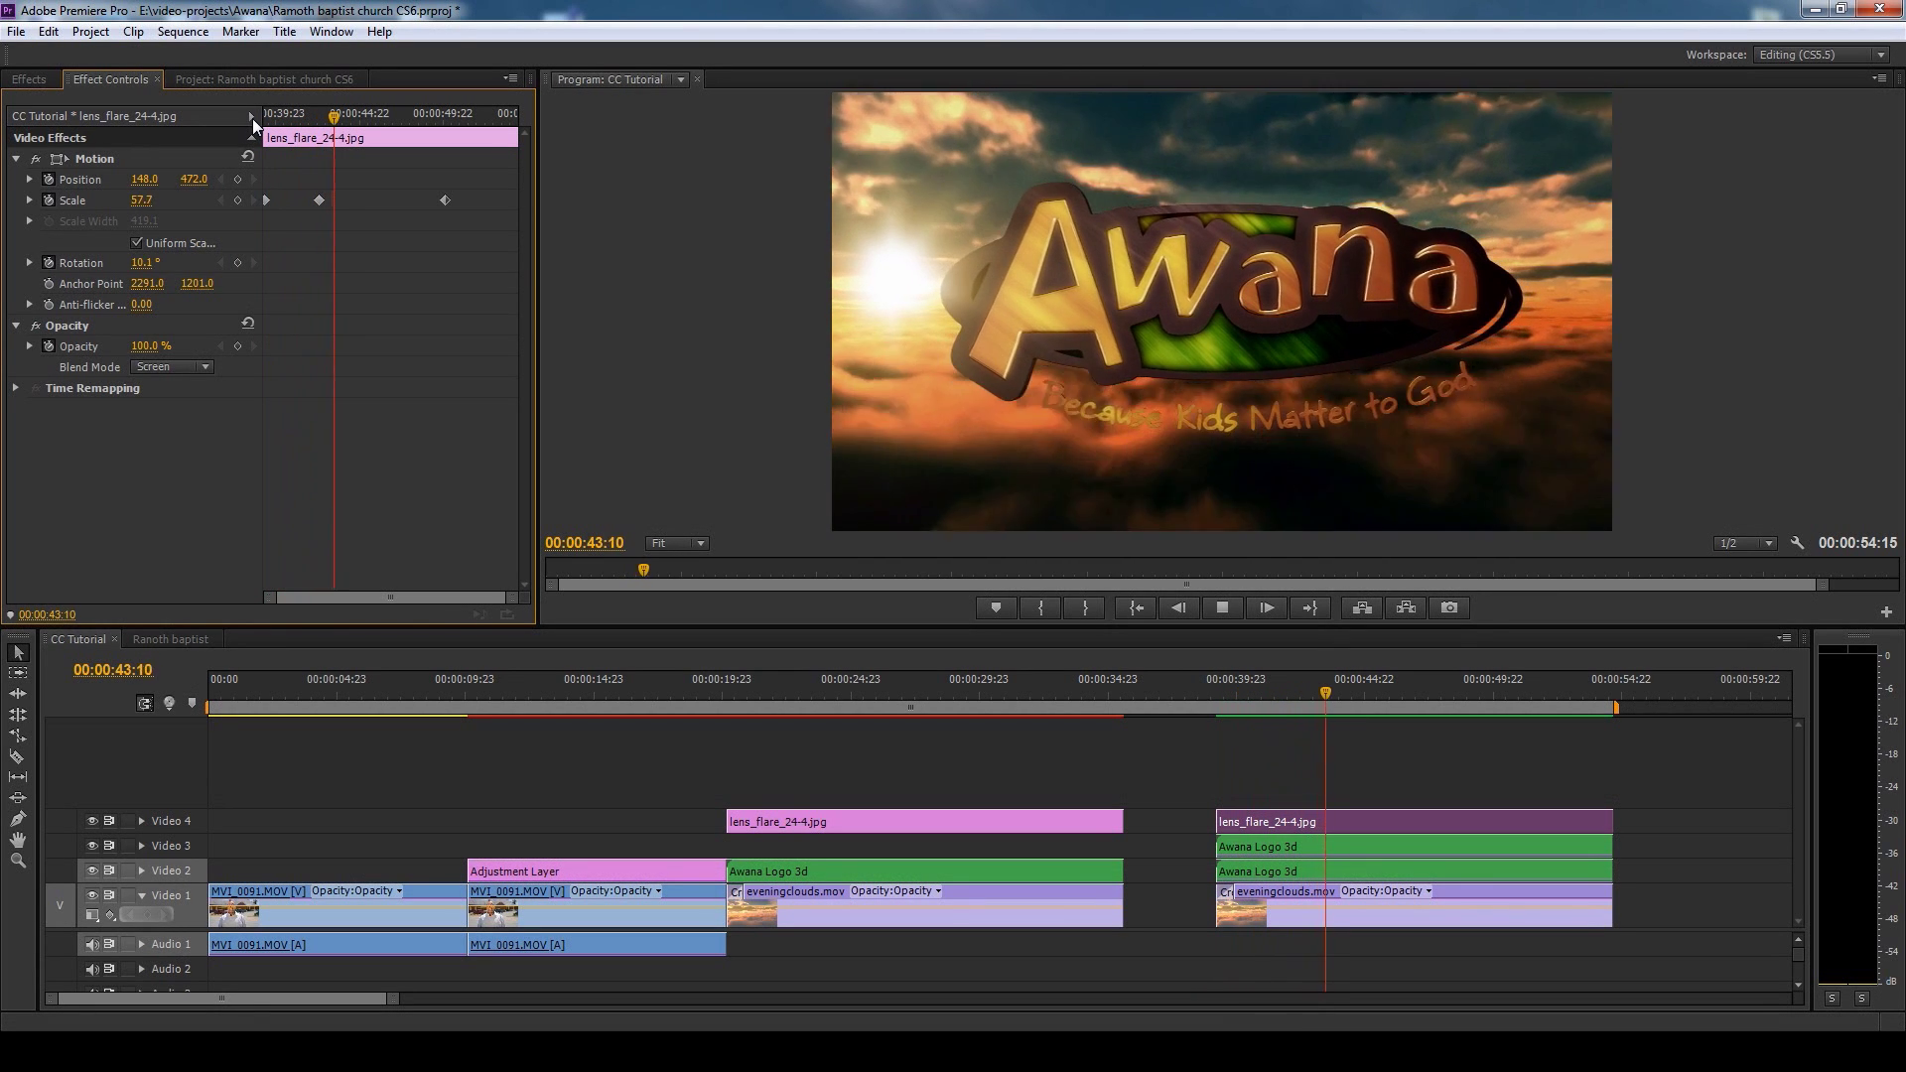
- Play the ungraded logo section from 00:00:20:12 to review its original look, stopping at 00:00:24:21
{"action": "left_click", "coordinate": [767, 689]}
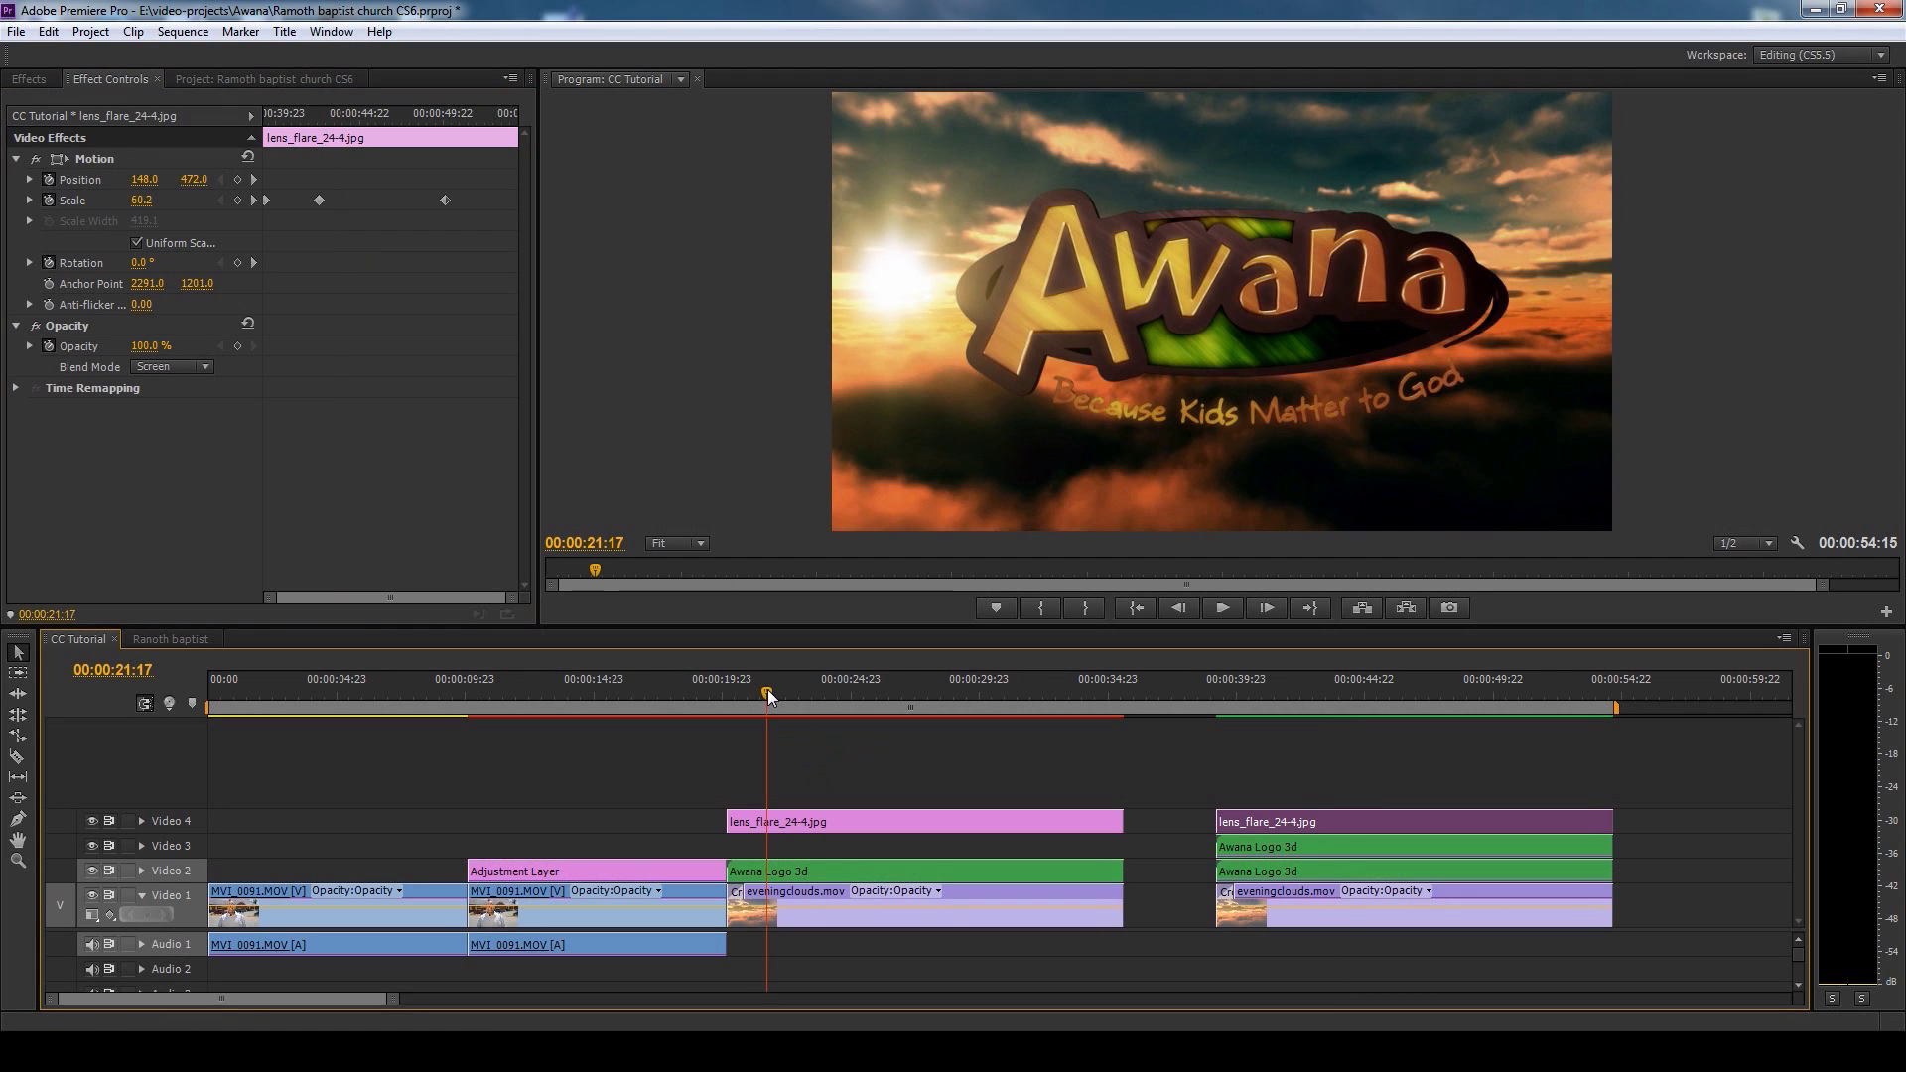
{"action": "left_click_drag", "start_coordinate": [767, 689], "coordinate": [735, 697]}
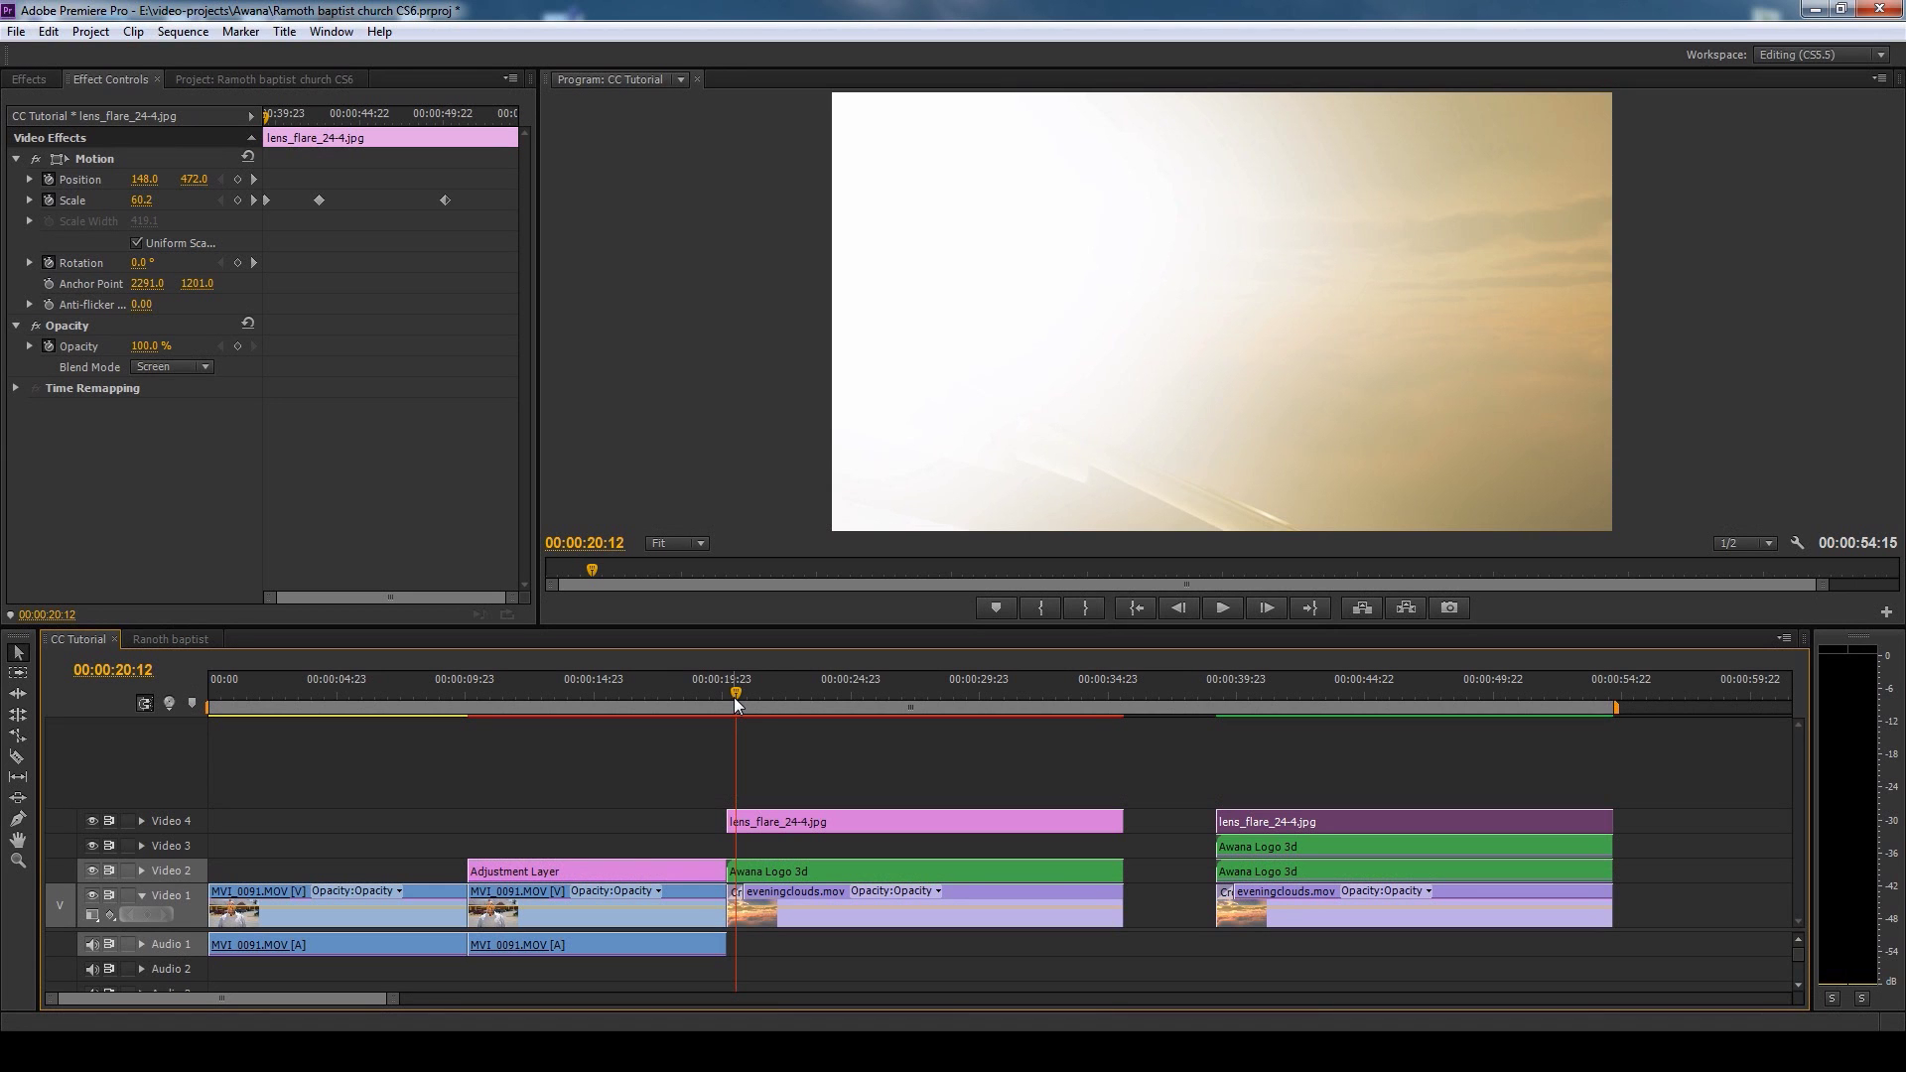
{"action": "key", "text": "space"}
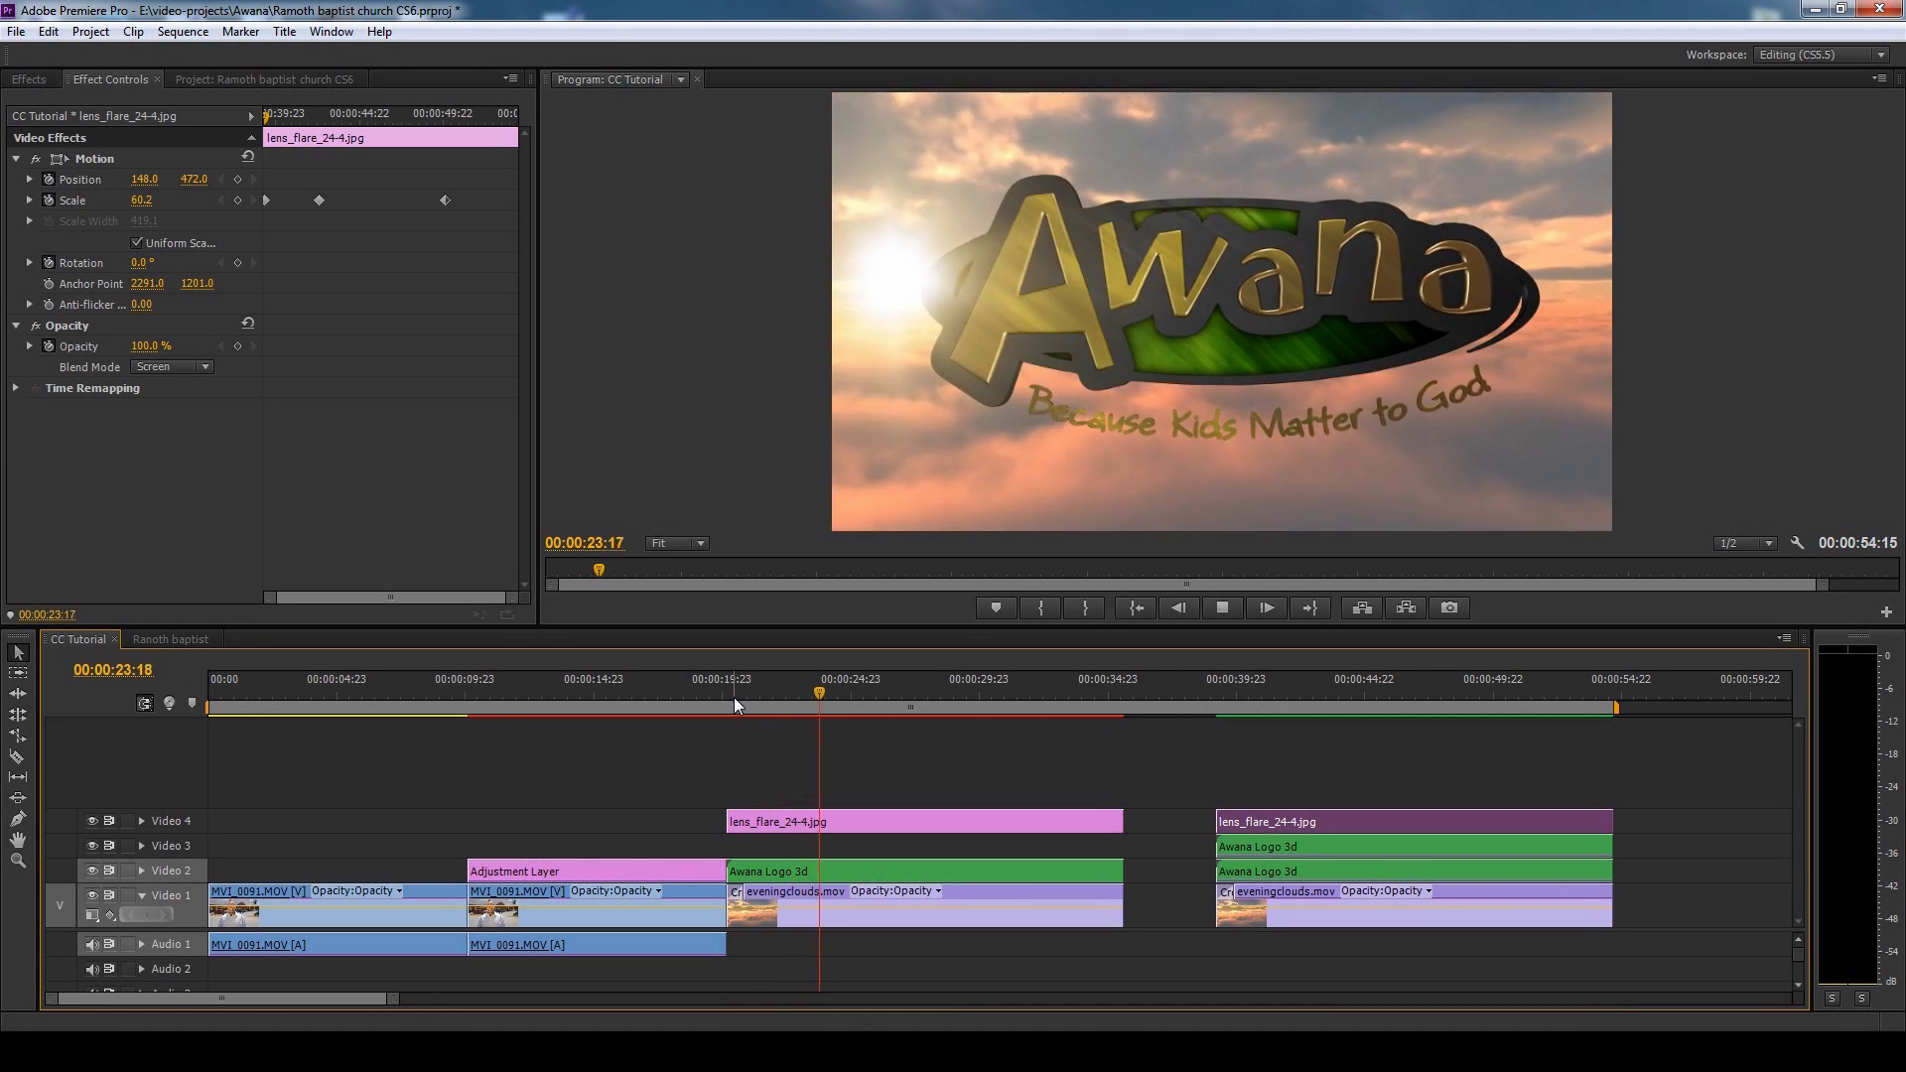
{"action": "key", "text": "space"}
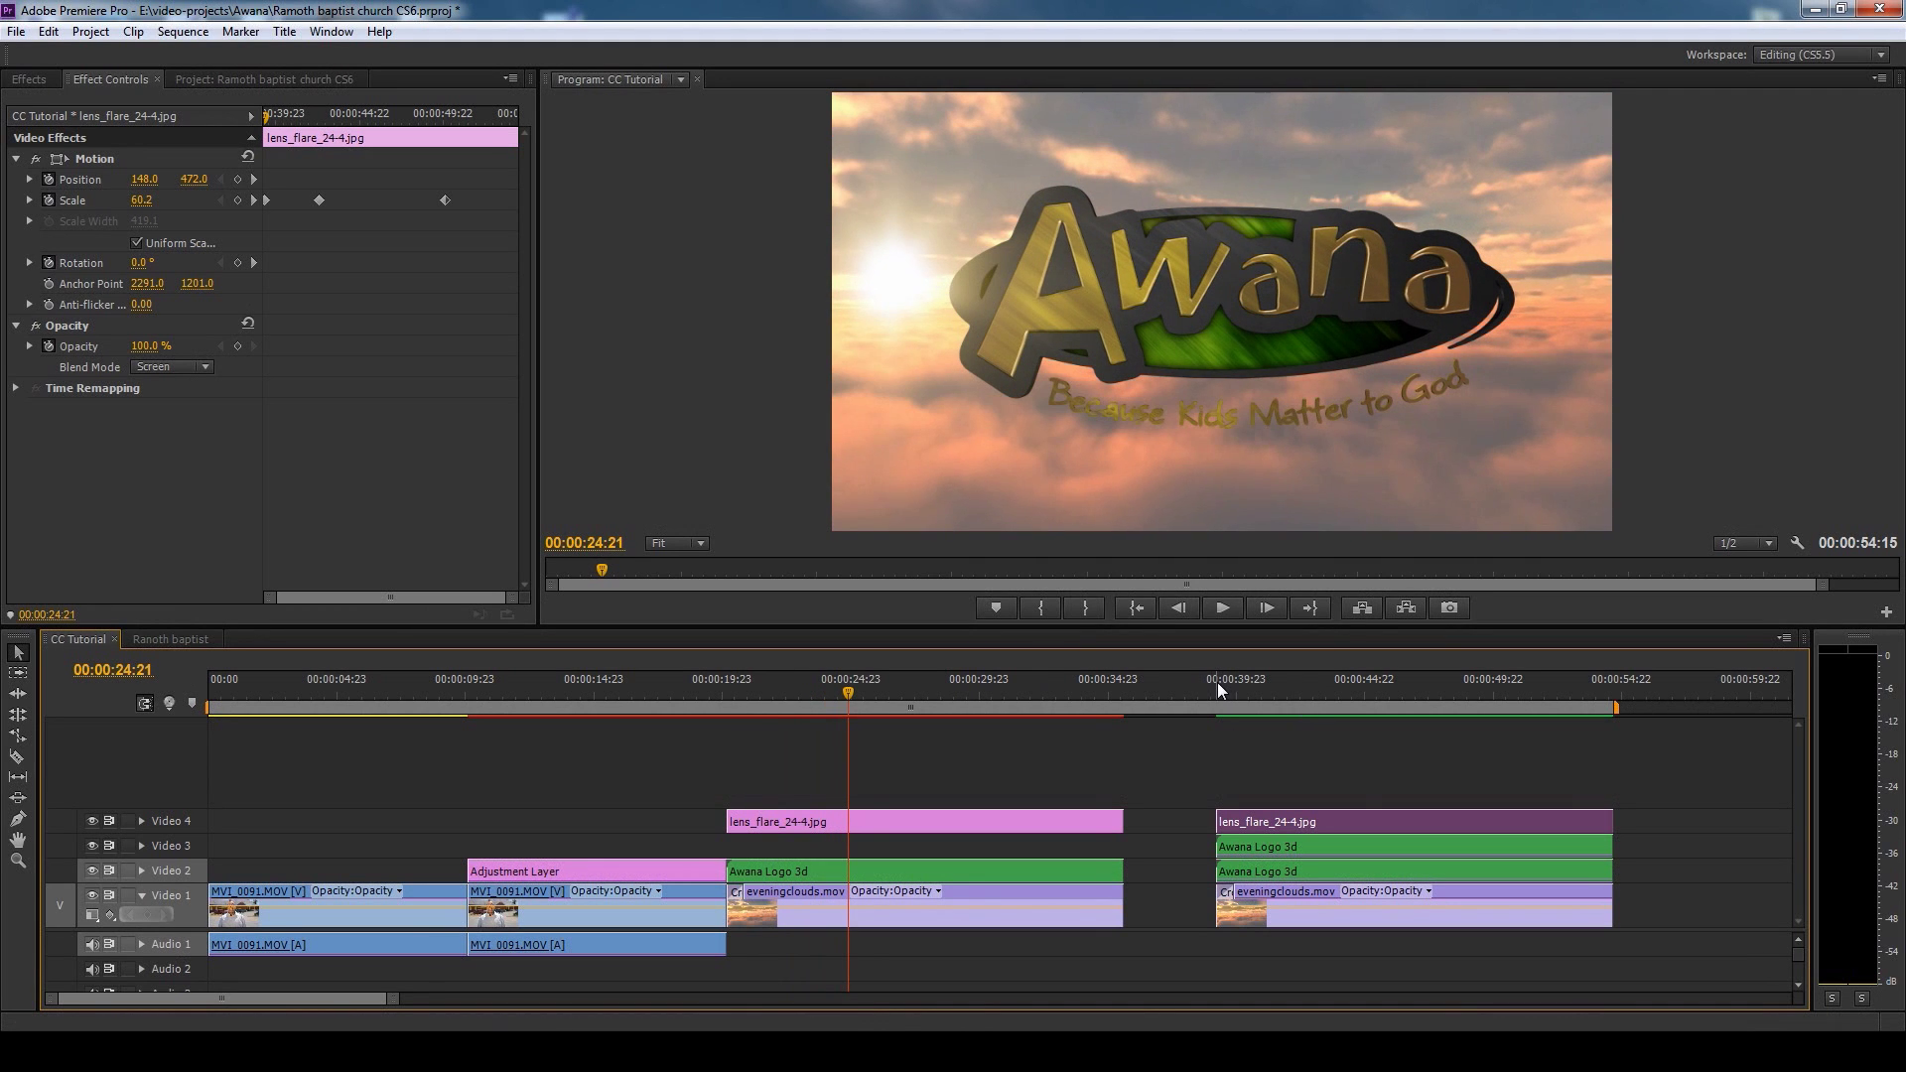
- Play the graded logo section from its start for comparison, stopping at 00:00:45:03
{"action": "left_click", "coordinate": [1218, 682]}
{"action": "key", "text": "space"}
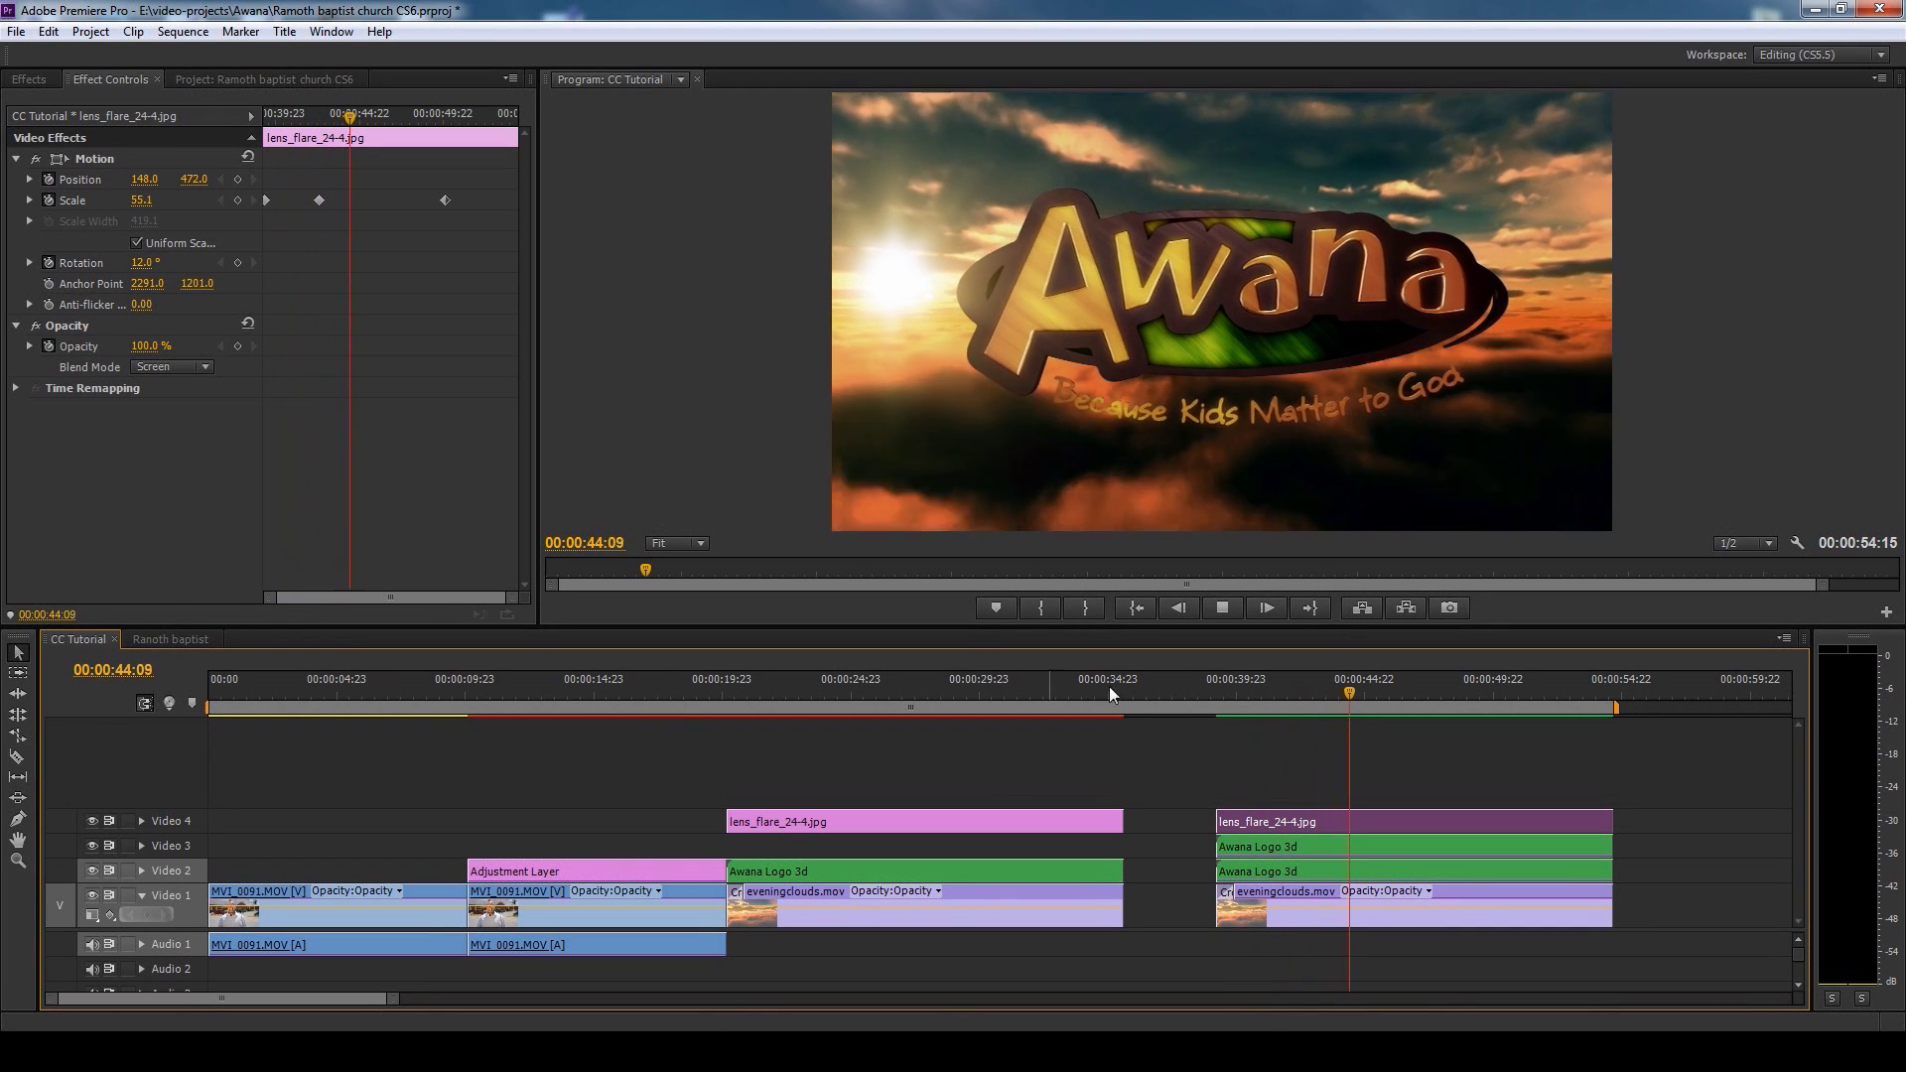
{"action": "key", "text": "space"}
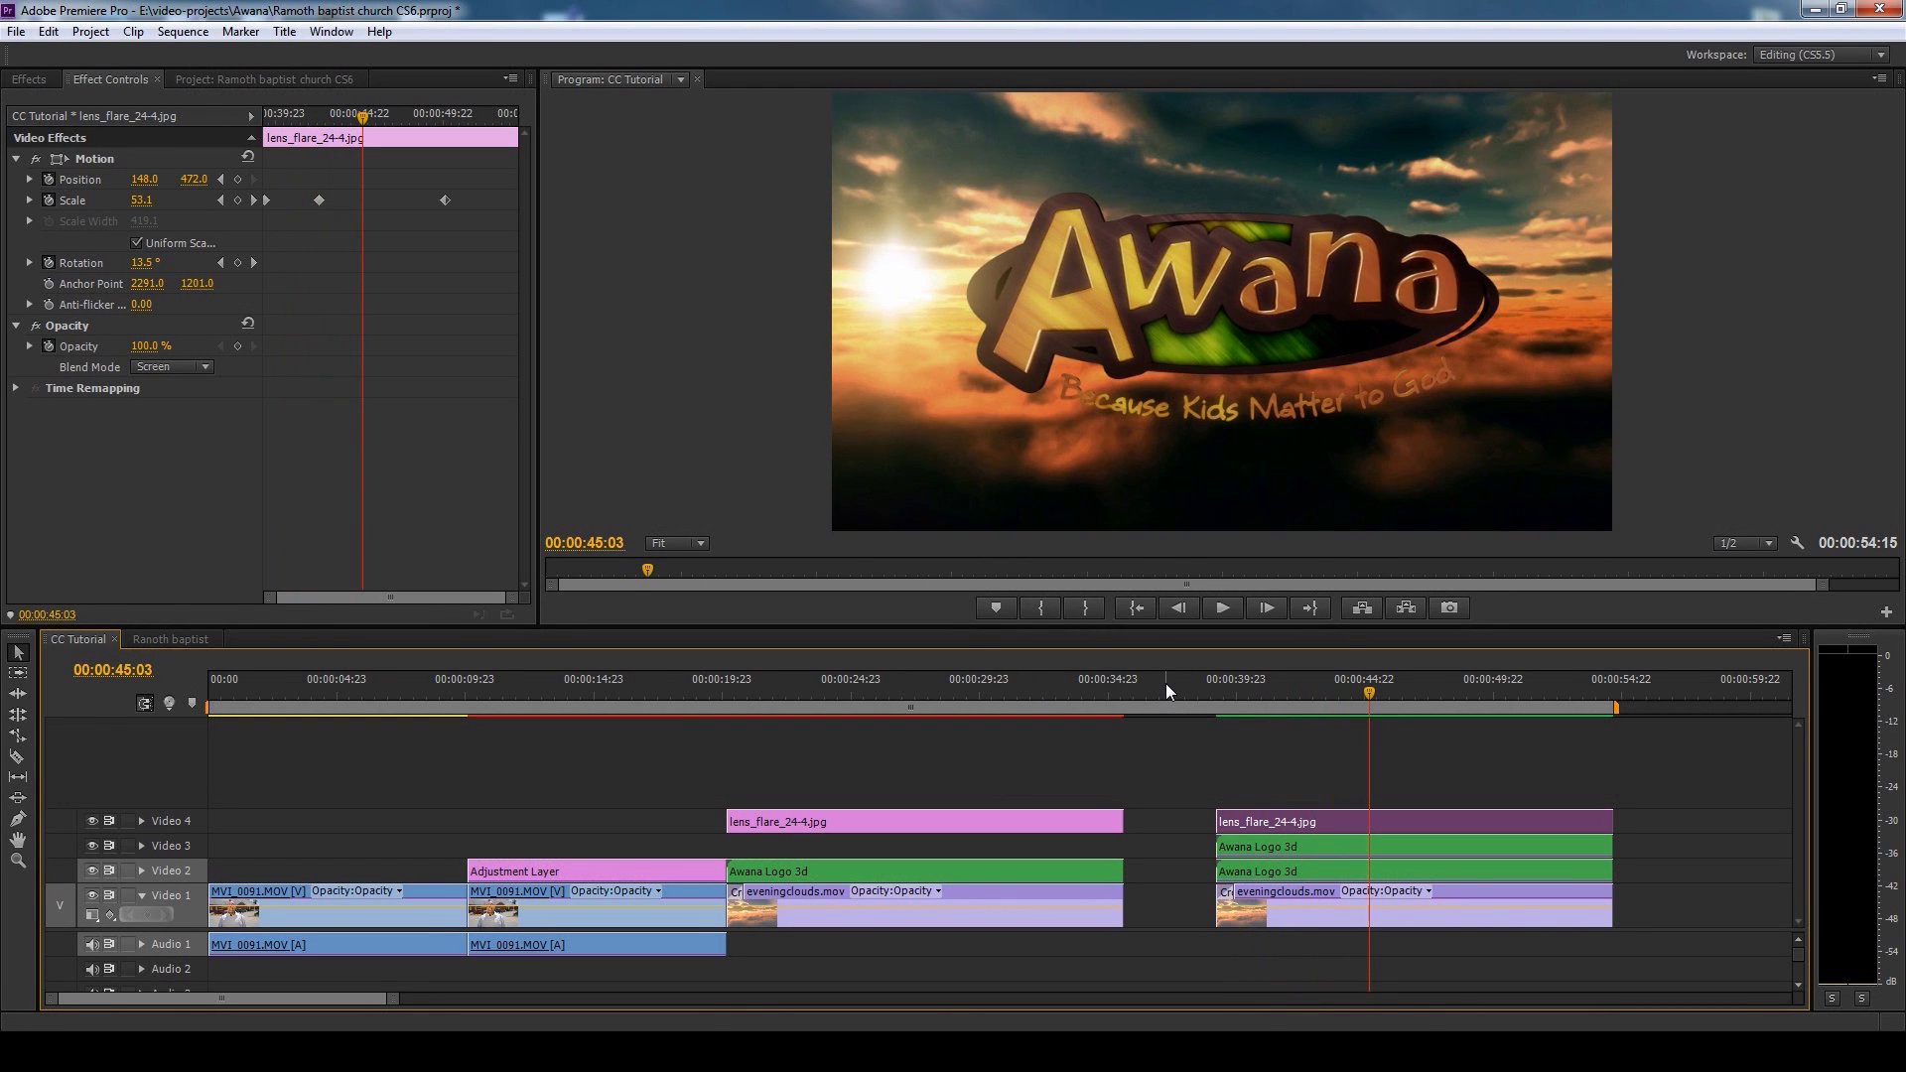